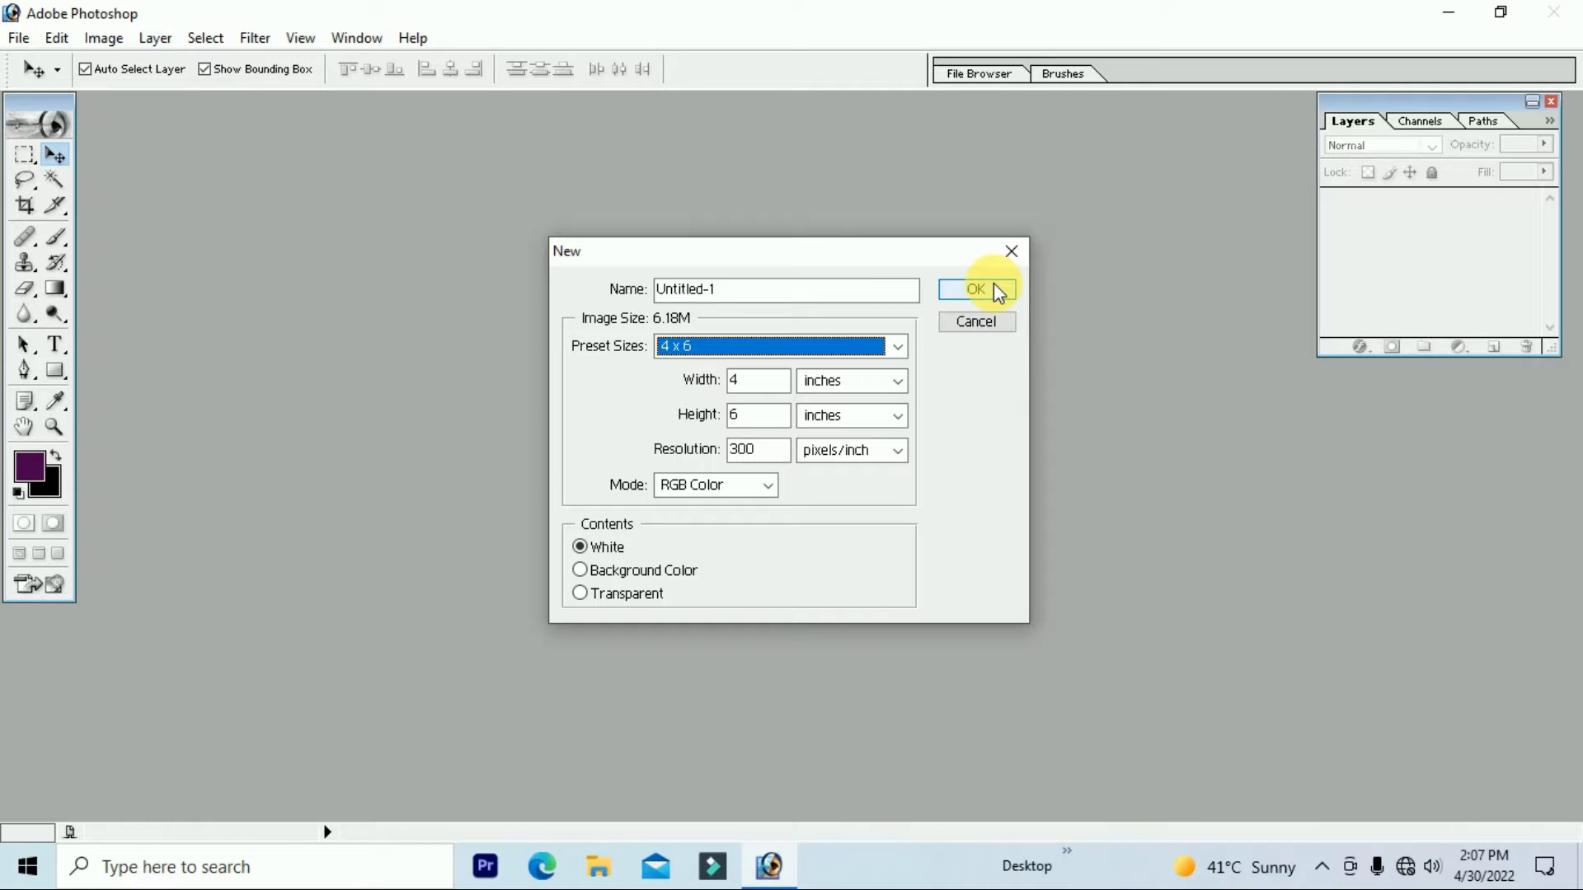
Step: Create a 4 × 6 inch, 300 ppi white document and rotate the canvas 90° CW to landscape
{"action": "left_click", "coordinate": [992, 287]}
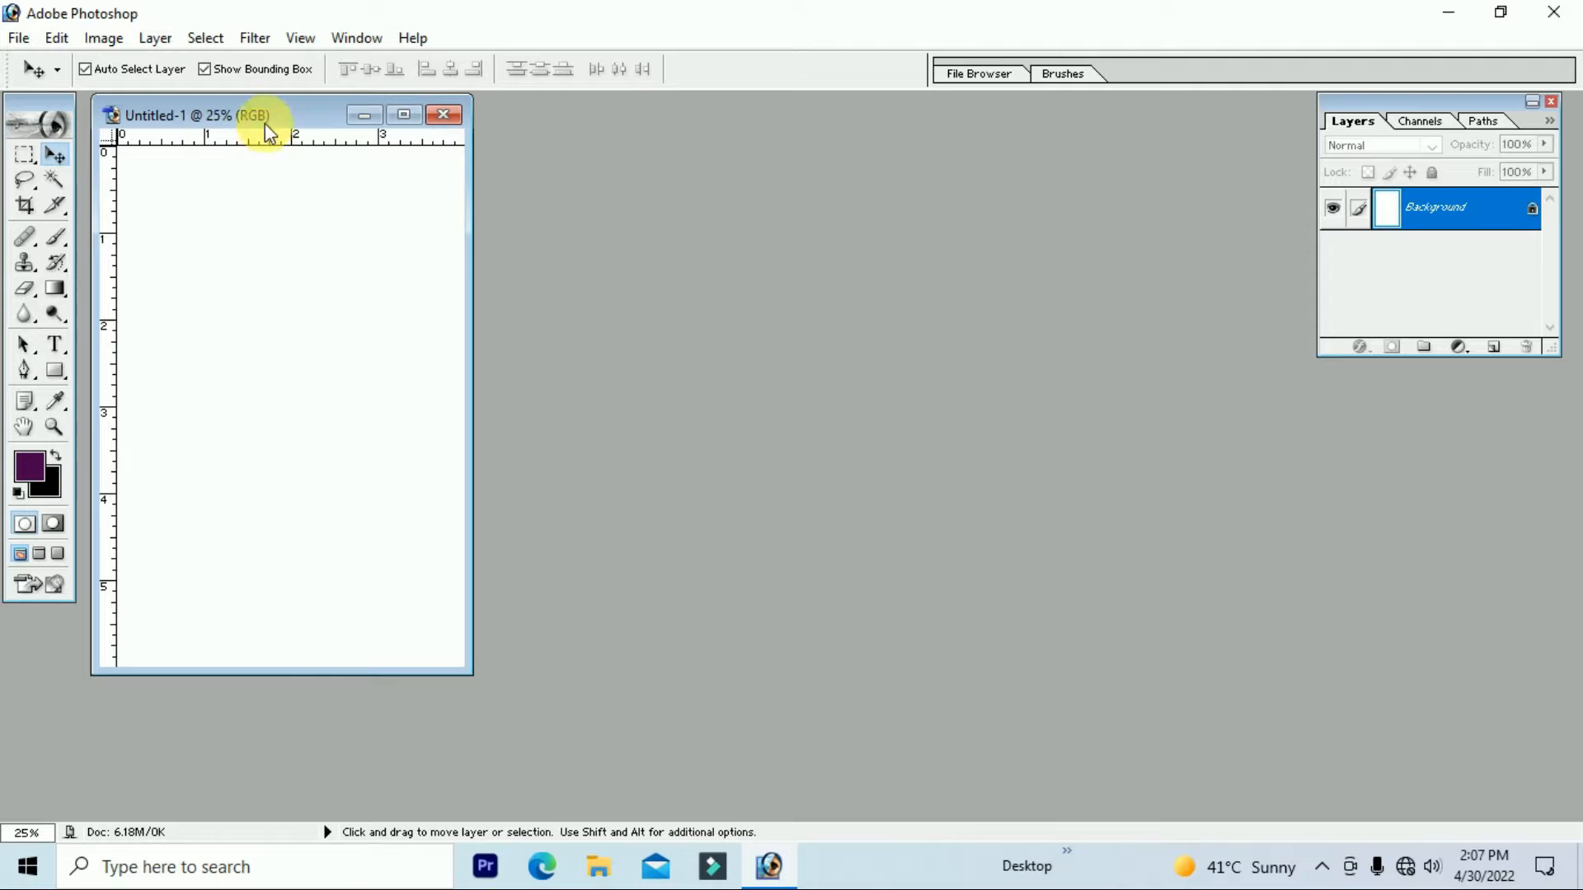
{"action": "left_click_drag", "start_coordinate": [265, 122], "coordinate": [675, 244]}
{"action": "left_click", "coordinate": [105, 37]}
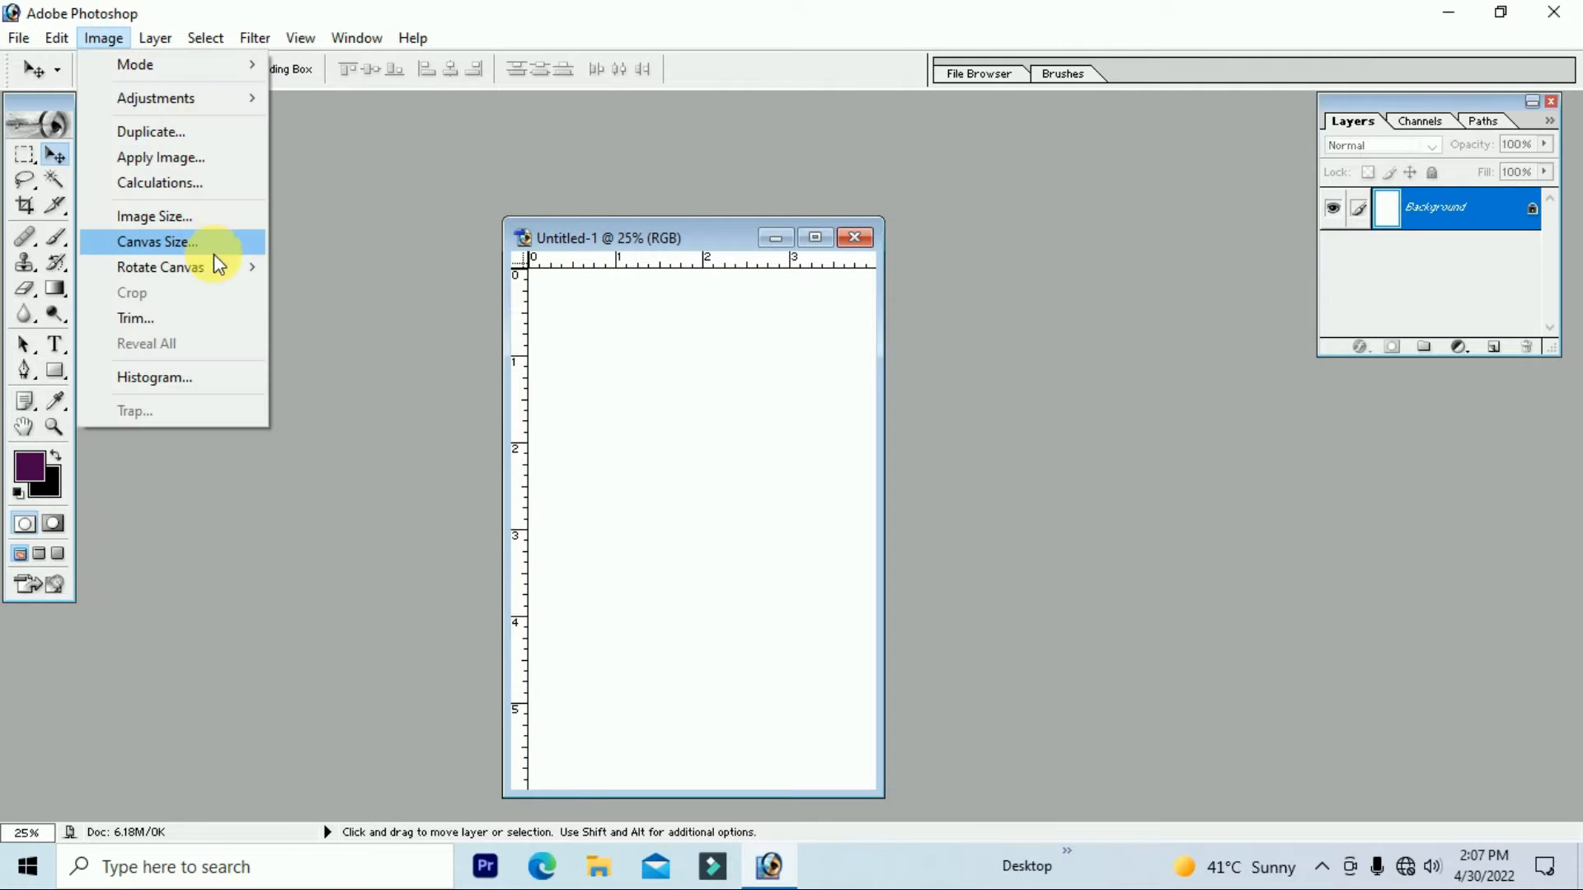
{"action": "mouse_move", "coordinate": [219, 266]}
{"action": "left_click", "coordinate": [293, 290]}
Step: Maximize the document window and fit the whole canvas on screen
{"action": "double_click", "coordinate": [776, 239]}
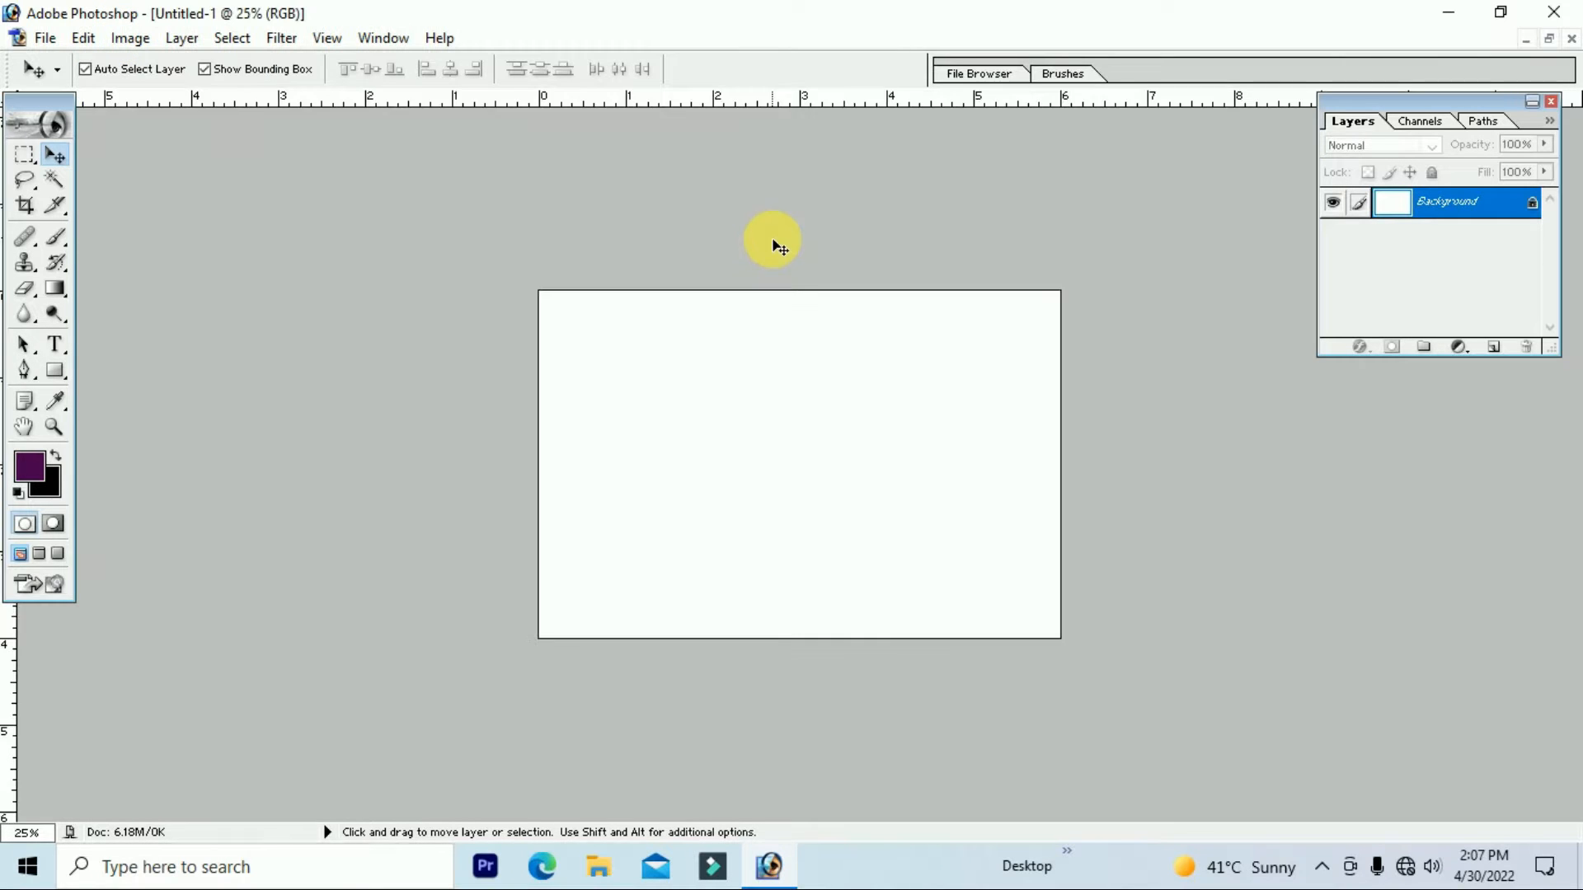
{"action": "key", "text": "ctrl+0"}
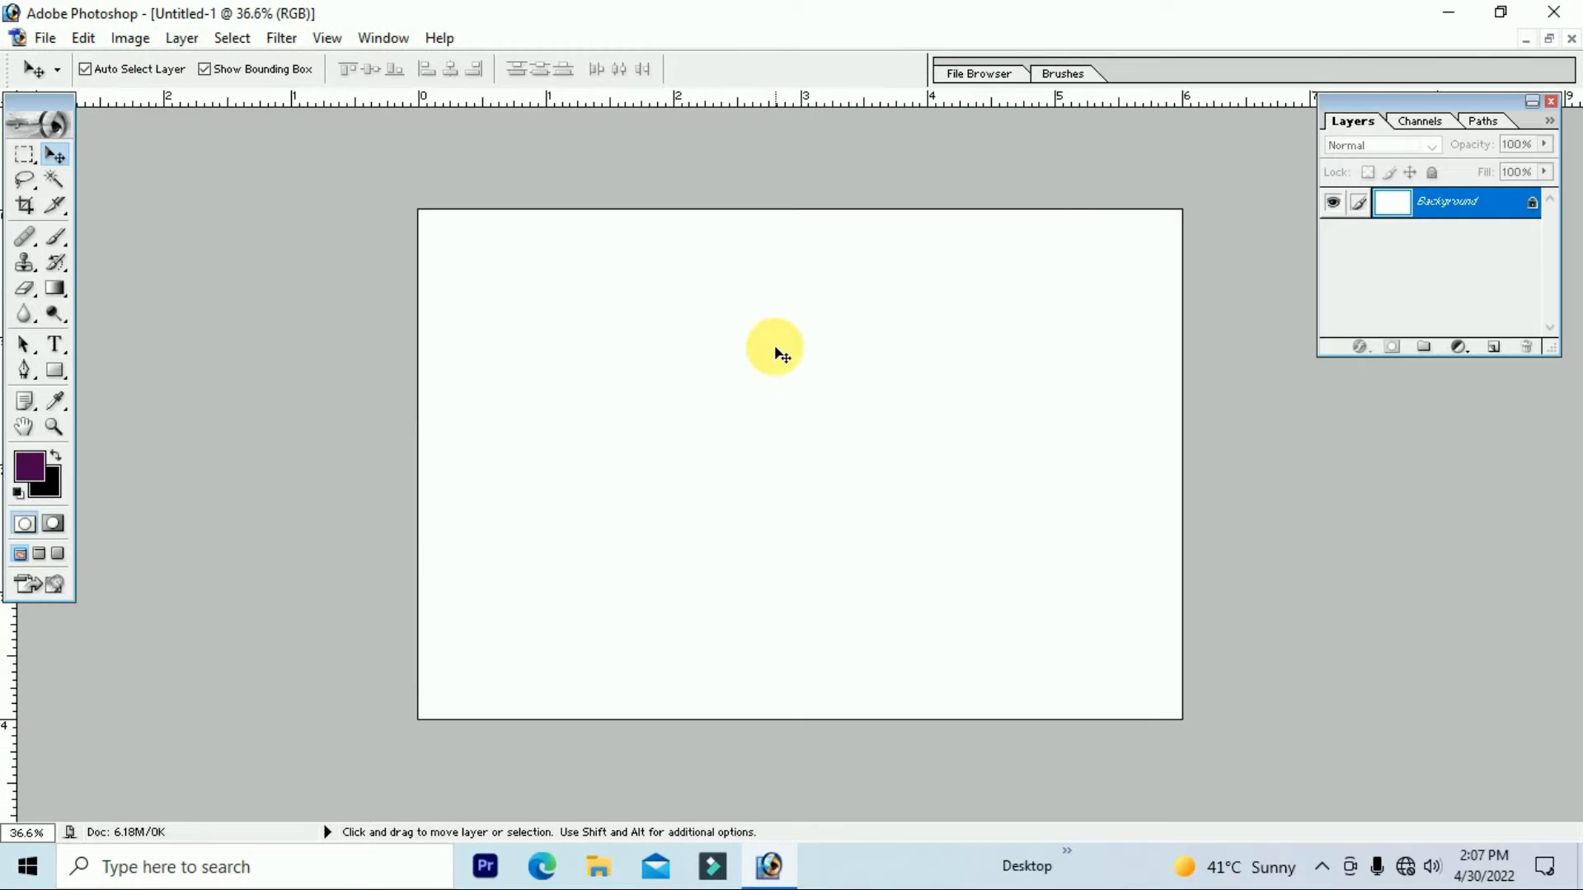
{"action": "left_click", "coordinate": [56, 345]}
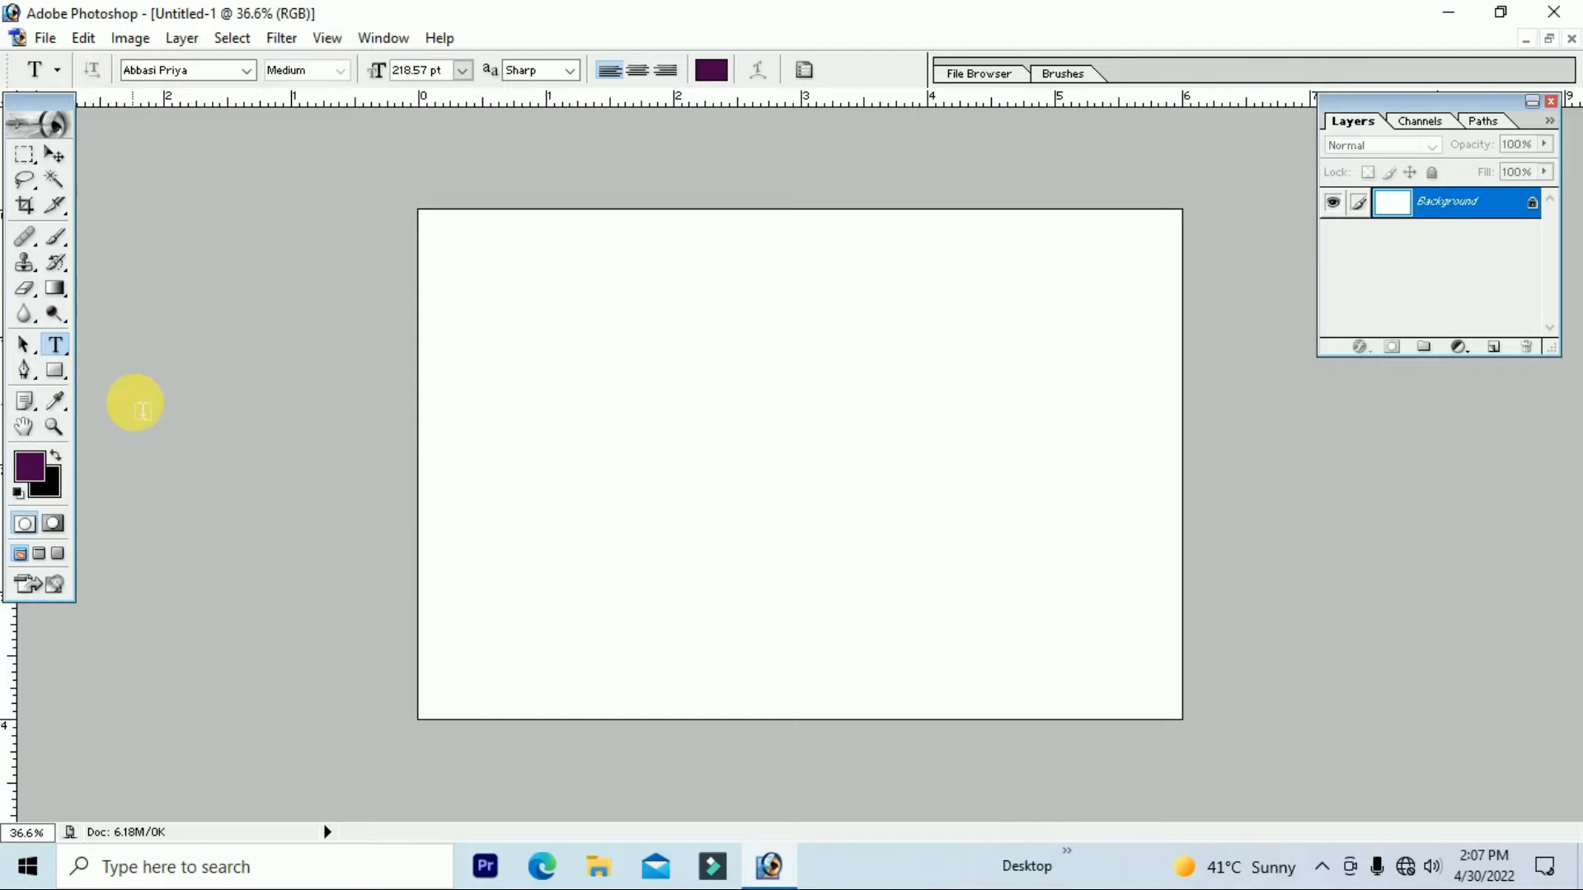
Step: Set a dark purple text colour and type 'Te' on the canvas
{"action": "left_click", "coordinate": [42, 461]}
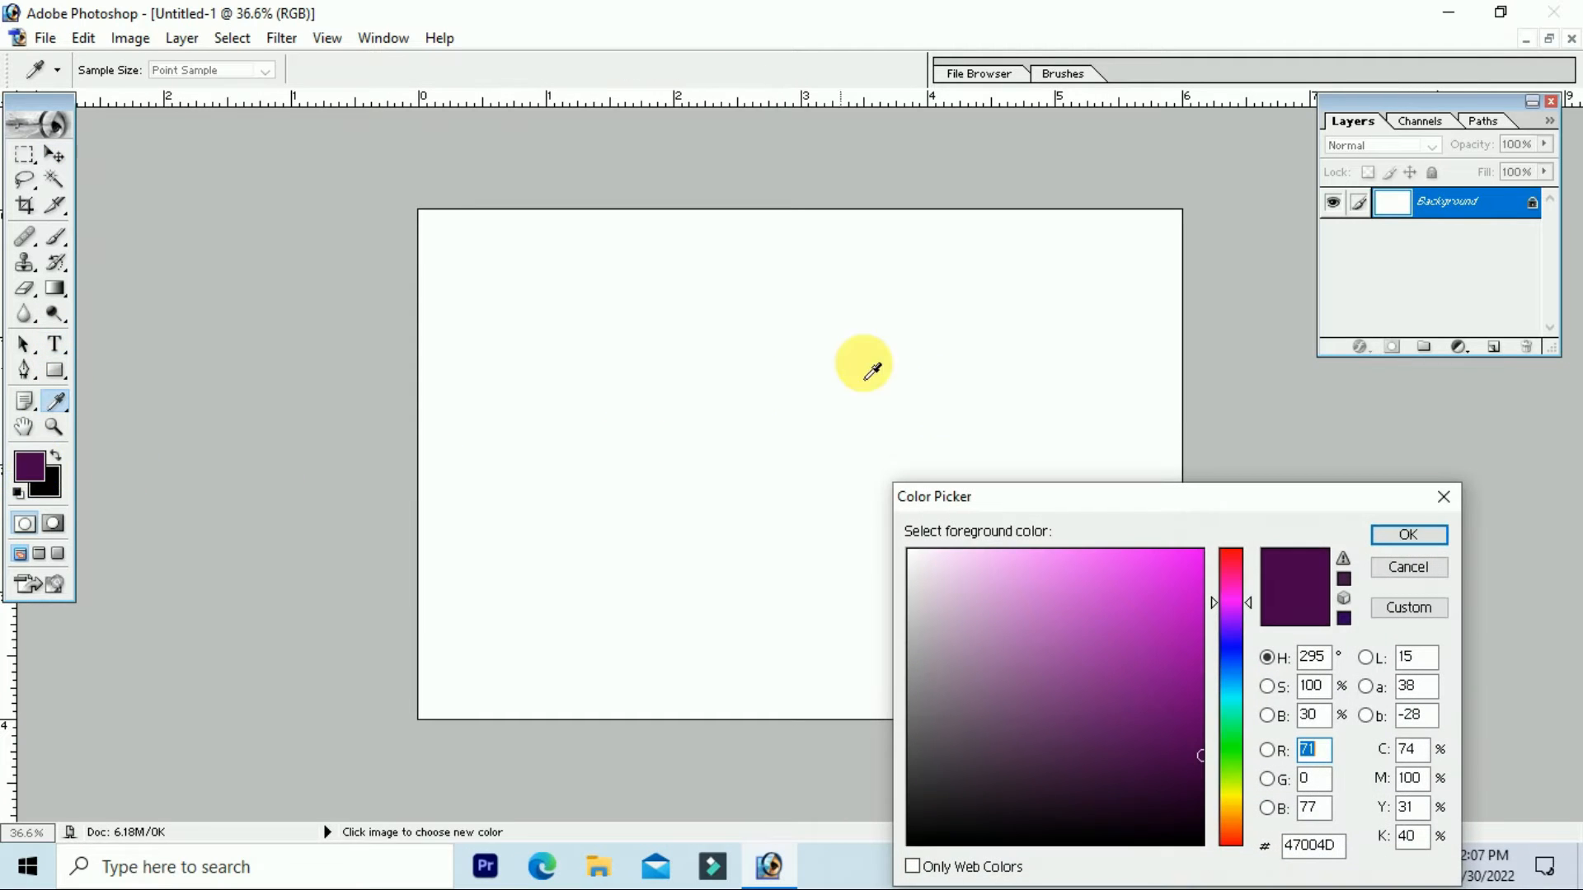
{"action": "left_click", "coordinate": [1402, 536]}
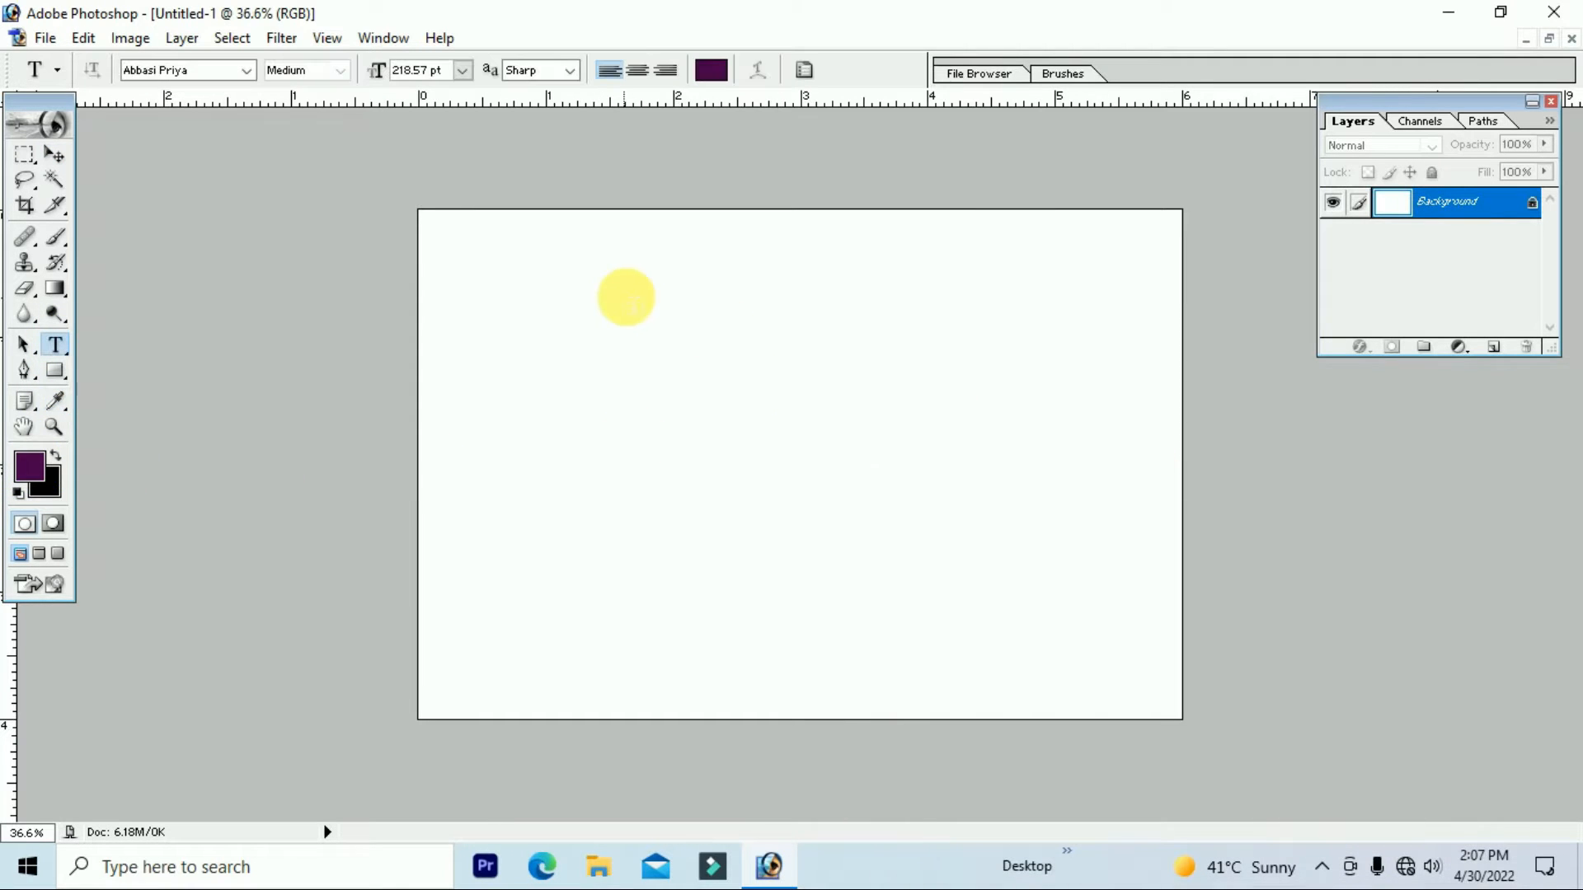
{"action": "left_click", "coordinate": [802, 316]}
{"action": "type", "text": "Te"}
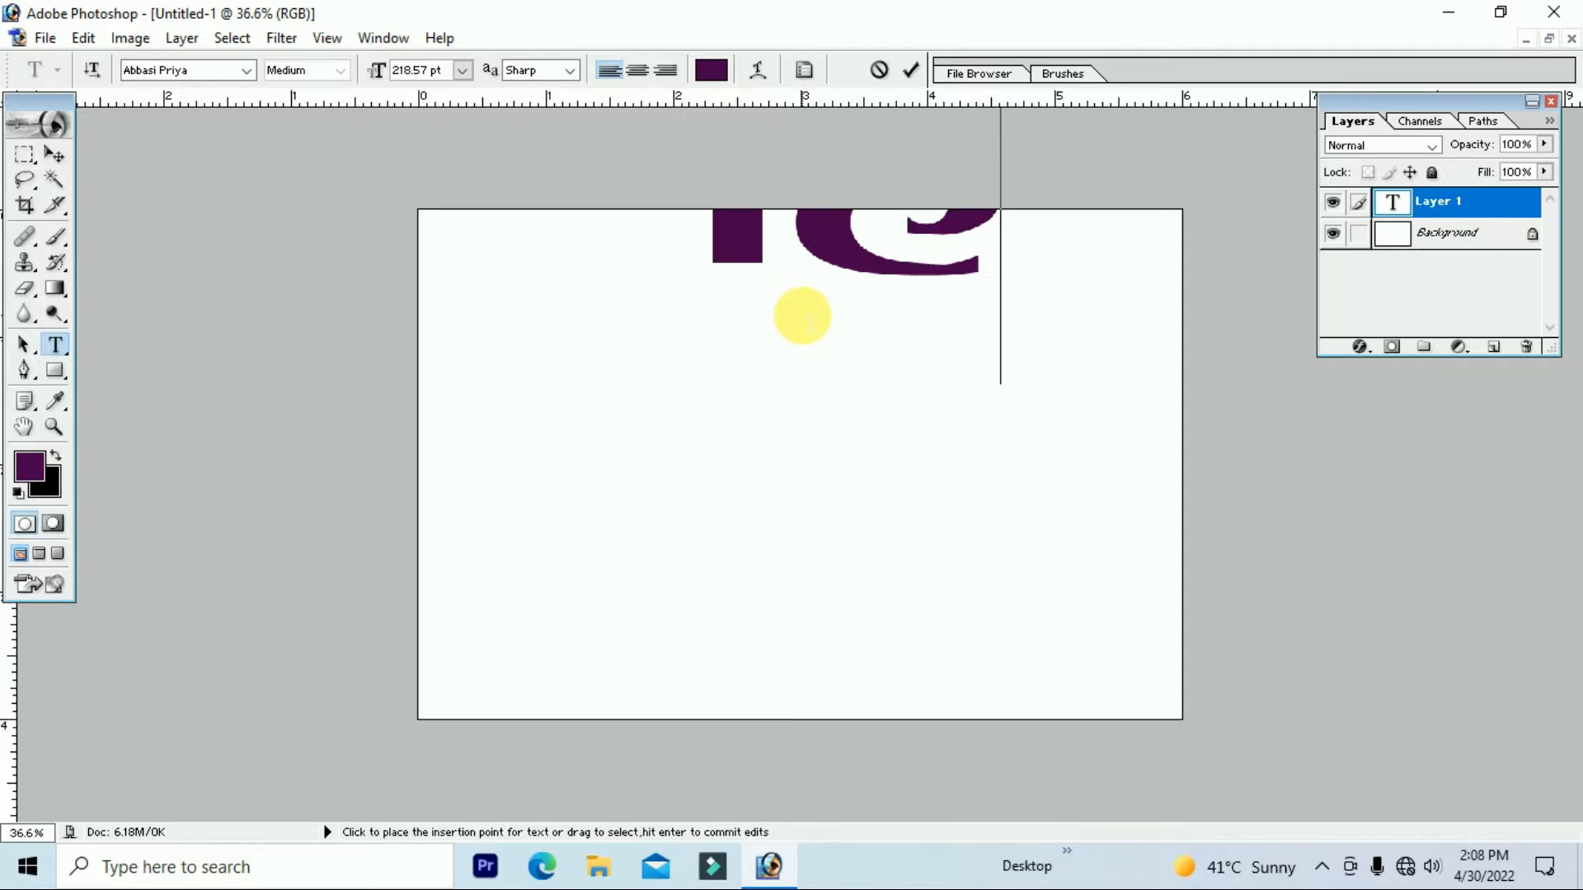
Step: Move the text inside the canvas and scale it down to about a quarter
{"action": "left_click", "coordinate": [53, 155]}
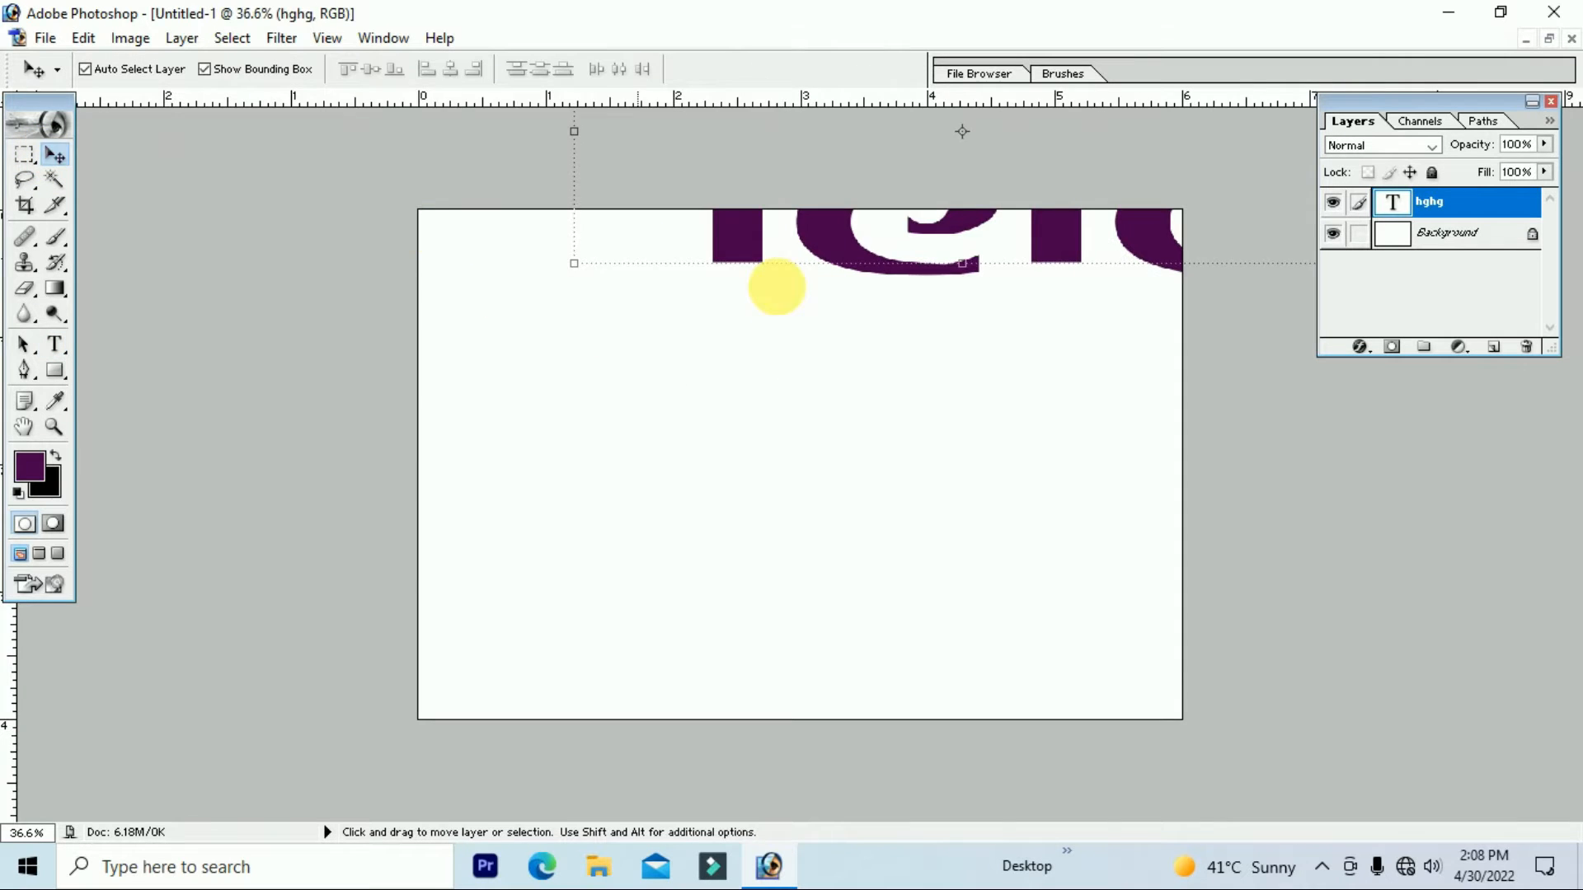
{"action": "key", "text": "ctrl+minus"}
{"action": "left_click_drag", "start_coordinate": [1017, 330], "coordinate": [951, 475]}
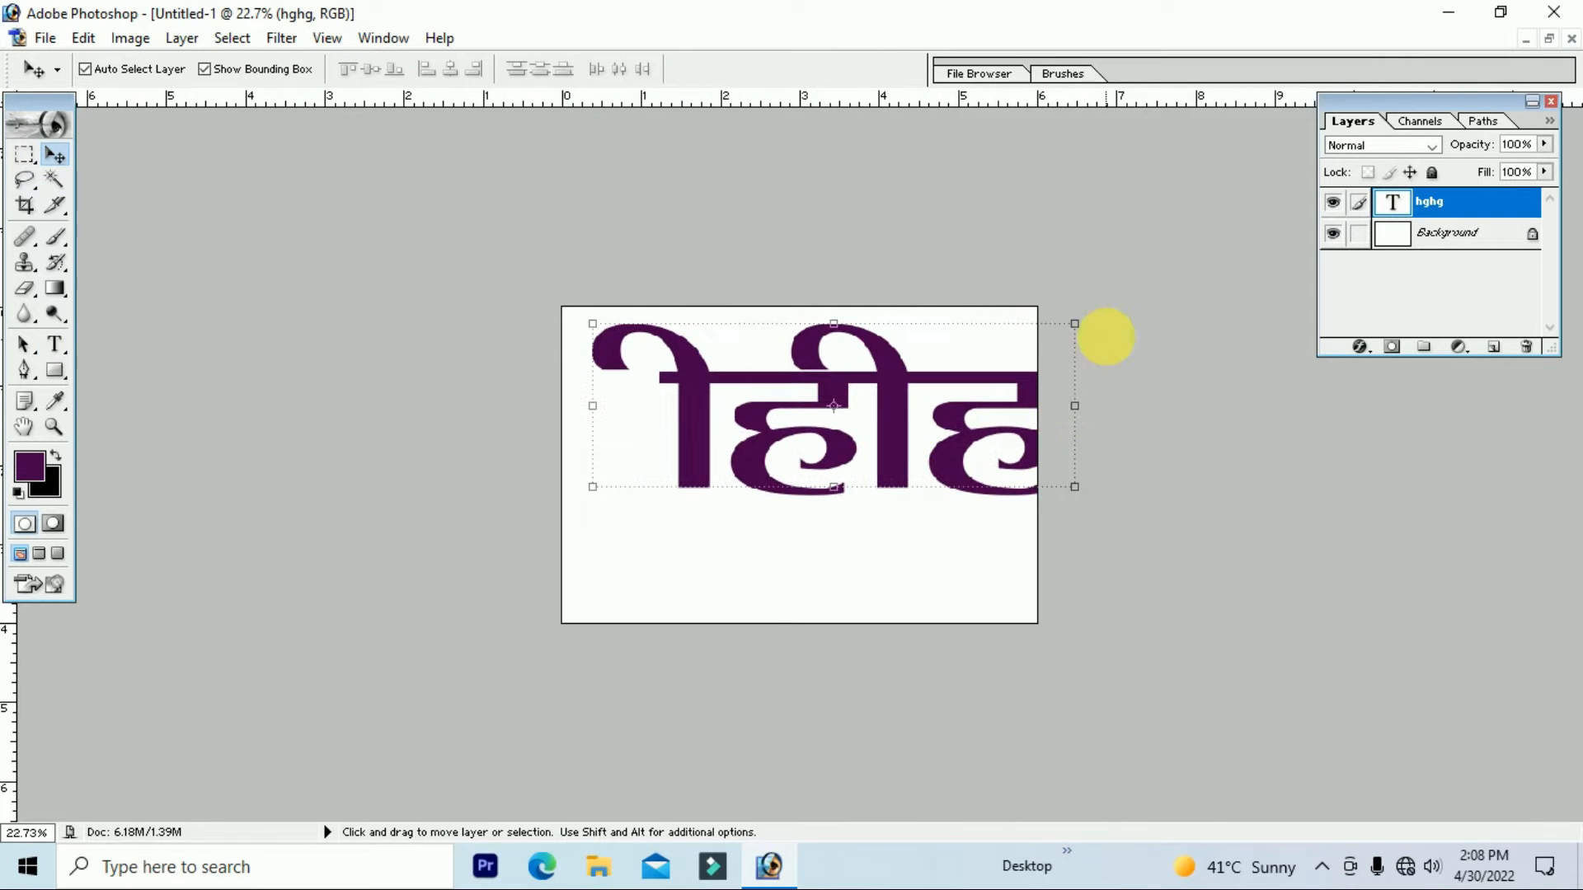
{"action": "left_click_drag", "start_coordinate": [1089, 335], "coordinate": [725, 451]}
{"action": "key", "text": "Return"}
Step: Move the text to the top centre and shrink it to about 31% (about 20.1 pt)
{"action": "key", "text": "ctrl+plus"}
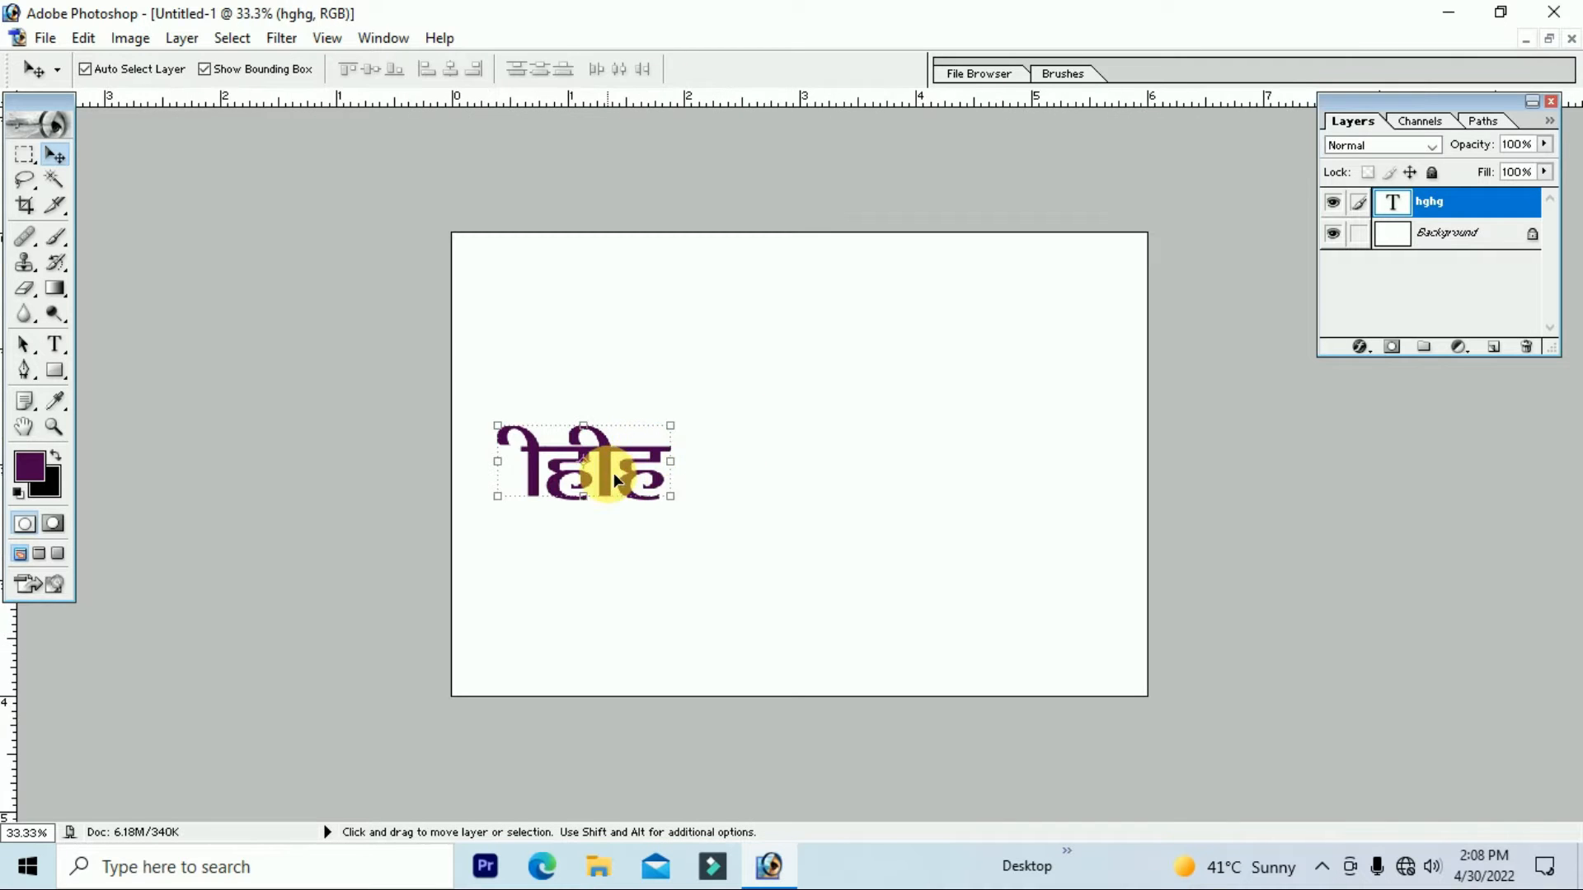
{"action": "left_click_drag", "start_coordinate": [613, 472], "coordinate": [834, 299]}
{"action": "key", "text": "ctrl+plus"}
{"action": "key", "text": "ctrl+plus"}
{"action": "left_click_drag", "start_coordinate": [890, 417], "coordinate": [910, 511]}
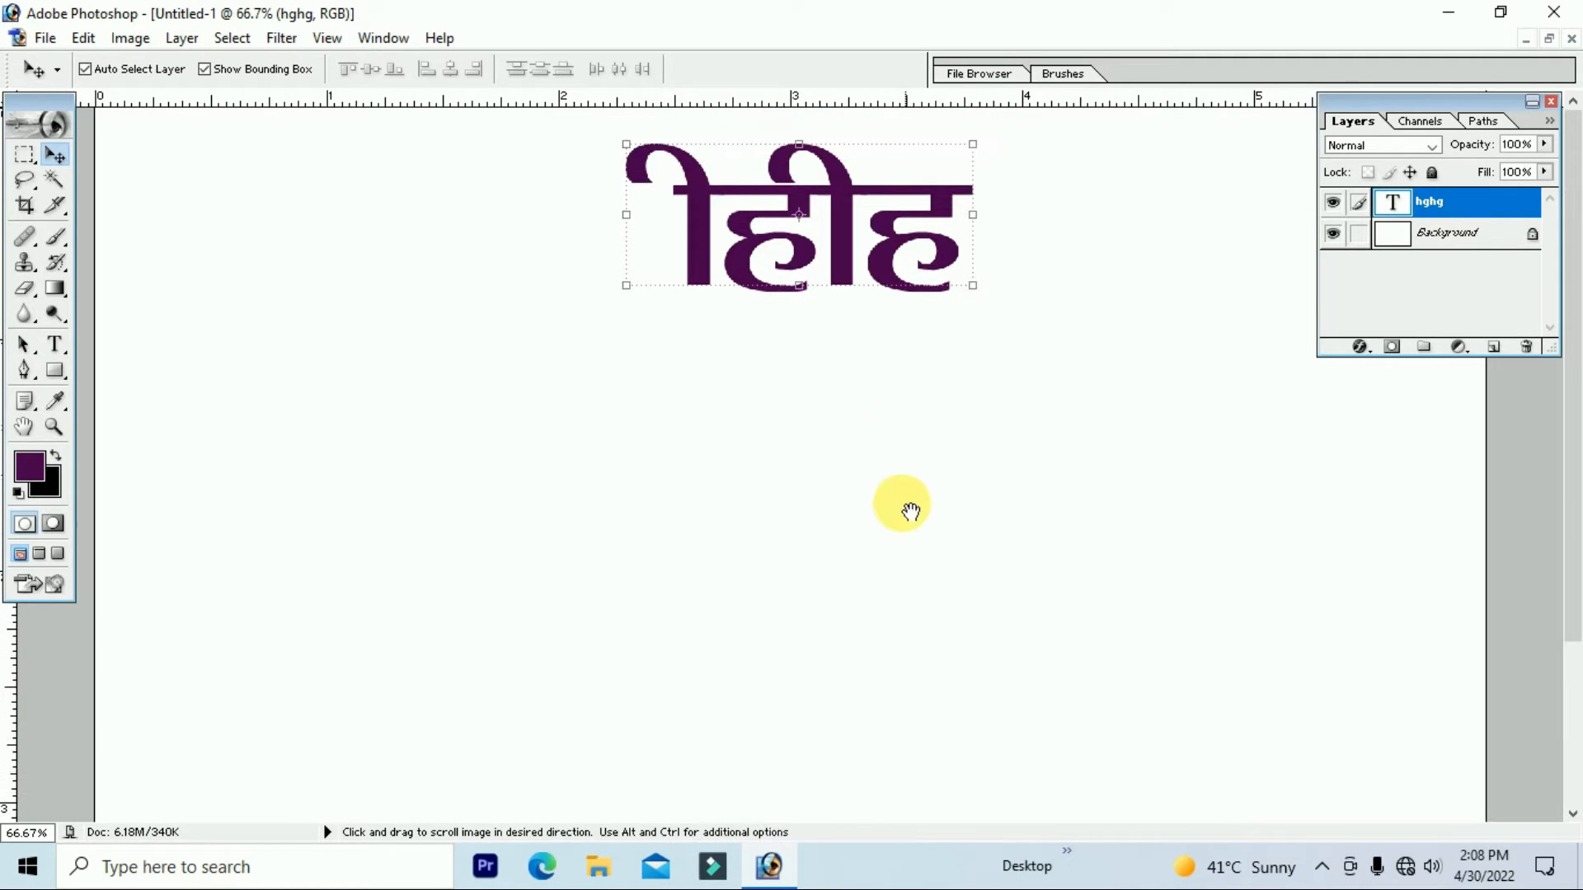
{"action": "left_click_drag", "start_coordinate": [982, 289], "coordinate": [746, 198]}
{"action": "key", "text": "Return"}
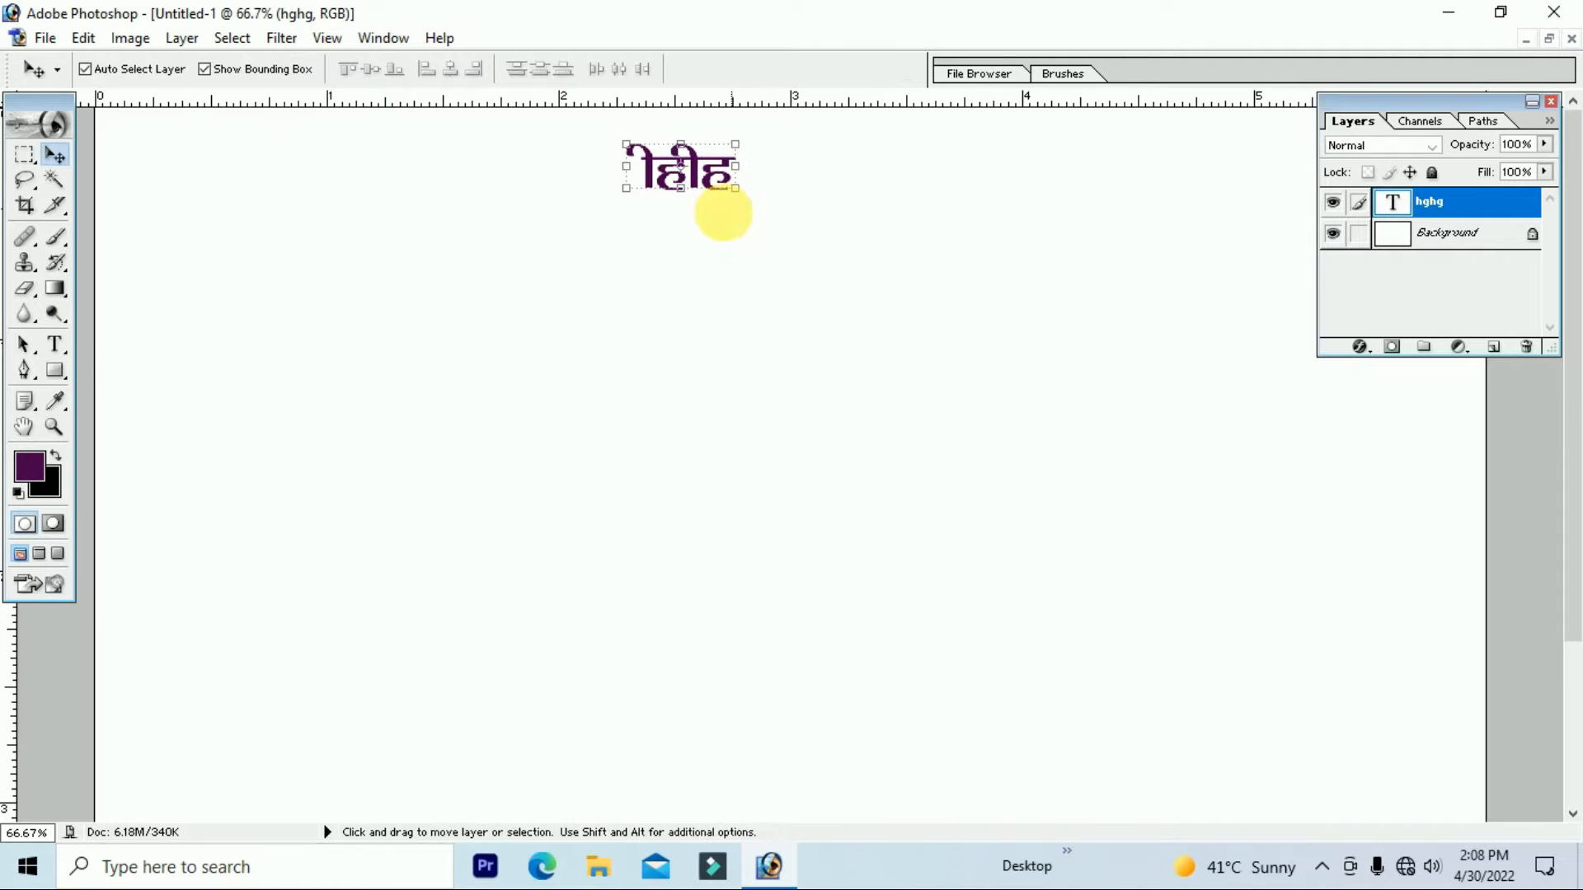
{"action": "left_click", "coordinate": [56, 345]}
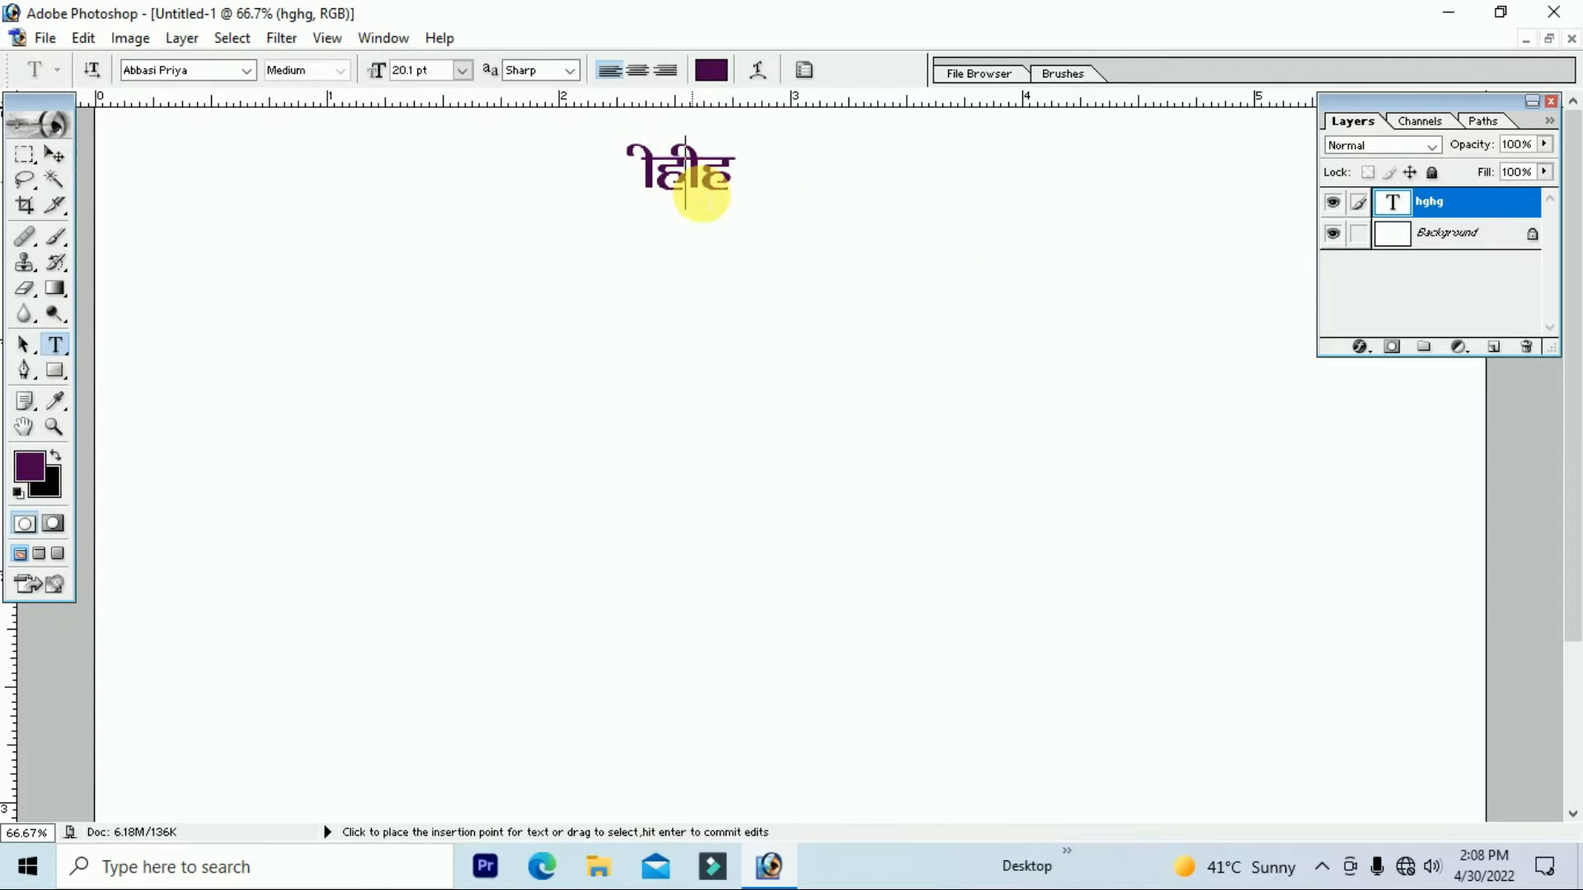
Step: Type the title जन्मोत्सव आमंत्रण ('tUeksRlo vk') and the greeting line 'Lusgh lks'
{"action": "double_click", "coordinate": [701, 198]}
{"action": "type", "text": "t"}
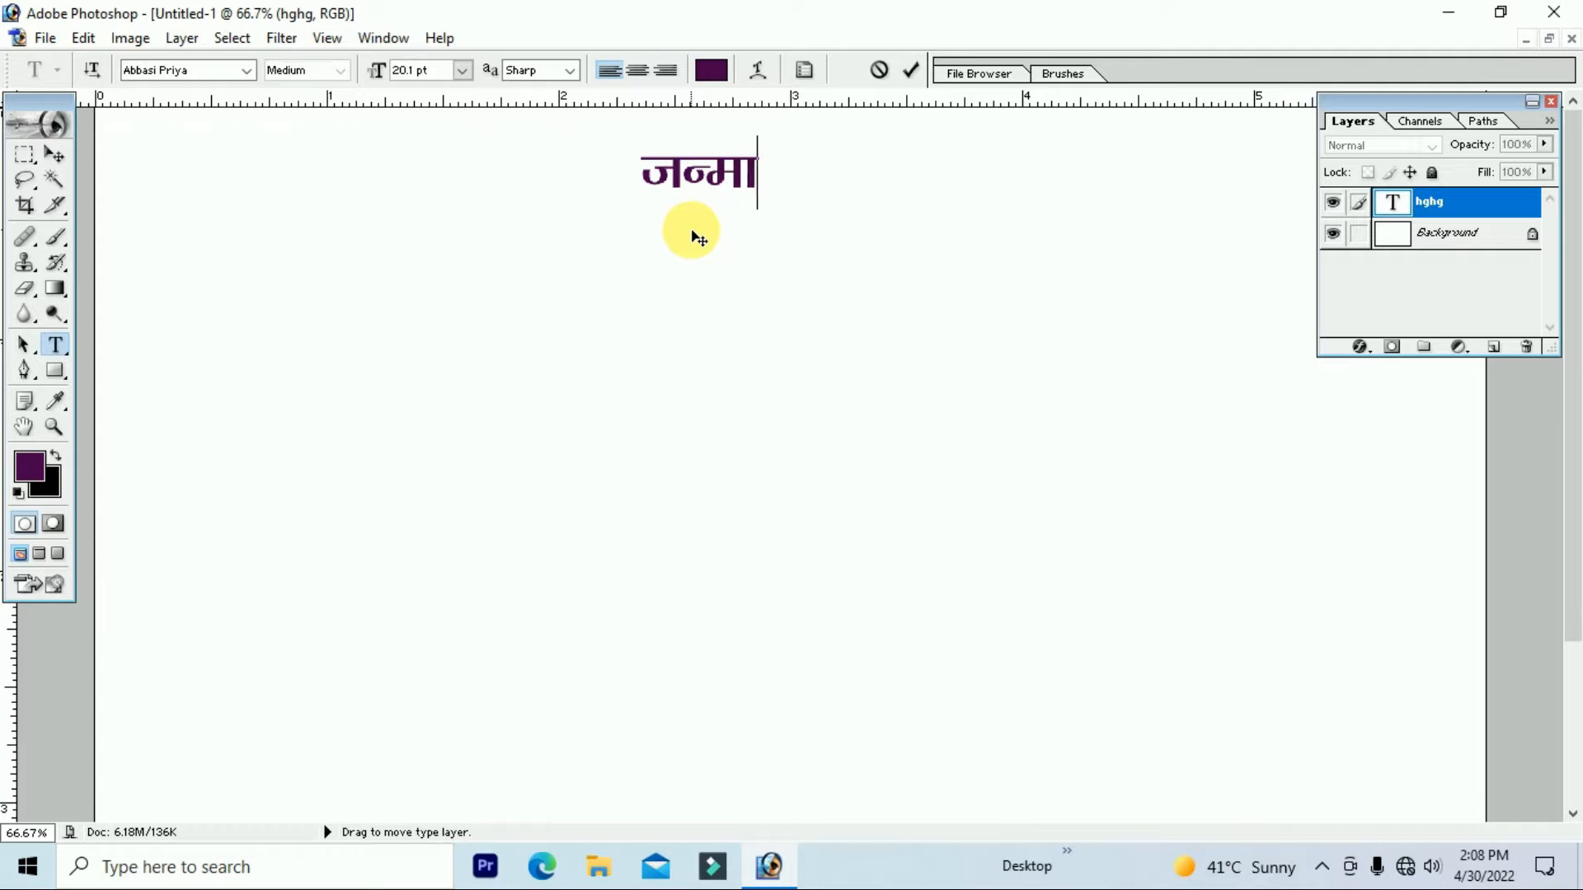
{"action": "type", "text": "UeksRlo"}
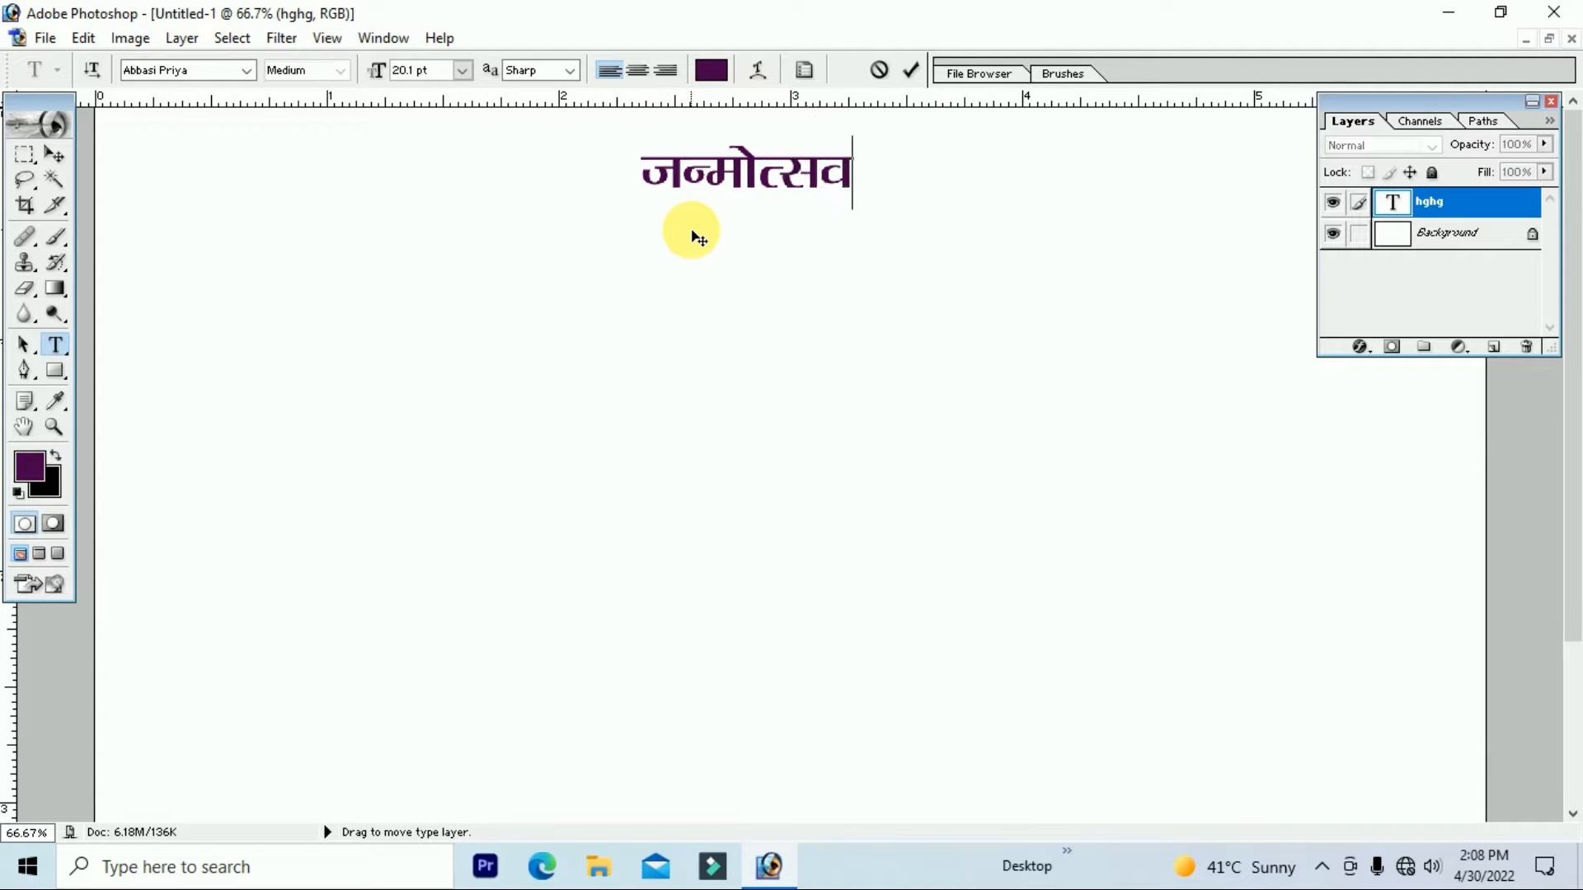
{"action": "type", "text": " vkea=.k"}
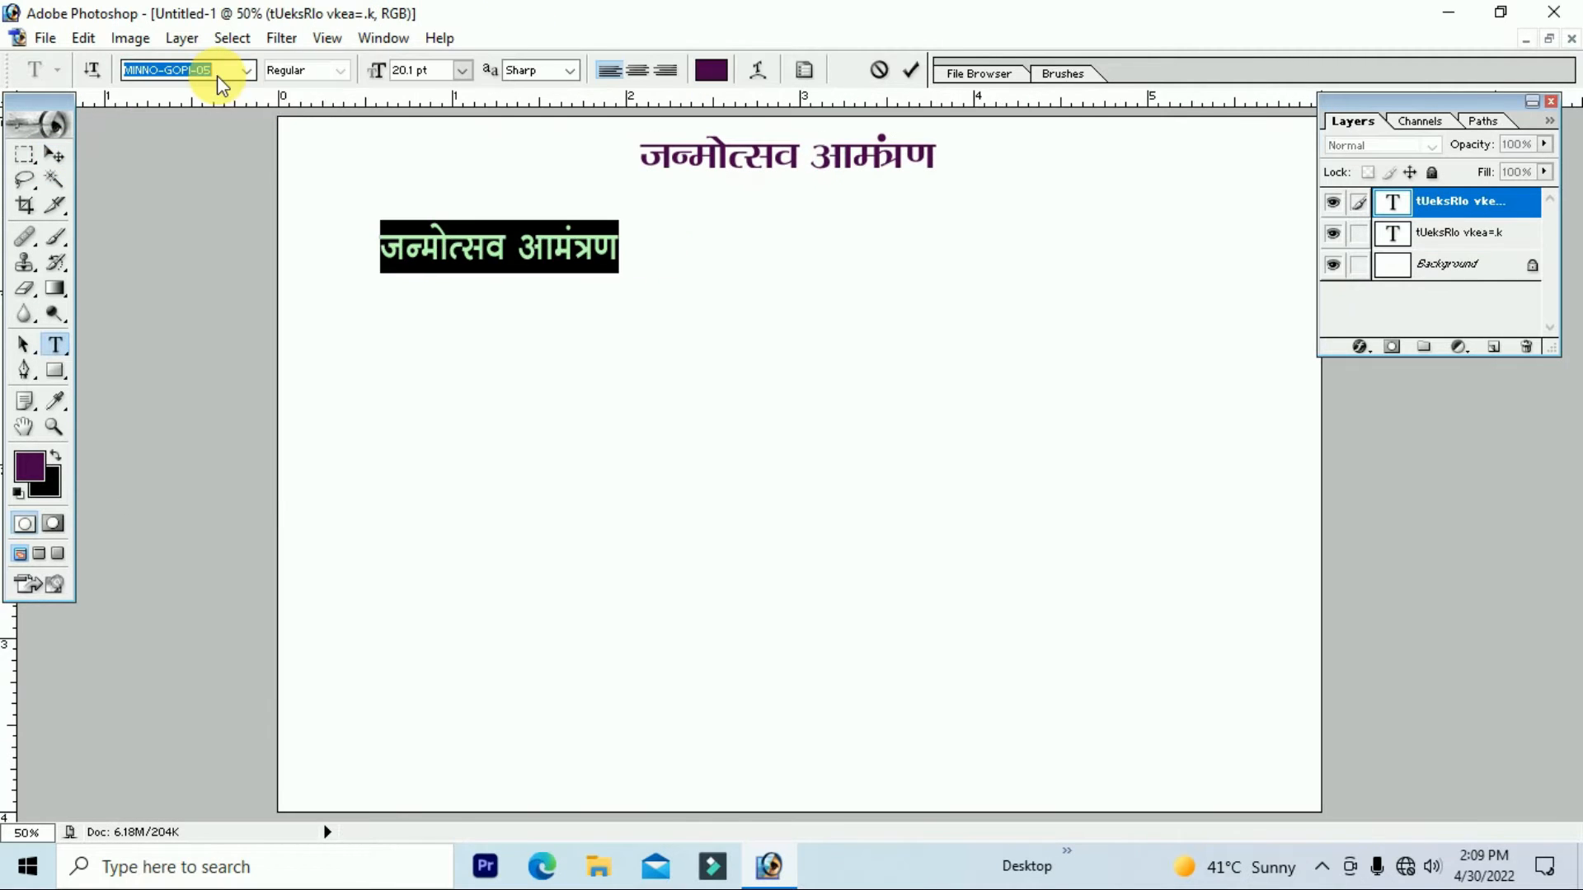
{"action": "left_click", "coordinate": [622, 266]}
{"action": "key", "text": "ctrl+a"}
{"action": "type", "text": "Lusgh l"}
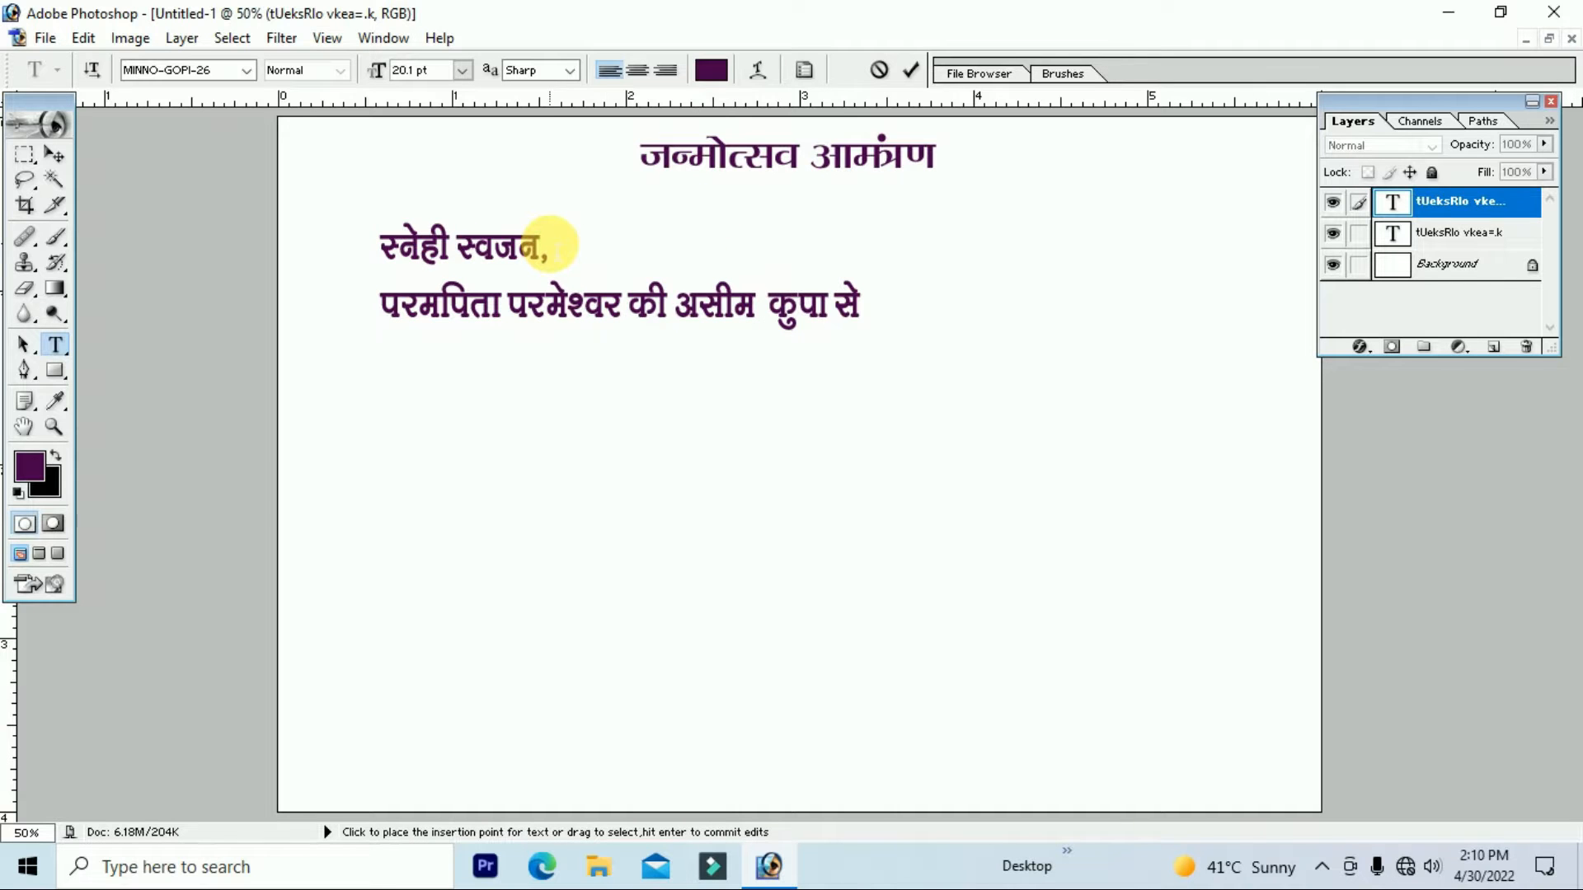
{"action": "type", "text": "ks"}
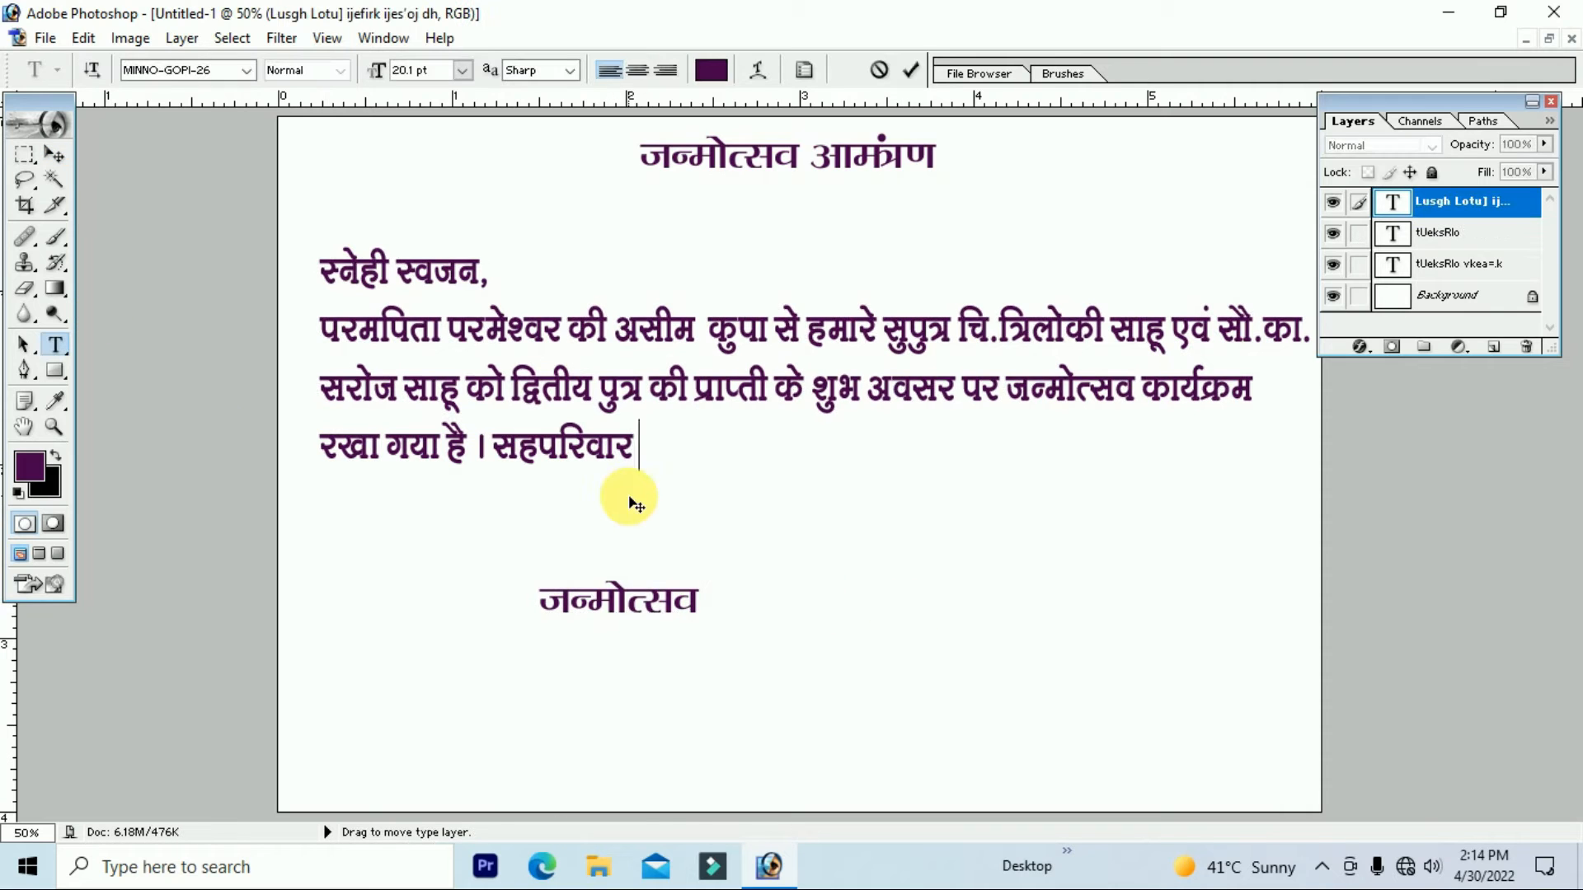
Step: Add the 'lknj vkeaf=' and time lines, then save as 4x6 = 1.psd in flex benner
{"action": "type", "text": "lknj vkeaf="}
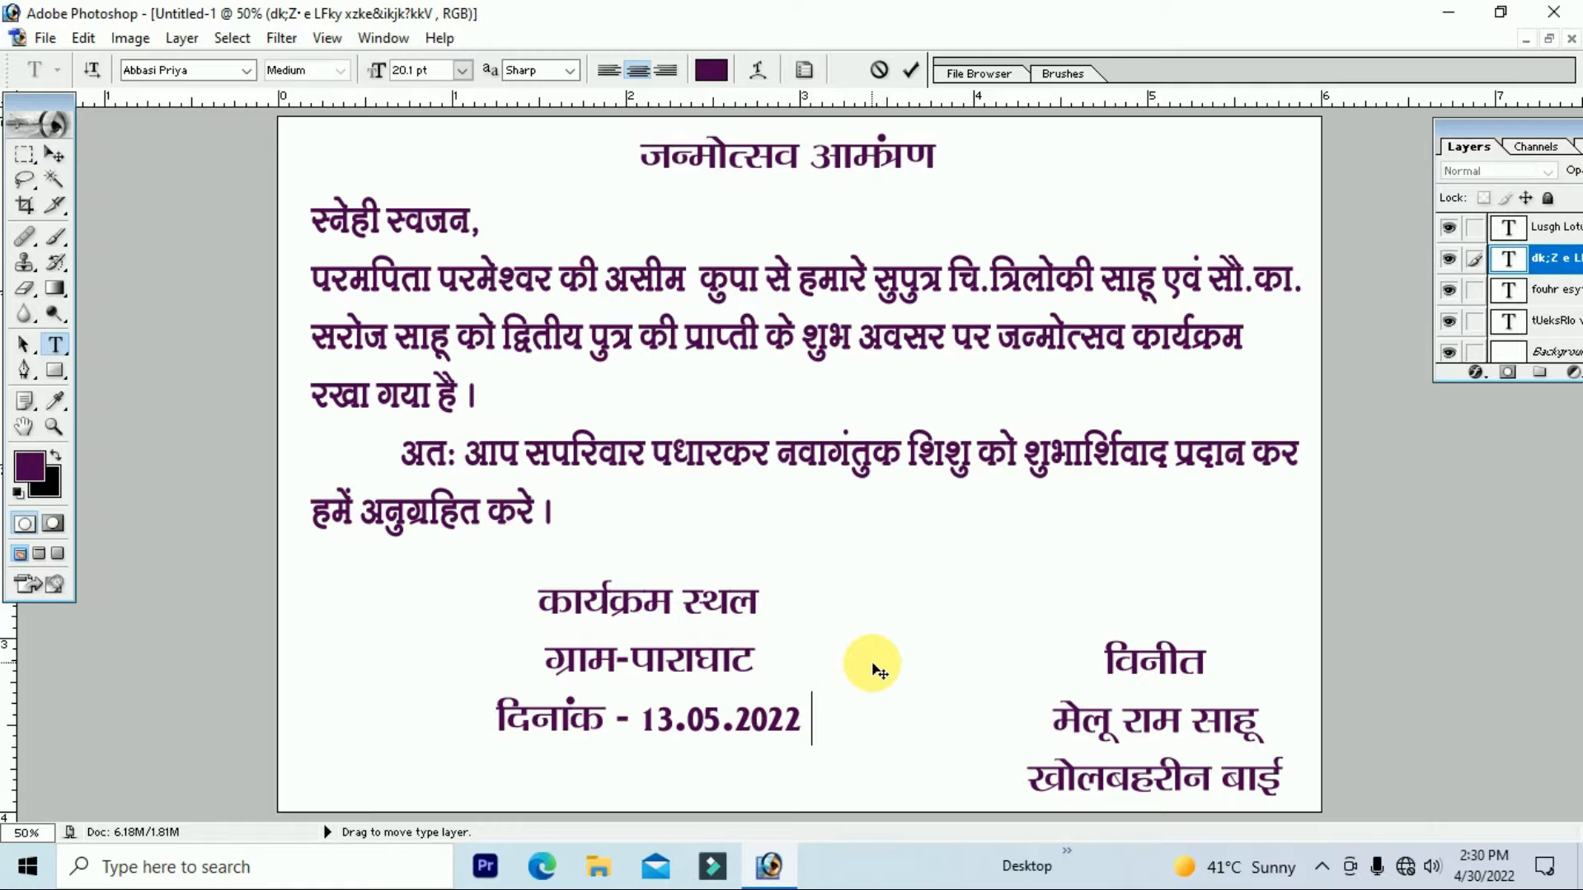
{"action": "key", "text": "Return"}
{"action": "type", "text": "le; & 8 cts ls vkids vkxeu"}
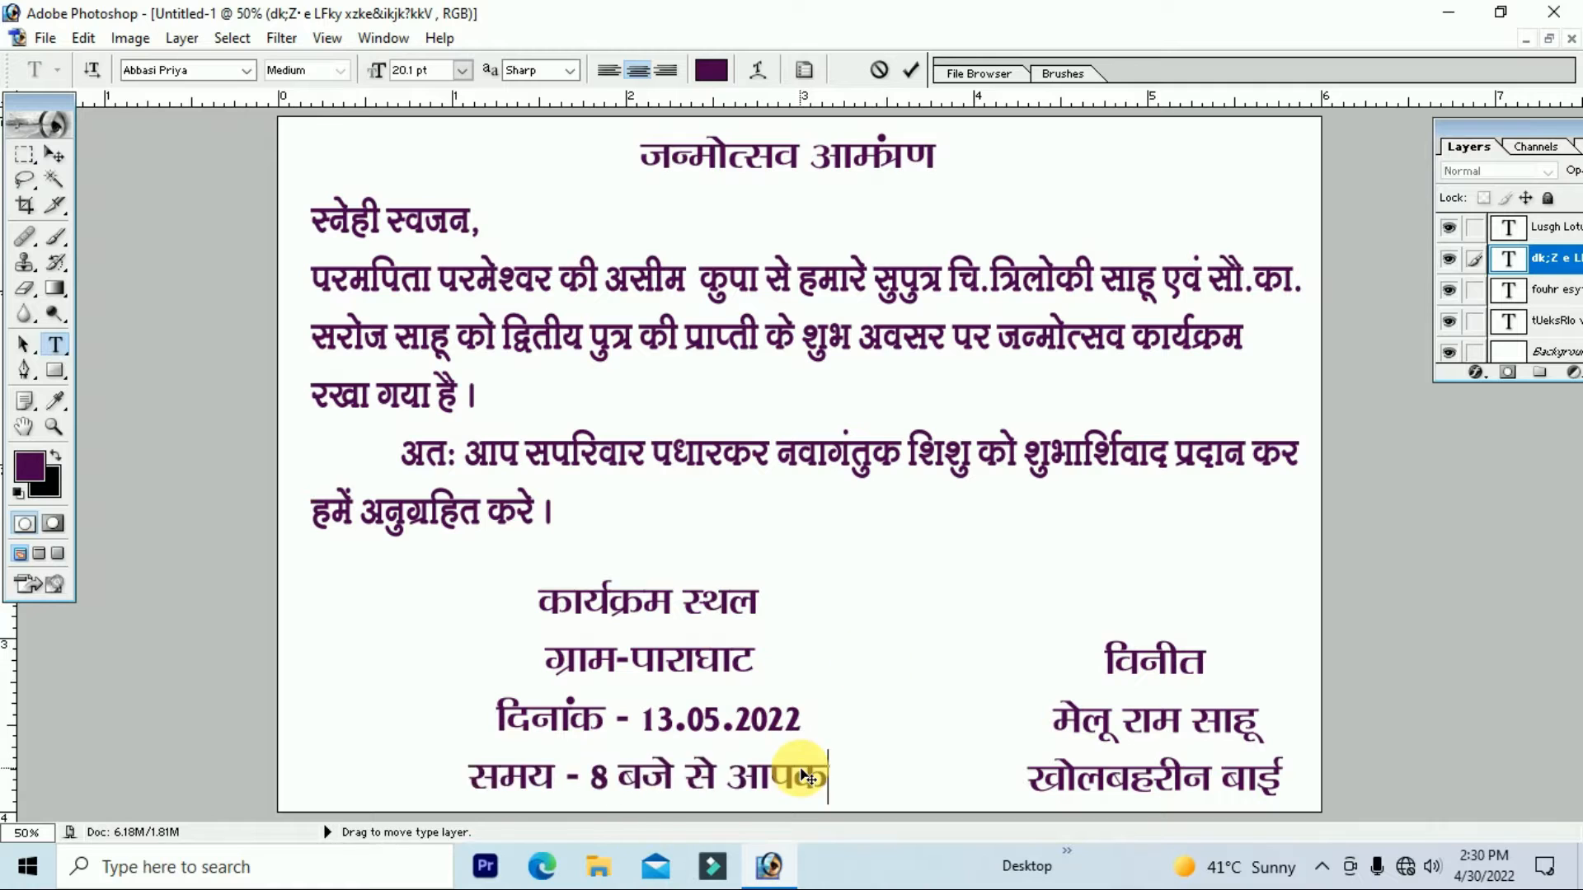
{"action": "left_click", "coordinate": [53, 154]}
{"action": "key", "text": "ctrl+s"}
{"action": "double_click", "coordinate": [276, 183]}
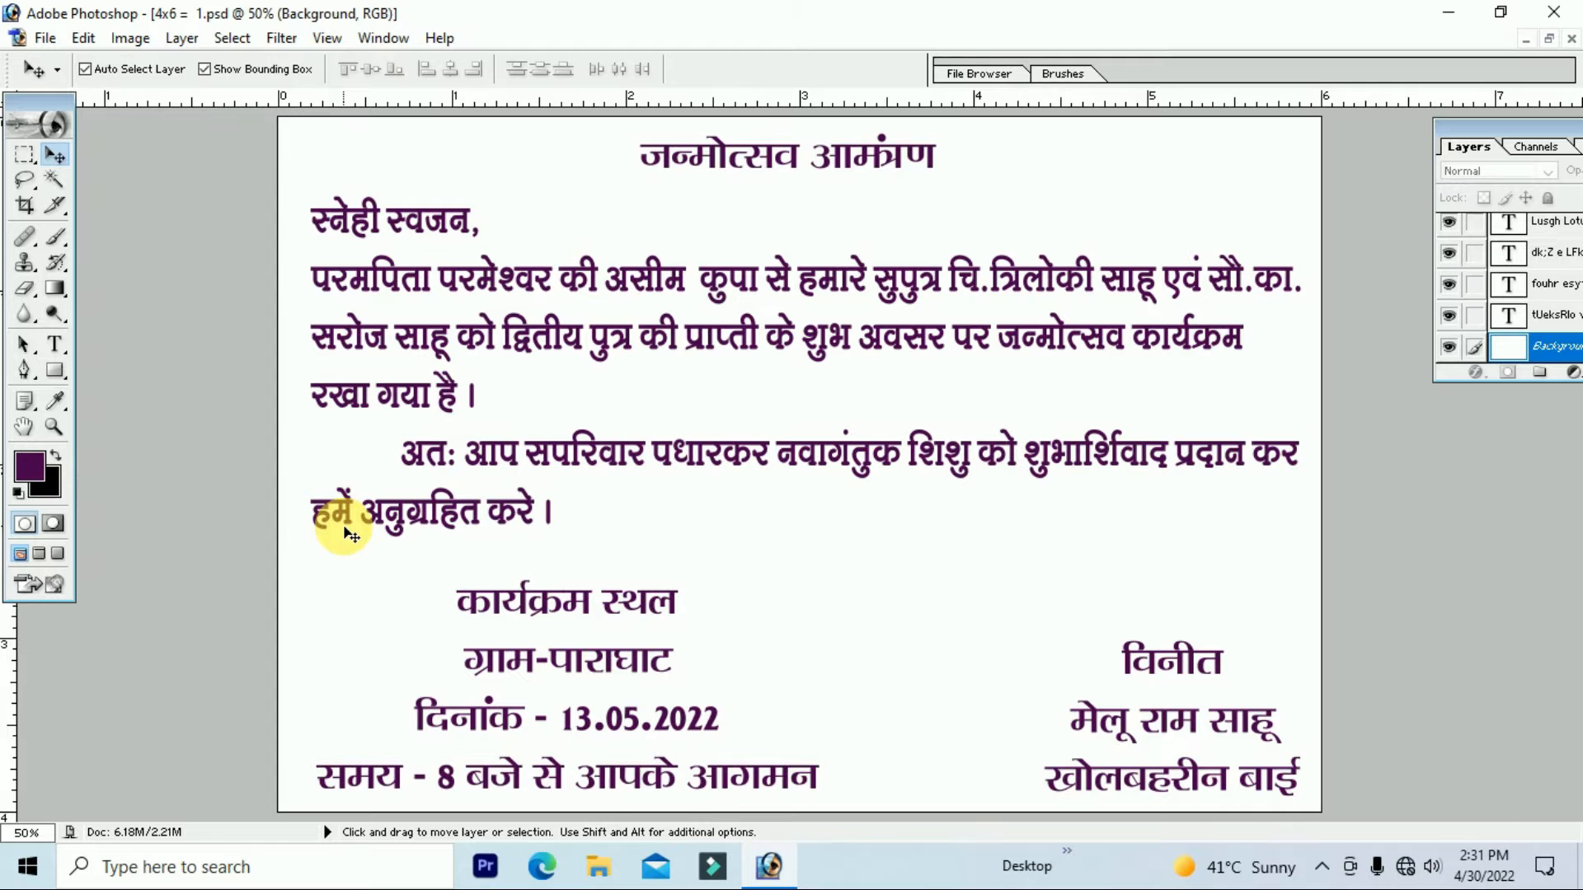
Step: Add the district venue line 'ftyk&fcykliqj ¼N-x-½' to the venue block
{"action": "type", "text": "ftyk&fcykliqj ¼N-x-½"}
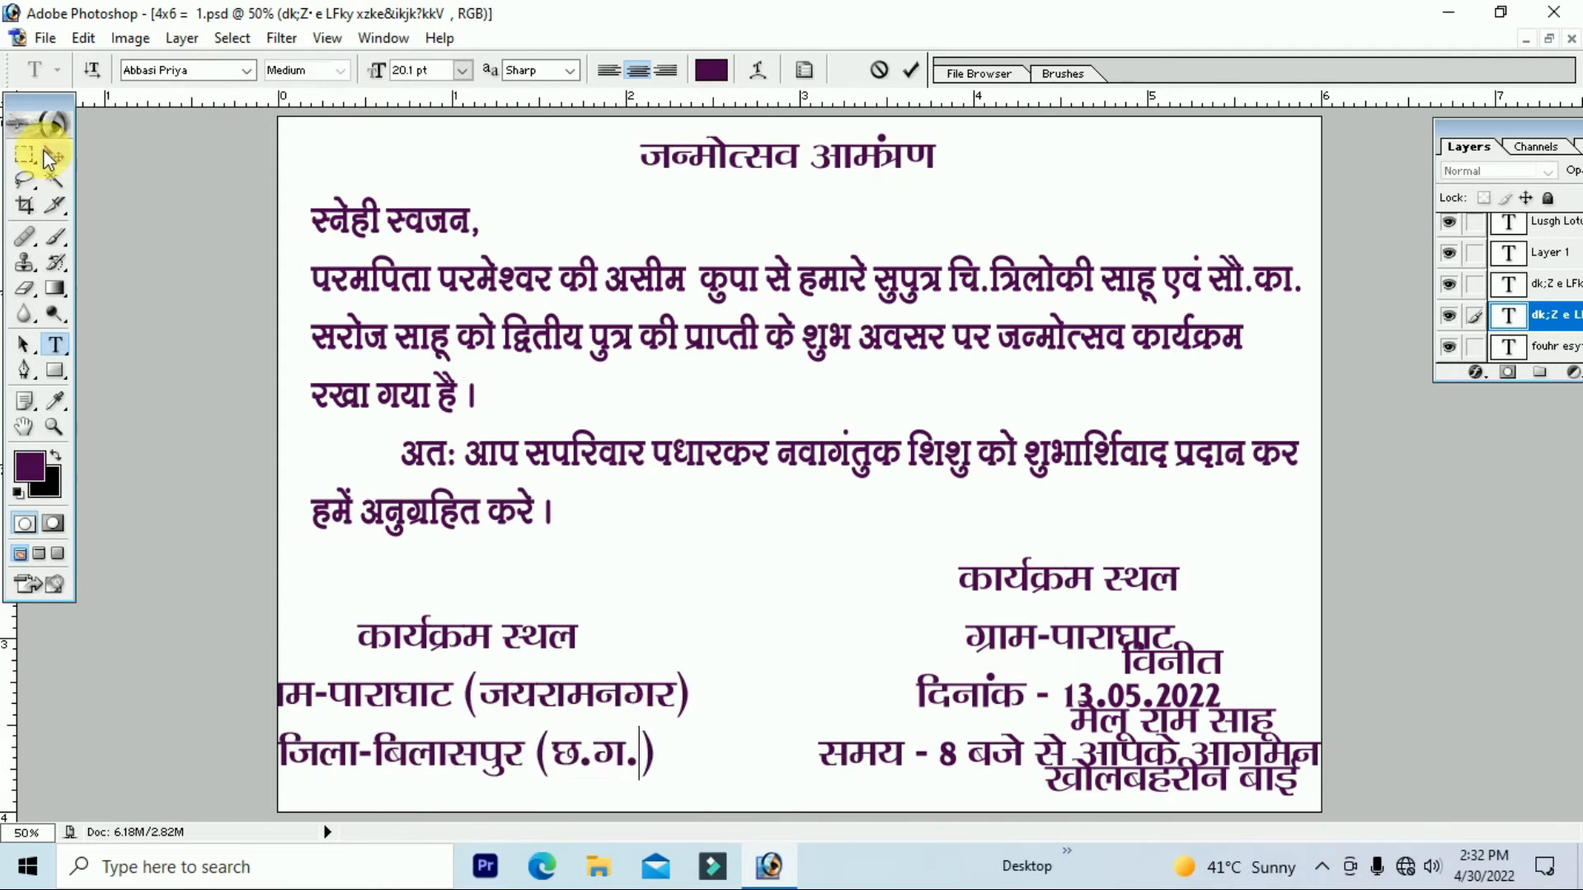
{"action": "left_click", "coordinate": [54, 154]}
{"action": "key", "text": "ctrl+t"}
{"action": "key", "text": "Return"}
Step: Insert 'dk;ZØe' into the date line and move the date block lower on the card
{"action": "left_click", "coordinate": [723, 594]}
{"action": "type", "text": "dk;ZØe"}
{"action": "left_click", "coordinate": [668, 595]}
{"action": "type", "text": "tU"}
{"action": "key", "text": "BackSpace"}
{"action": "key", "text": "BackSpace"}
{"action": "left_click", "coordinate": [54, 155]}
{"action": "left_click_drag", "start_coordinate": [841, 588], "coordinate": [841, 671]}
Step: Add a contact phone-number line below the venue lines
{"action": "left_click", "coordinate": [54, 343]}
{"action": "left_click", "coordinate": [580, 756]}
{"action": "key", "text": "Return"}
{"action": "left_click", "coordinate": [54, 154]}
{"action": "left_click", "coordinate": [1405, 866]}
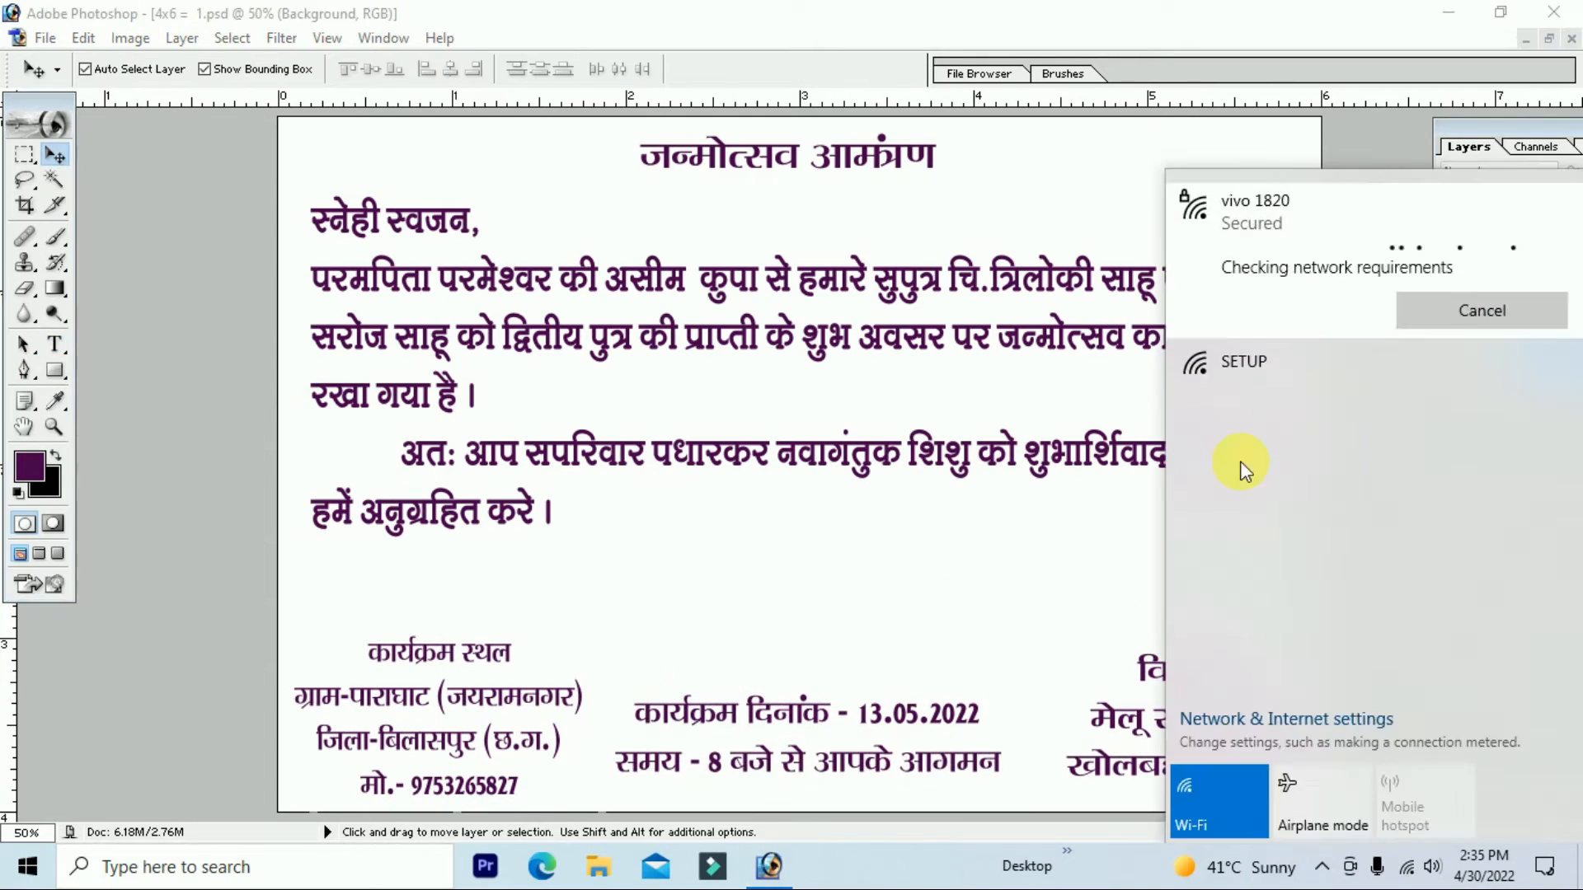
Step: Insert 'lqcg' (morning) before the 8 in the time line
{"action": "left_click", "coordinate": [708, 763]}
{"action": "type", "text": "lqcg"}
{"action": "left_click", "coordinate": [1184, 274]}
Step: Apply a new font to the message paragraph, then open baby photo IMG-20220430-WA0008.jpg
{"action": "left_click", "coordinate": [54, 344]}
{"action": "left_click", "coordinate": [495, 339]}
{"action": "key", "text": "ctrl+a"}
{"action": "left_click", "coordinate": [212, 73]}
{"action": "key", "text": "Down"}
{"action": "key", "text": "Down"}
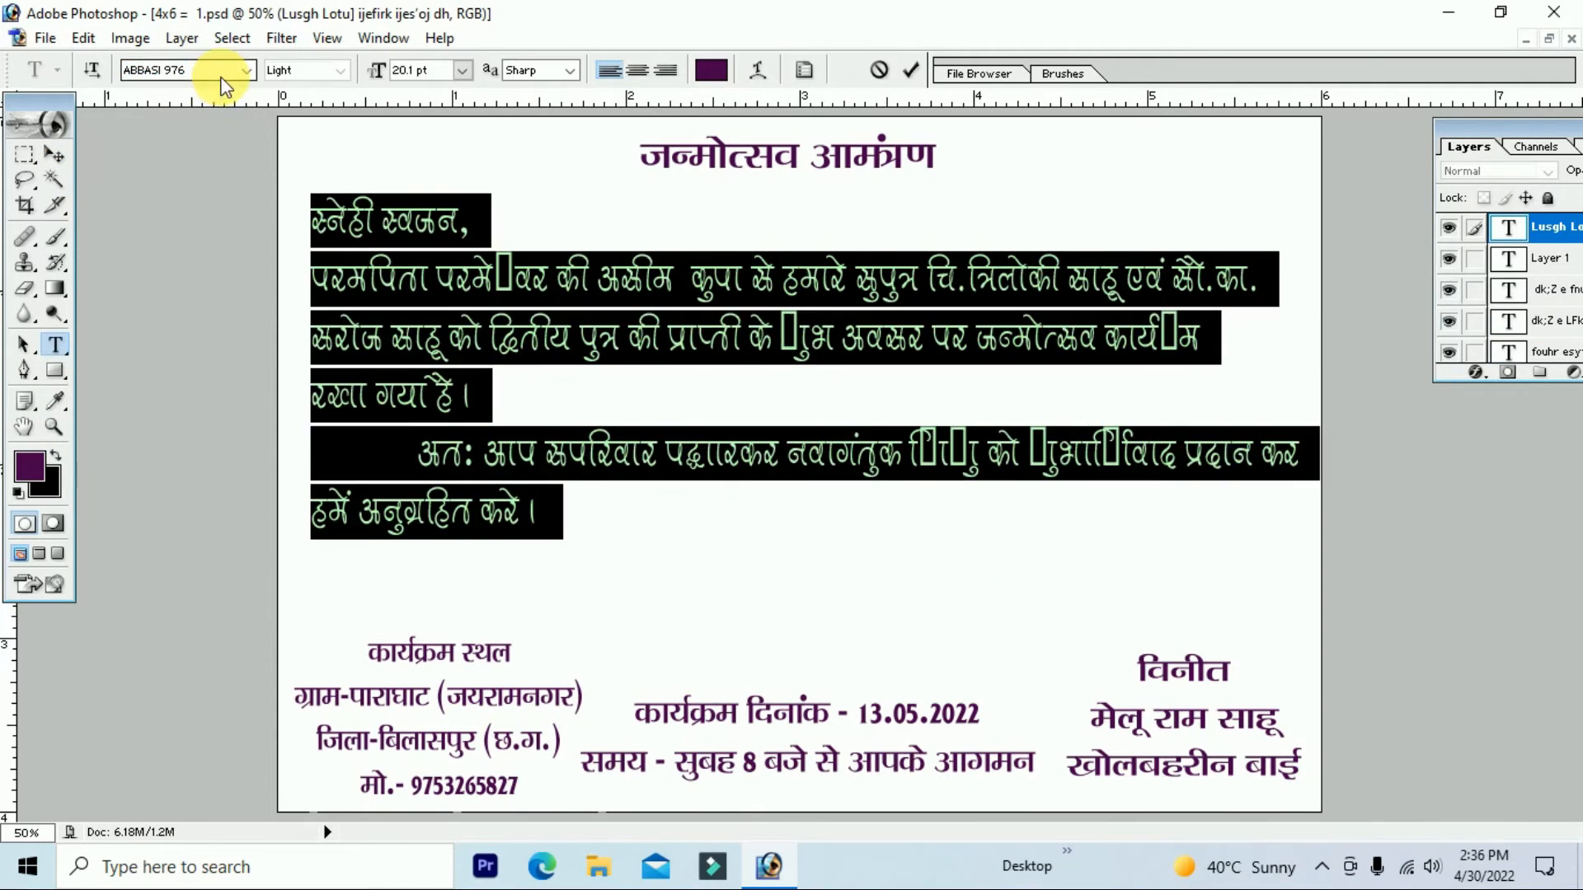
{"action": "key", "text": "Down"}
{"action": "key", "text": "Down"}
{"action": "key", "text": "Down"}
{"action": "key", "text": "Down"}
{"action": "key", "text": "Down"}
{"action": "key", "text": "Down"}
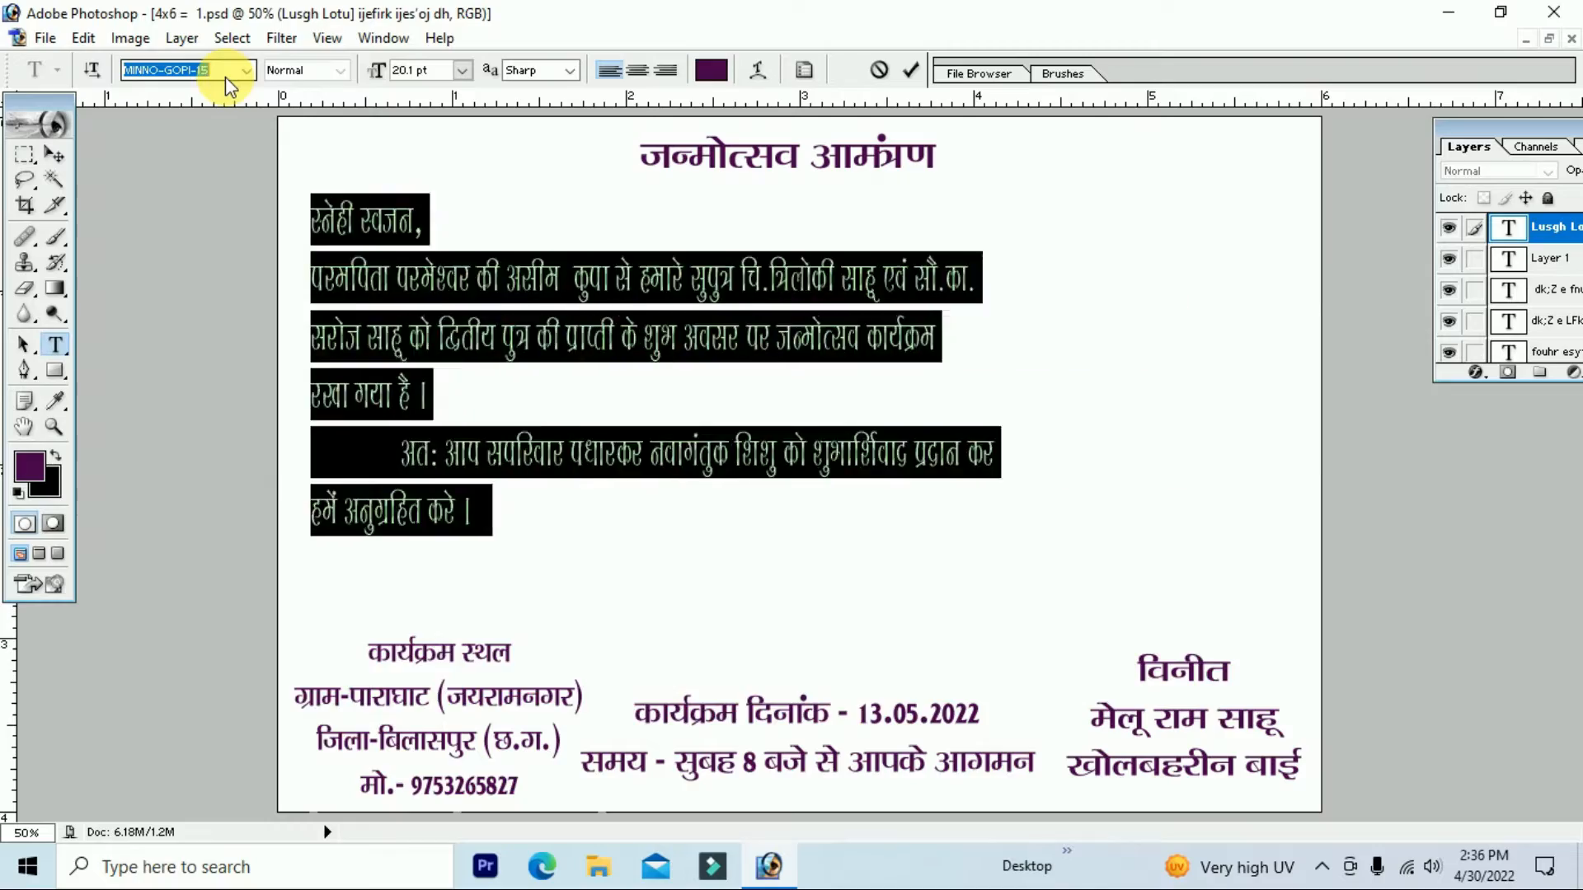
{"action": "key", "text": "Down"}
{"action": "key", "text": "Down"}
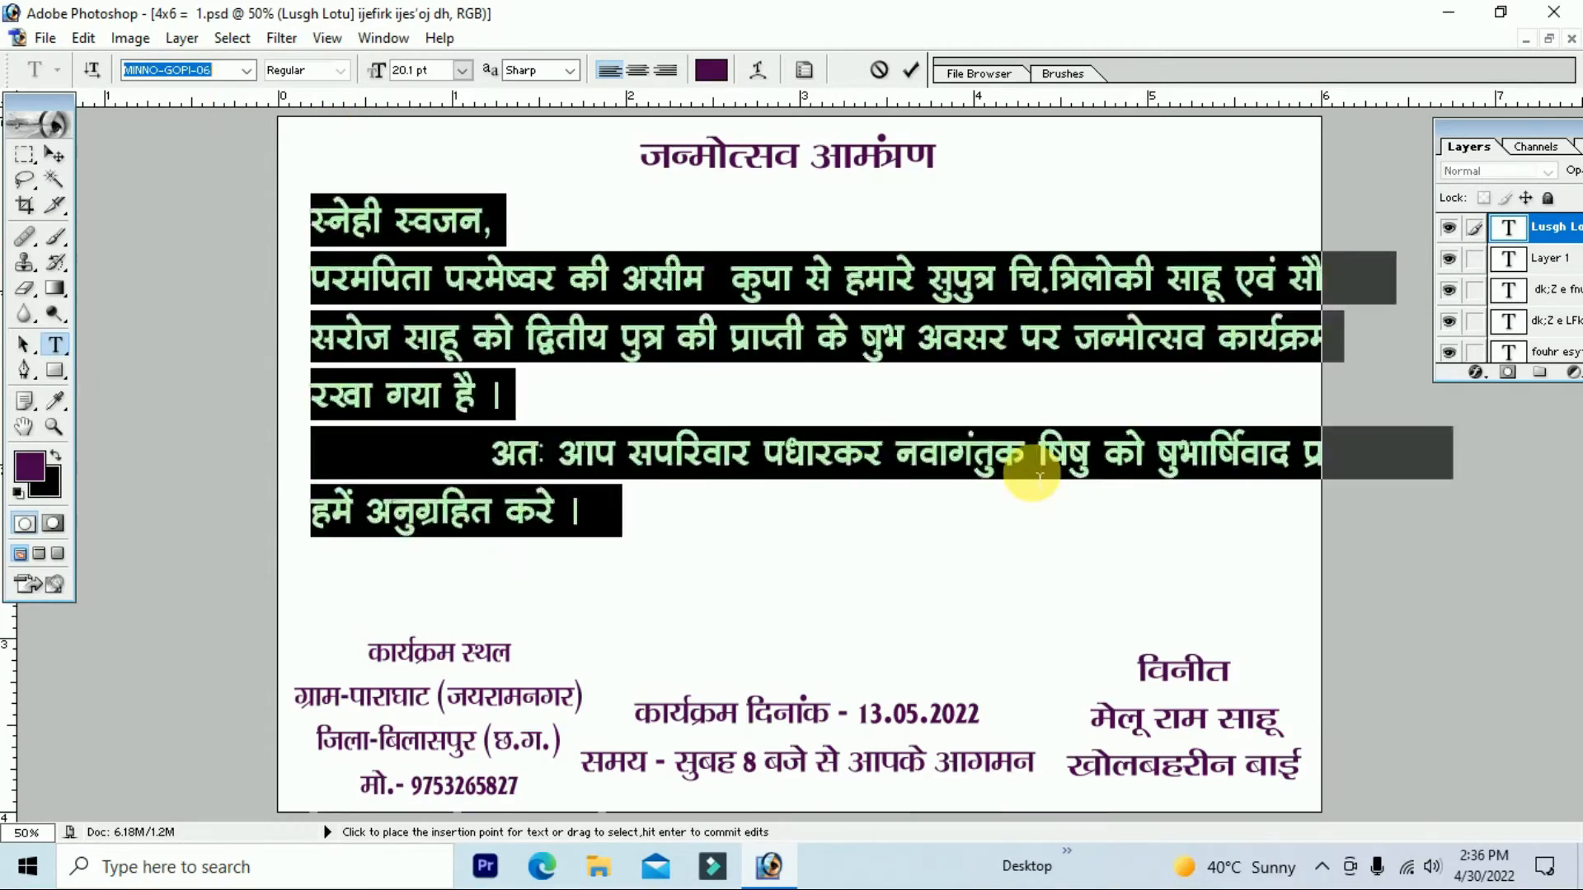
{"action": "left_click", "coordinate": [1030, 479]}
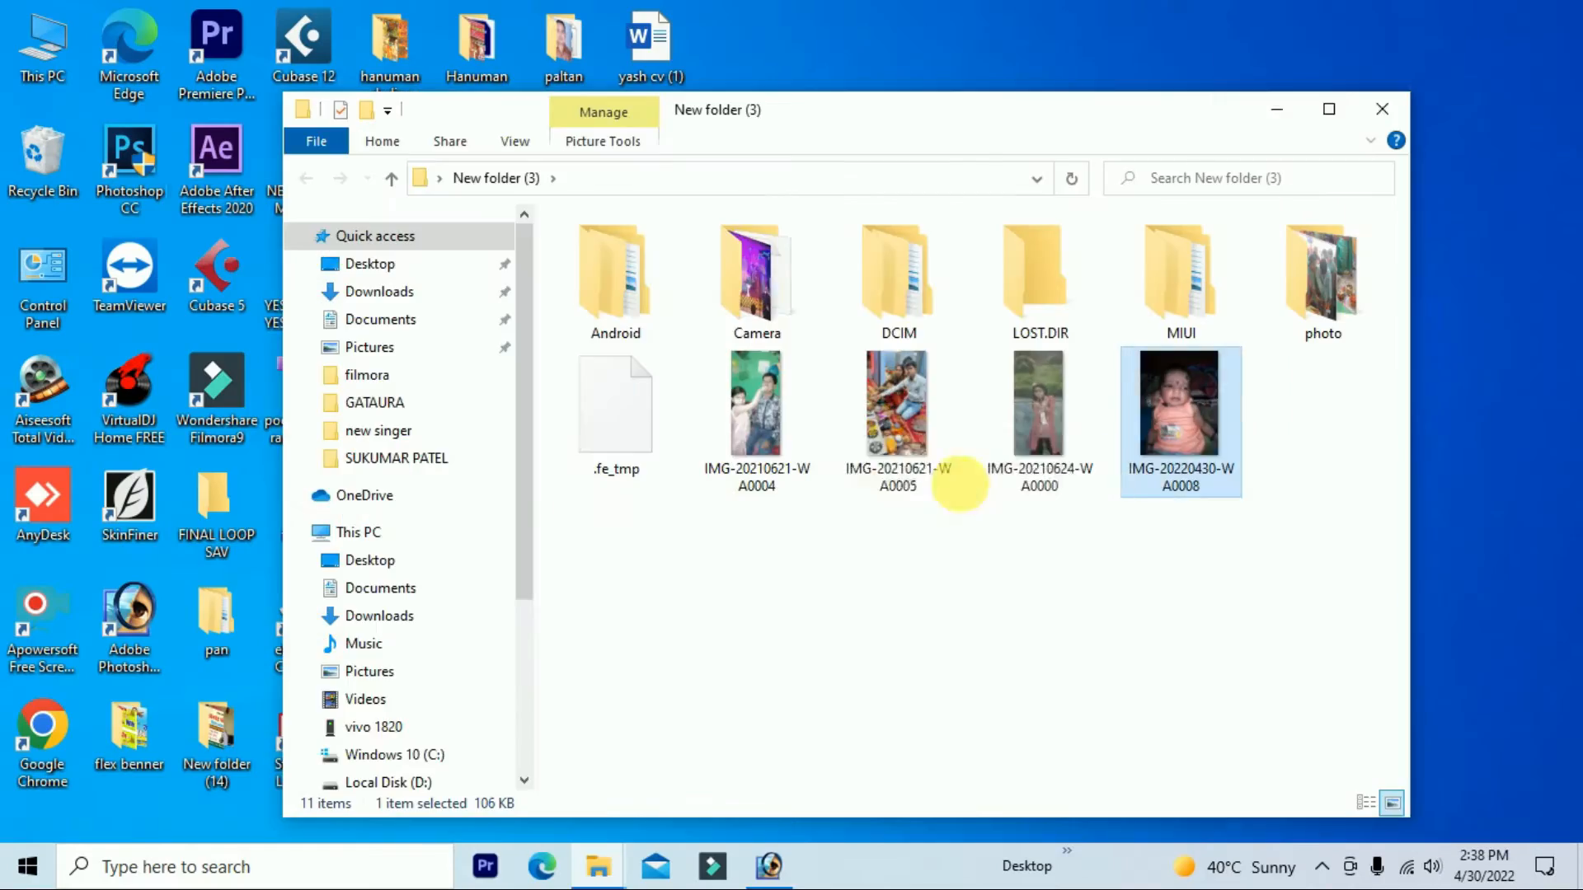
{"action": "left_click", "coordinate": [431, 117]}
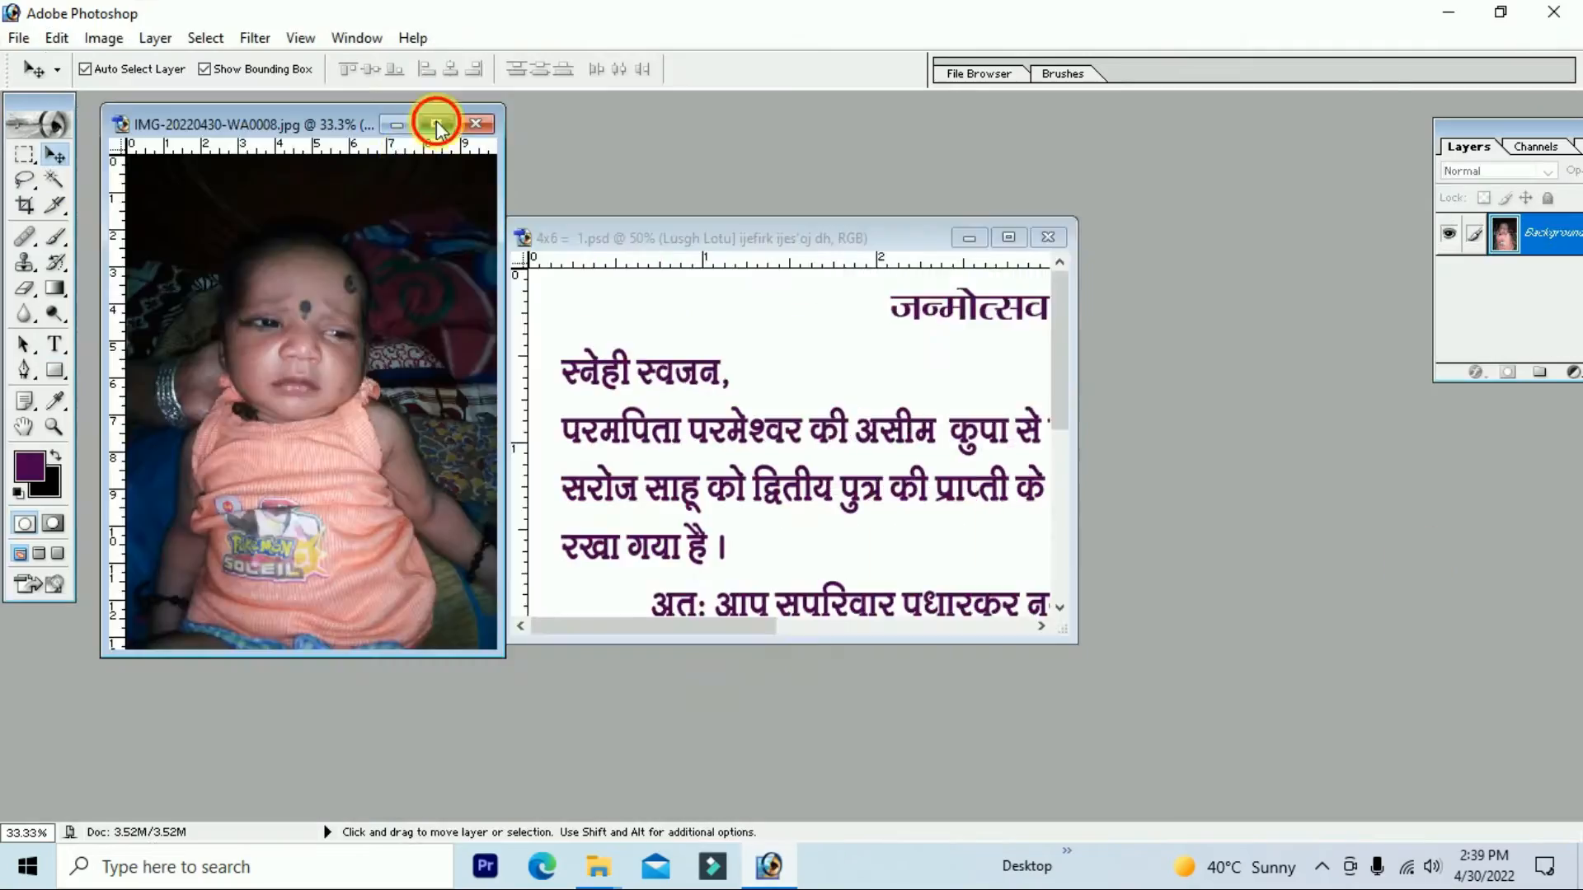
Step: Start a pen path around the baby, tracing the shoulder and up onto the head
{"action": "scroll", "coordinate": [902, 435], "scroll_direction": "down", "scroll_amount": 5}
{"action": "key", "text": "p"}
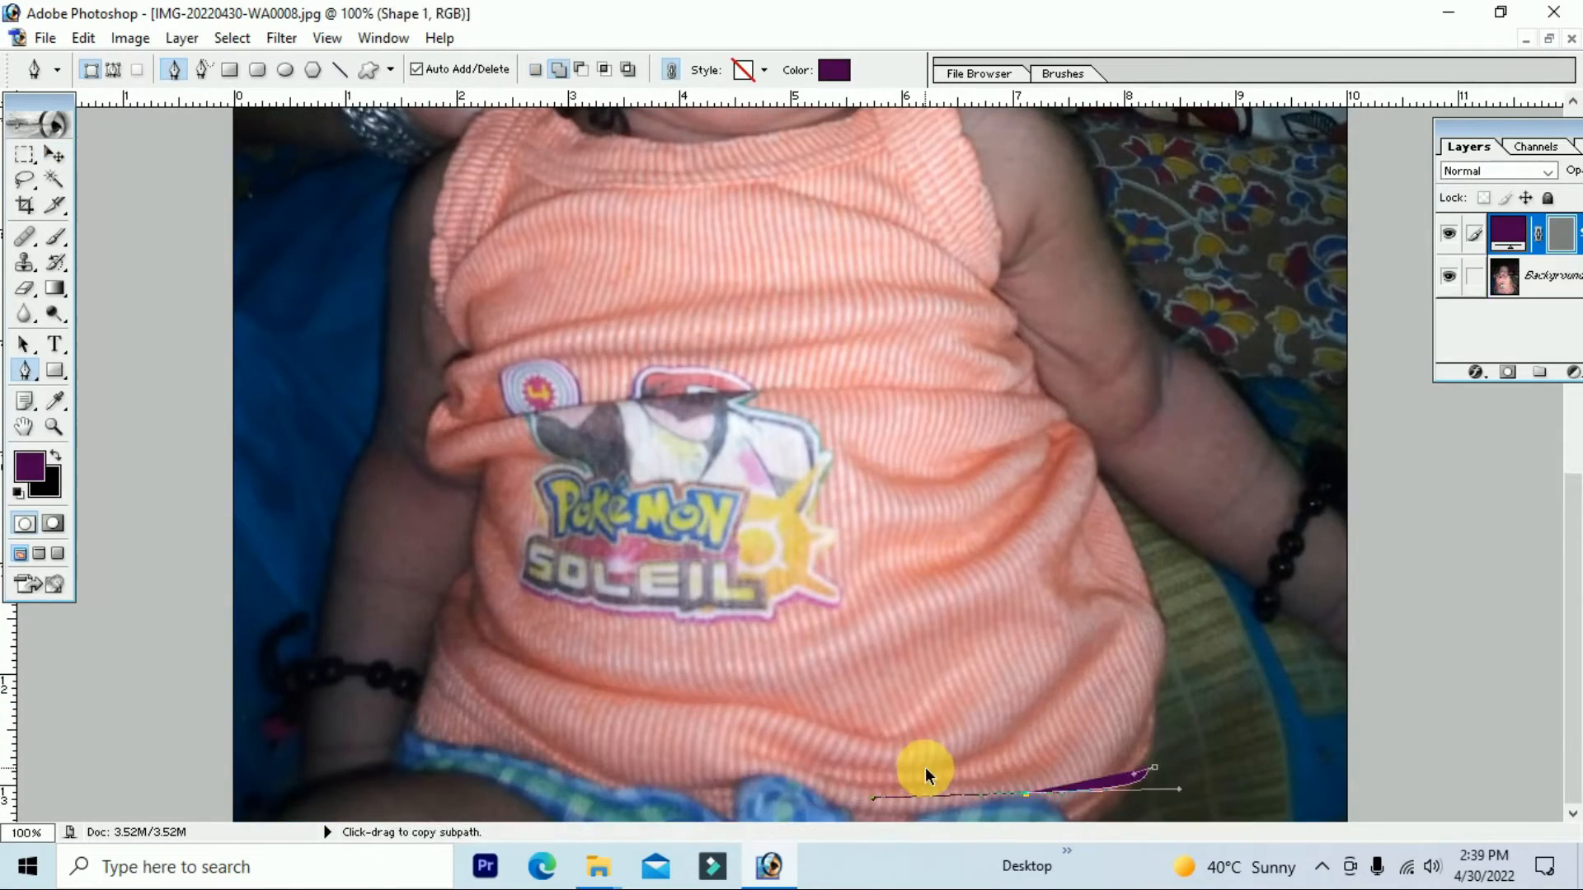
{"action": "left_click_drag", "start_coordinate": [610, 436], "coordinate": [612, 742]}
{"action": "key", "text": "ctrl+plus"}
{"action": "key", "text": "ctrl+plus"}
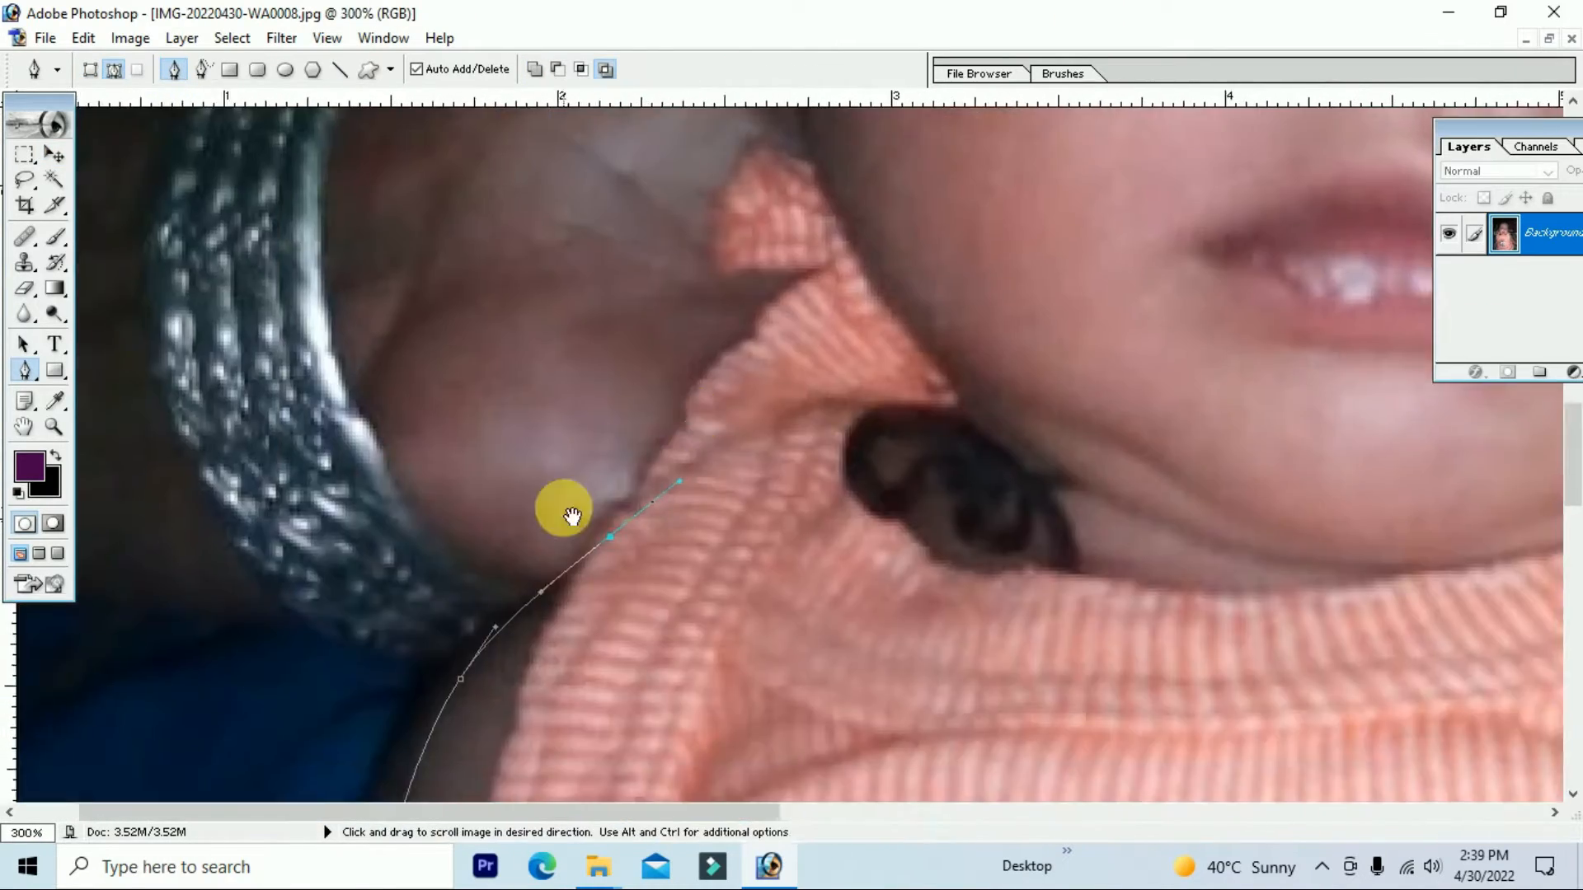
{"action": "left_click_drag", "start_coordinate": [565, 509], "coordinate": [459, 740]}
{"action": "left_click", "coordinate": [700, 399]}
{"action": "left_click_drag", "start_coordinate": [660, 272], "coordinate": [631, 679]}
{"action": "left_click_drag", "start_coordinate": [675, 477], "coordinate": [802, 441]}
{"action": "key", "text": "ctrl+alt+0"}
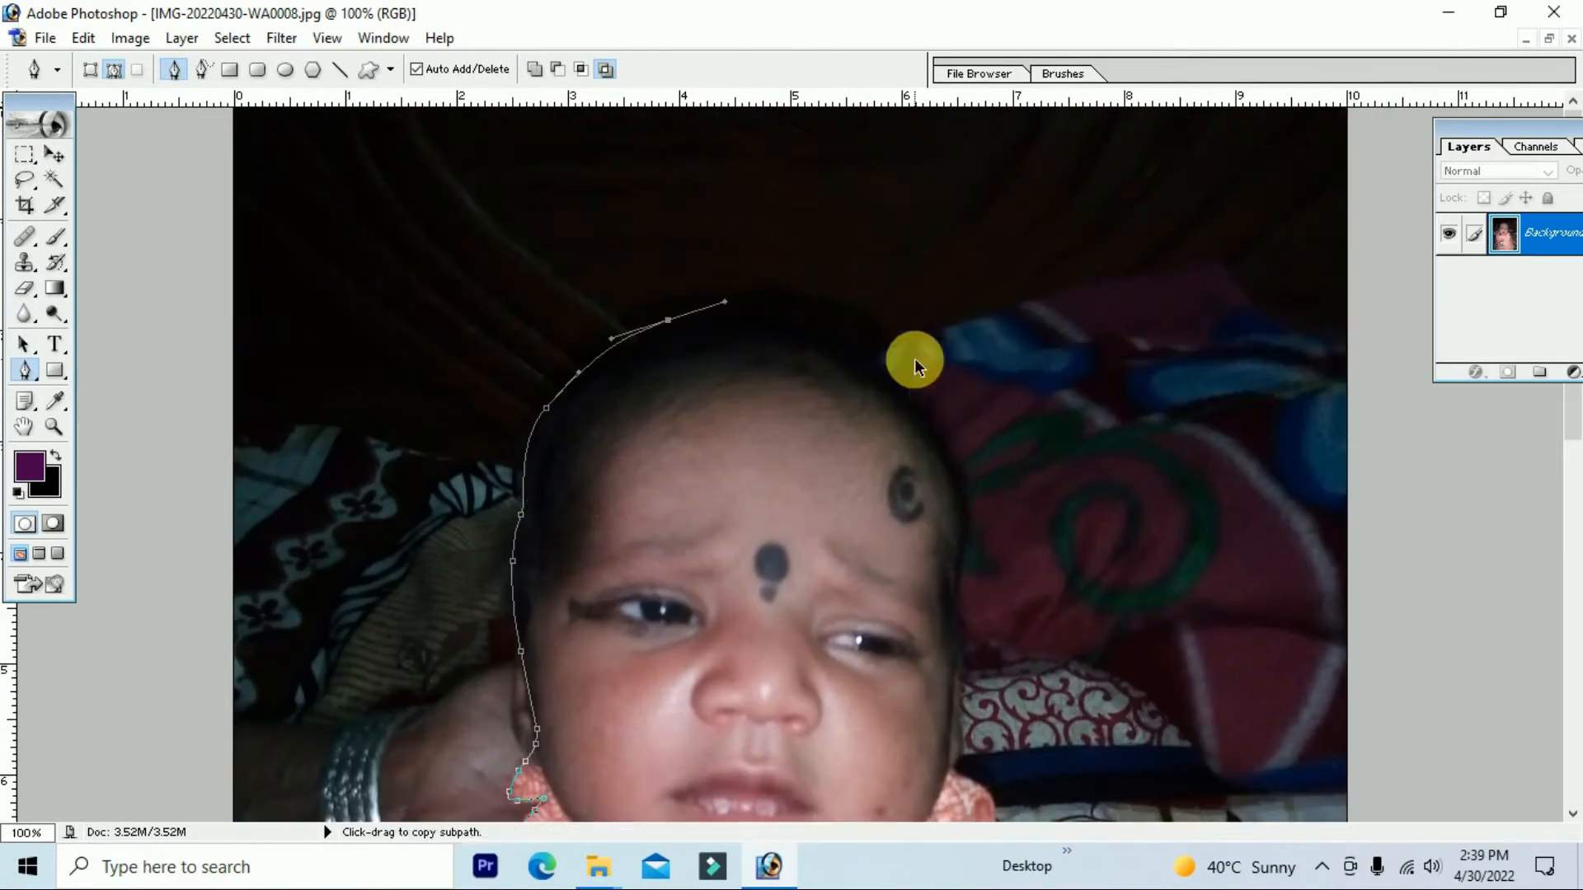
{"action": "scroll", "coordinate": [913, 358], "scroll_direction": "down", "scroll_amount": 5}
{"action": "key", "text": "ctrl+plus"}
{"action": "key", "text": "ctrl+plus"}
{"action": "key", "text": "ctrl+plus"}
{"action": "left_click", "coordinate": [671, 460]}
{"action": "left_click_drag", "start_coordinate": [639, 378], "coordinate": [579, 639]}
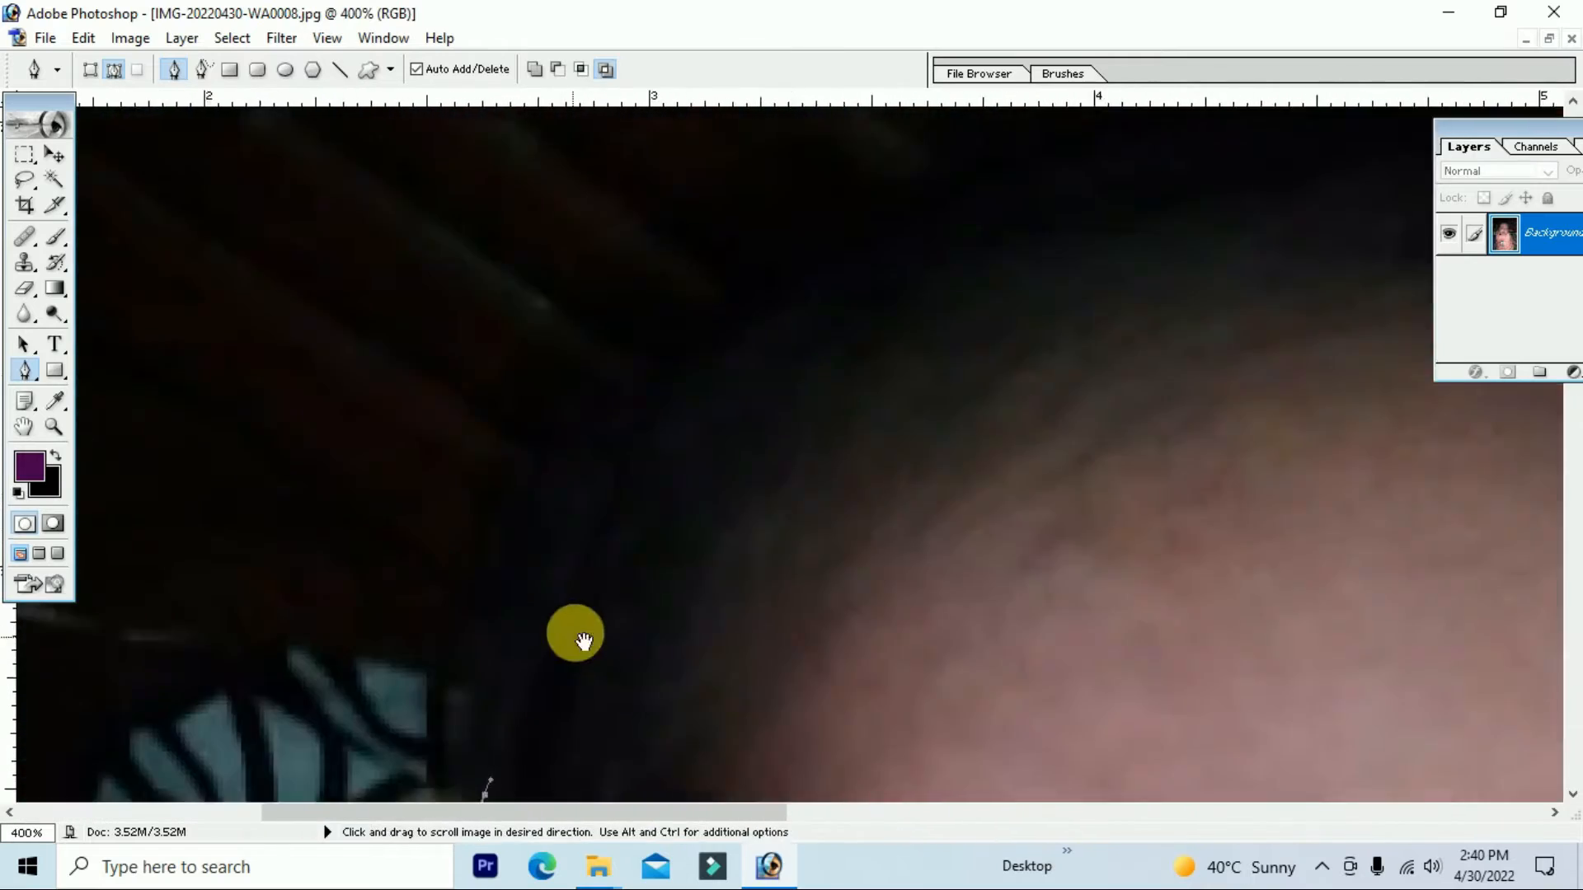
{"action": "key", "text": "ctrl+minus"}
{"action": "key", "text": "ctrl+minus"}
{"action": "key", "text": "ctrl+minus"}
{"action": "key", "text": "ctrl+minus"}
{"action": "key", "text": "ctrl+l"}
Step: Continue the path over the head and forehead, past the ear, and down the sleeve and arm
{"action": "left_click_drag", "start_coordinate": [756, 288], "coordinate": [1245, 390]}
{"action": "left_click_drag", "start_coordinate": [1226, 599], "coordinate": [1190, 602]}
{"action": "left_click", "coordinate": [1454, 430]}
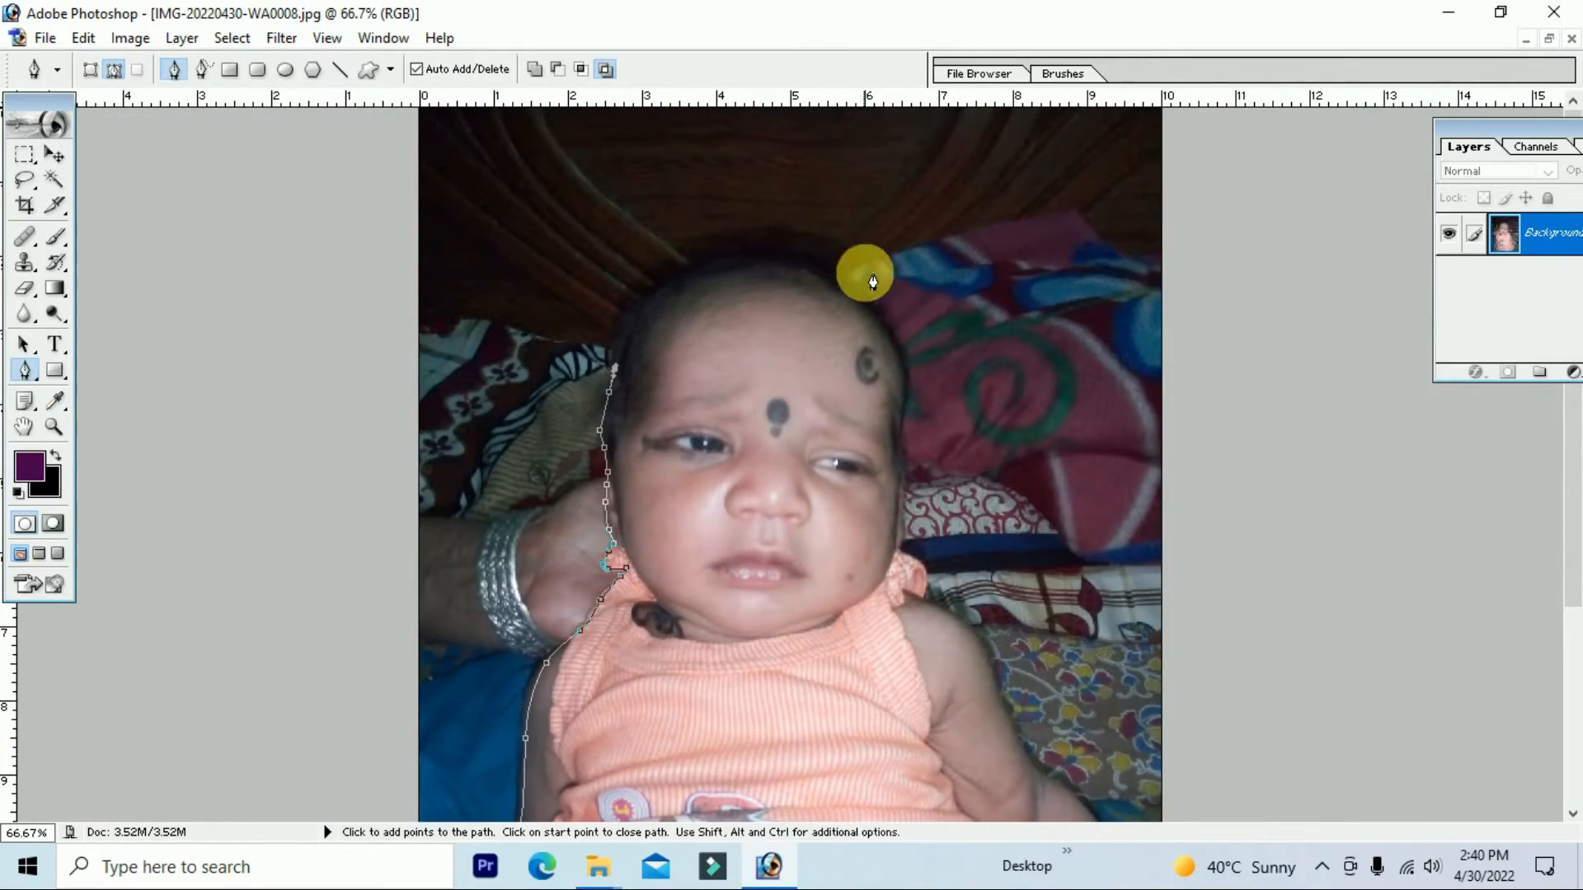
{"action": "key", "text": "ctrl+plus"}
{"action": "key", "text": "ctrl+plus"}
{"action": "key", "text": "ctrl+plus"}
{"action": "left_click_drag", "start_coordinate": [558, 306], "coordinate": [1127, 877]}
{"action": "left_click_drag", "start_coordinate": [589, 404], "coordinate": [634, 325]}
{"action": "left_click_drag", "start_coordinate": [825, 330], "coordinate": [615, 723]}
{"action": "left_click_drag", "start_coordinate": [725, 506], "coordinate": [887, 445]}
{"action": "left_click_drag", "start_coordinate": [1294, 452], "coordinate": [742, 247]}
{"action": "left_click_drag", "start_coordinate": [887, 279], "coordinate": [929, 343]}
{"action": "left_click_drag", "start_coordinate": [1004, 478], "coordinate": [994, 165]}
{"action": "left_click", "coordinate": [1004, 351]}
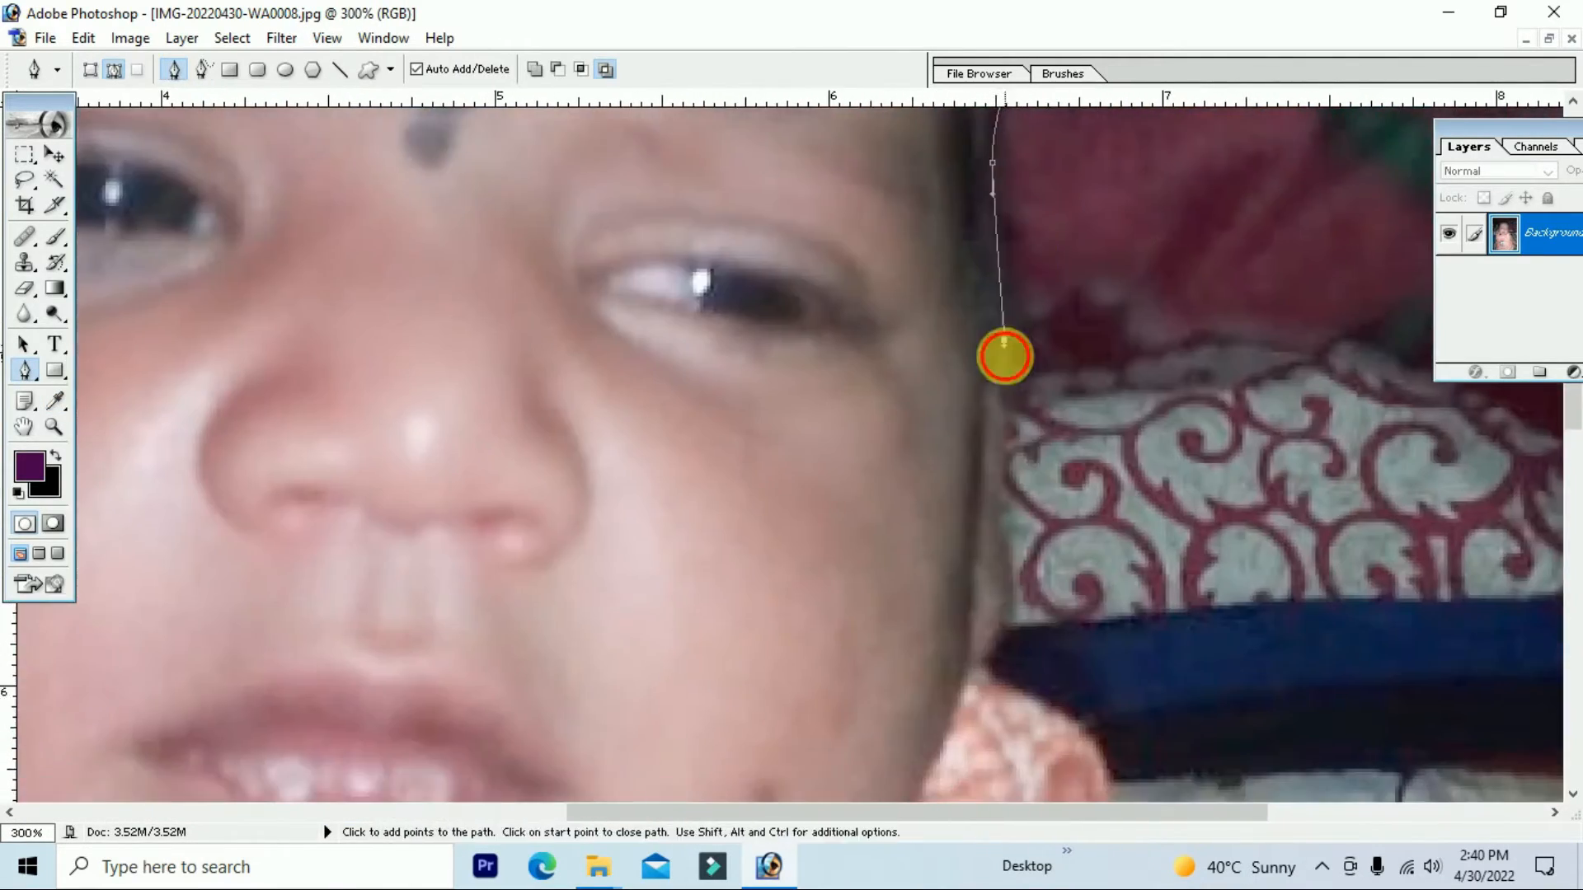
{"action": "left_click_drag", "start_coordinate": [1022, 742], "coordinate": [962, 294]}
{"action": "left_click", "coordinate": [1055, 438]}
{"action": "left_click_drag", "start_coordinate": [1185, 499], "coordinate": [1216, 528]}
Step: Zoom out to check the traced outline and turn the path into a selection
{"action": "key", "text": "ctrl+minus"}
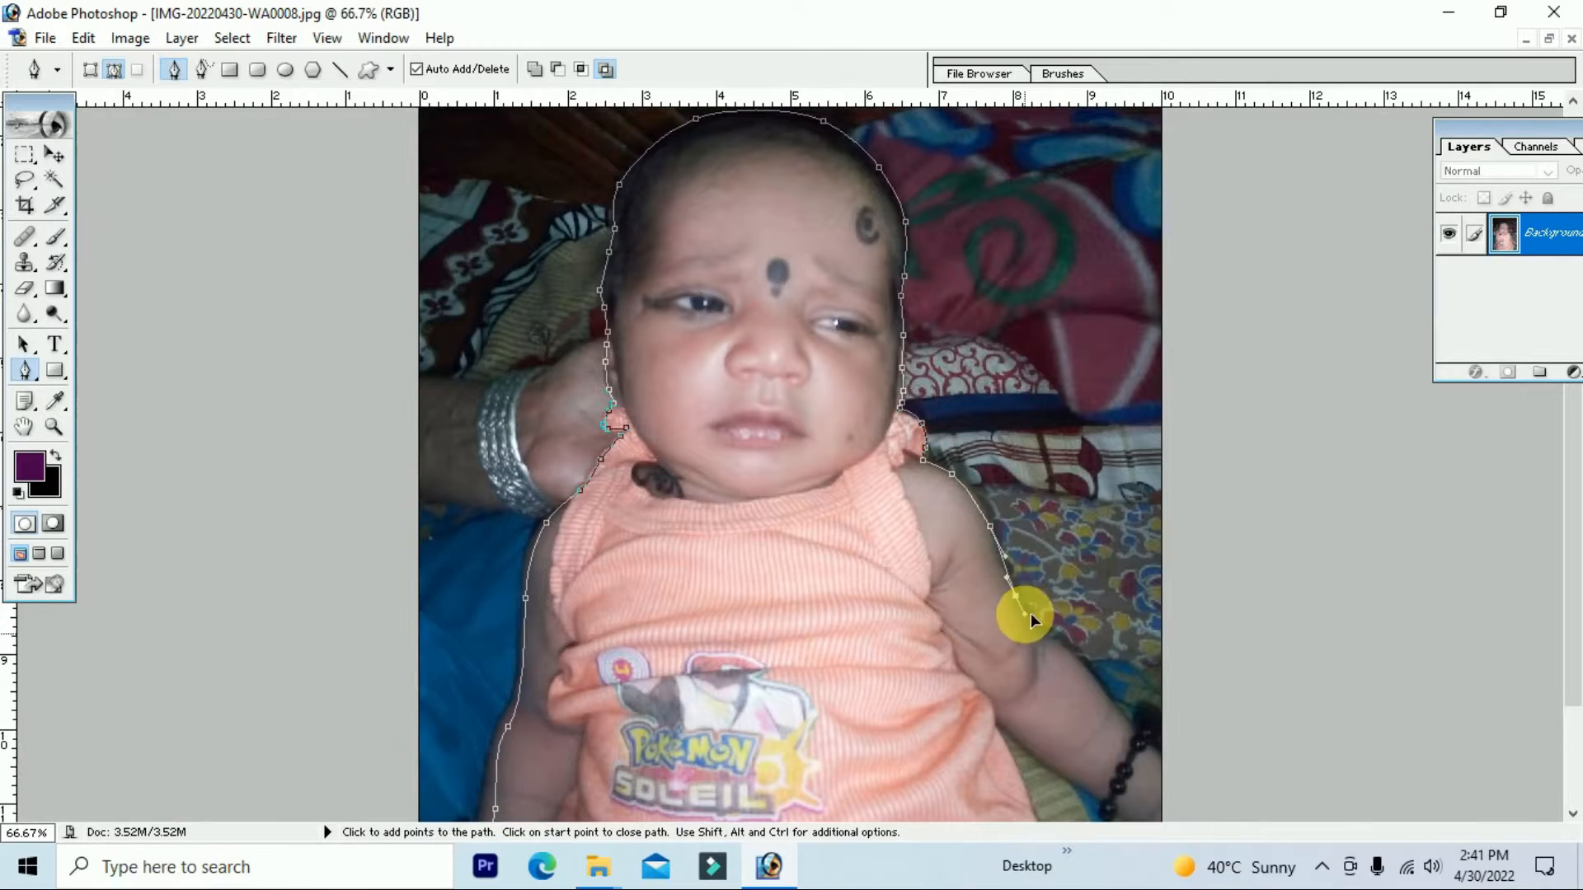
{"action": "key", "text": "ctrl+minus"}
{"action": "right_click", "coordinate": [877, 642]}
{"action": "left_click", "coordinate": [968, 506]}
Step: Place the cut-out baby at the card's lower left and select the second name in the paragraph
{"action": "left_click", "coordinate": [916, 349]}
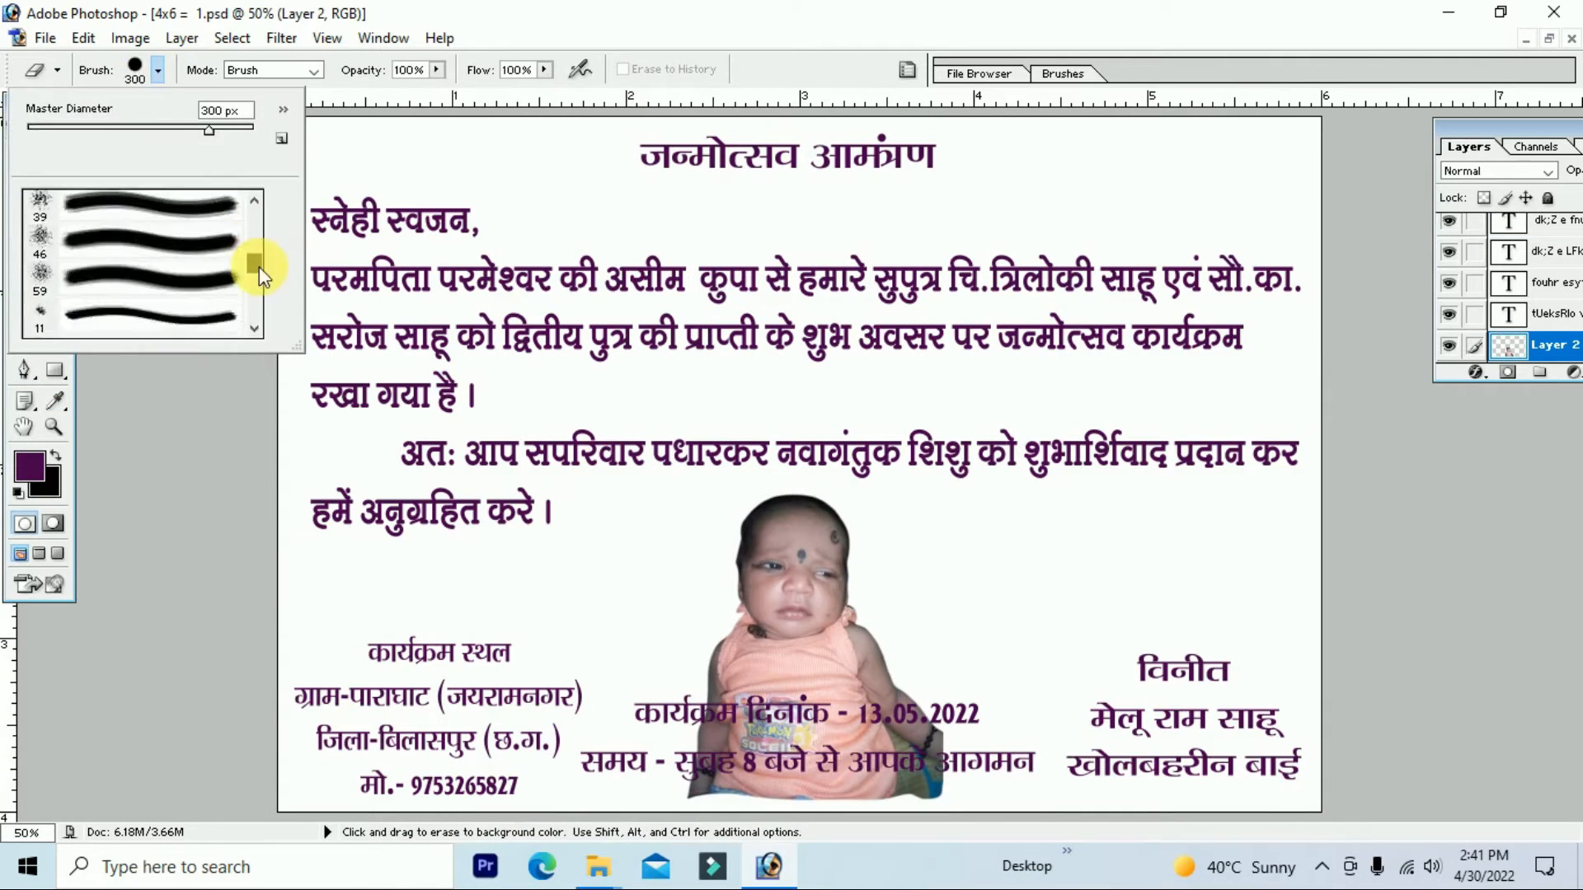
{"action": "left_click_drag", "start_coordinate": [906, 672], "coordinate": [567, 672]}
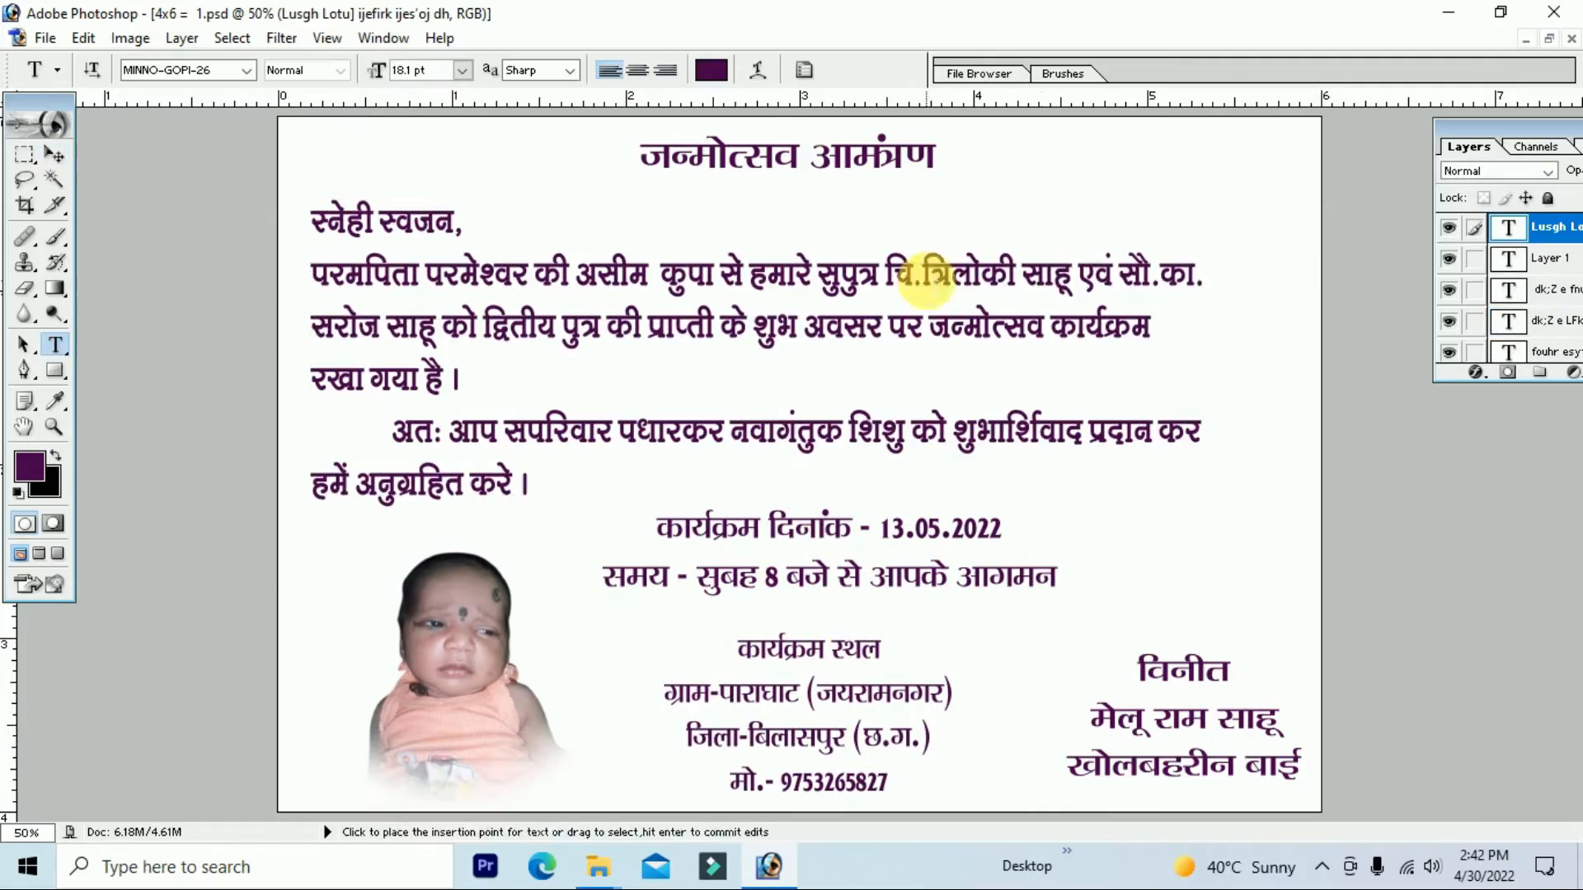
{"action": "left_click_drag", "start_coordinate": [417, 328], "coordinate": [306, 329]}
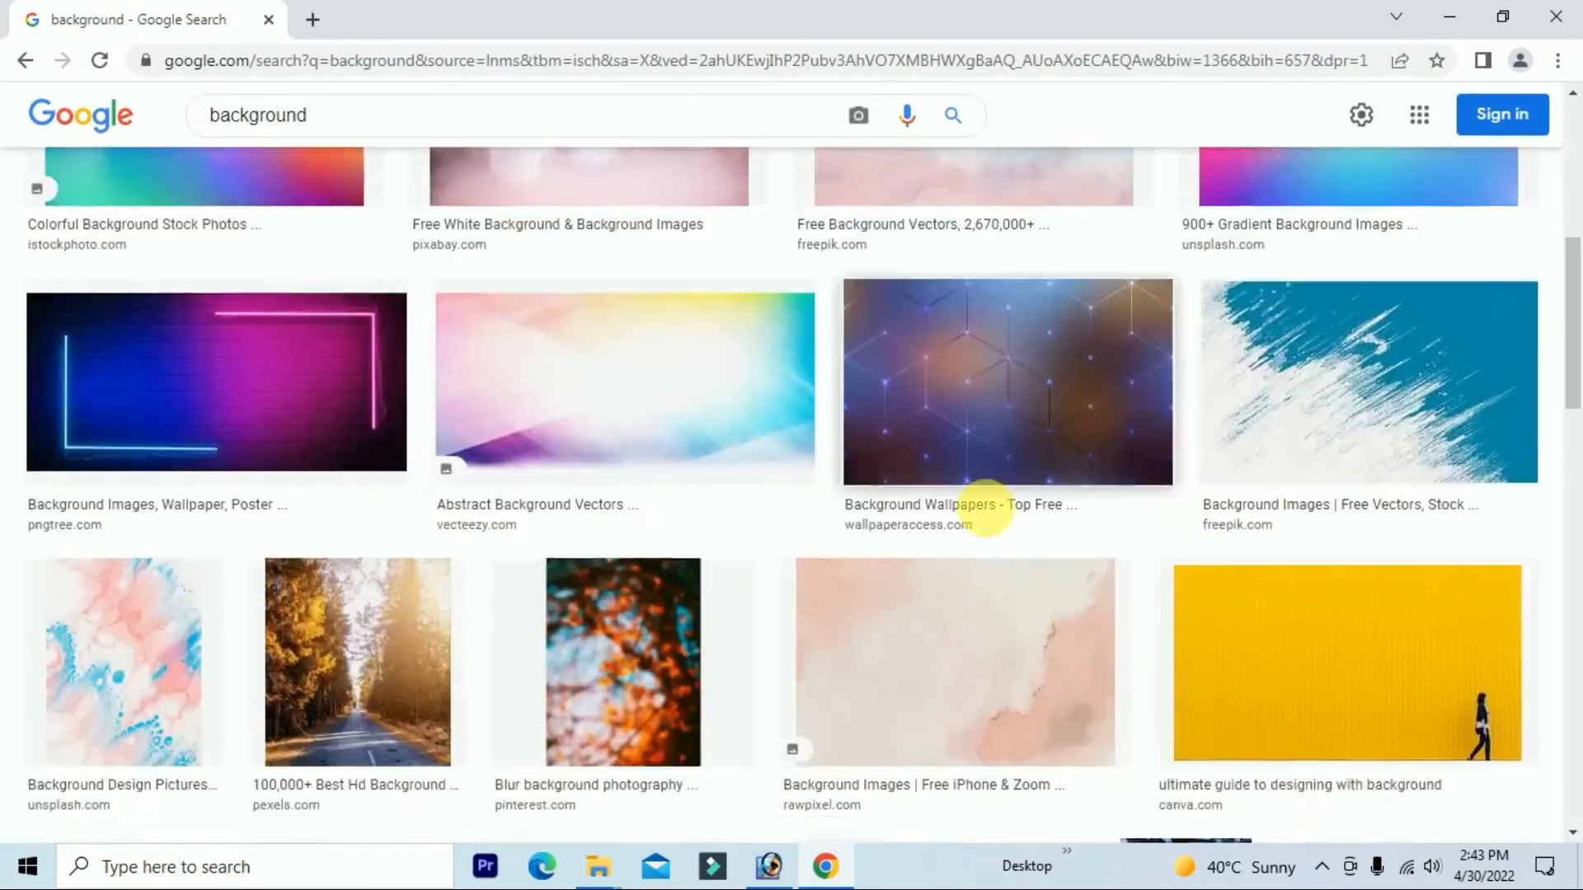
Step: Open previews of the background images, including the abstract one
{"action": "scroll", "coordinate": [982, 505], "scroll_direction": "down", "scroll_amount": 5}
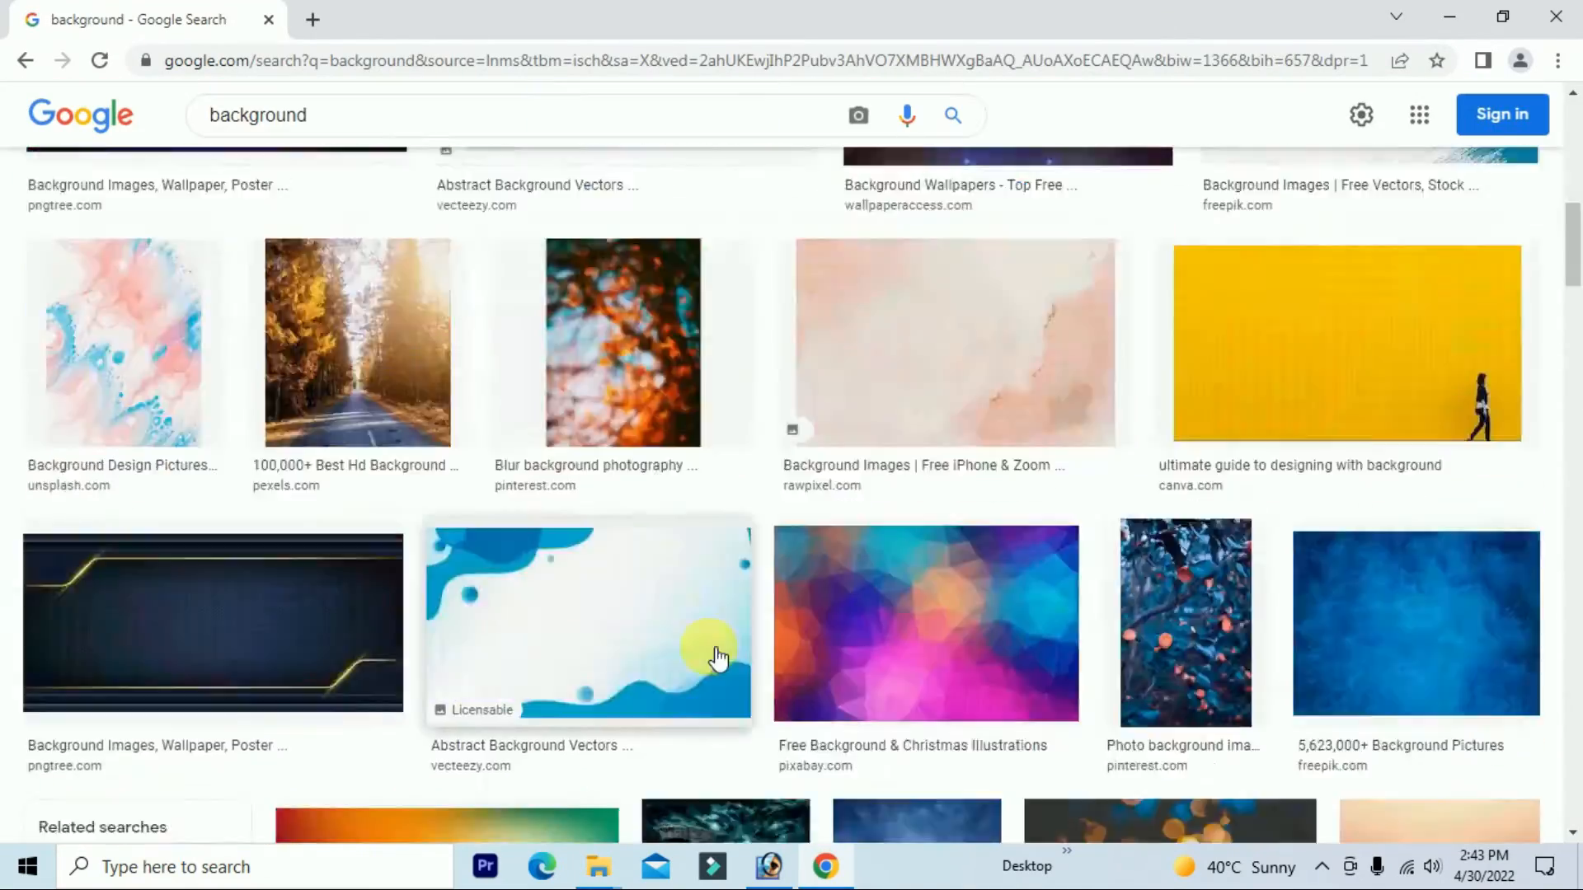
{"action": "left_click", "coordinate": [1212, 487]}
{"action": "left_click", "coordinate": [231, 546]}
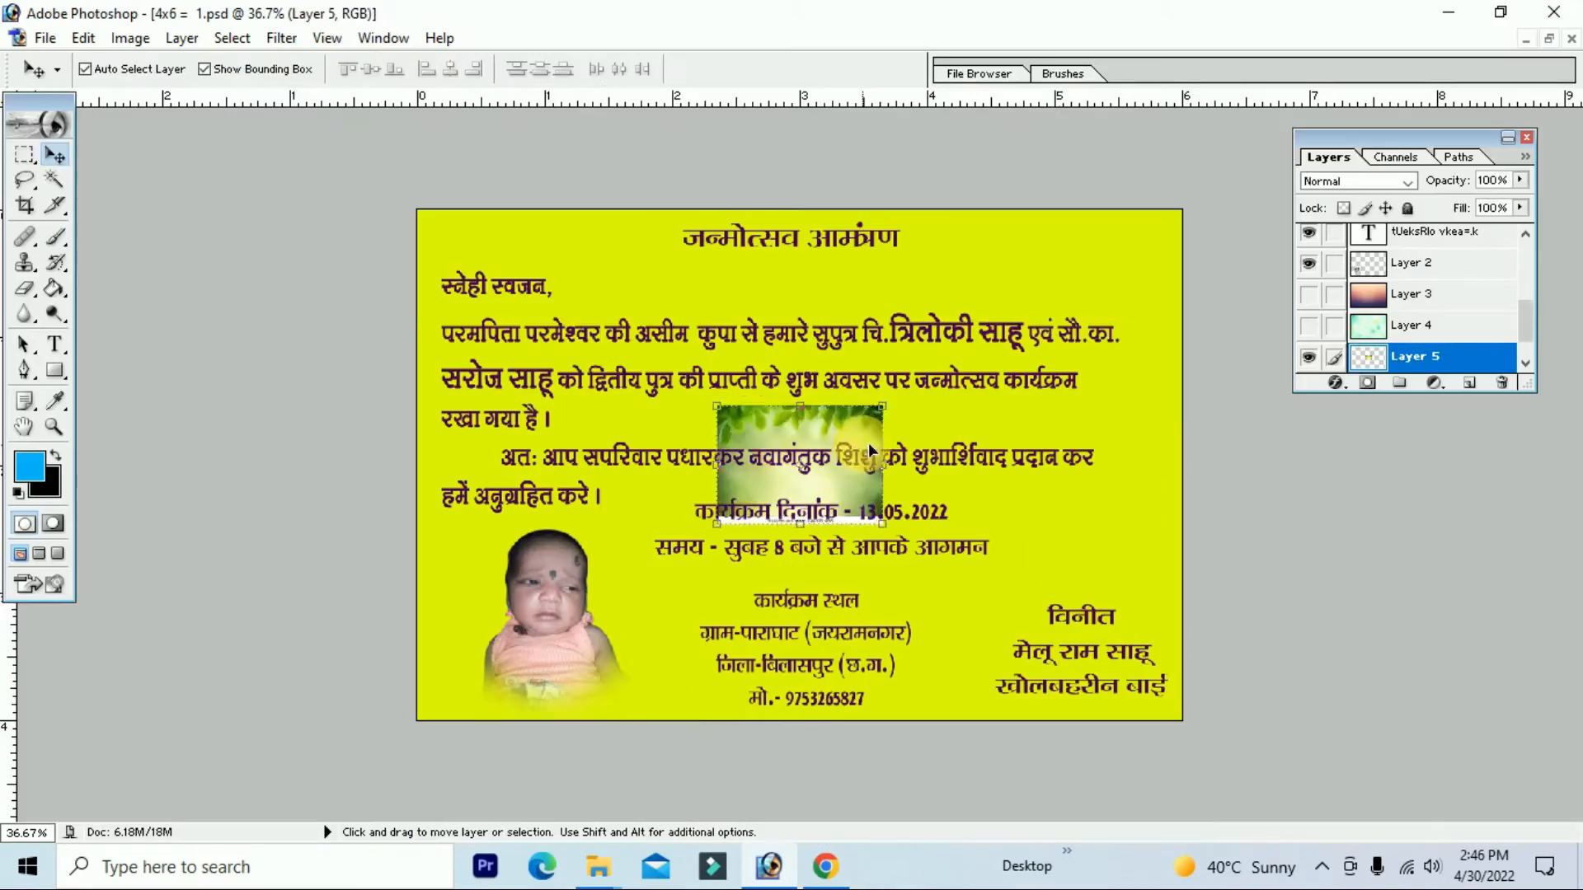
Step: Stretch the leaf image from the card's top-left corner to cover the entire card
{"action": "left_click_drag", "start_coordinate": [868, 443], "coordinate": [534, 233]}
{"action": "key", "text": "ctrl+t"}
{"action": "left_click_drag", "start_coordinate": [585, 329], "coordinate": [1215, 800]}
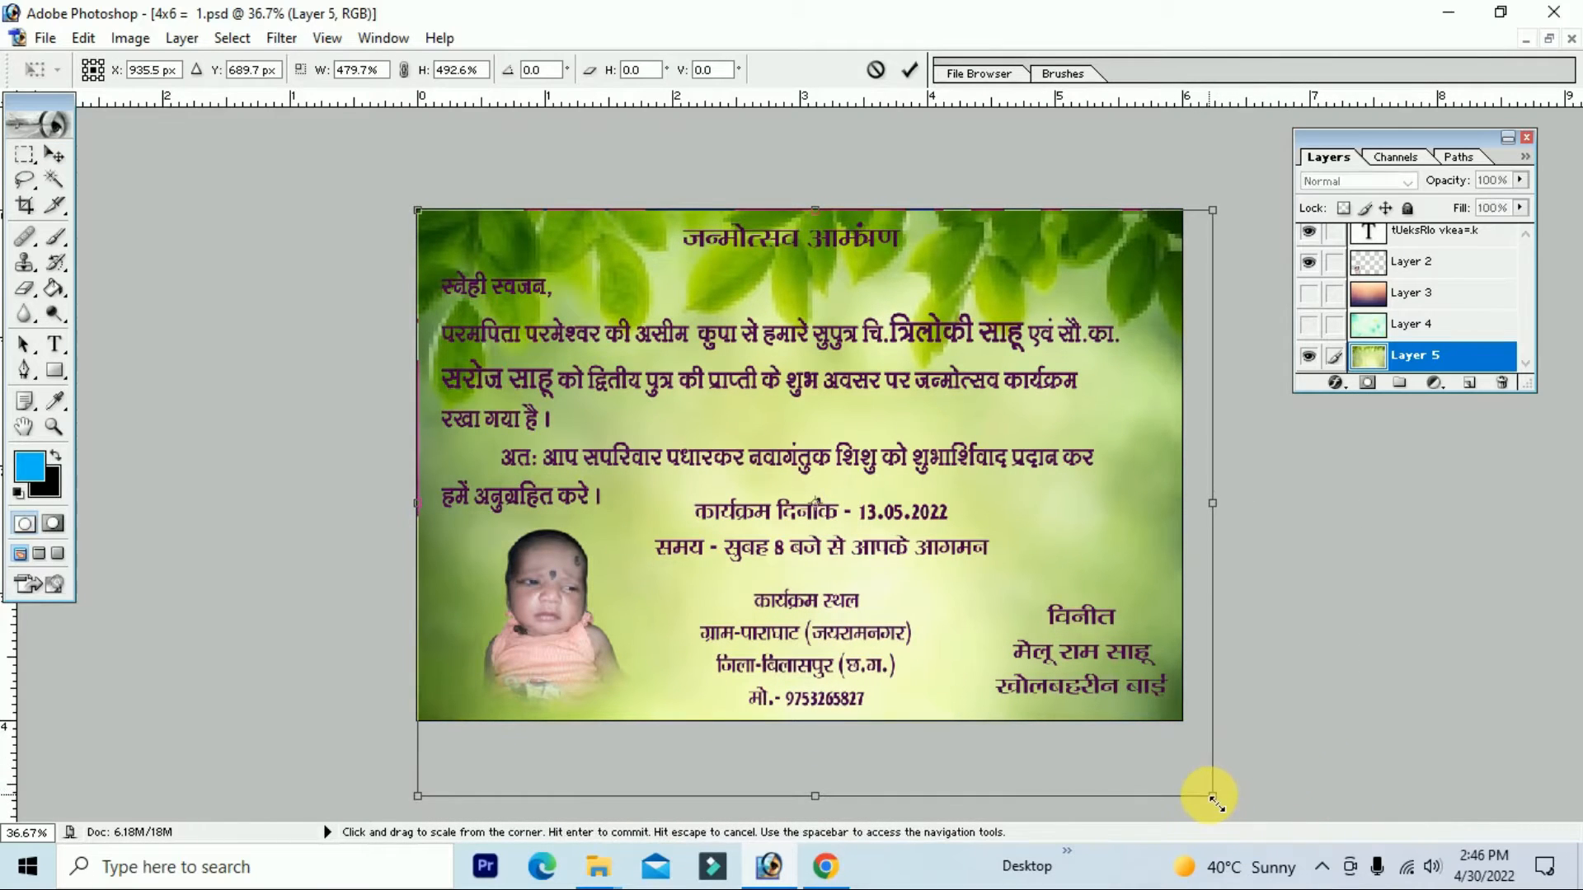
{"action": "key", "text": "Return"}
{"action": "key", "text": "ctrl+0"}
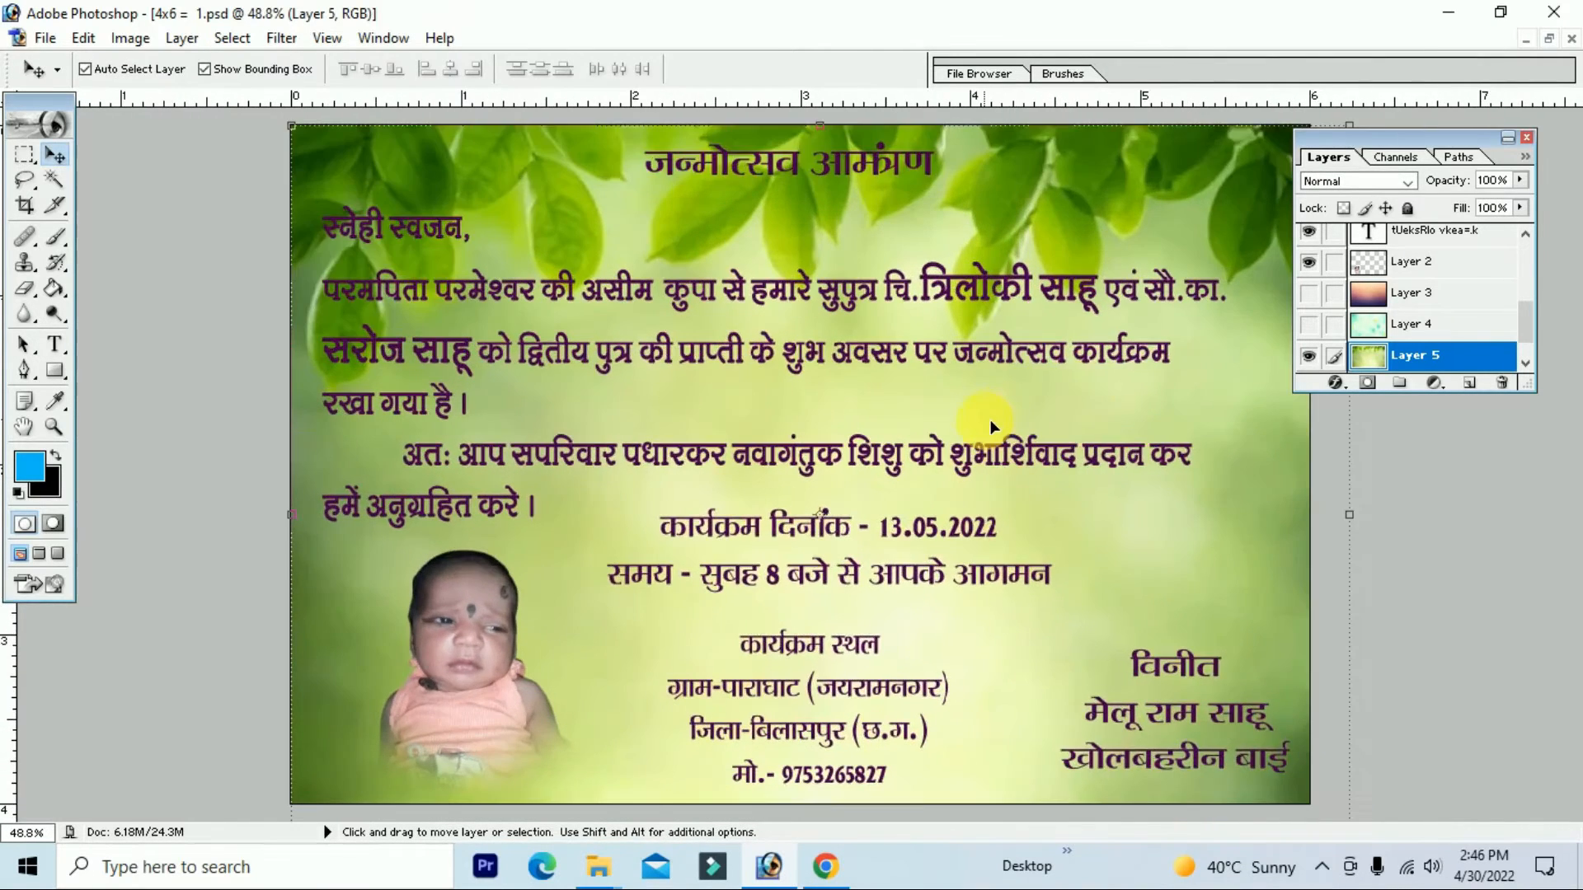
{"action": "key", "text": "ctrl+minus"}
{"action": "key", "text": "ctrl+0"}
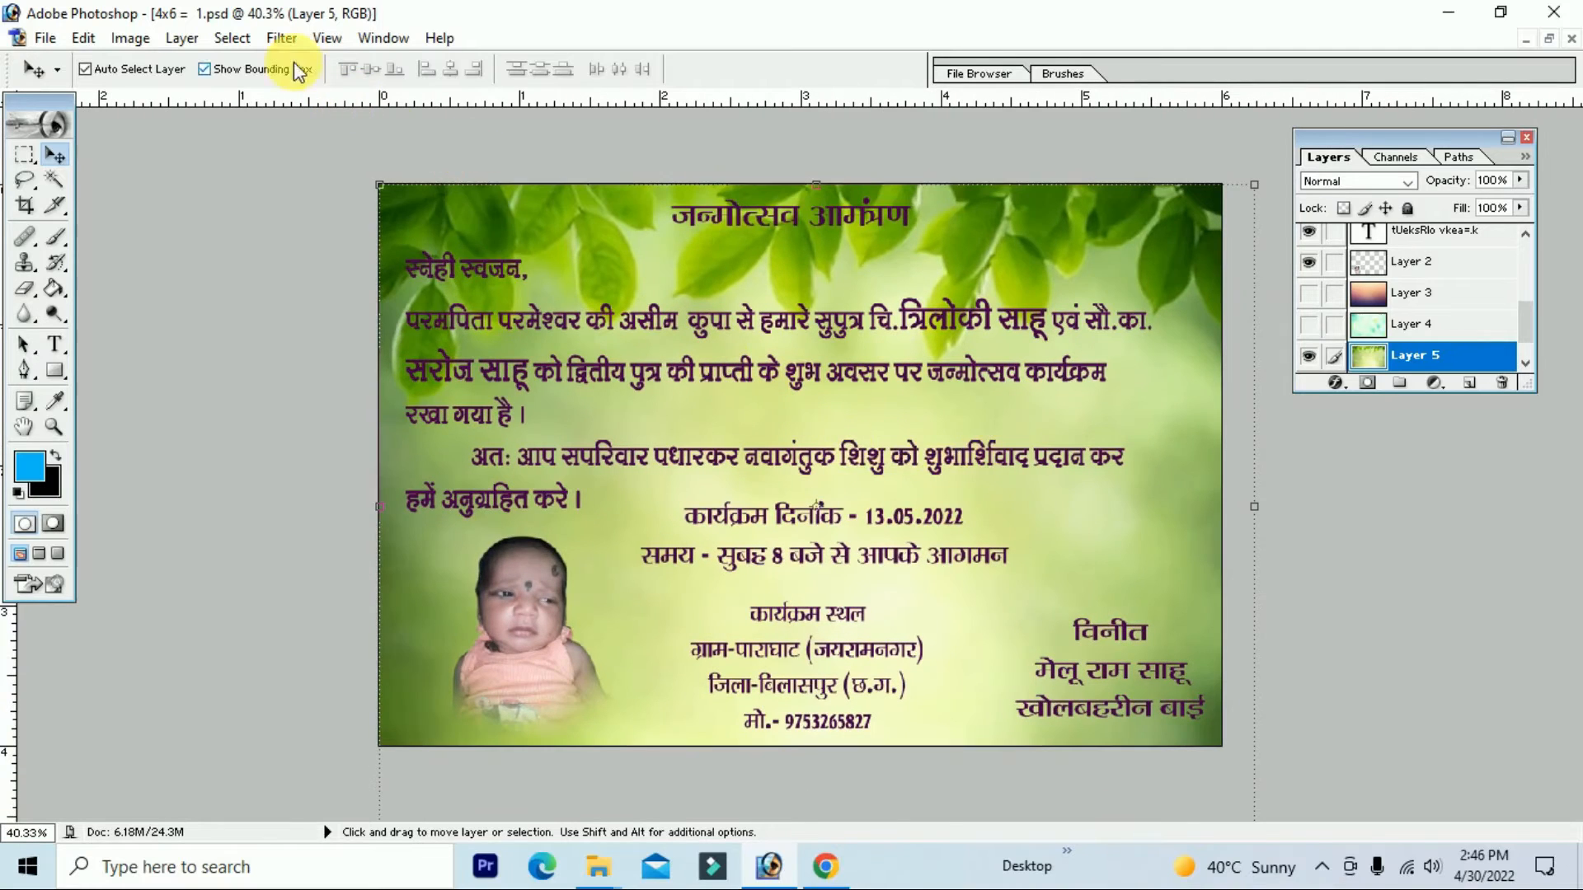
Step: Apply a Motion Blur at 0° angle and 283 pixels distance to the leaf background
{"action": "left_click", "coordinate": [281, 42]}
{"action": "mouse_move", "coordinate": [371, 211]}
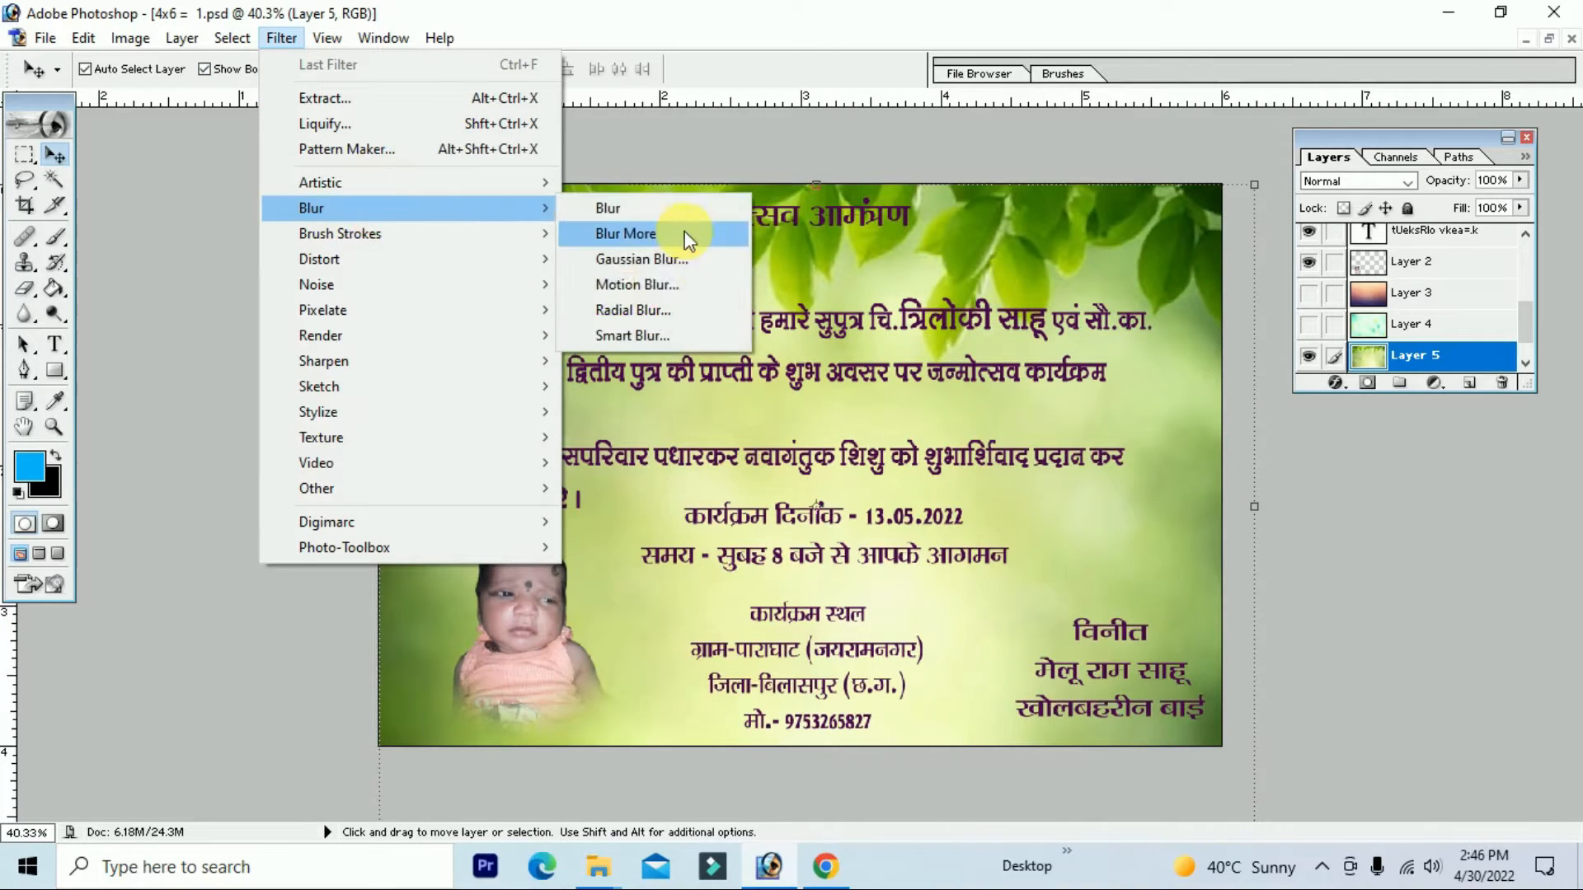
{"action": "left_click", "coordinate": [685, 283]}
{"action": "left_click_drag", "start_coordinate": [816, 235], "coordinate": [1384, 423]}
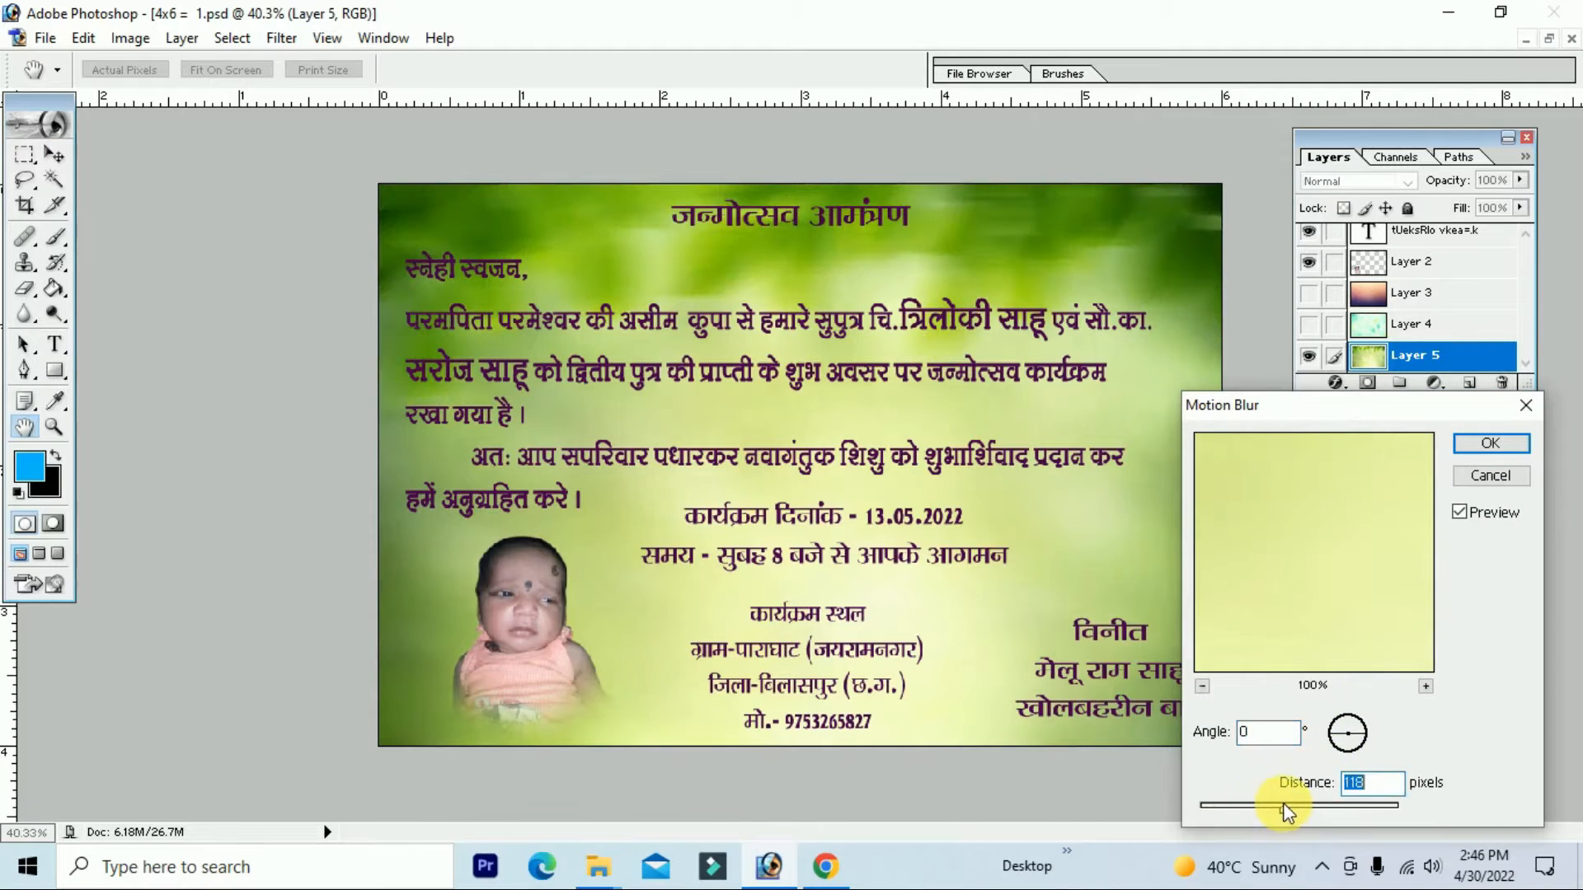
{"action": "left_click_drag", "start_coordinate": [1285, 807], "coordinate": [1319, 809]}
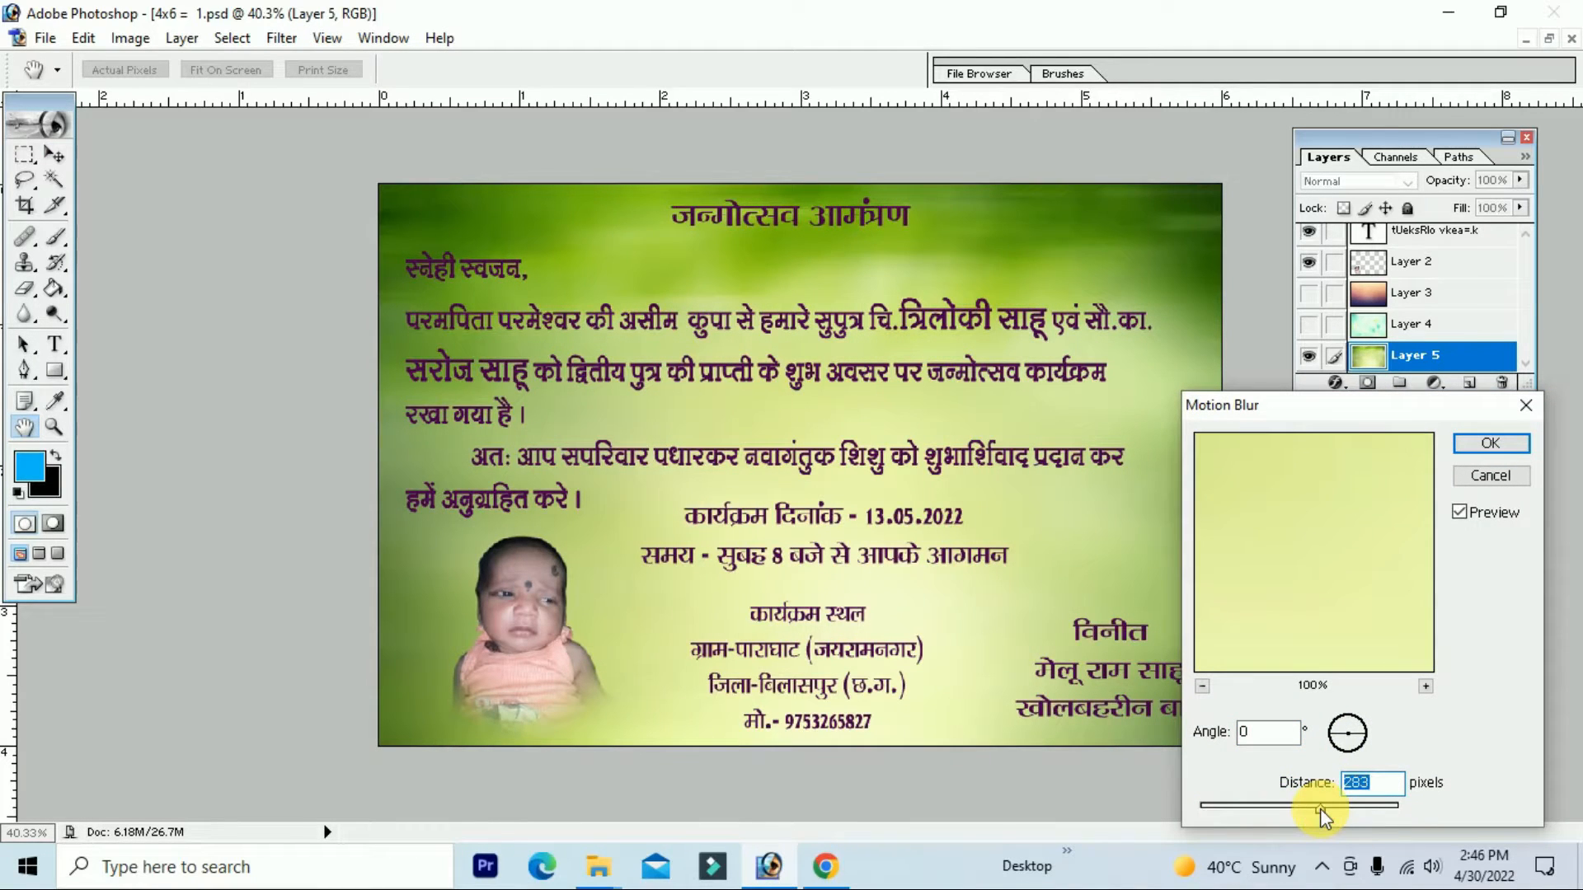
{"action": "left_click", "coordinate": [1492, 460]}
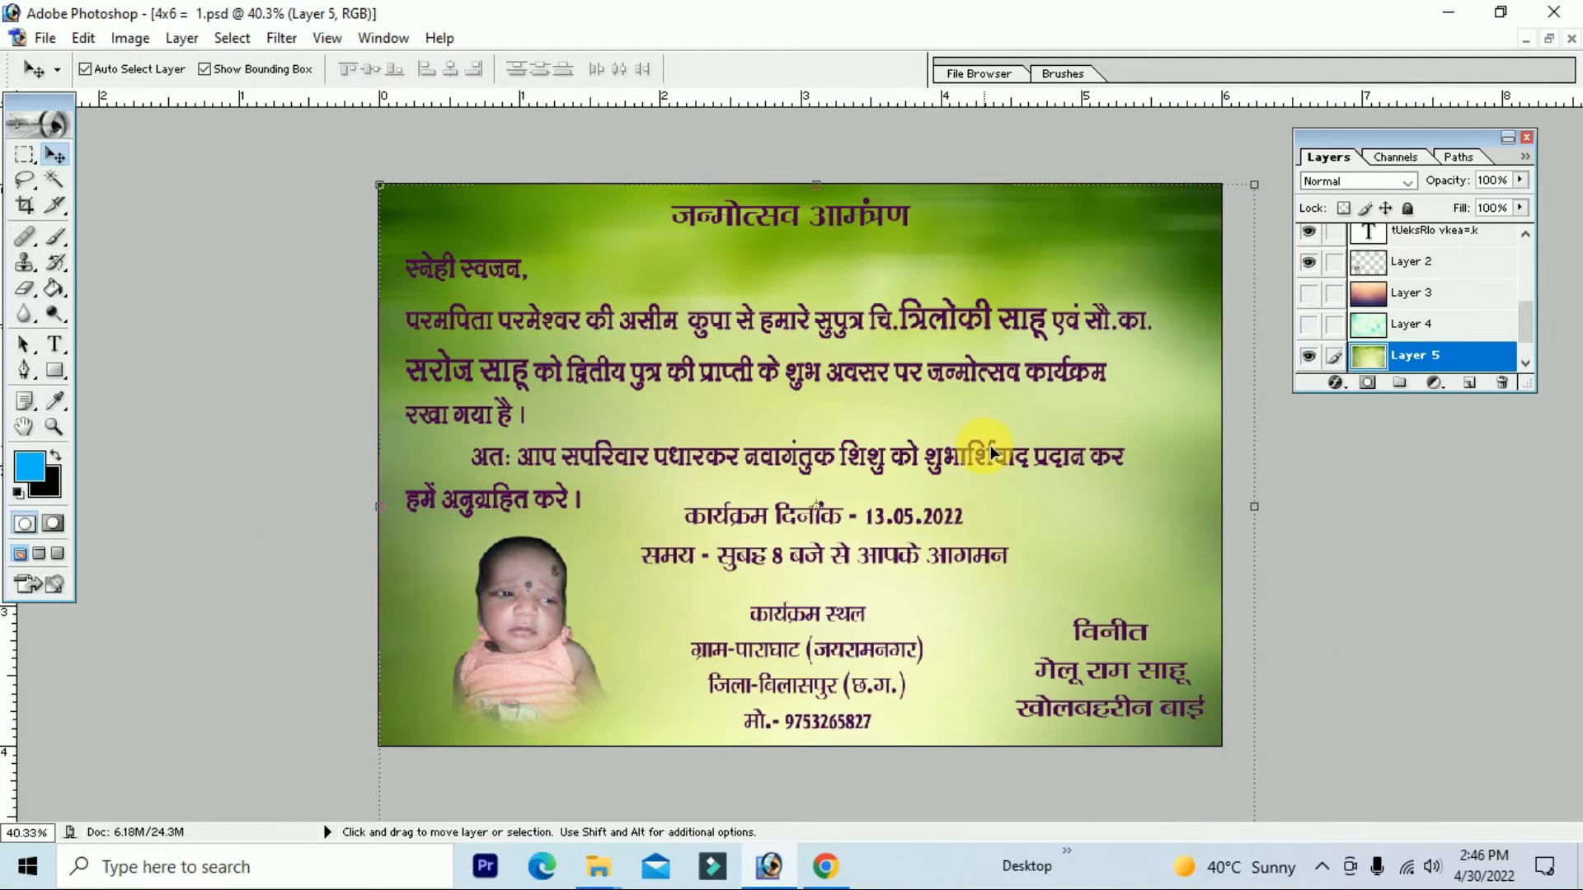
{"action": "key", "text": "ctrl+plus"}
{"action": "key", "text": "ctrl+plus"}
Step: Give the main paragraph text layer a 3 px white (FFFFFF) Stroke effect
{"action": "left_click_drag", "start_coordinate": [953, 310], "coordinate": [962, 655]}
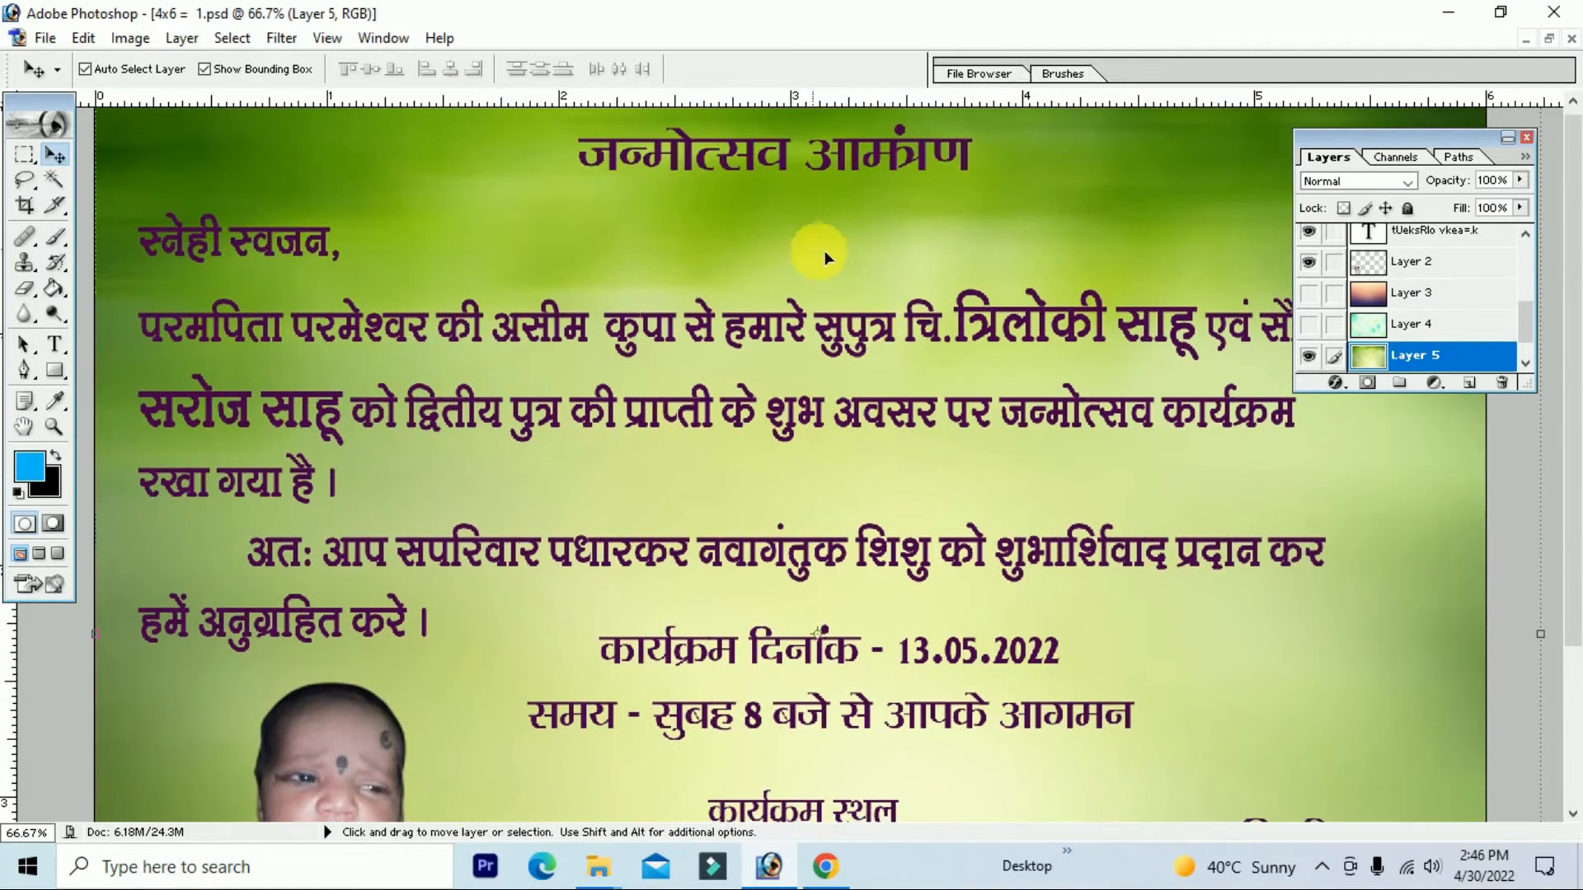
{"action": "left_click", "coordinate": [1069, 321]}
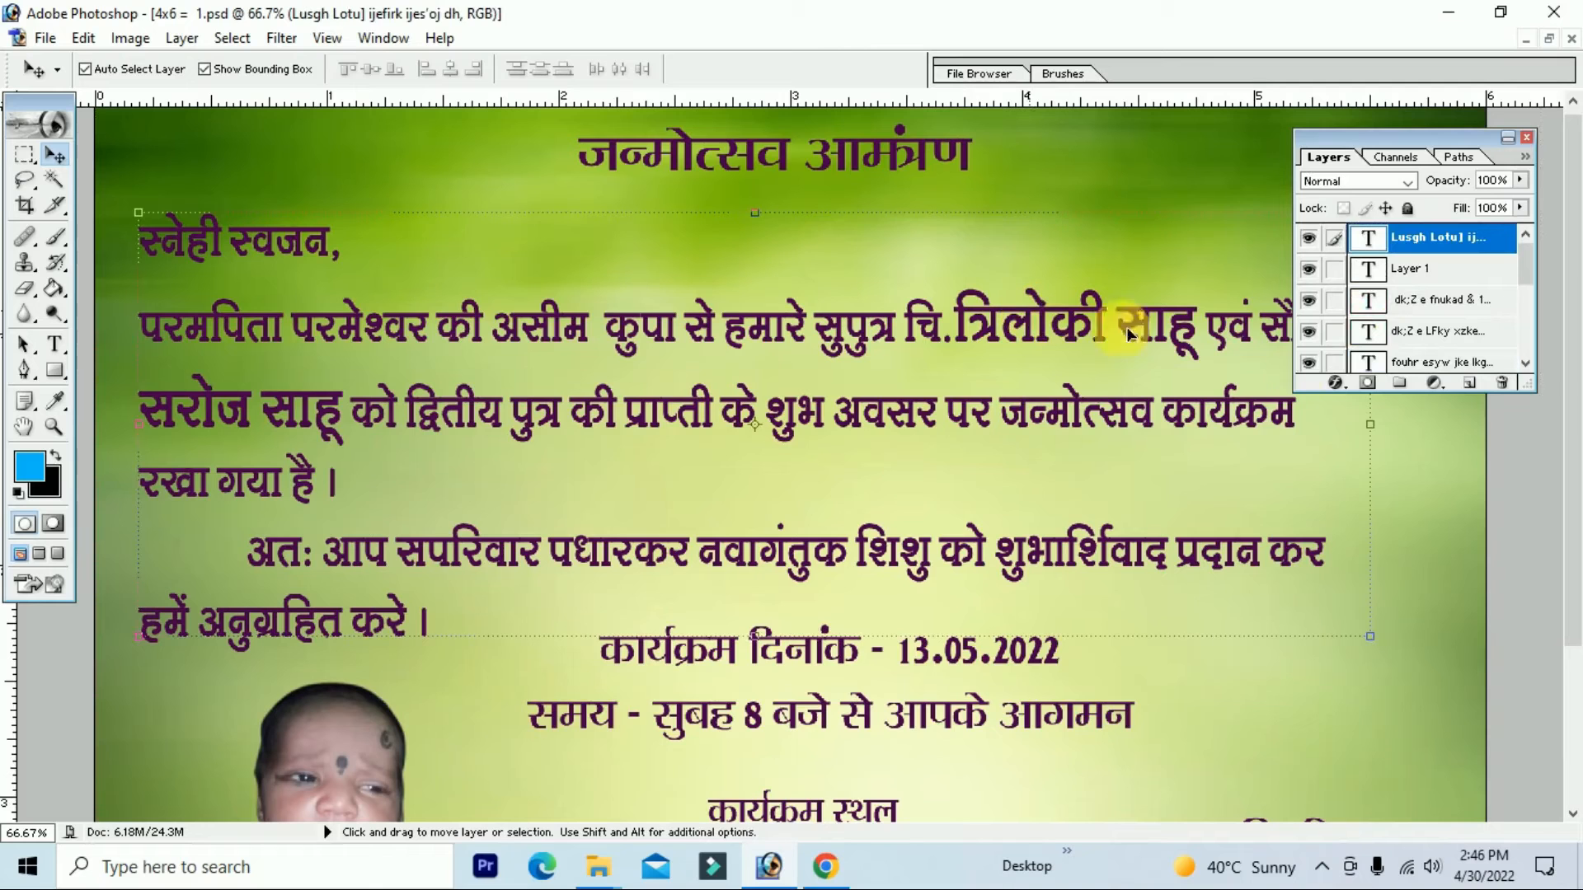
{"action": "left_click", "coordinate": [1336, 385]}
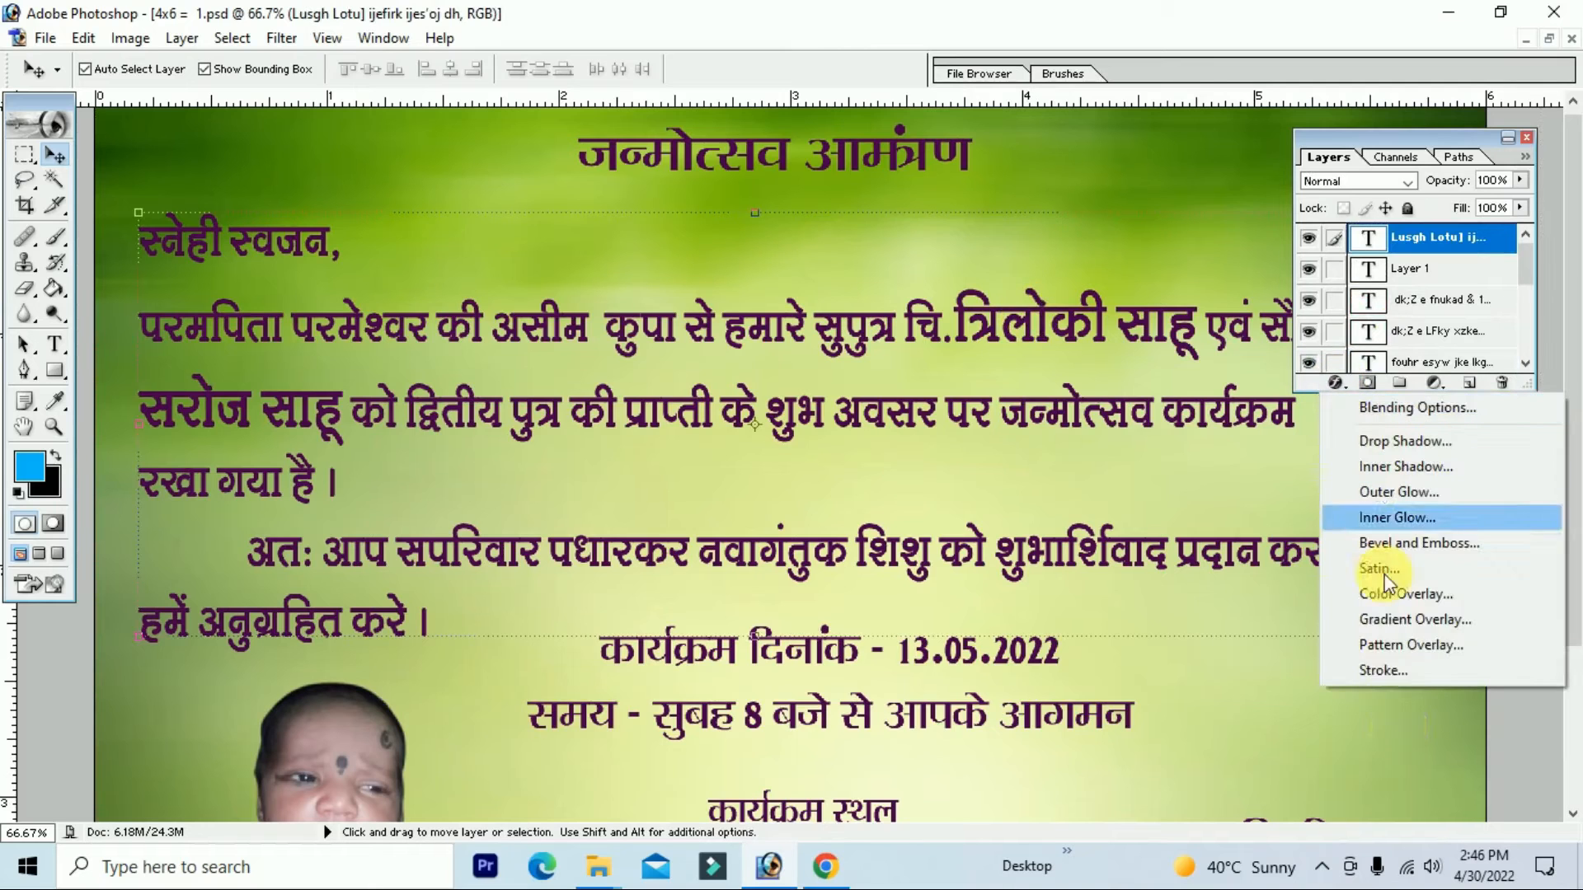
{"action": "left_click", "coordinate": [1399, 669]}
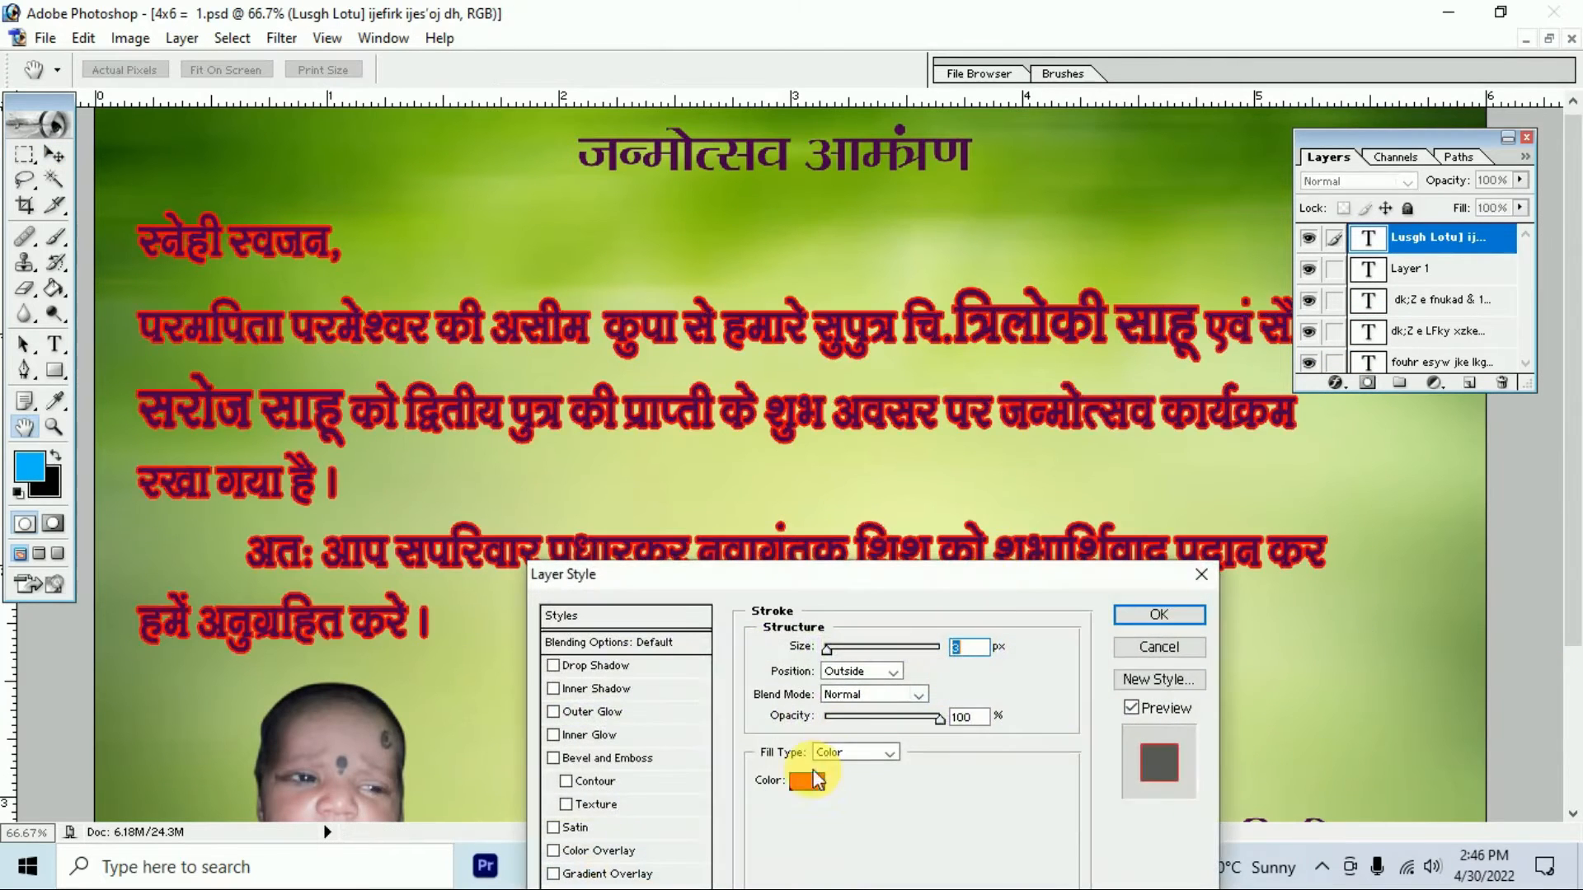
{"action": "left_click", "coordinate": [807, 781]}
{"action": "left_click_drag", "start_coordinate": [1006, 610], "coordinate": [910, 552]}
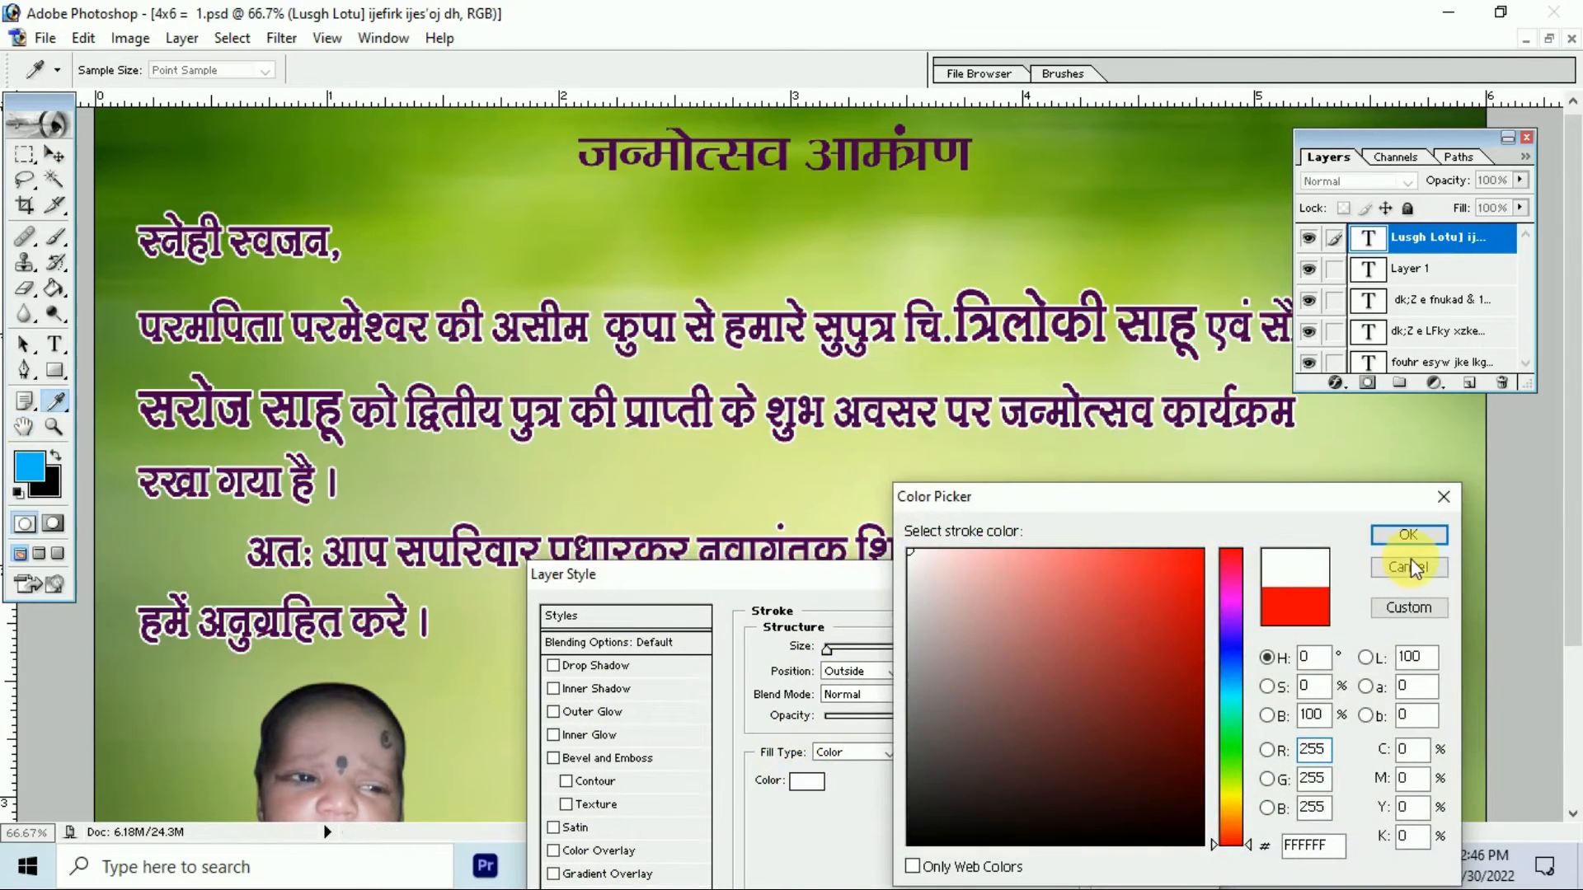
{"action": "left_click", "coordinate": [1411, 538]}
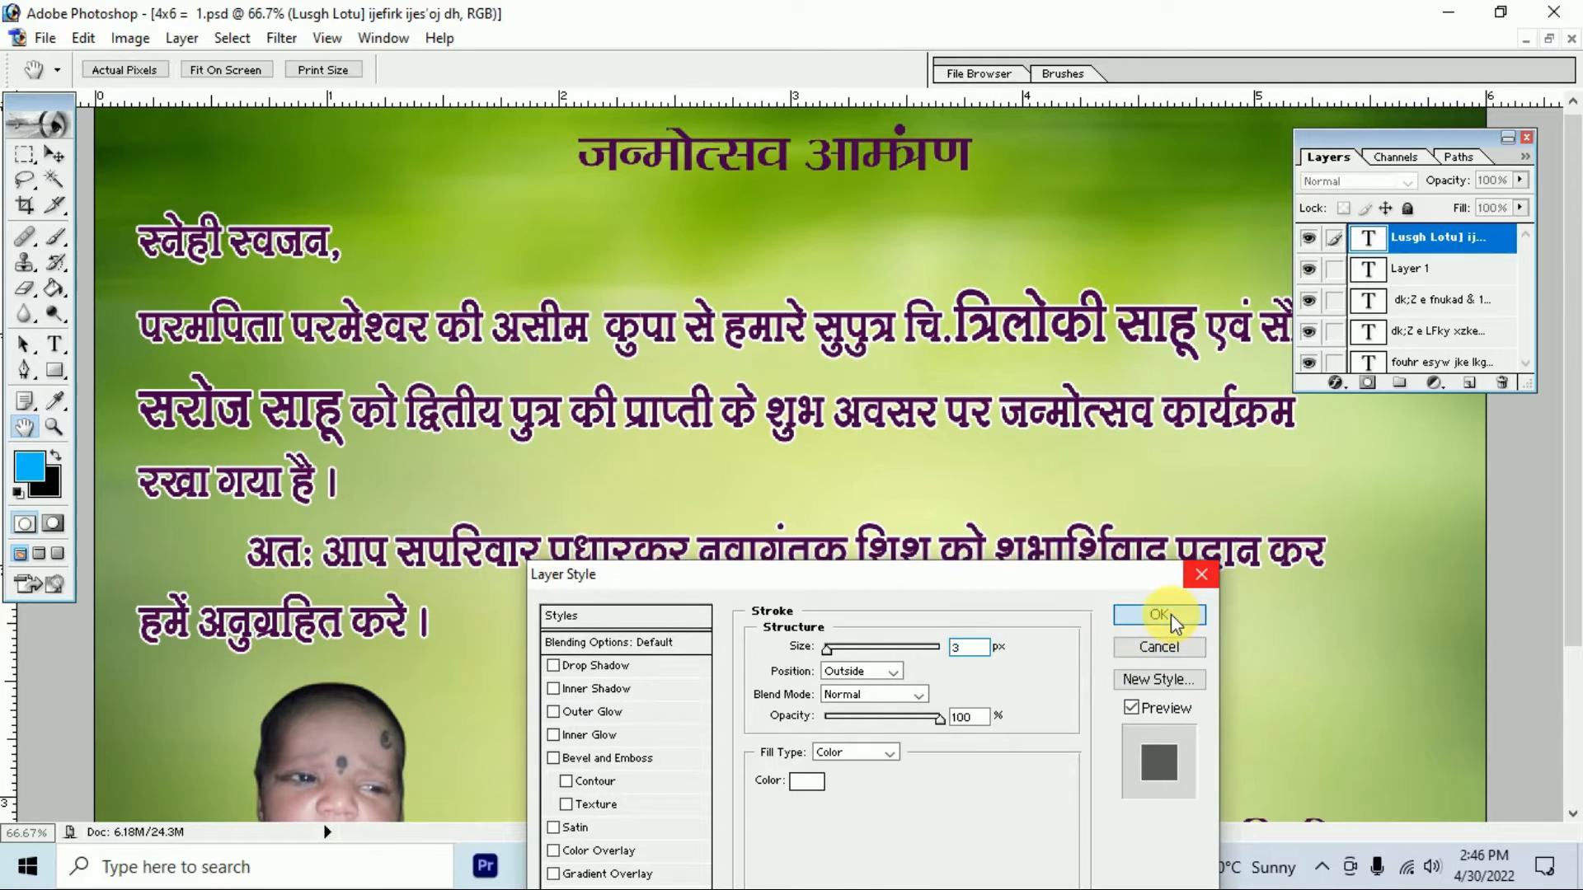
{"action": "left_click", "coordinate": [1167, 616]}
{"action": "key", "text": "ctrl+minus"}
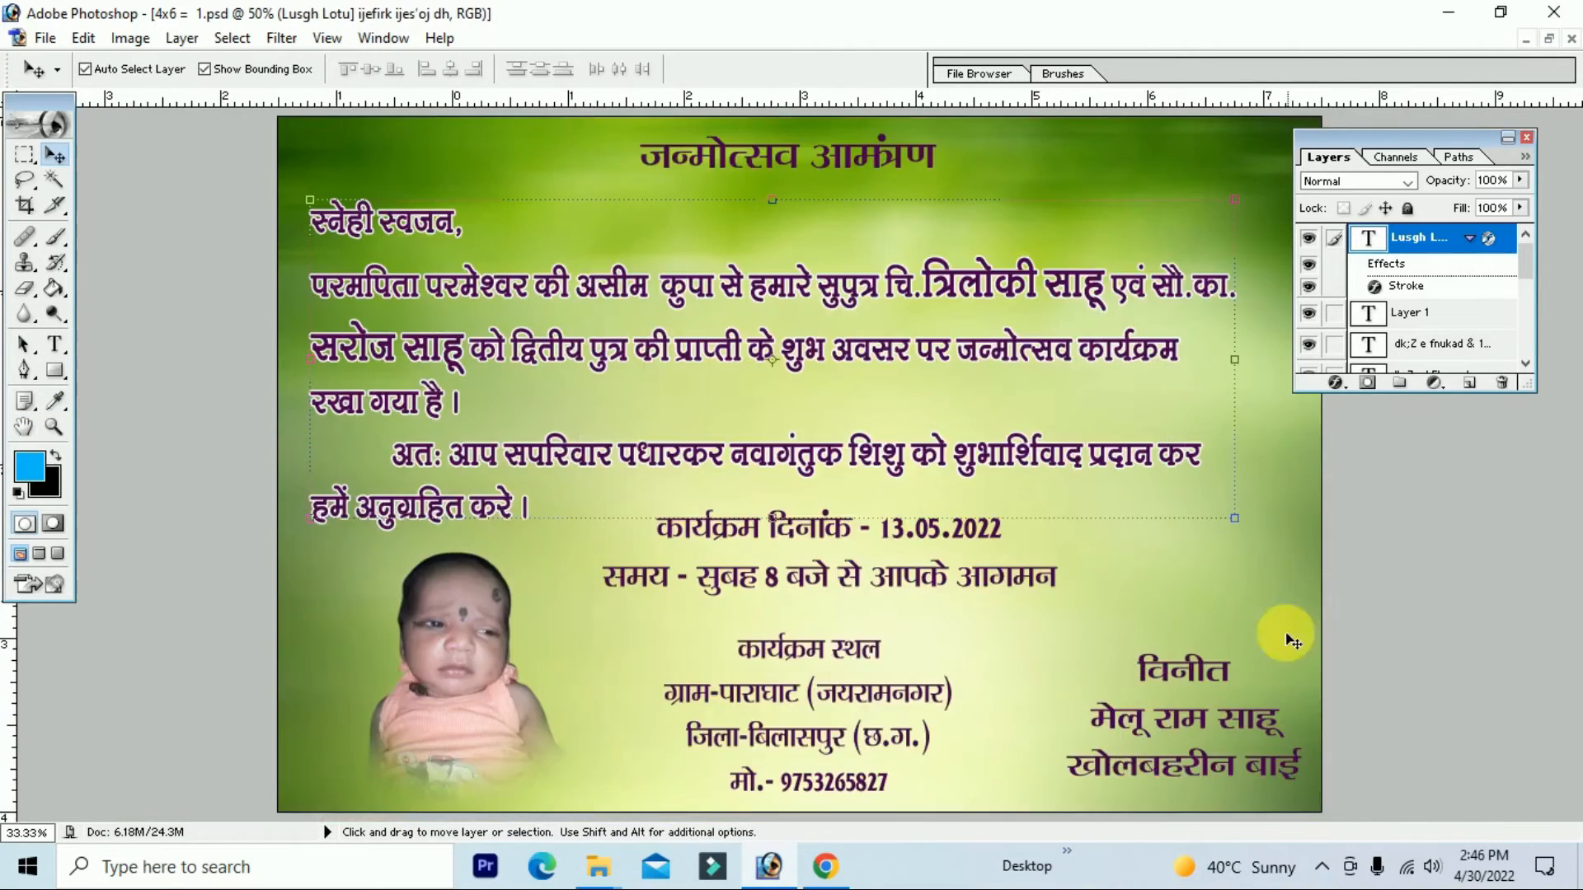
{"action": "key", "text": "ctrl+minus"}
Step: Widen the paragraph text to 109.3% and nudge it slightly left
{"action": "left_click_drag", "start_coordinate": [1102, 509], "coordinate": [1150, 511]}
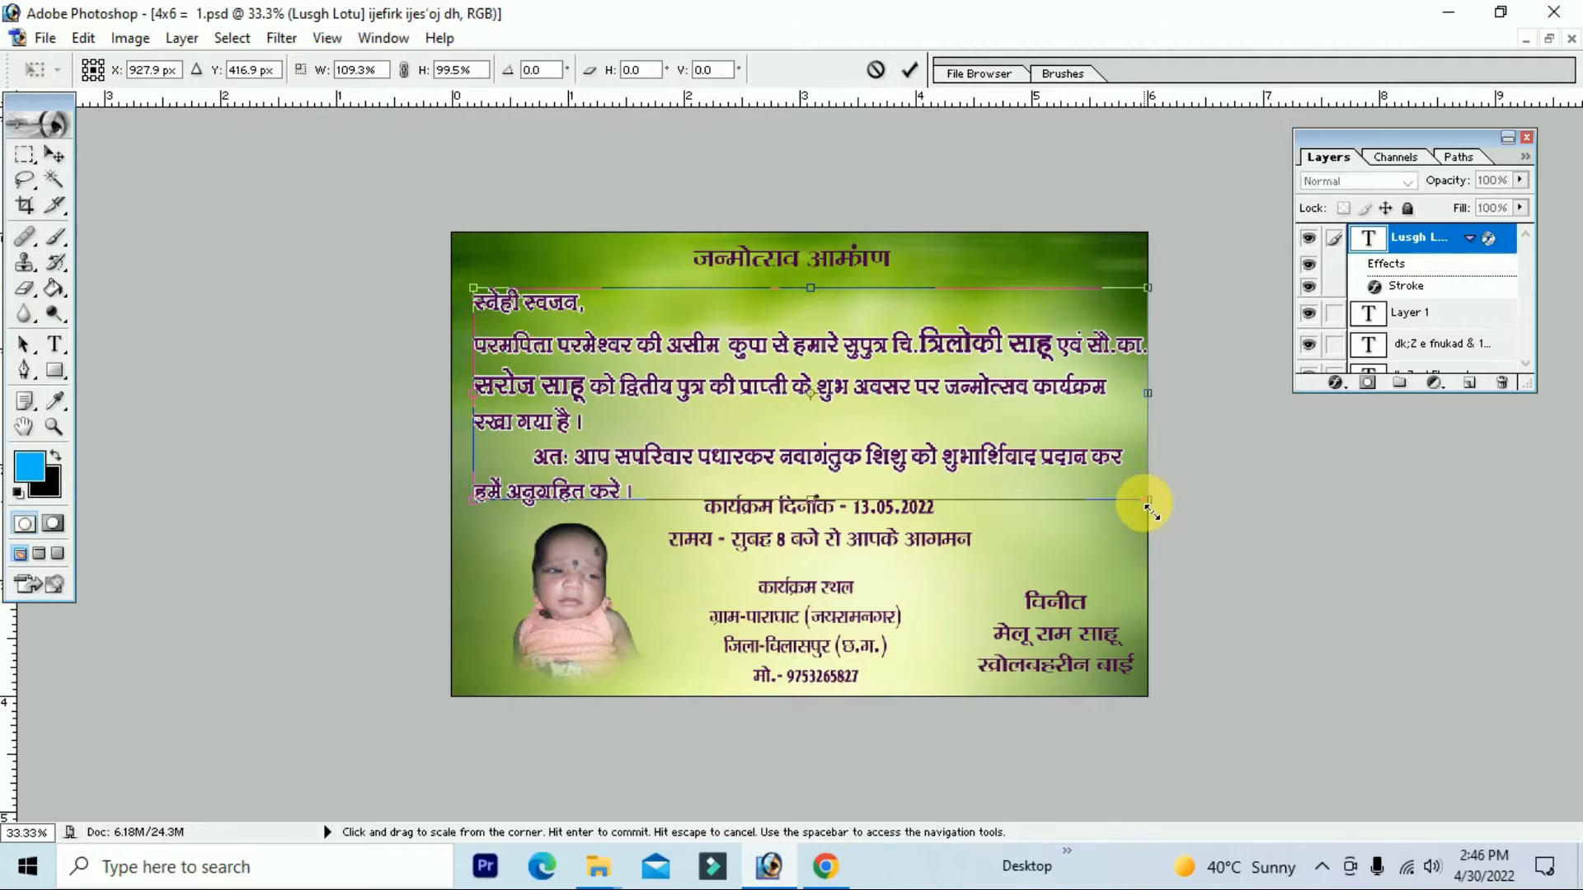
{"action": "key", "text": "Return"}
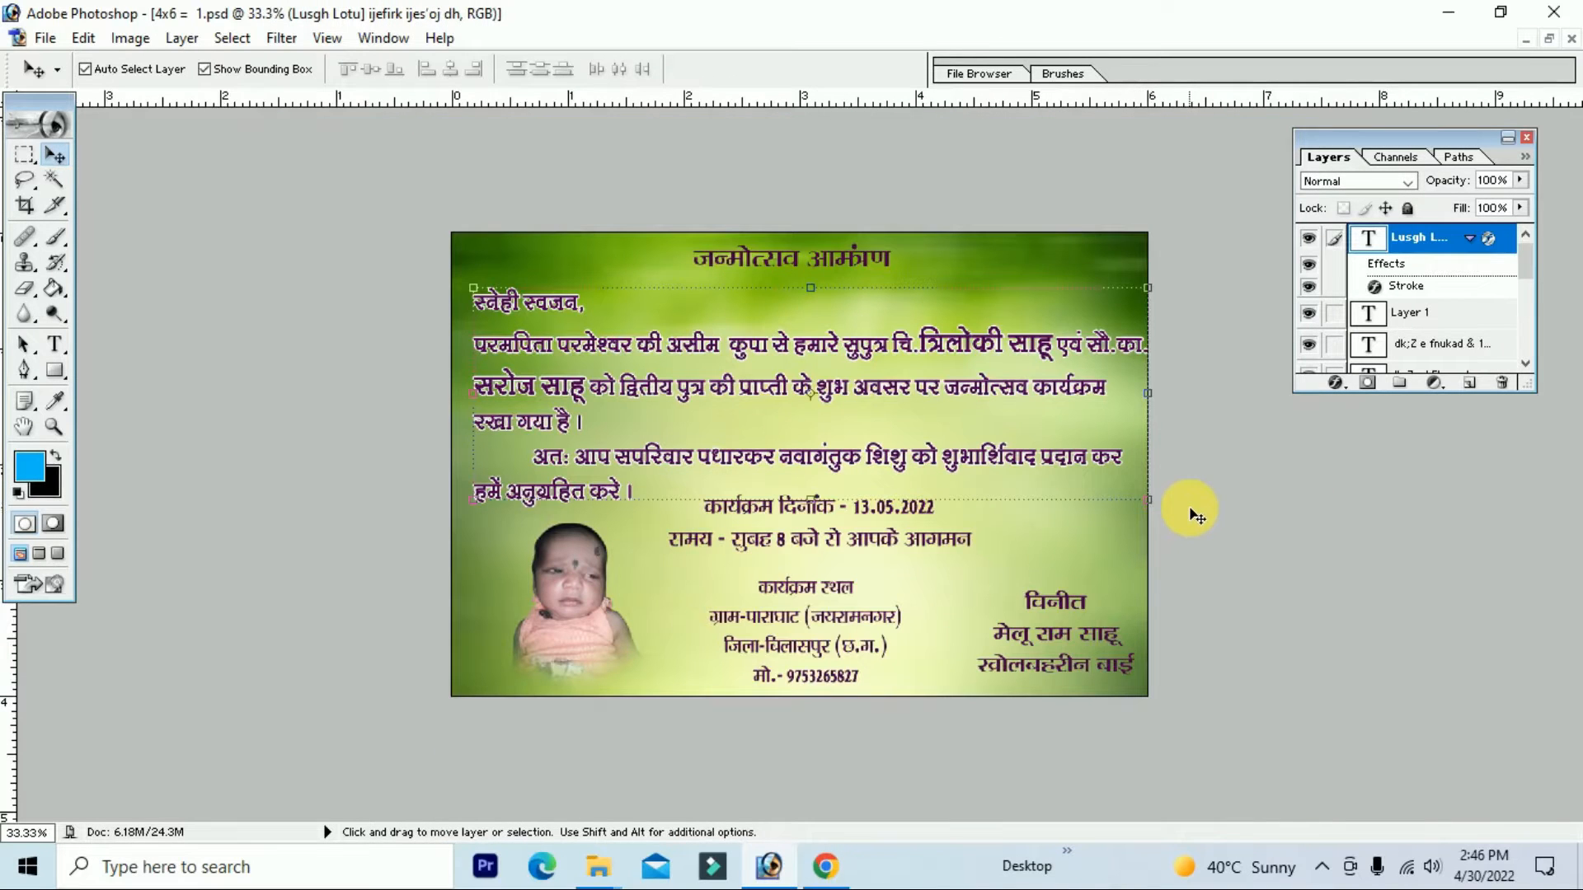
{"action": "key", "text": "Left"}
{"action": "key", "text": "Left"}
{"action": "key", "text": "Left"}
{"action": "key", "text": "Left"}
{"action": "key", "text": "Left"}
{"action": "key", "text": "Left"}
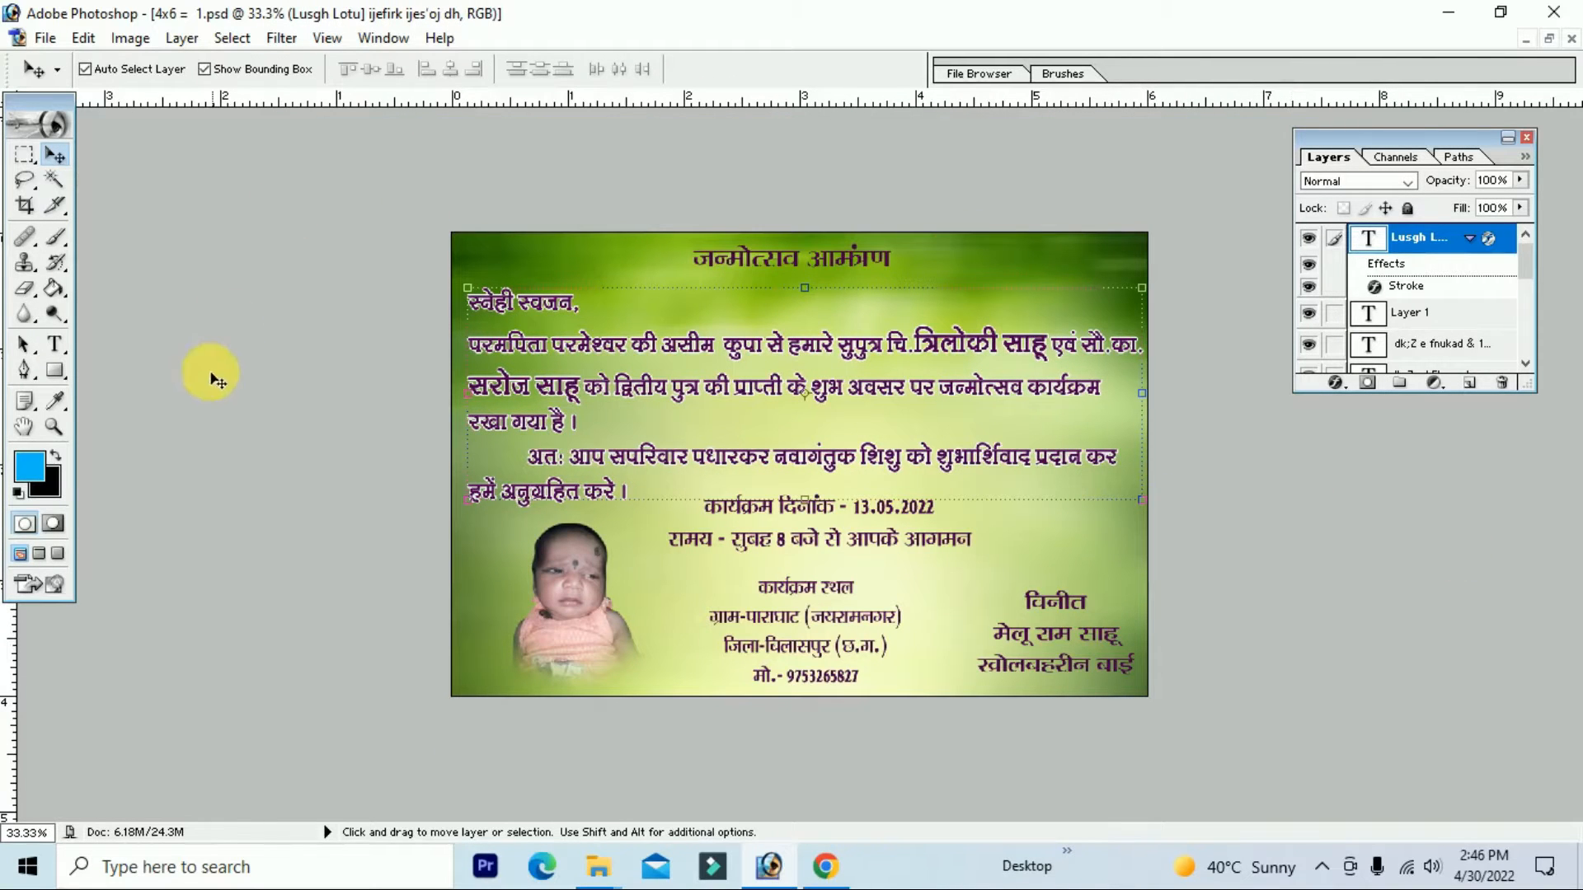
Step: Colour the date and time lines pure red (FF0000) and add a Stroke effect to them
{"action": "left_click", "coordinate": [56, 347]}
{"action": "left_click", "coordinate": [746, 506]}
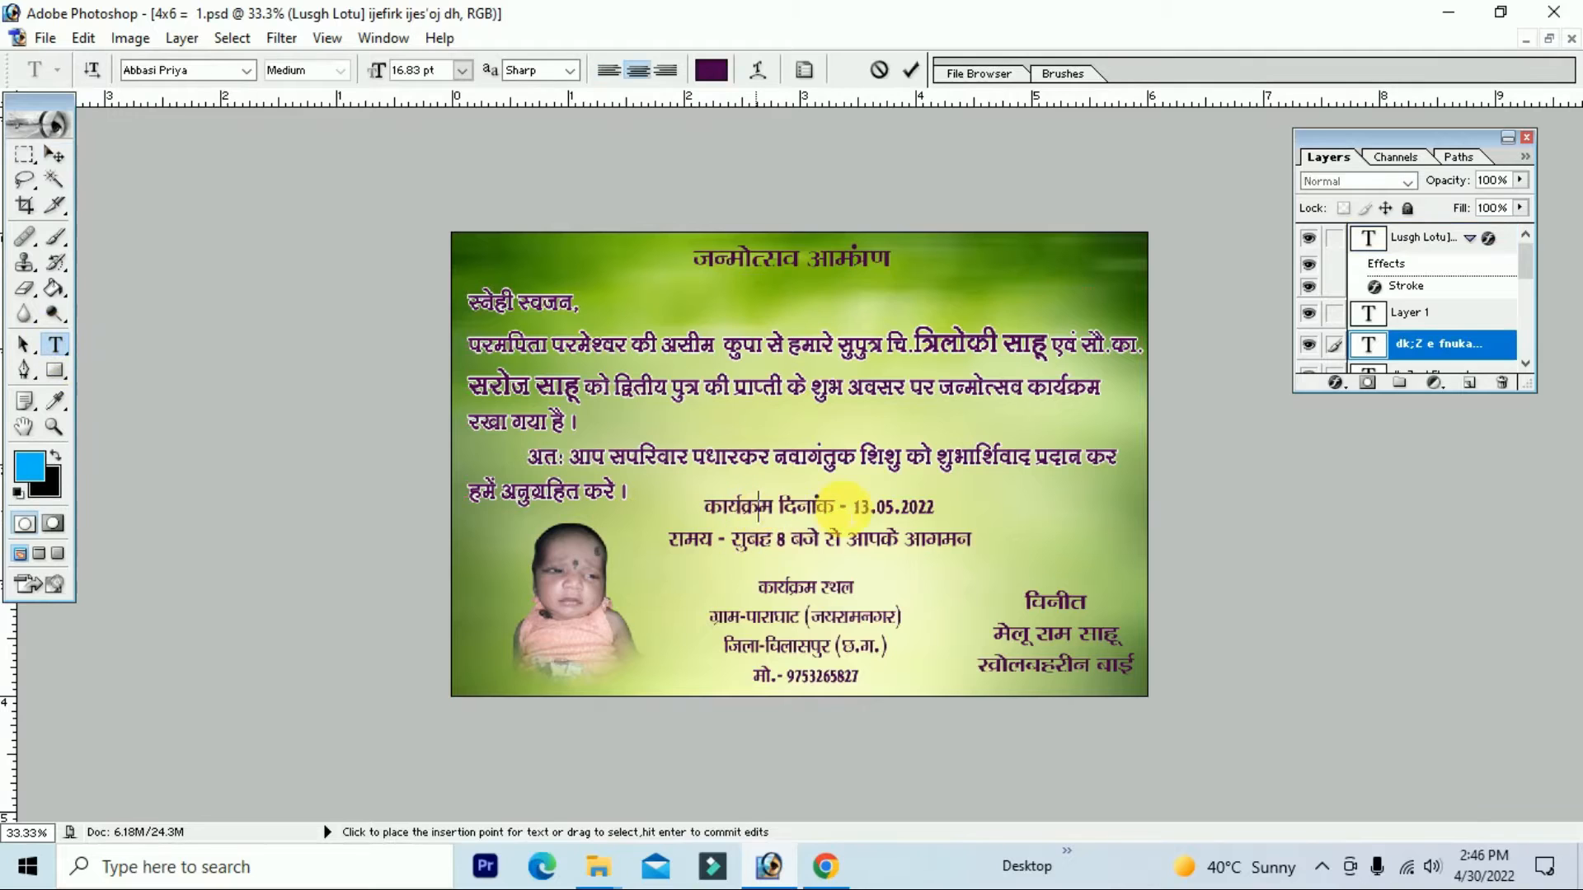
{"action": "key", "text": "ctrl+a"}
{"action": "left_click", "coordinate": [62, 478]}
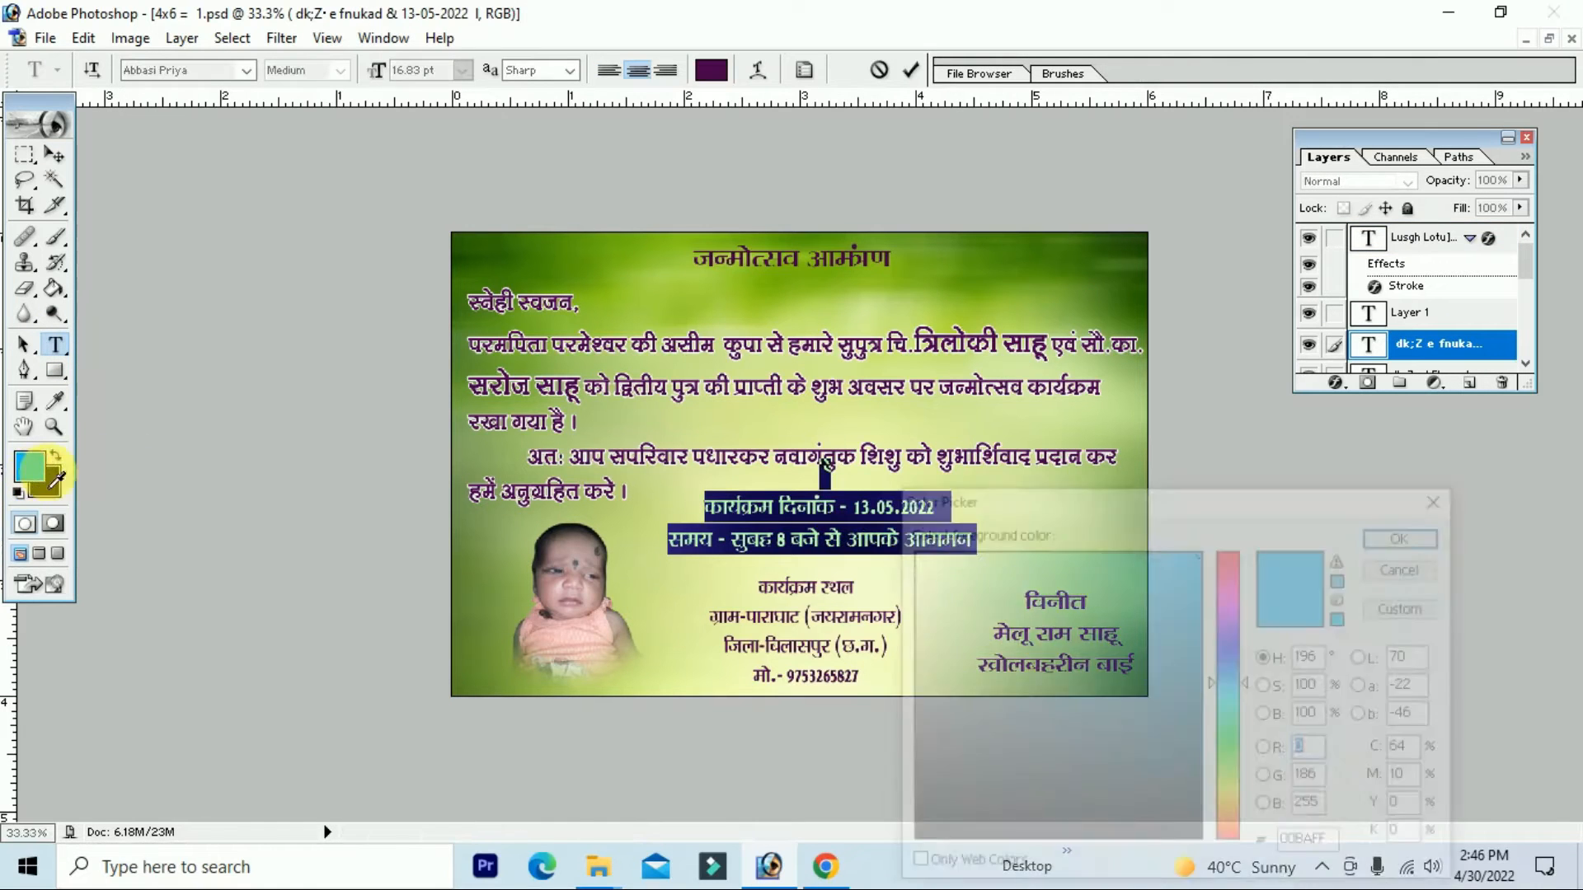
{"action": "left_click", "coordinate": [1233, 582]}
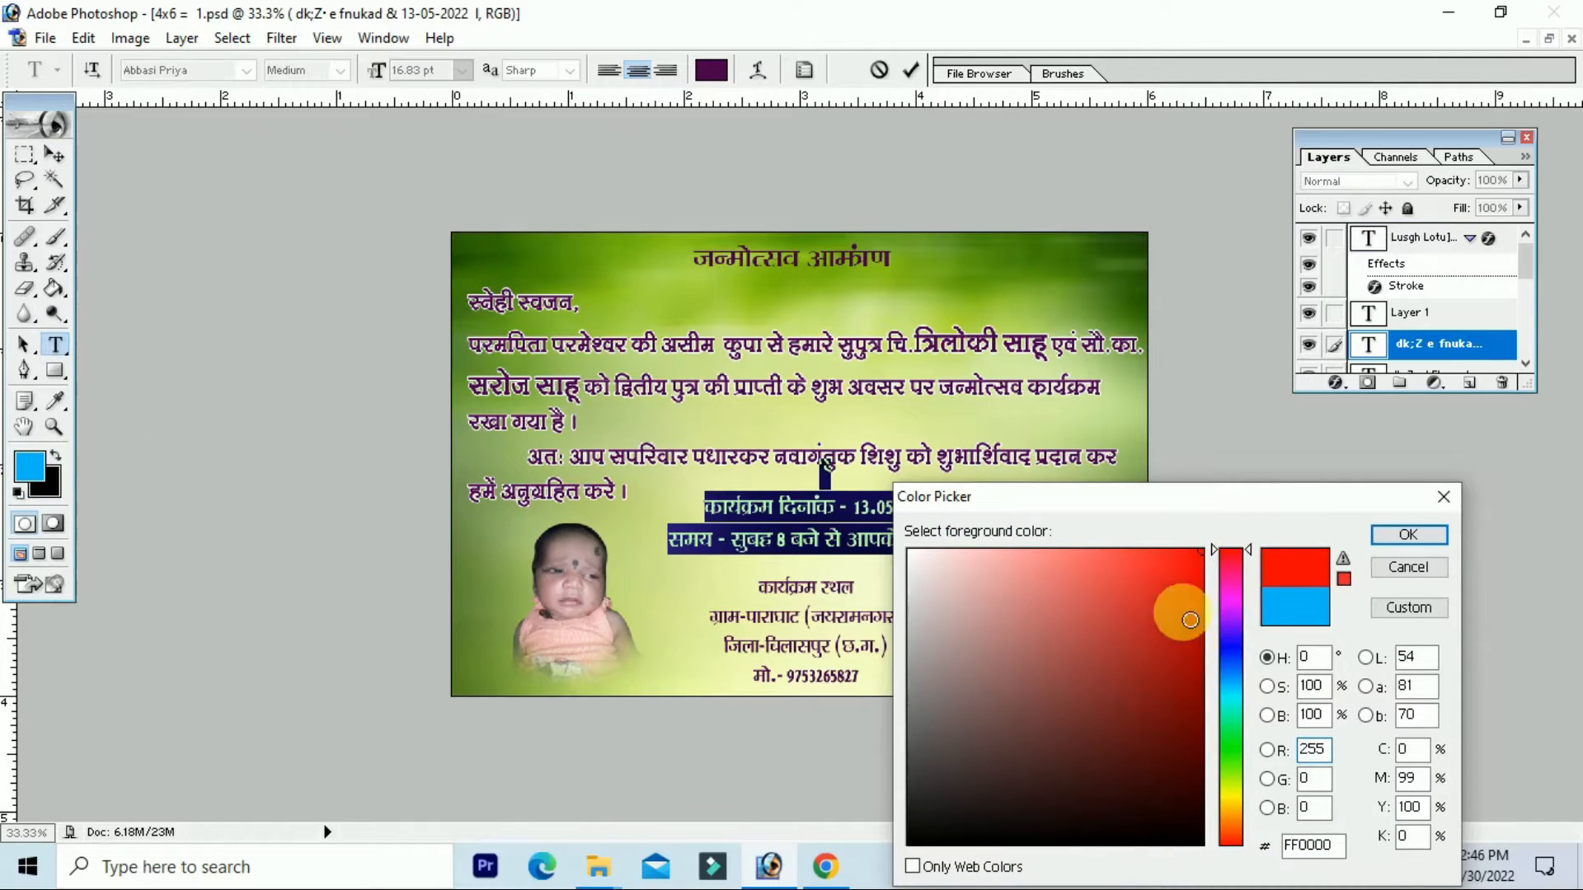
{"action": "left_click", "coordinate": [1381, 537]}
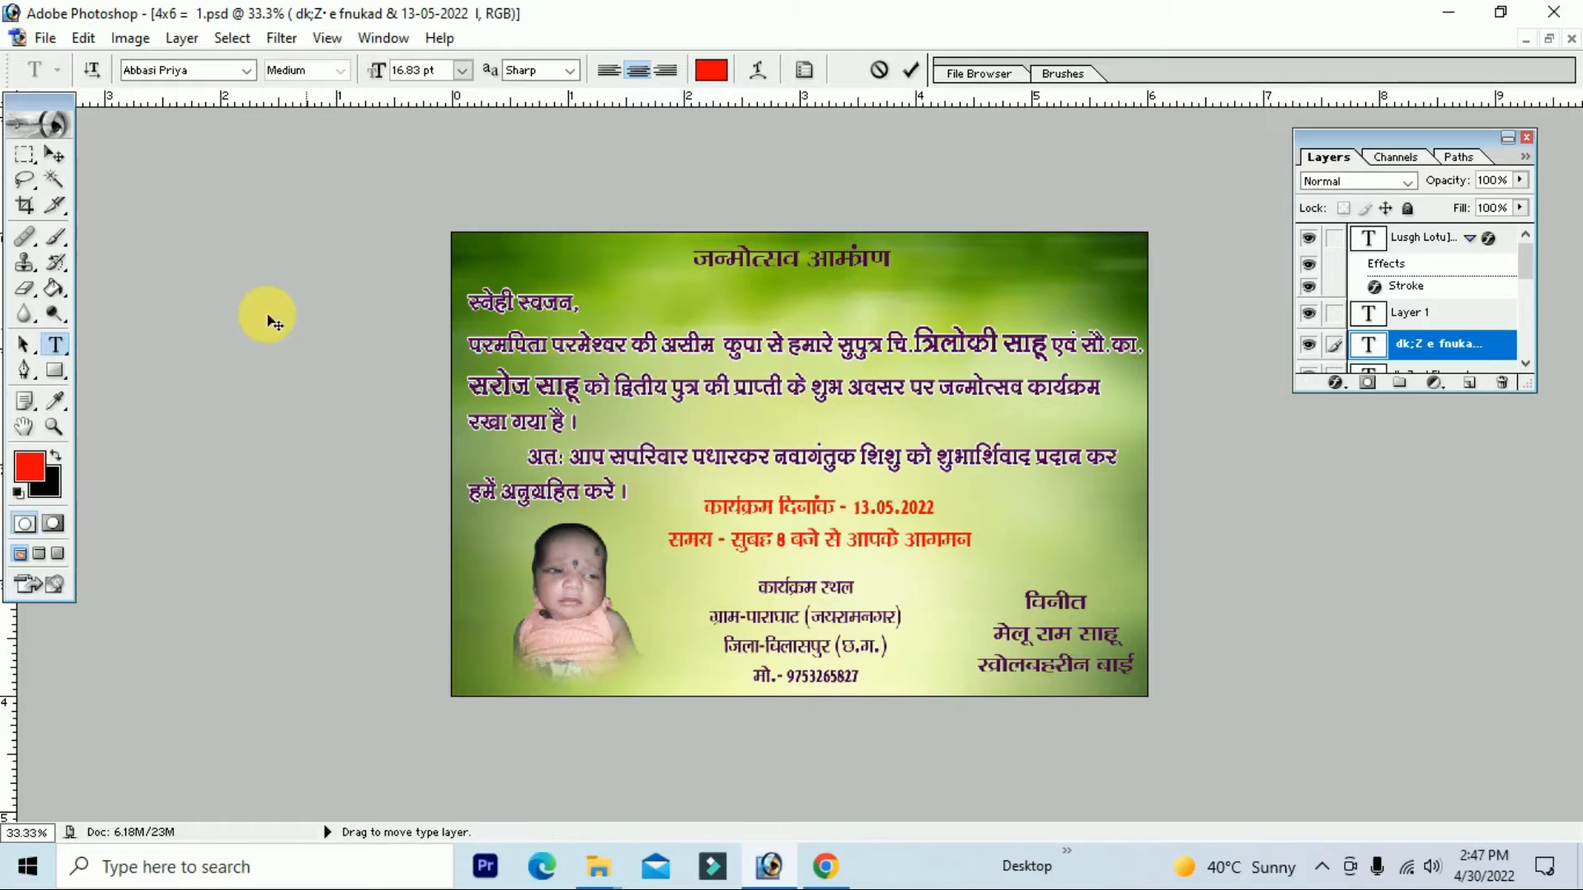
{"action": "left_click", "coordinate": [1337, 384]}
{"action": "left_click", "coordinate": [1397, 673]}
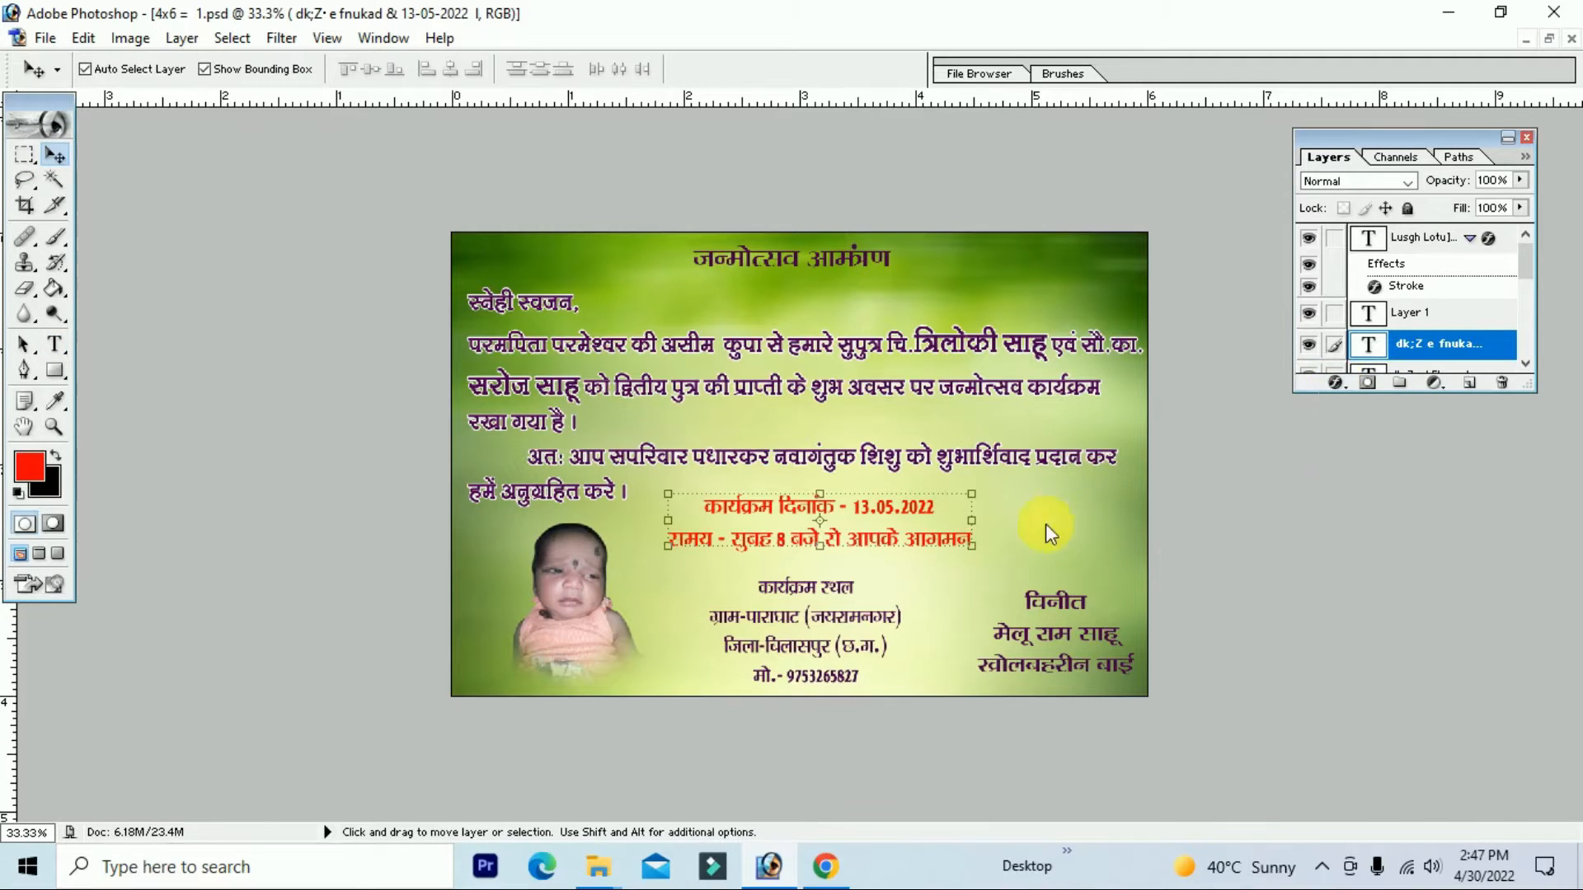
Step: Make the red date and time lines' stroke outline white
{"action": "left_click", "coordinate": [804, 780]}
{"action": "left_click", "coordinate": [910, 552]}
{"action": "left_click", "coordinate": [1412, 536]}
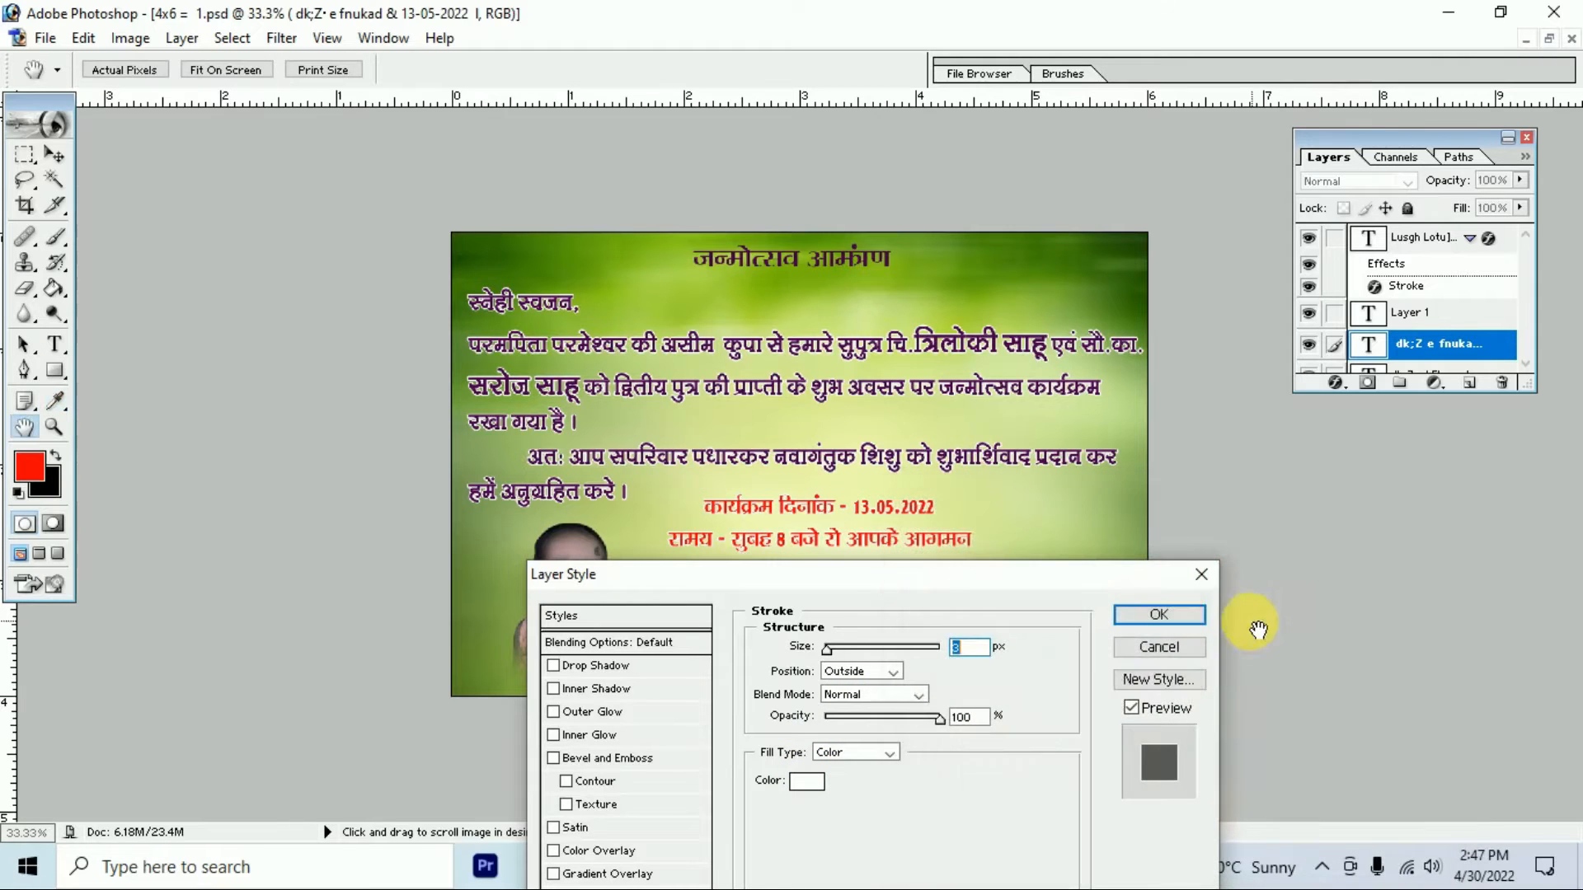
{"action": "left_click", "coordinate": [1161, 607]}
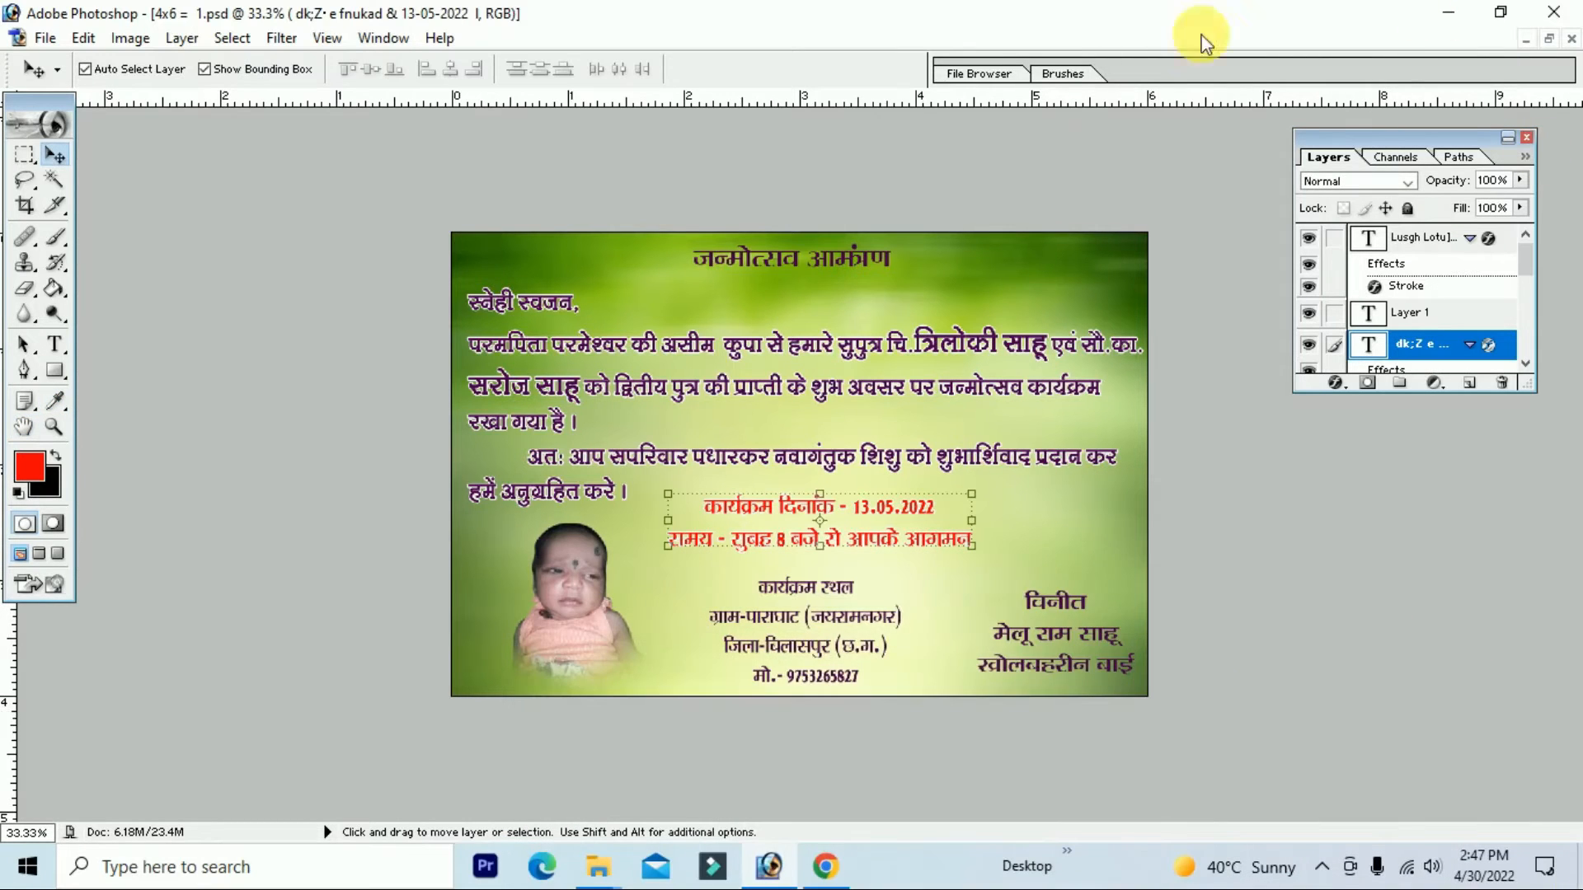
Step: At 100% zoom, copy the date layer's style and paste it onto the venue layer
{"action": "key", "text": "ctrl+plus"}
{"action": "key", "text": "ctrl+plus"}
{"action": "key", "text": "ctrl+plus"}
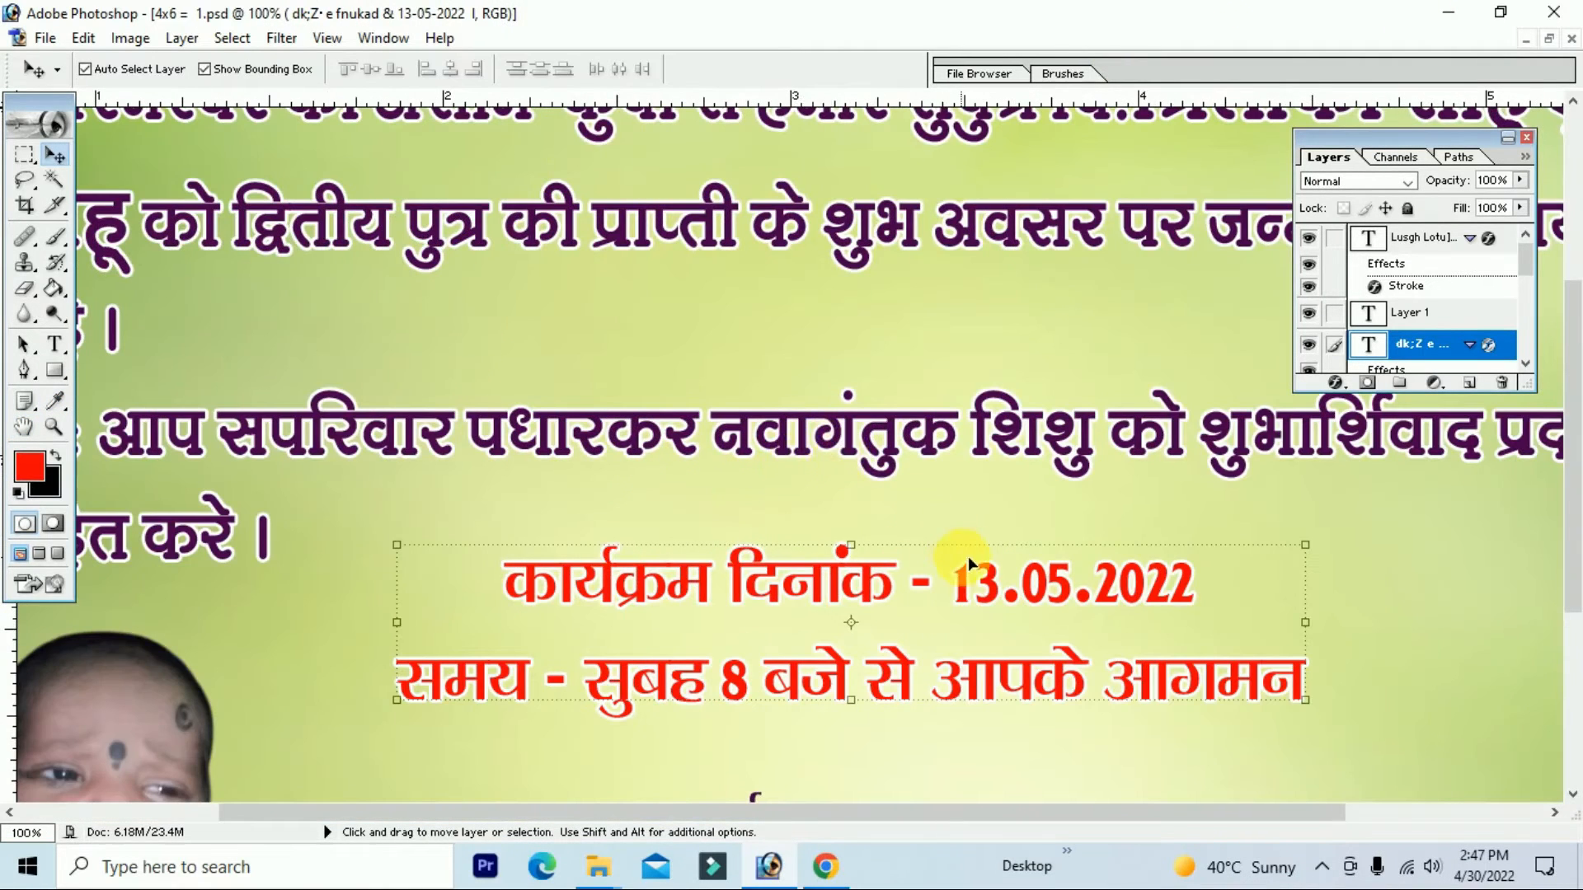
{"action": "scroll", "coordinate": [977, 549], "scroll_direction": "down", "scroll_amount": 5}
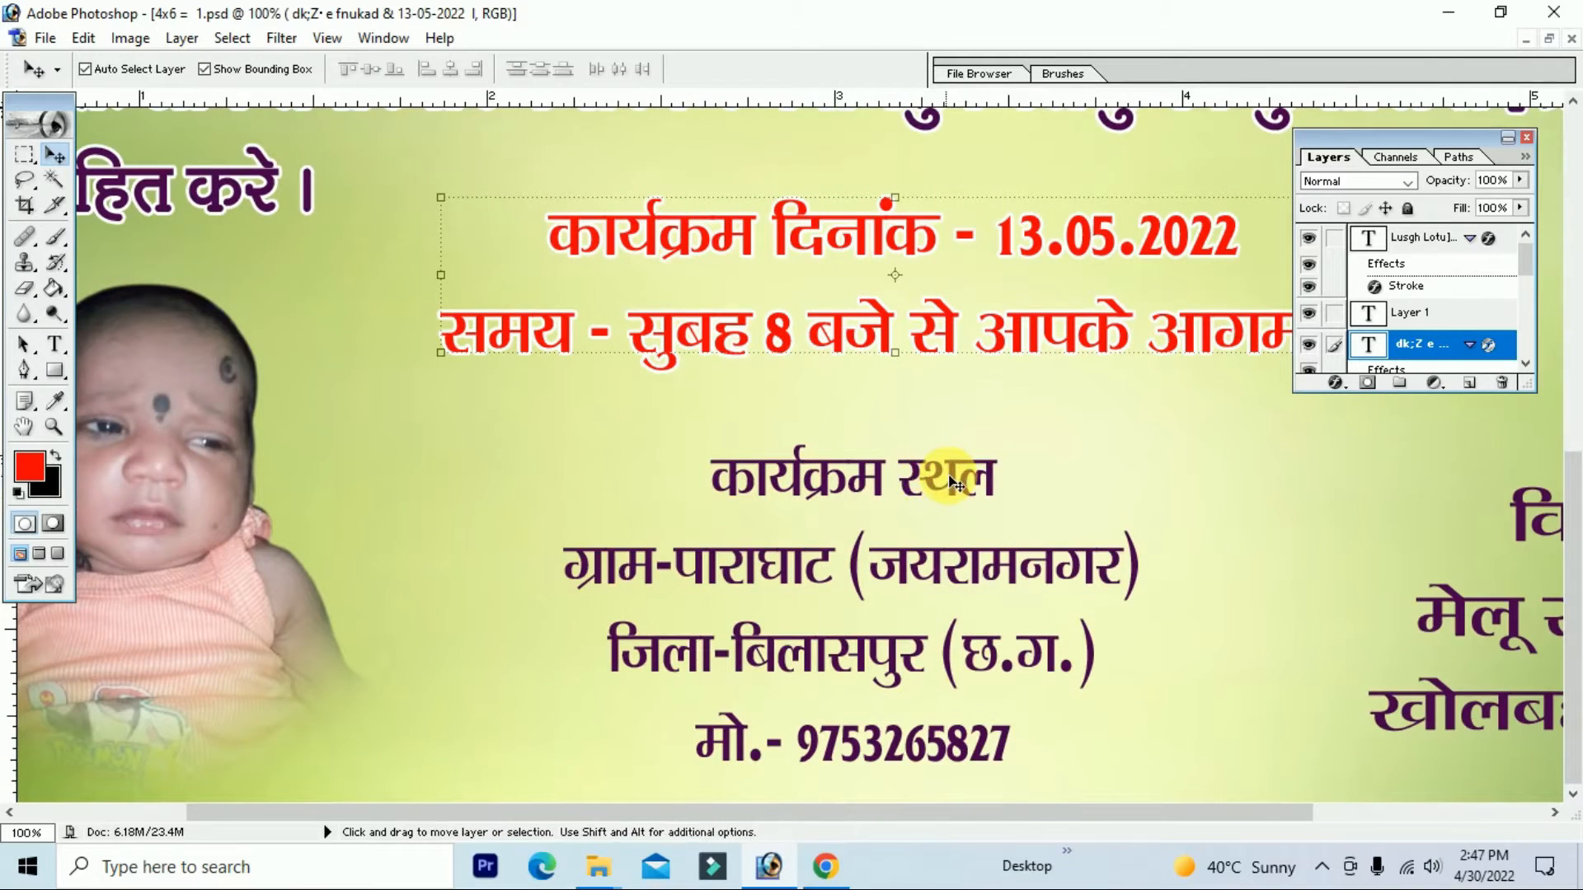
{"action": "left_click", "coordinate": [961, 484]}
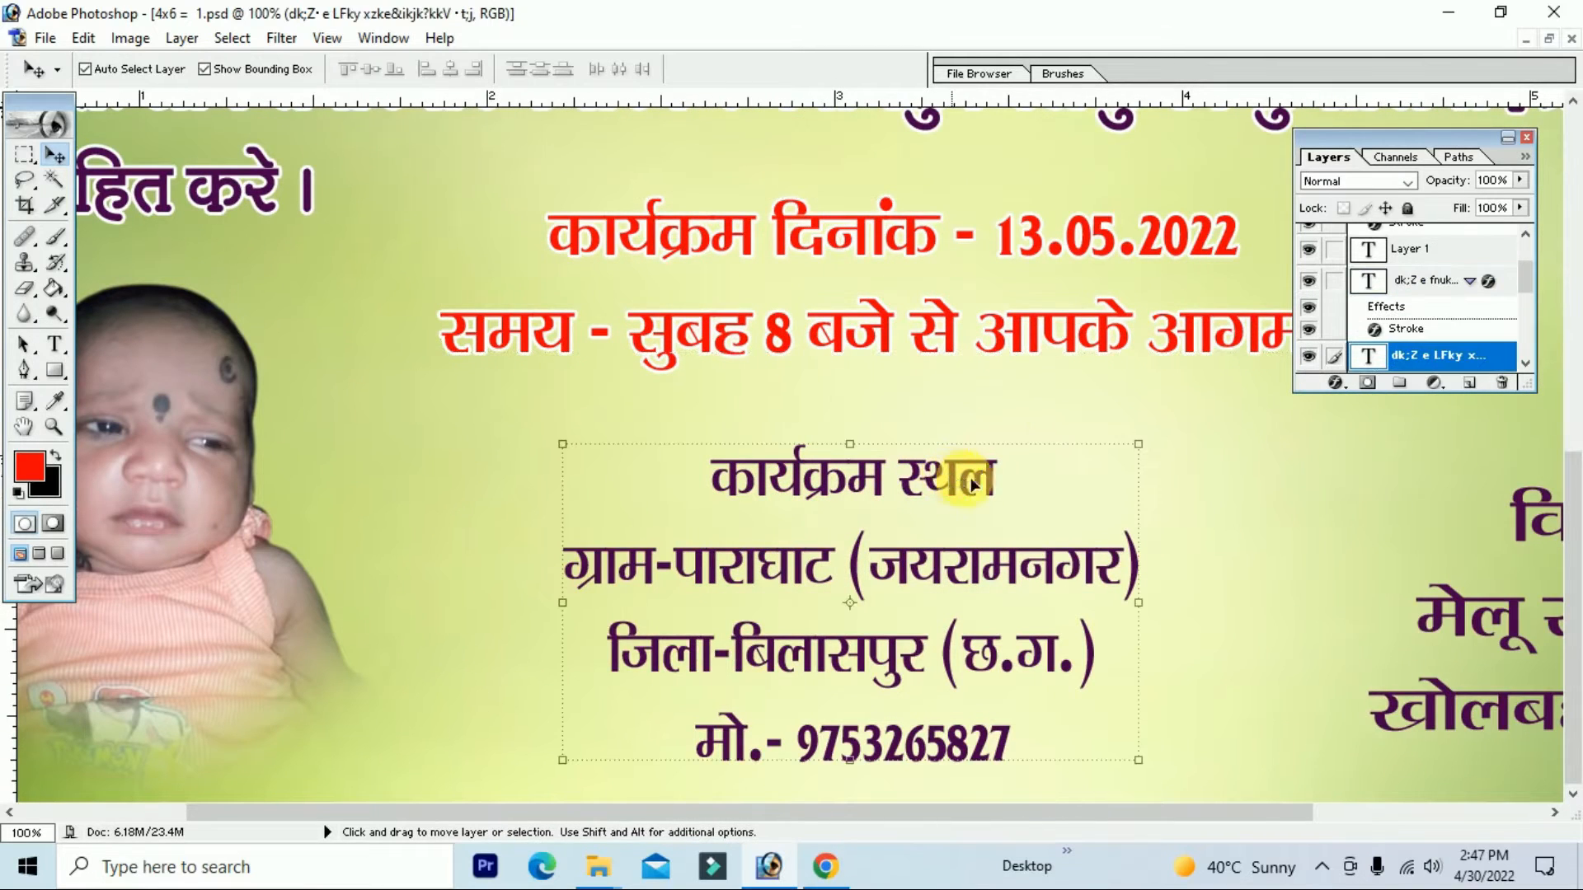
{"action": "left_click", "coordinate": [1043, 337]}
{"action": "right_click", "coordinate": [1422, 302]}
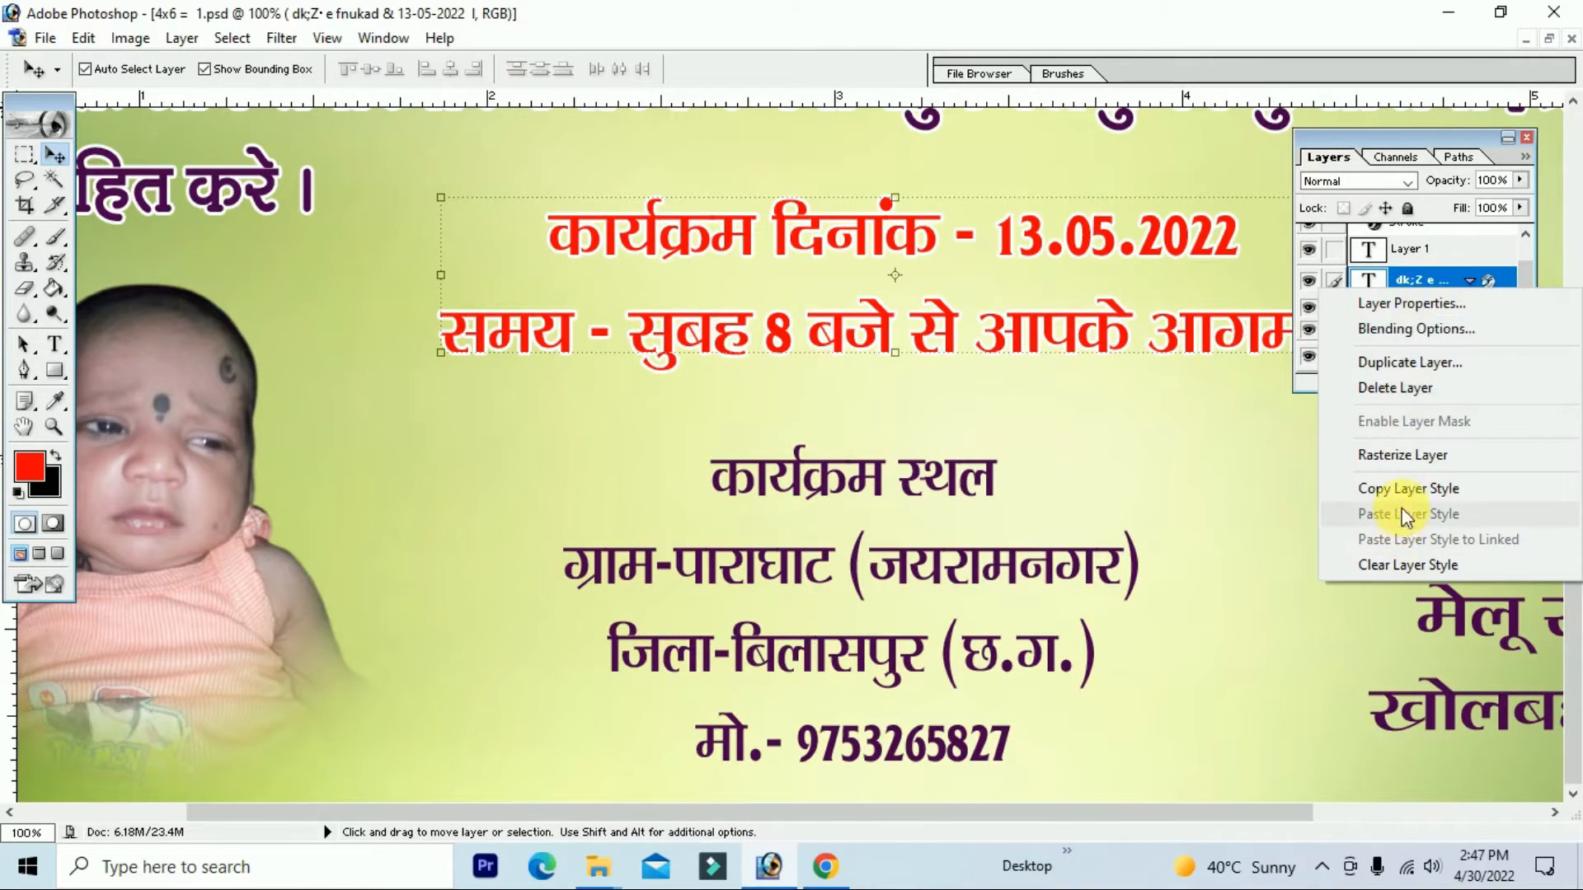
{"action": "left_click", "coordinate": [1401, 488]}
{"action": "left_click", "coordinate": [995, 488]}
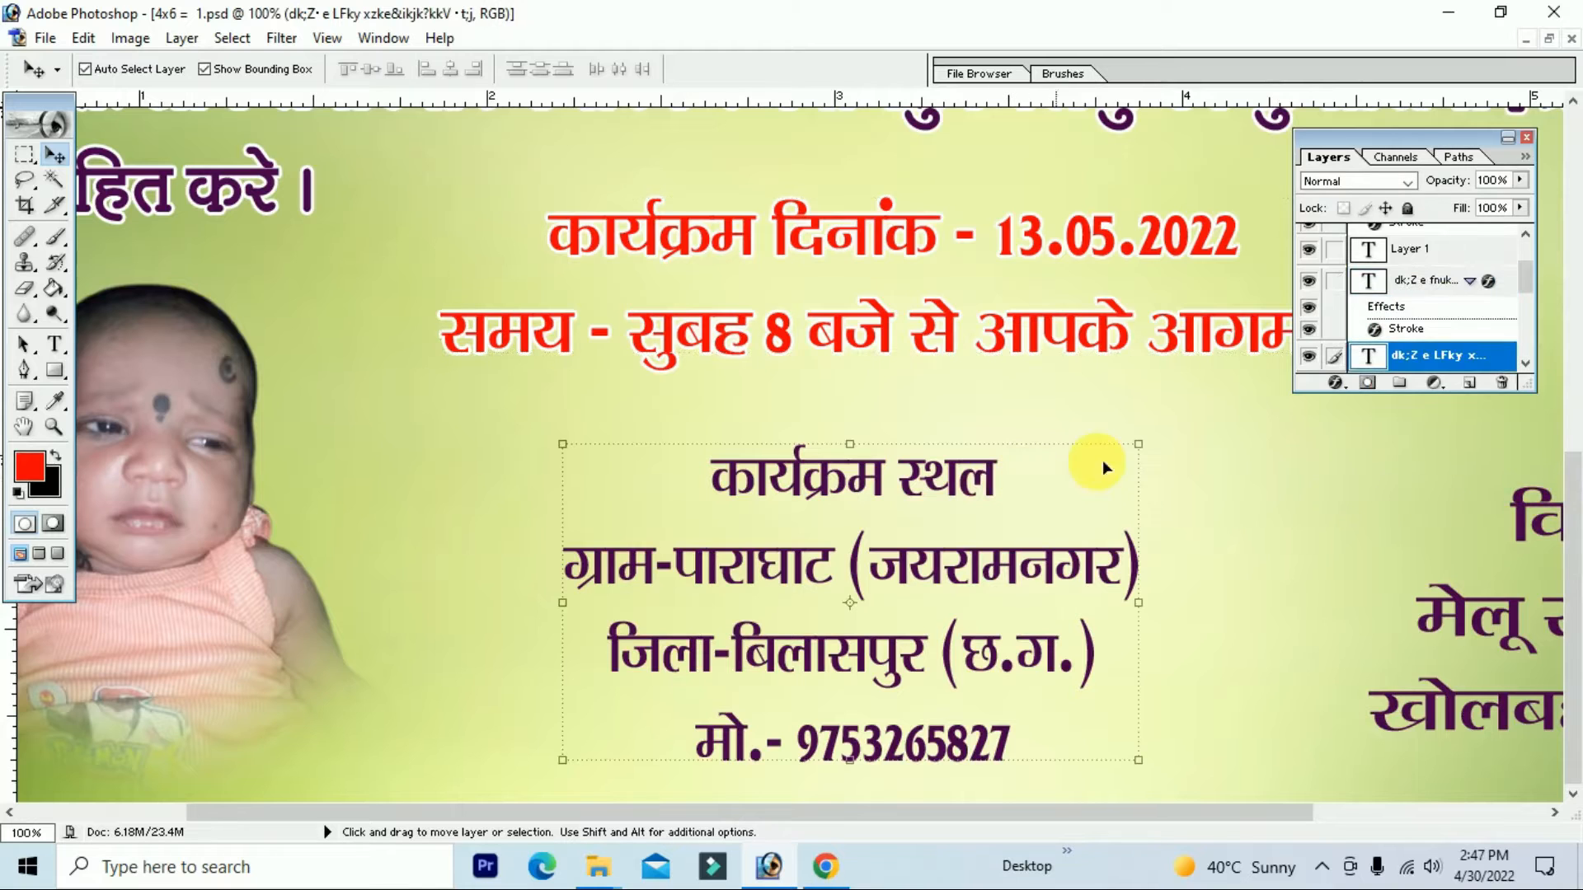
{"action": "right_click", "coordinate": [1422, 355]}
{"action": "left_click", "coordinate": [1393, 575]}
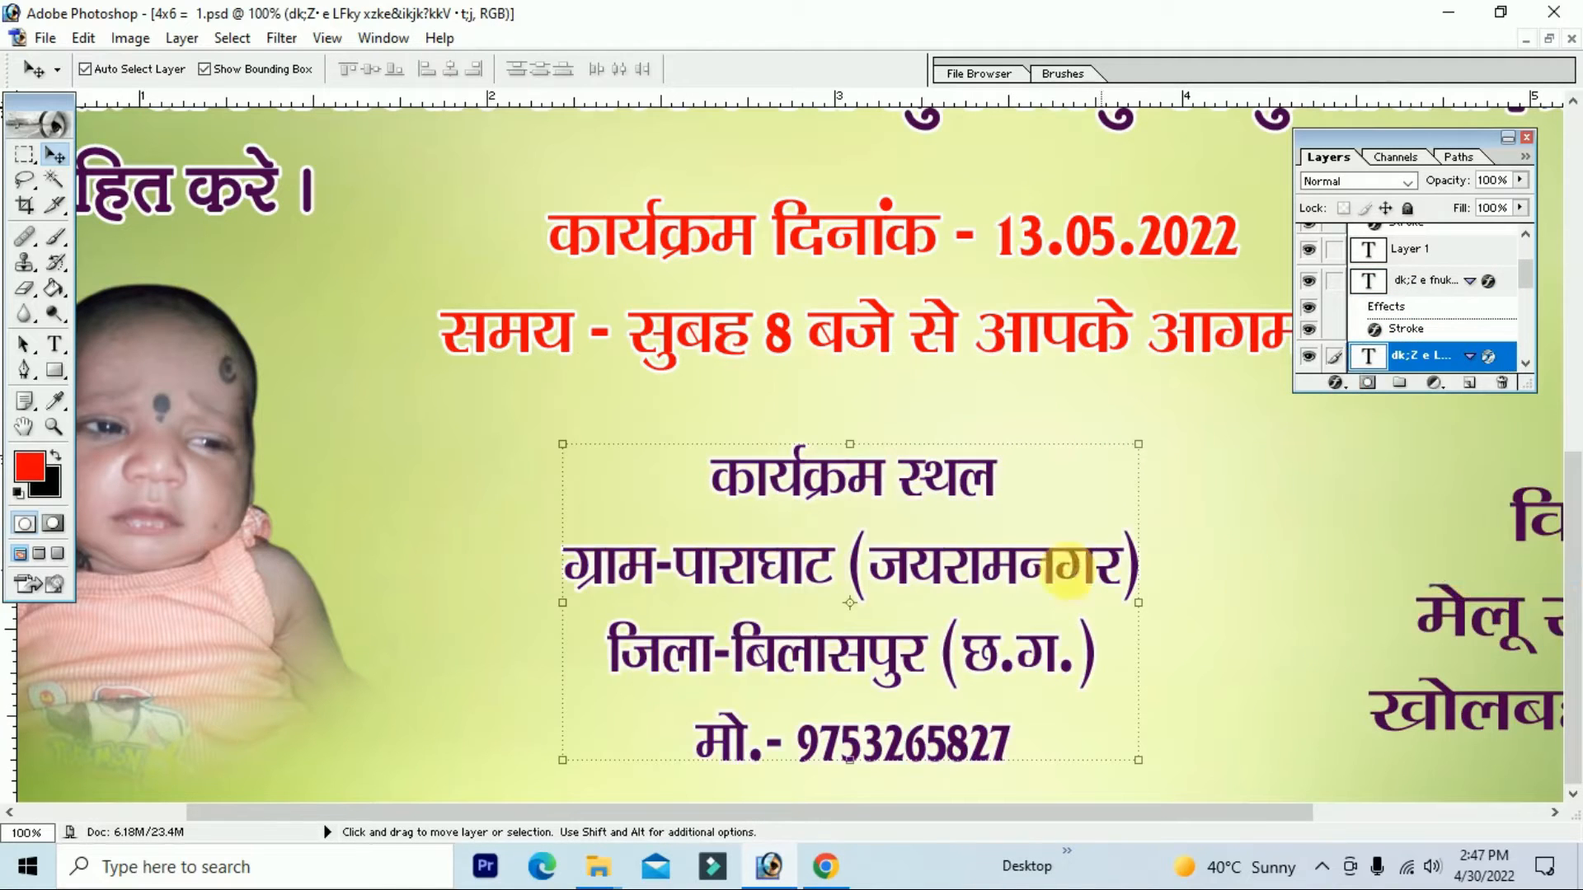
Step: Recolour all four venue lines, phone number included, from purple to dark blue 00178C
{"action": "left_click", "coordinate": [63, 349]}
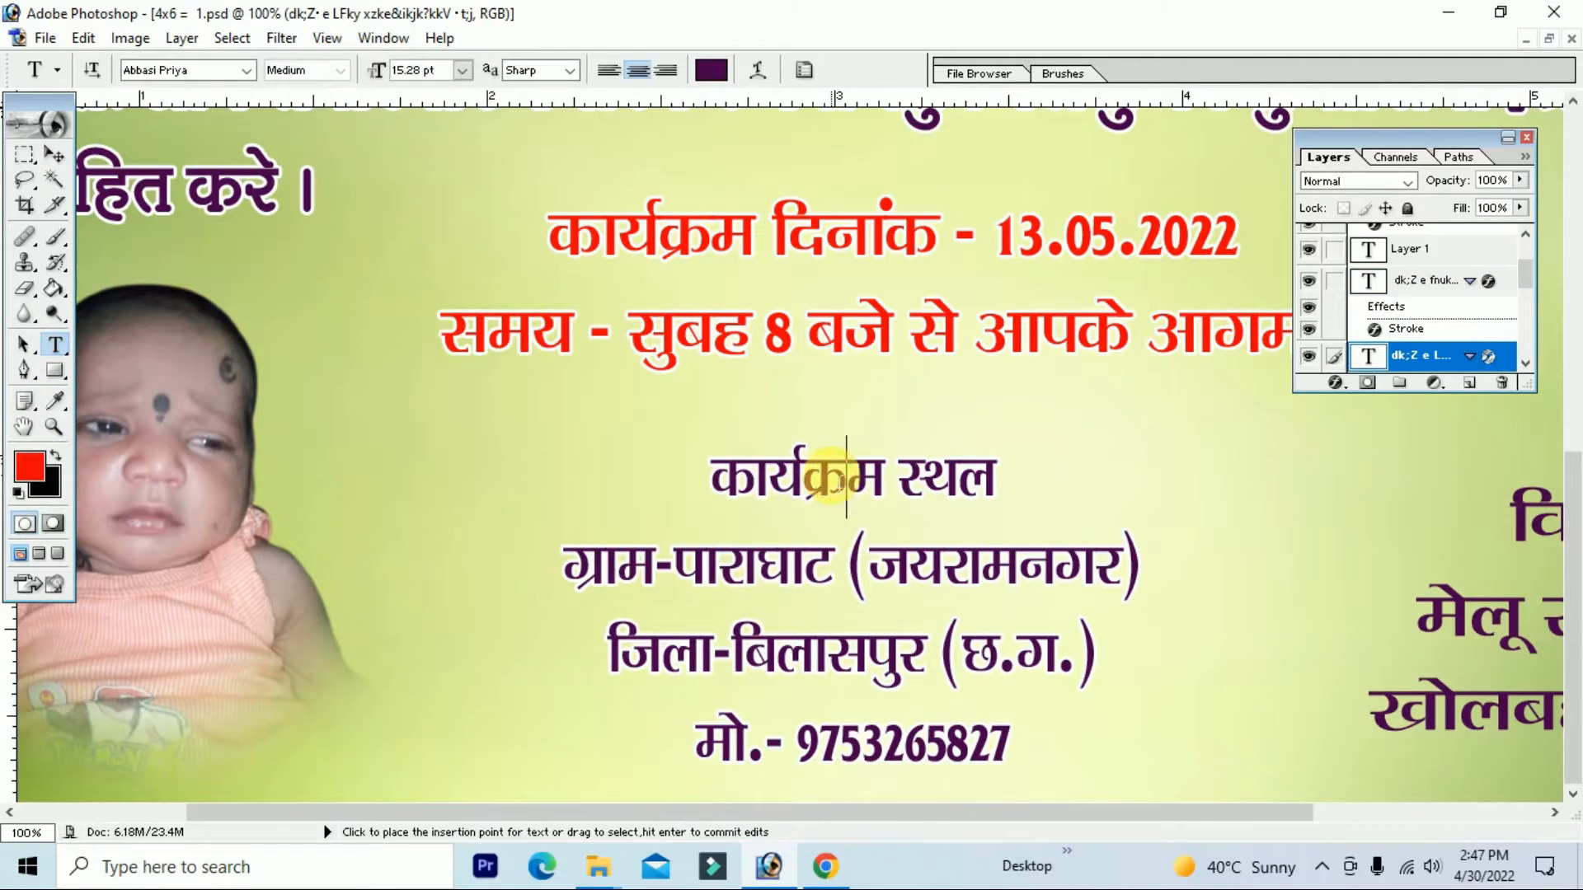
{"action": "left_click", "coordinate": [831, 476]}
{"action": "key", "text": "ctrl+a"}
{"action": "left_click", "coordinate": [29, 468]}
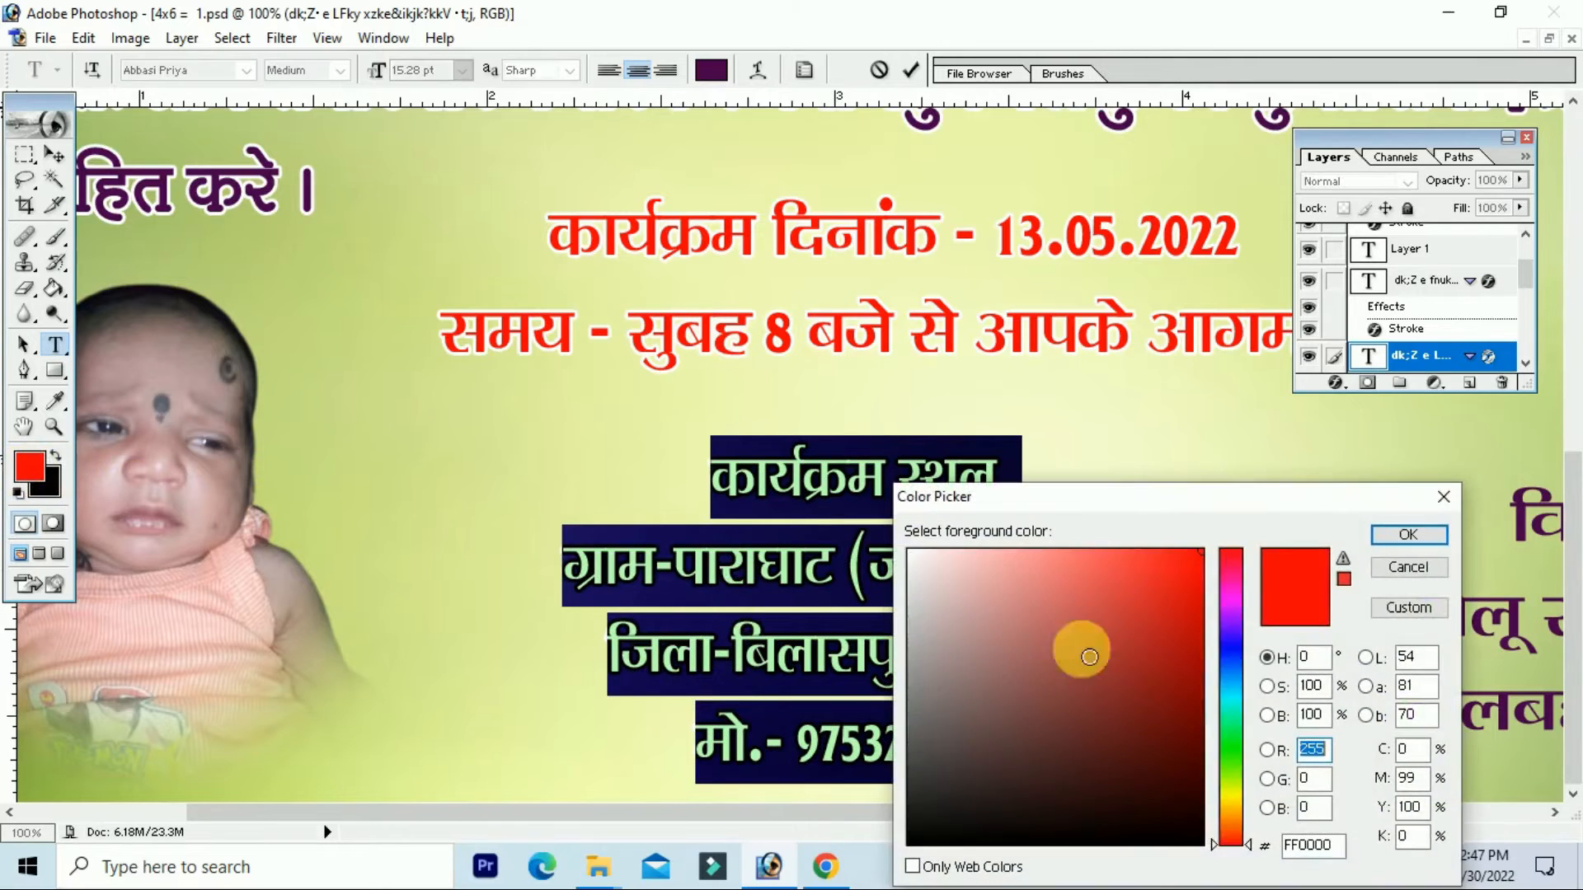
{"action": "left_click", "coordinate": [1239, 656]}
{"action": "left_click", "coordinate": [1200, 682]}
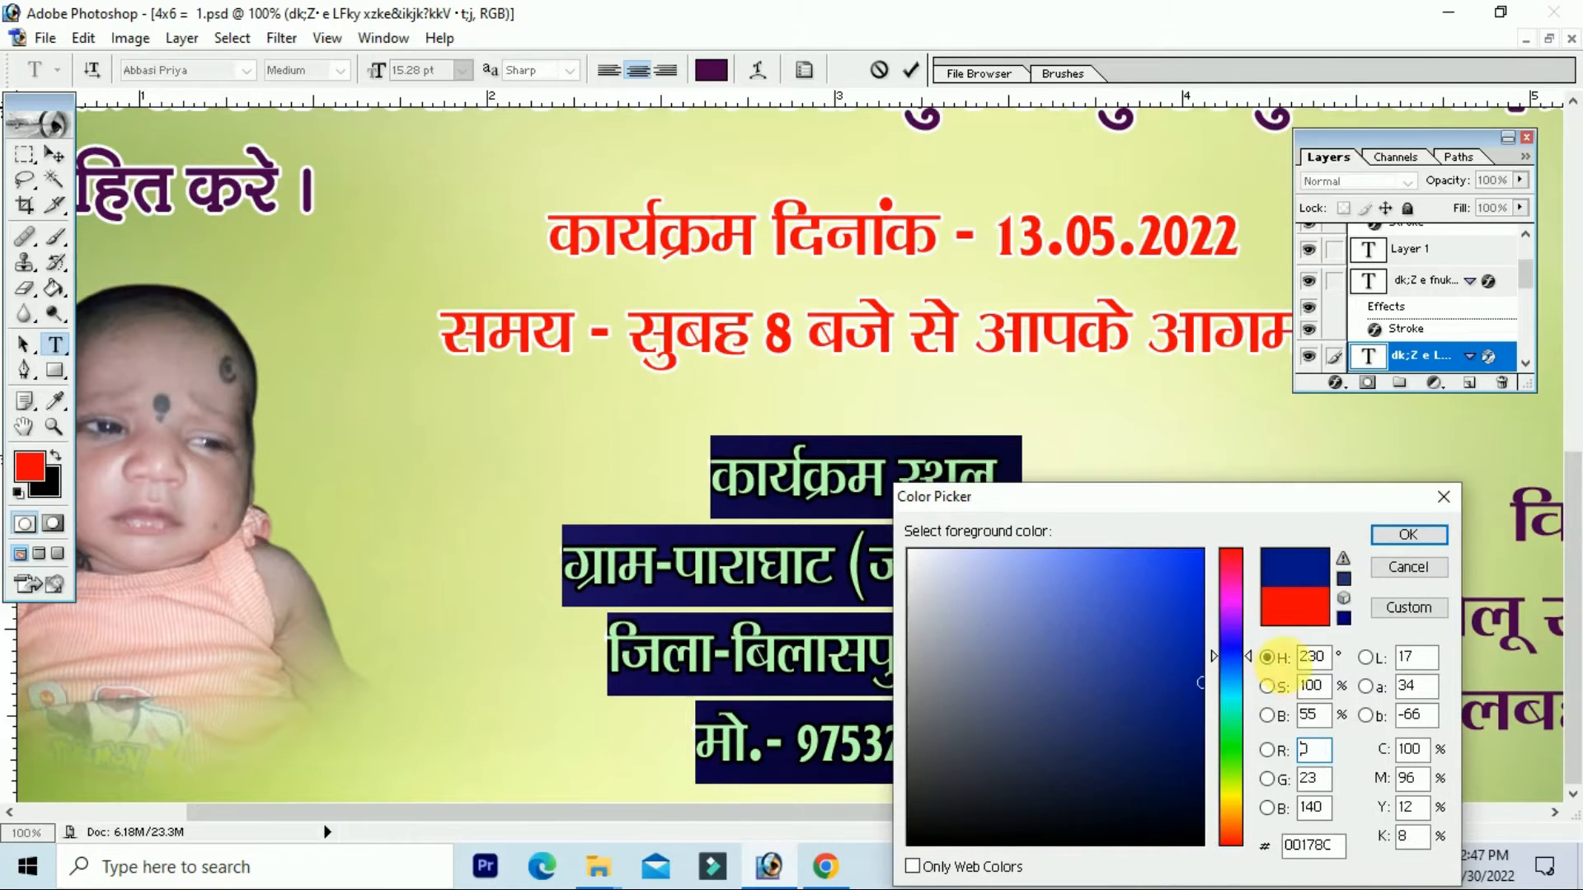
{"action": "left_click", "coordinate": [1406, 535]}
{"action": "left_click", "coordinate": [972, 513]}
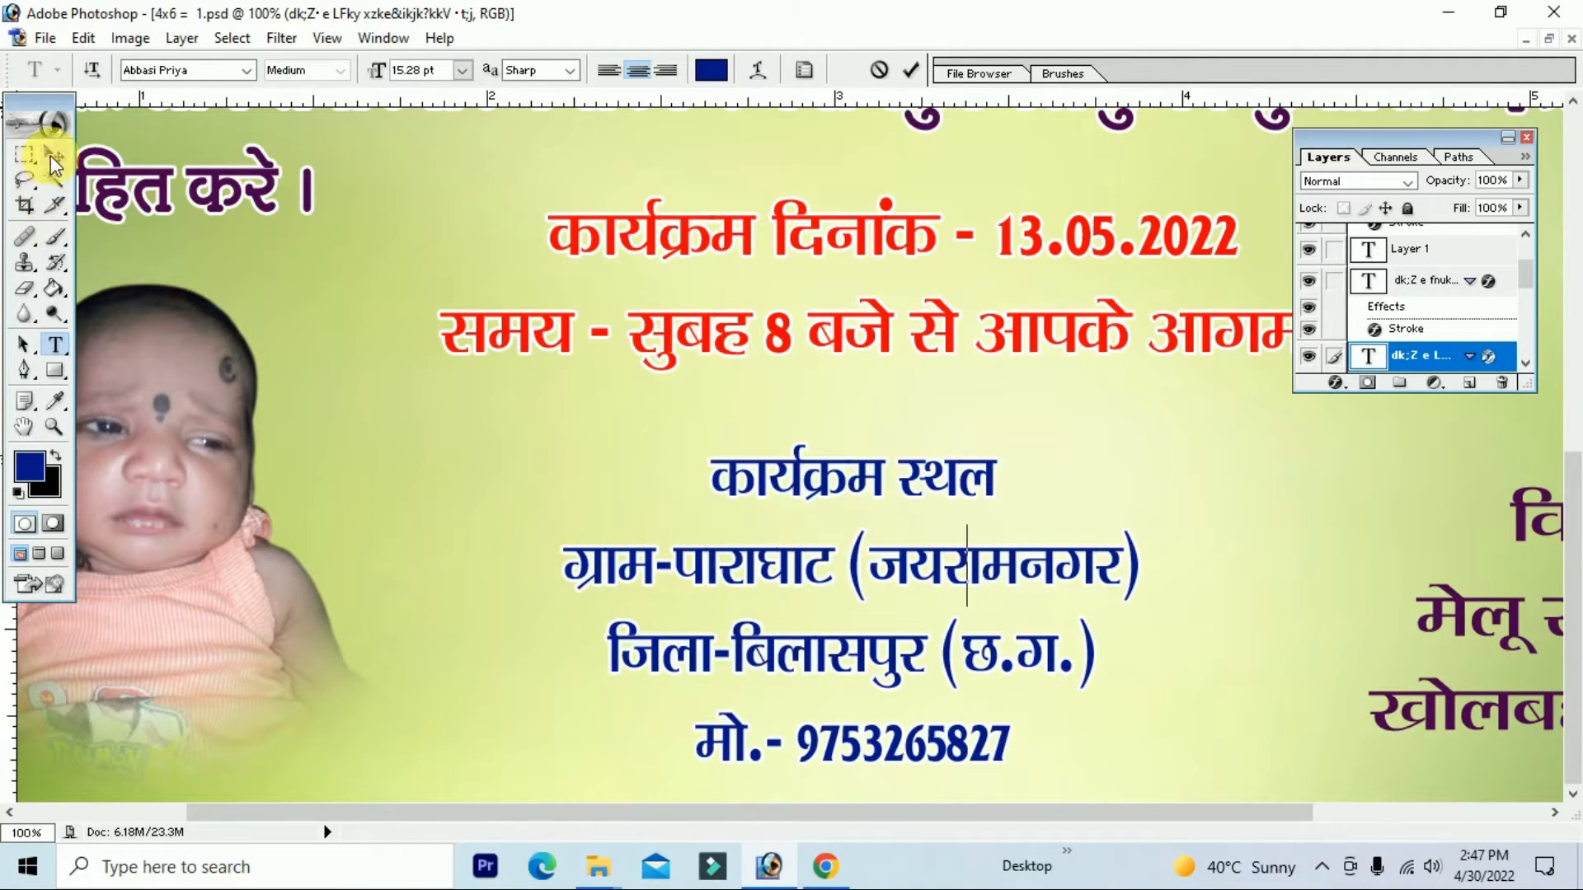
{"action": "left_click", "coordinate": [53, 159]}
{"action": "scroll", "coordinate": [770, 413], "scroll_direction": "right", "scroll_amount": 6}
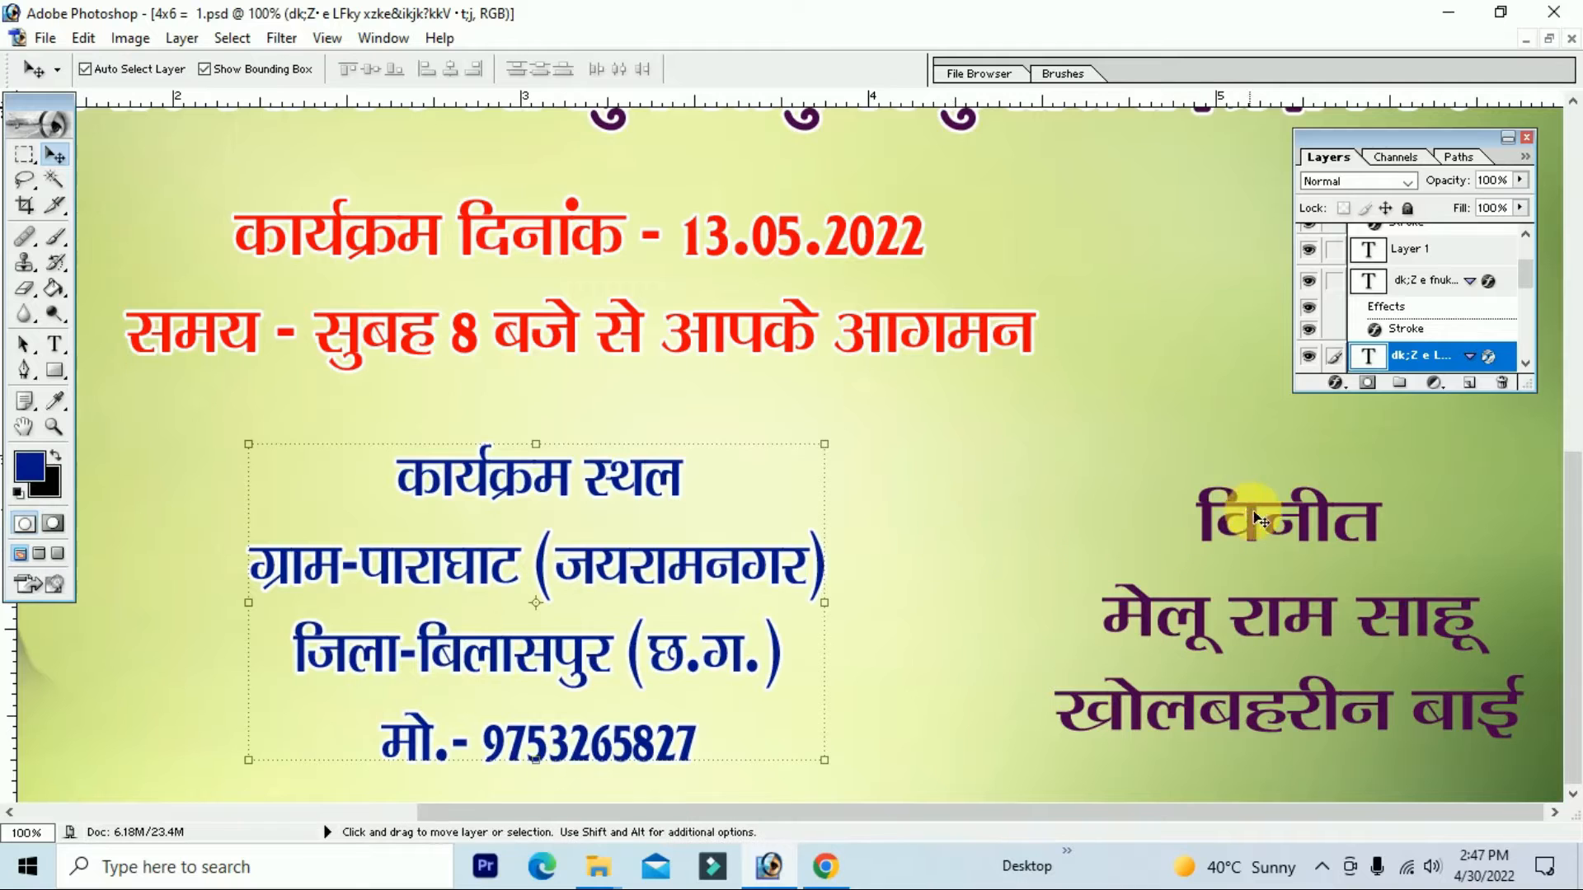
Step: Add a white Stroke to the three-line विनीत signatory block, then view at 66.7%
{"action": "left_click", "coordinate": [1304, 523]}
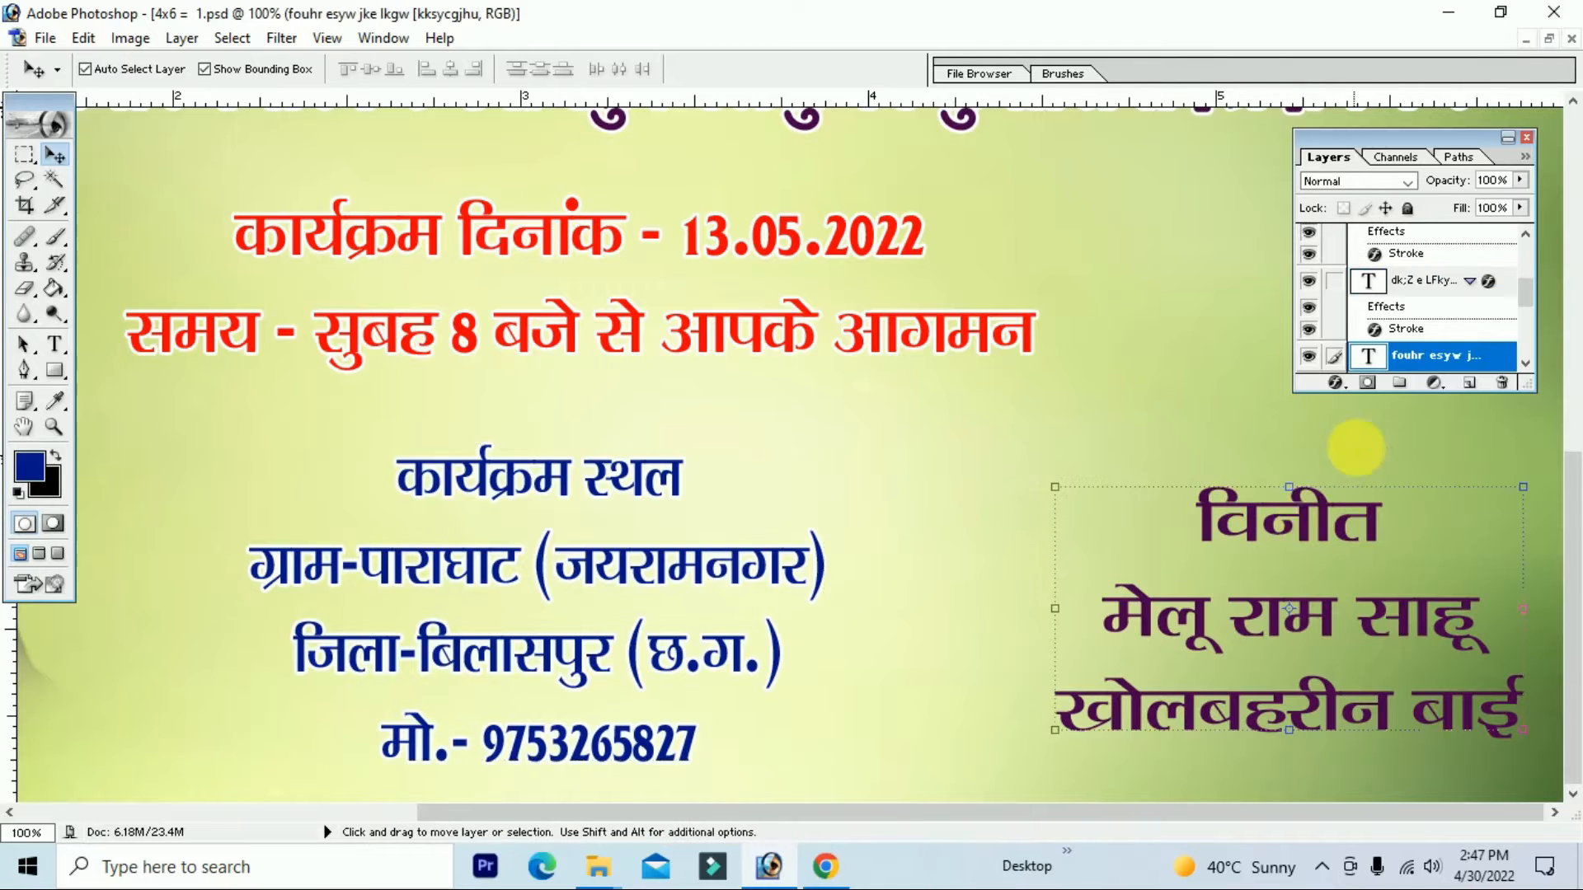
{"action": "left_click", "coordinate": [1346, 387]}
{"action": "left_click", "coordinate": [1392, 665]}
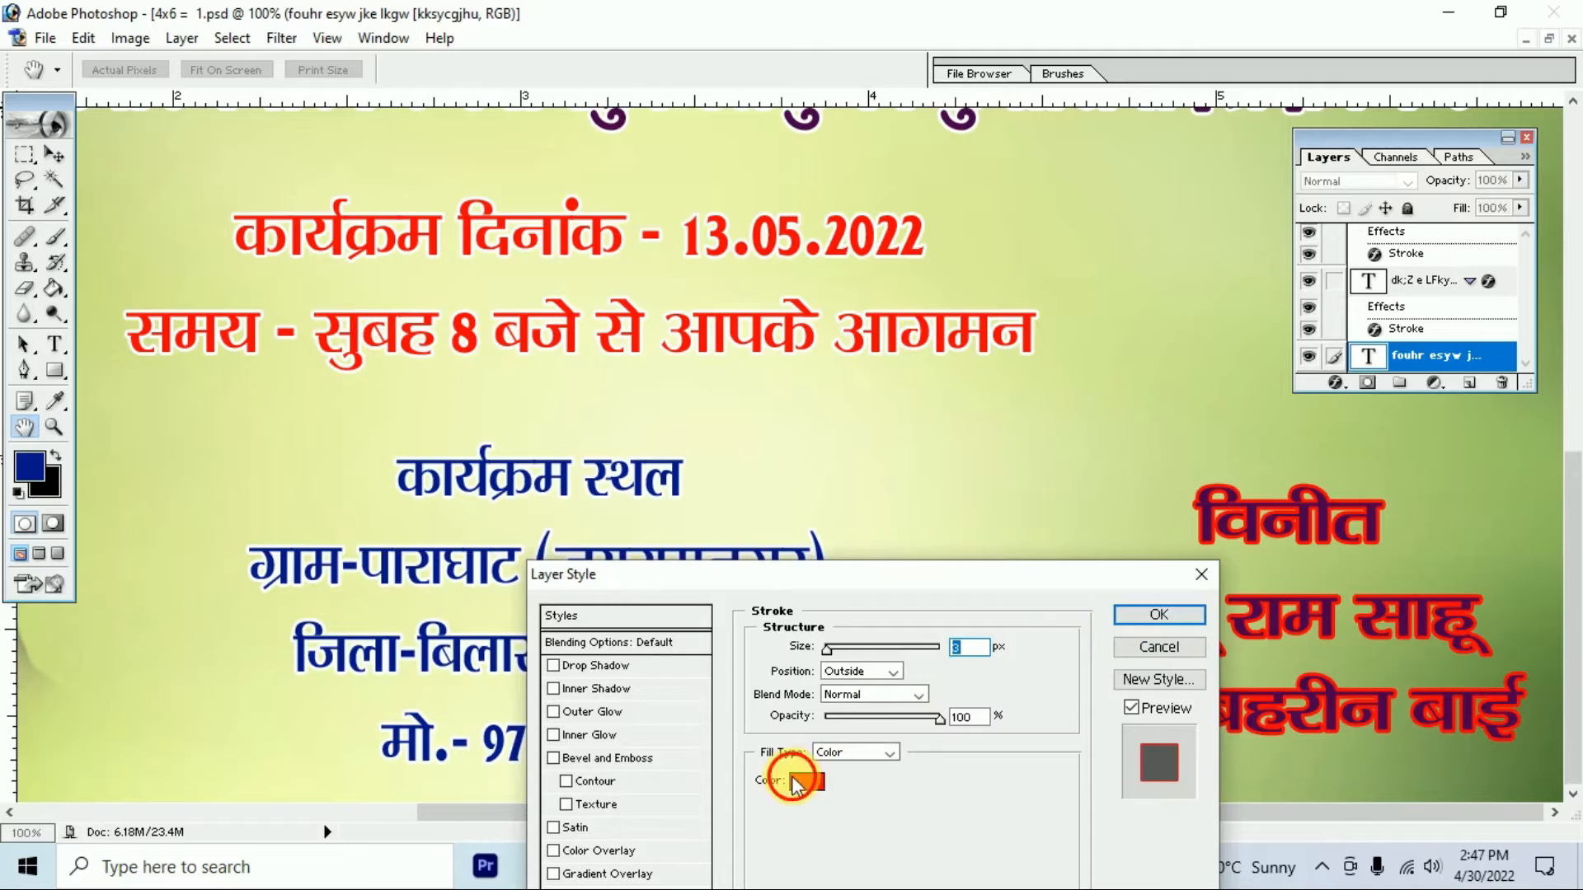
{"action": "left_click", "coordinate": [796, 781]}
{"action": "left_click_drag", "start_coordinate": [948, 660], "coordinate": [861, 476]}
{"action": "left_click", "coordinate": [1388, 558]}
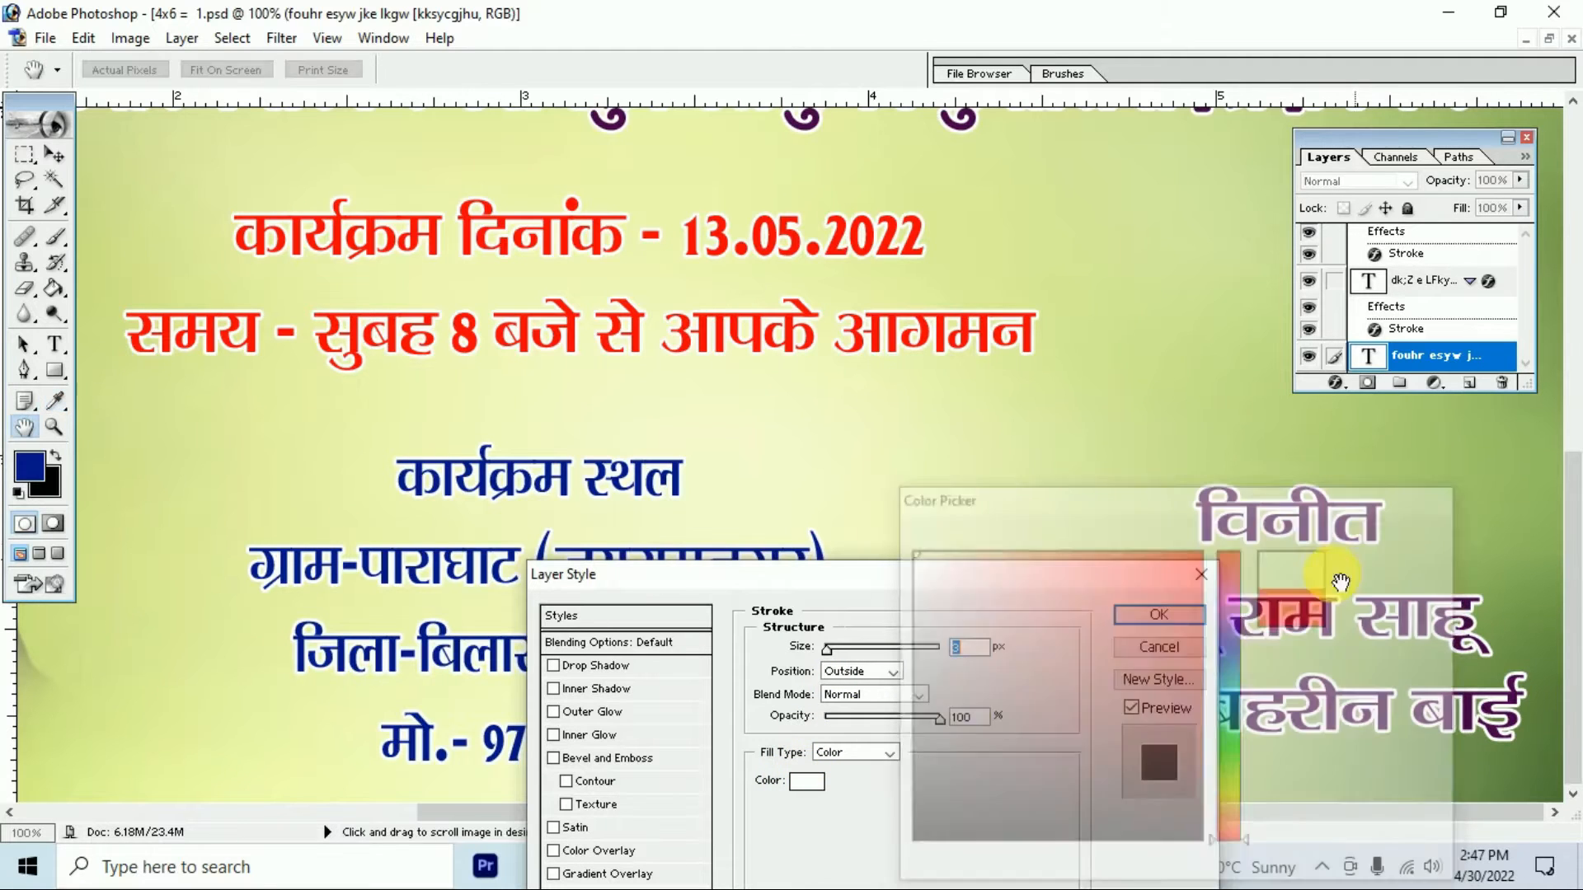
{"action": "left_click", "coordinate": [1189, 612]}
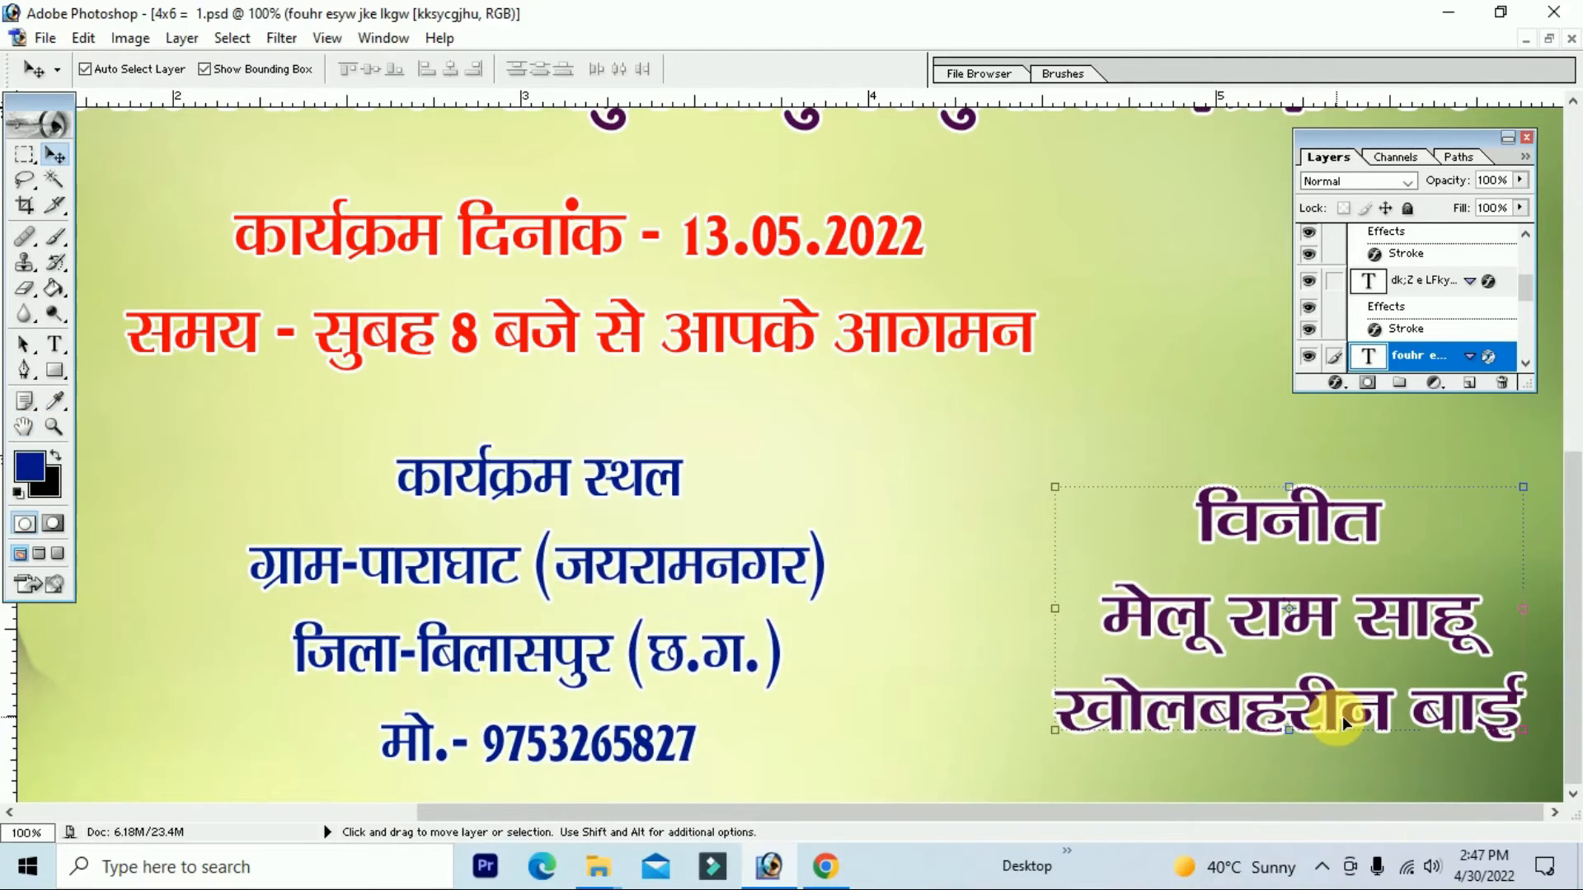
{"action": "key", "text": "ctrl+minus"}
{"action": "key", "text": "ctrl+minus"}
{"action": "key", "text": "ctrl+minus"}
{"action": "key", "text": "ctrl+plus"}
{"action": "key", "text": "ctrl+plus"}
Step: Switch the जन्मोत्सव आमंत्रण title's font to Abbasi Vishal
{"action": "scroll", "coordinate": [907, 346], "scroll_direction": "up", "scroll_amount": 3}
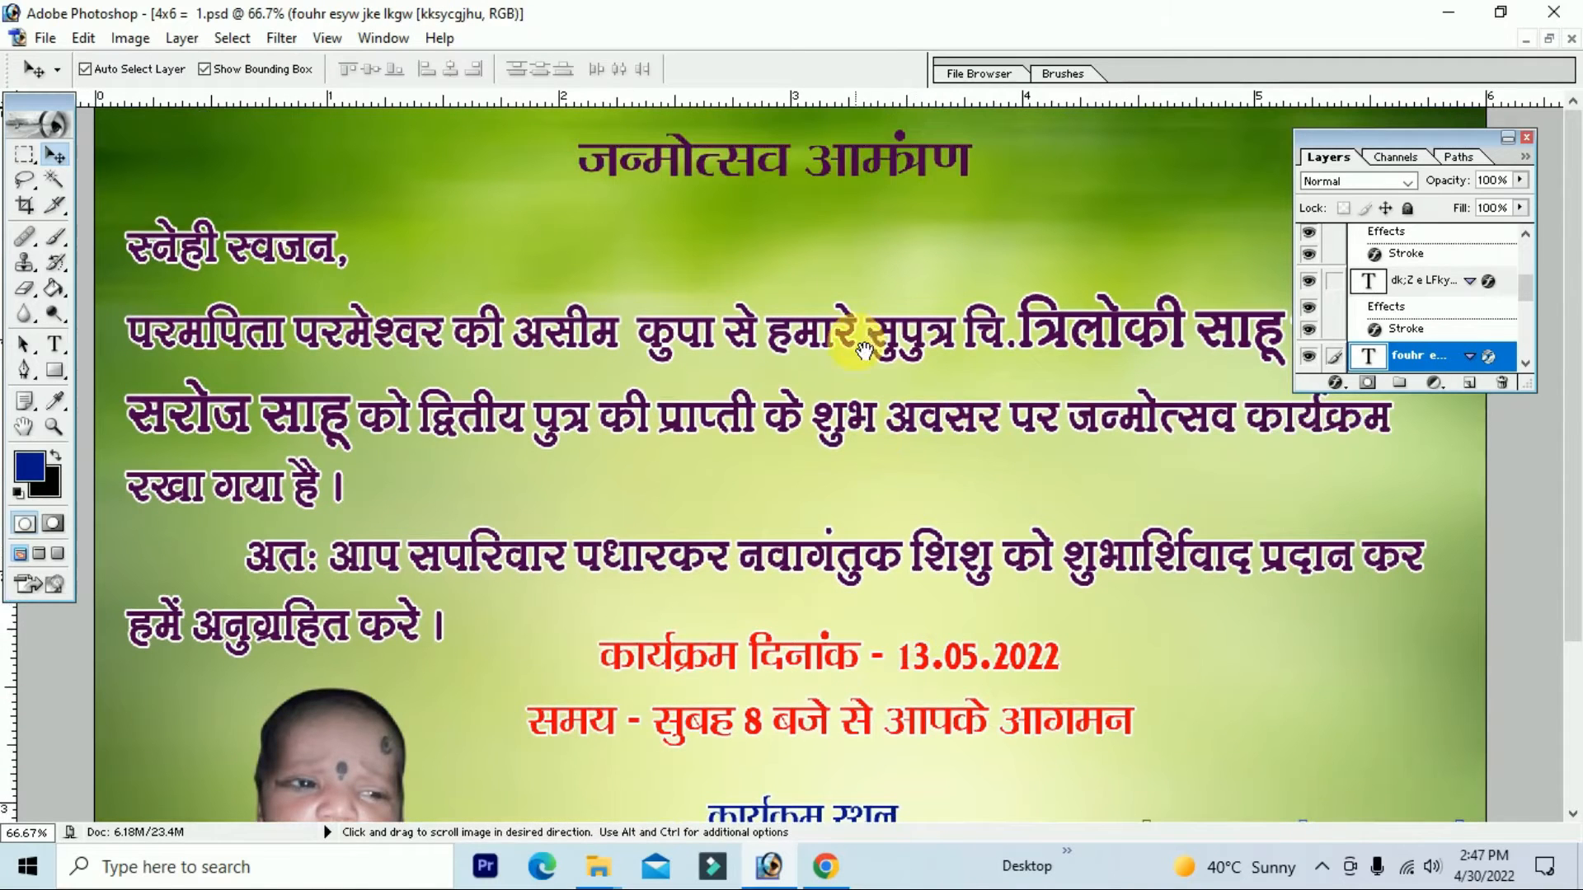
{"action": "left_click", "coordinate": [858, 166]}
{"action": "left_click", "coordinate": [858, 166]}
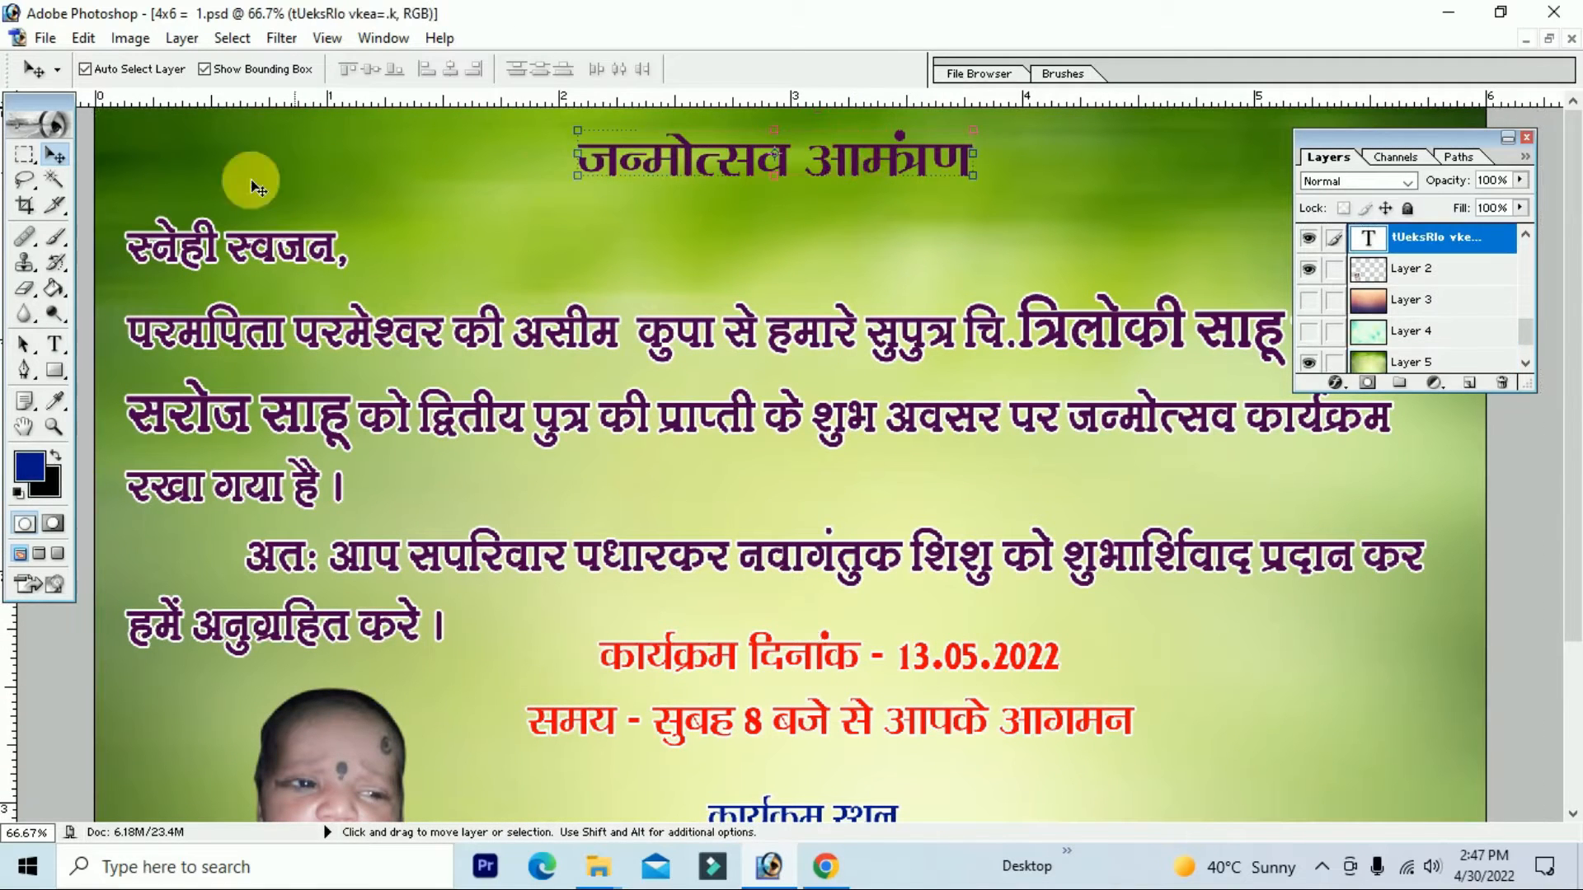
{"action": "left_click", "coordinate": [54, 345]}
{"action": "left_click", "coordinate": [754, 186]}
{"action": "key", "text": "ctrl+a"}
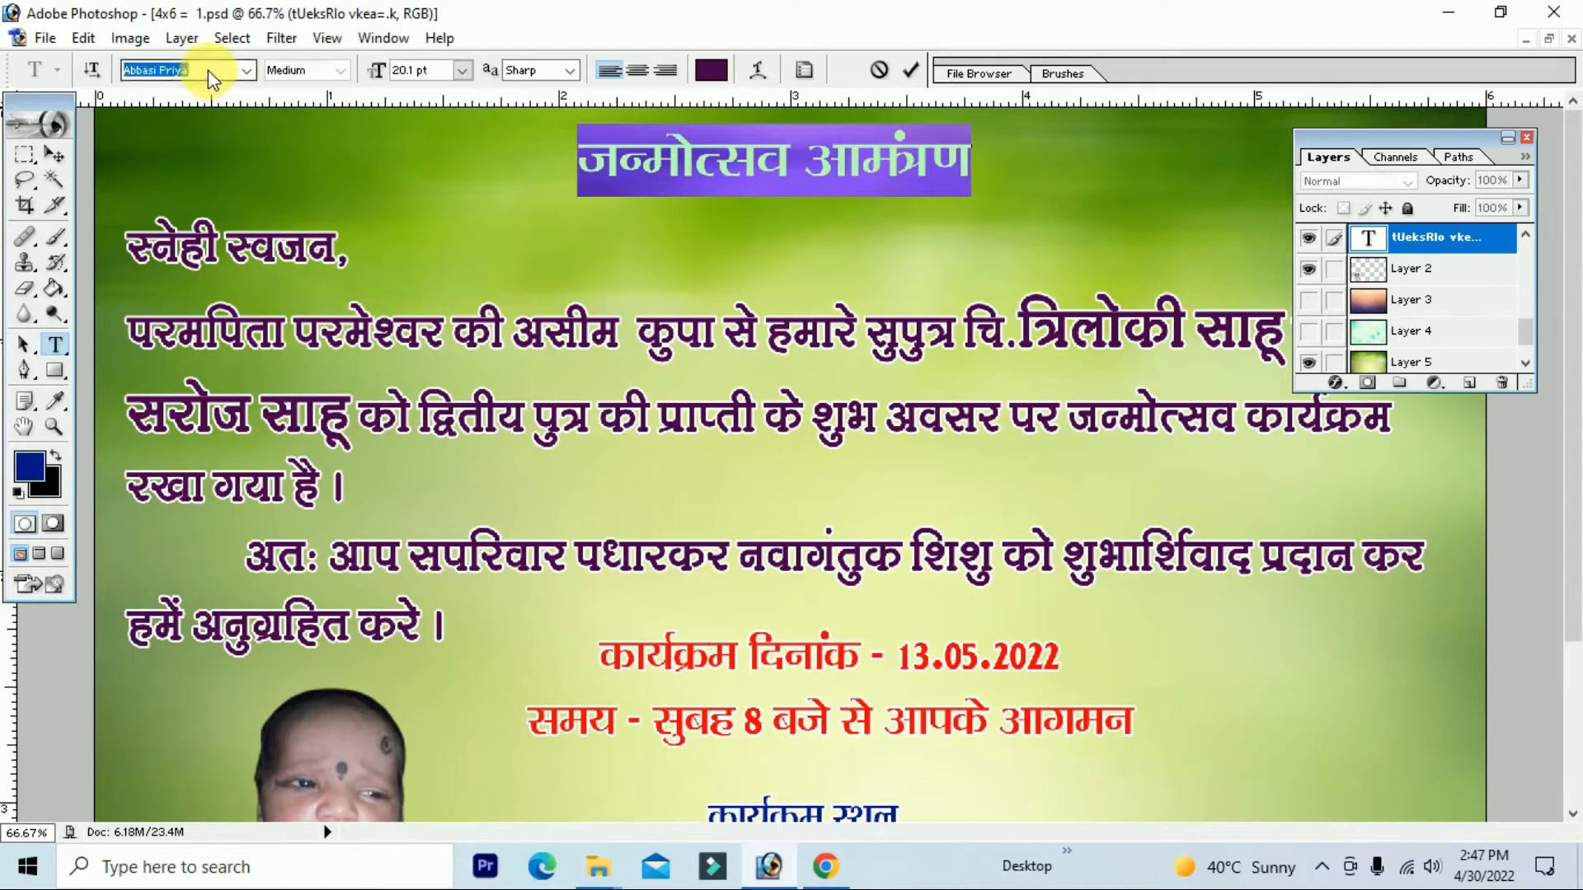
{"action": "key", "text": "Down"}
{"action": "key", "text": "Down"}
{"action": "key", "text": "Down"}
{"action": "key", "text": "Down"}
{"action": "key", "text": "Down"}
{"action": "key", "text": "Down"}
{"action": "key", "text": "Down"}
{"action": "key", "text": "Up"}
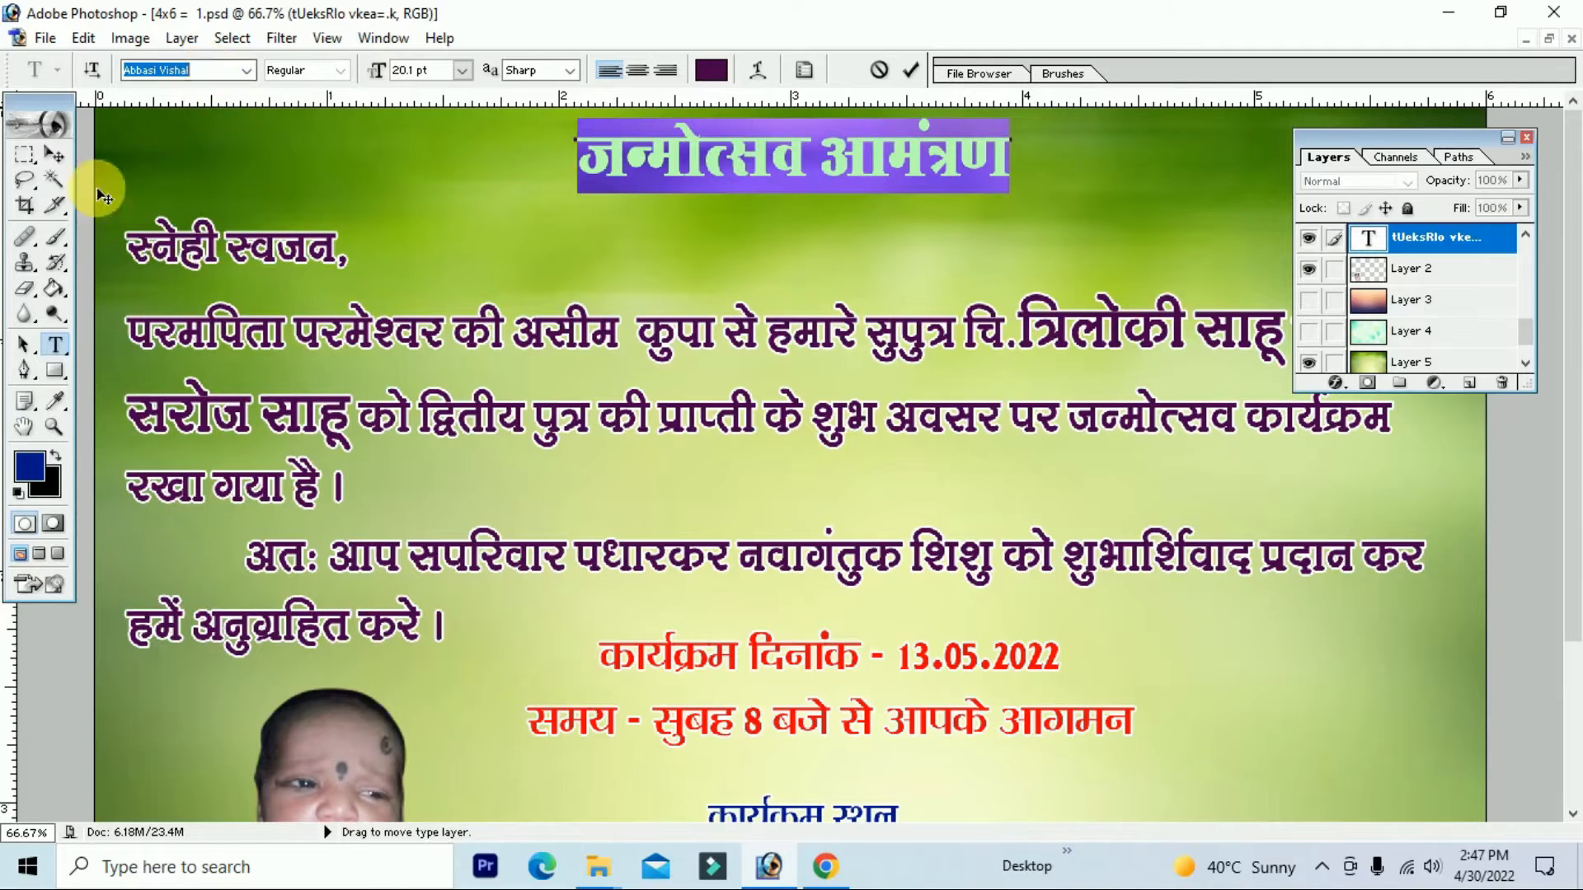
{"action": "left_click", "coordinate": [57, 154]}
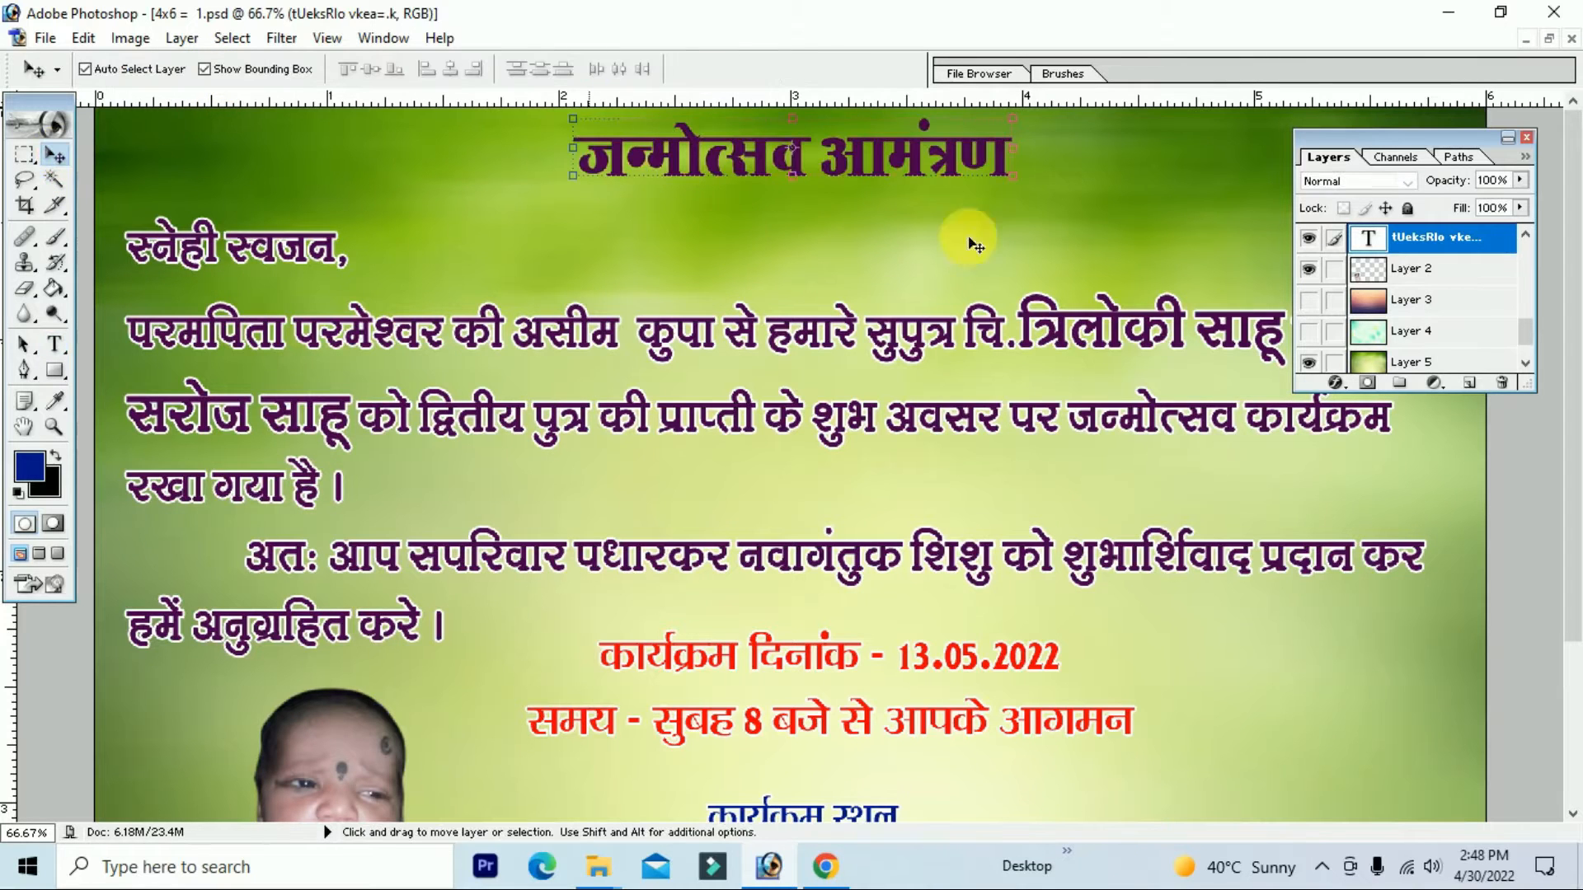
Step: Give the title a white Normal drop shadow: 0 px distance, 21% spread, 100 px size
{"action": "left_click", "coordinate": [1342, 387]}
{"action": "left_click", "coordinate": [1187, 445]}
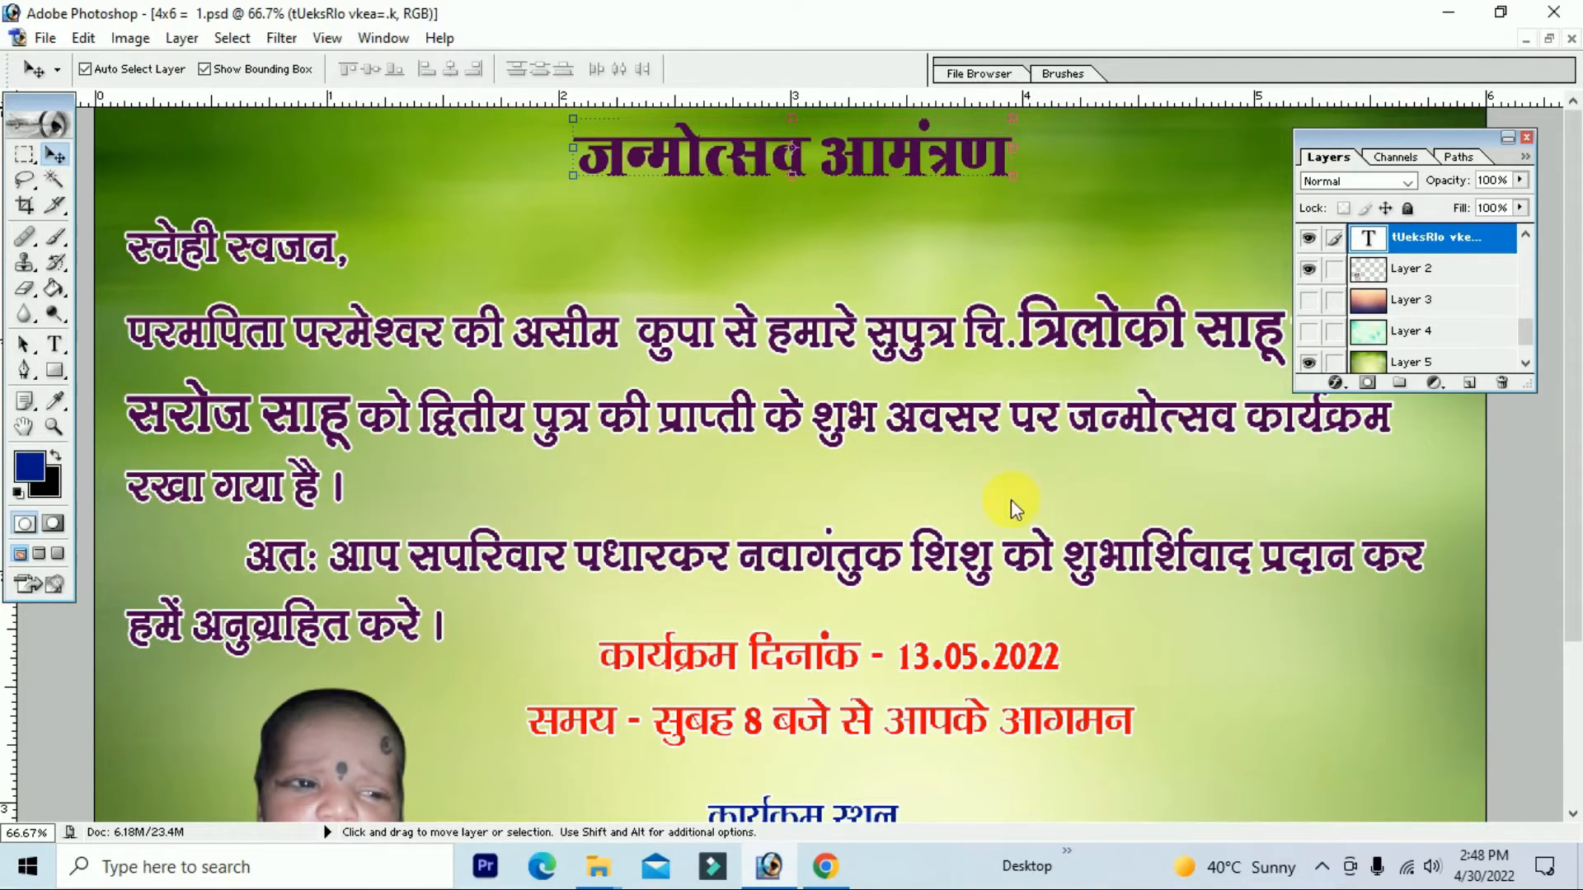
{"action": "left_click_drag", "start_coordinate": [933, 671], "coordinate": [940, 669]}
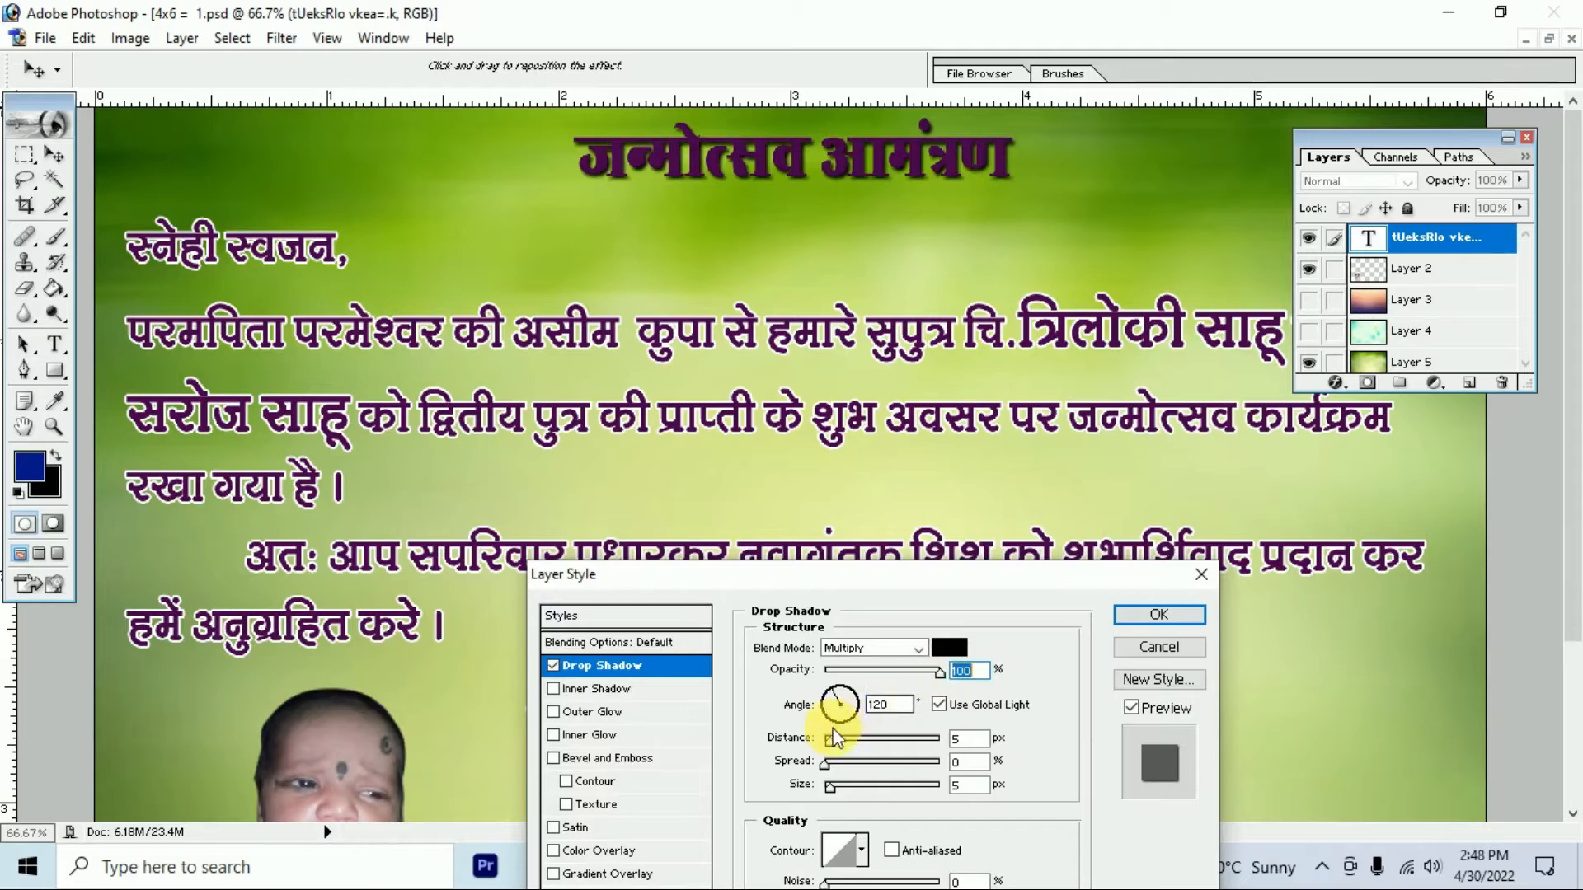
{"action": "left_click_drag", "start_coordinate": [842, 744], "coordinate": [805, 744]}
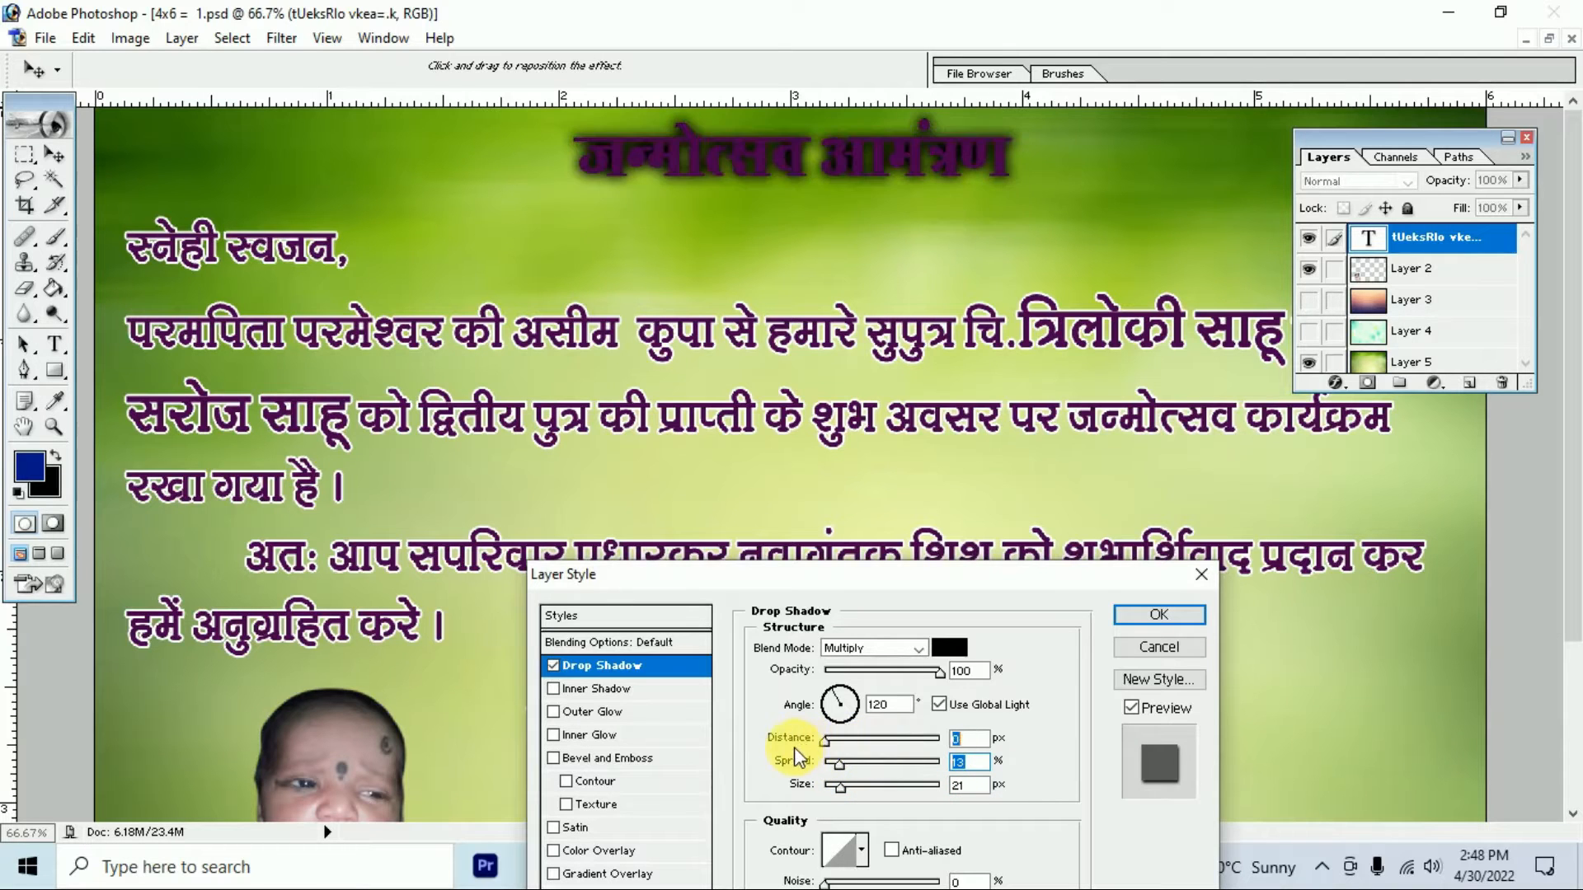
{"action": "left_click", "coordinate": [915, 648]}
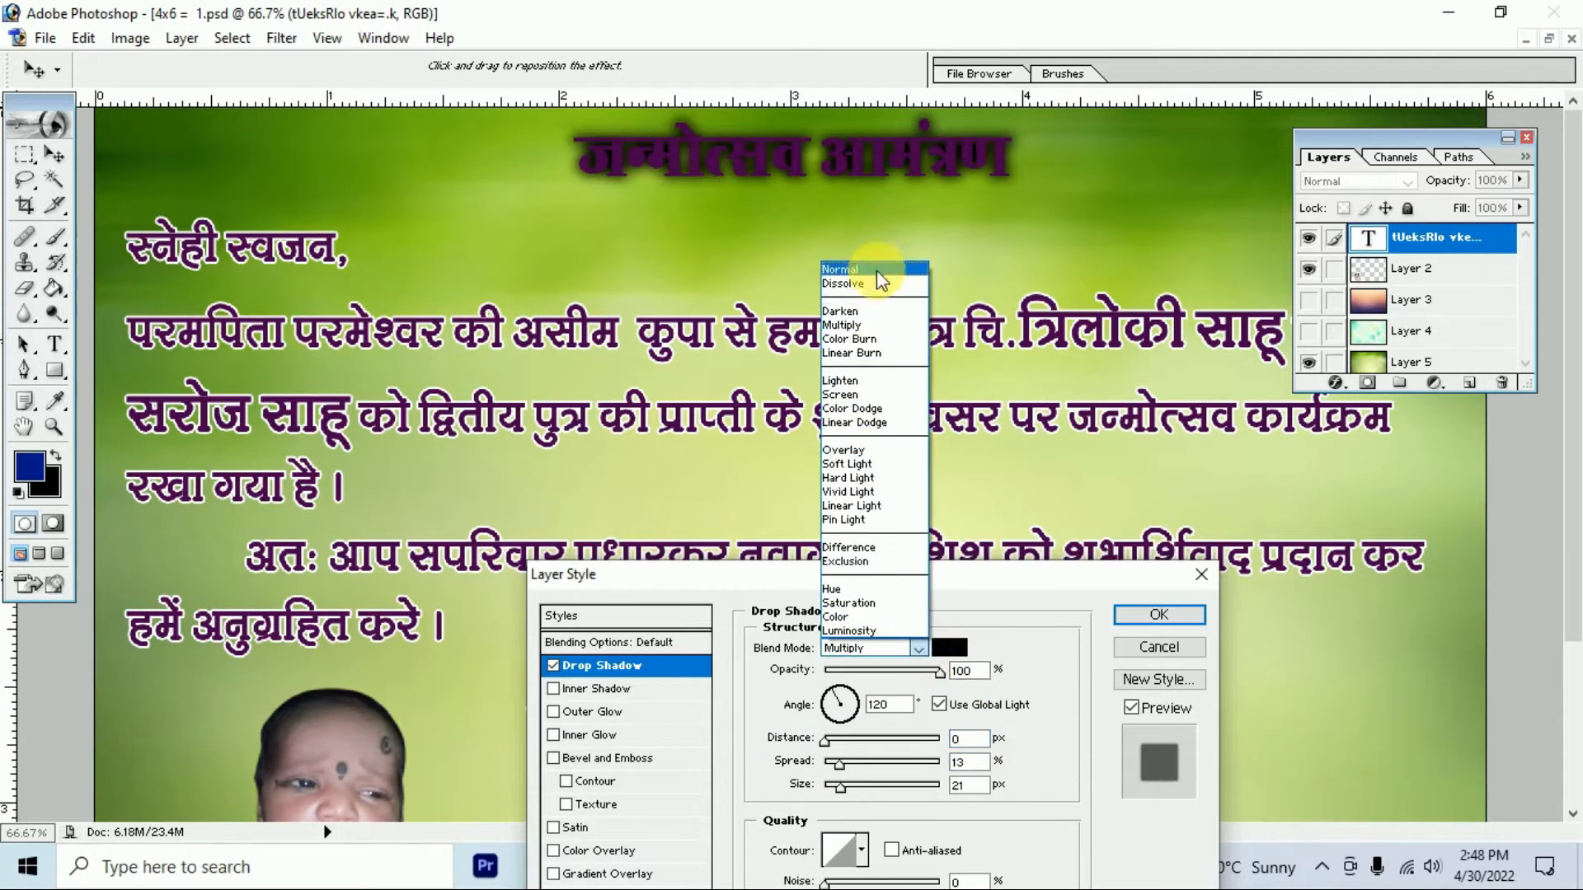
{"action": "left_click", "coordinate": [906, 266]}
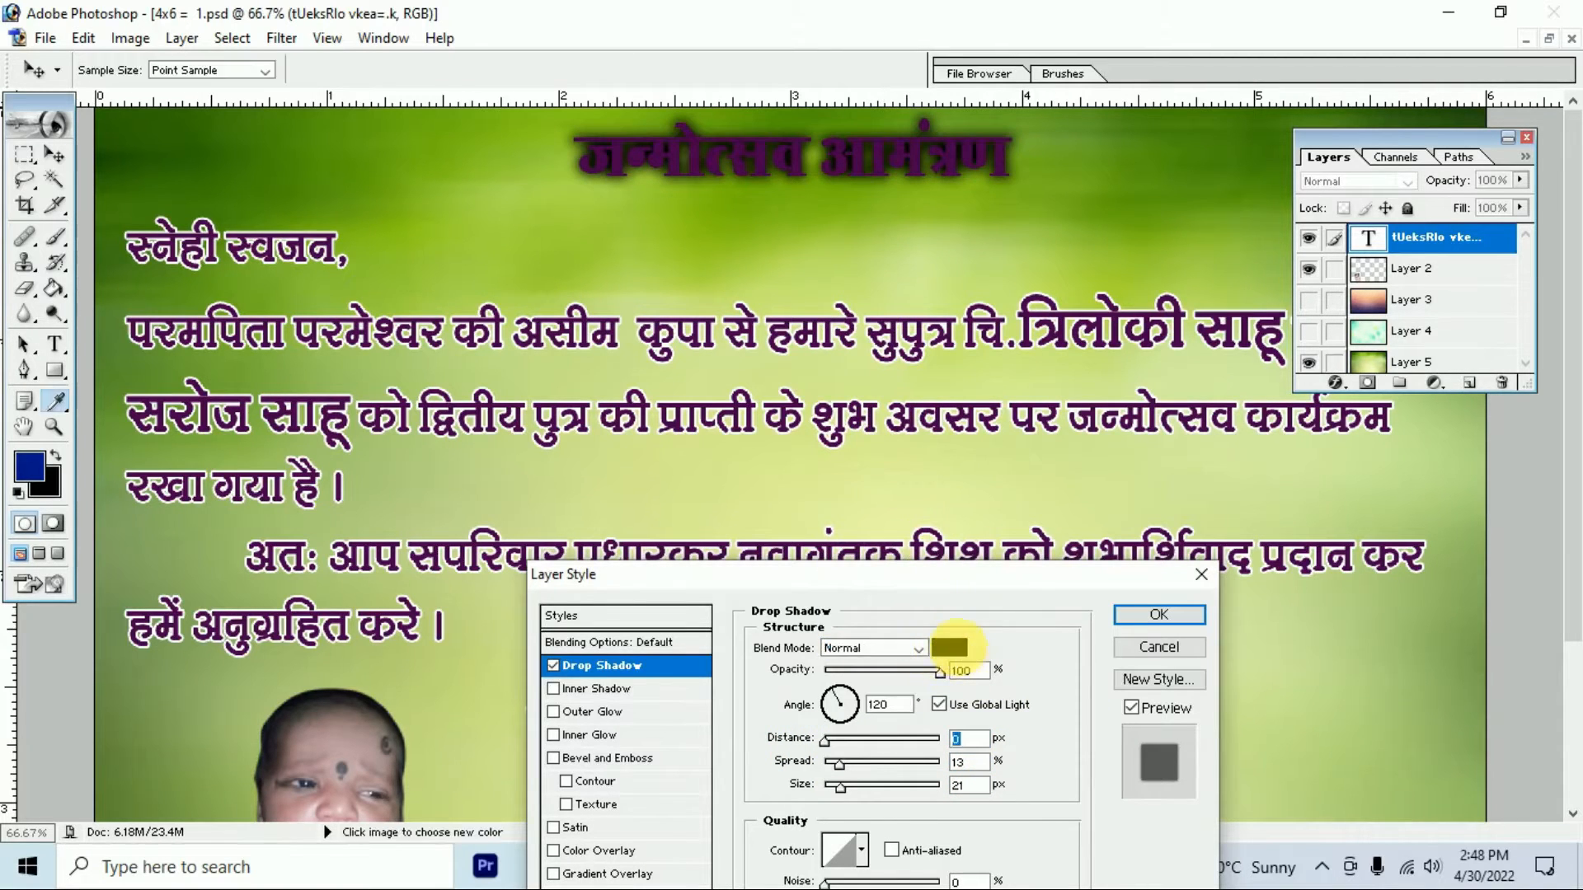
{"action": "left_click", "coordinate": [950, 648]}
{"action": "left_click", "coordinate": [910, 552]}
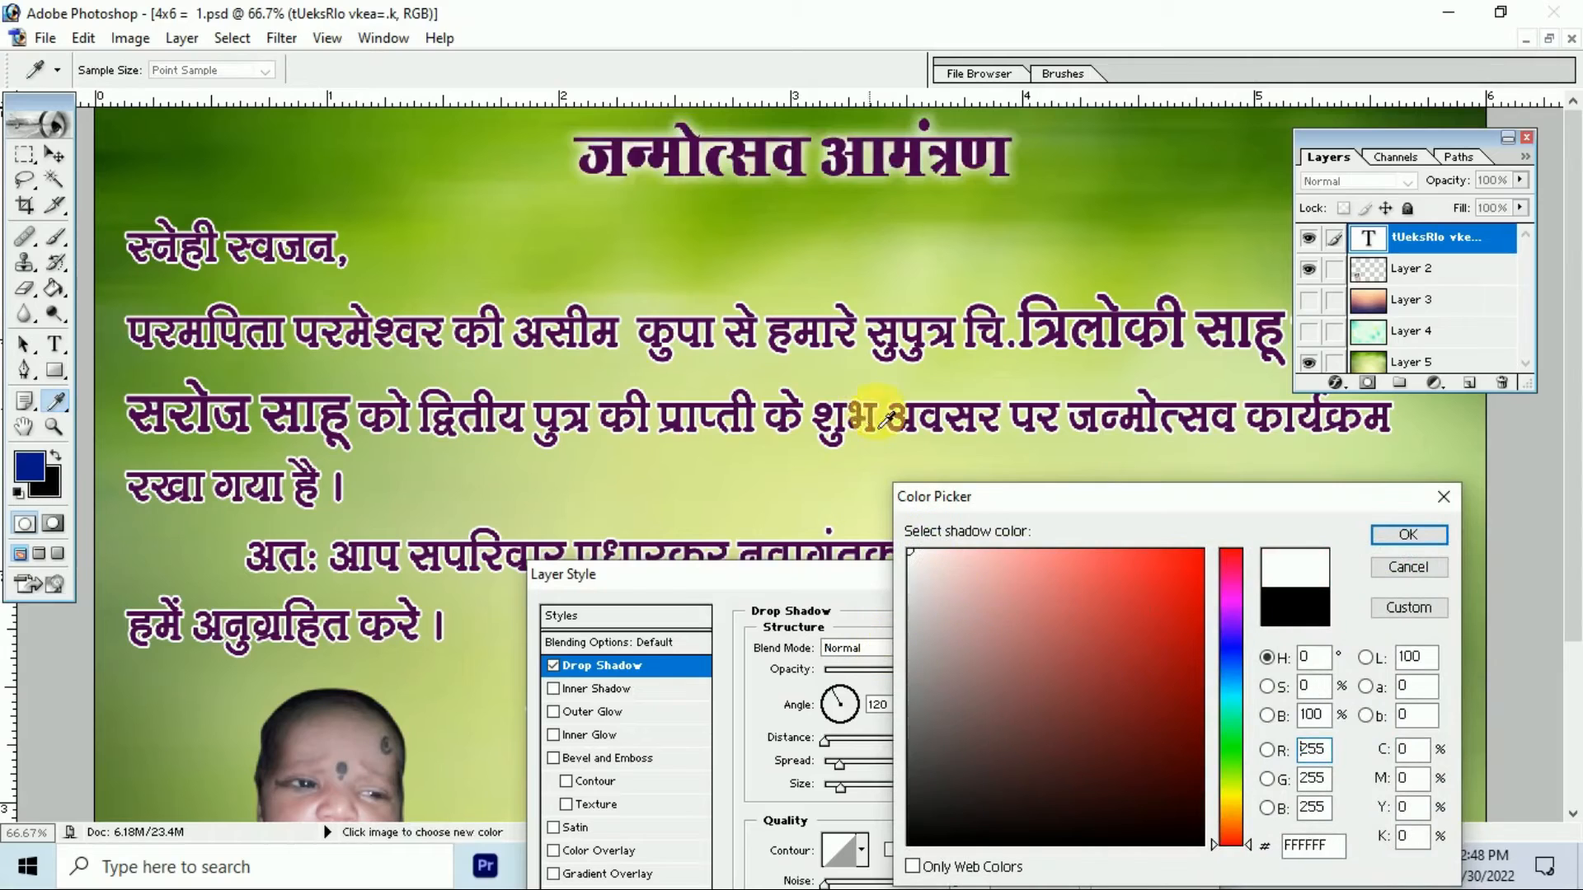
{"action": "left_click", "coordinate": [1410, 538]}
{"action": "left_click_drag", "start_coordinate": [848, 759], "coordinate": [874, 788]}
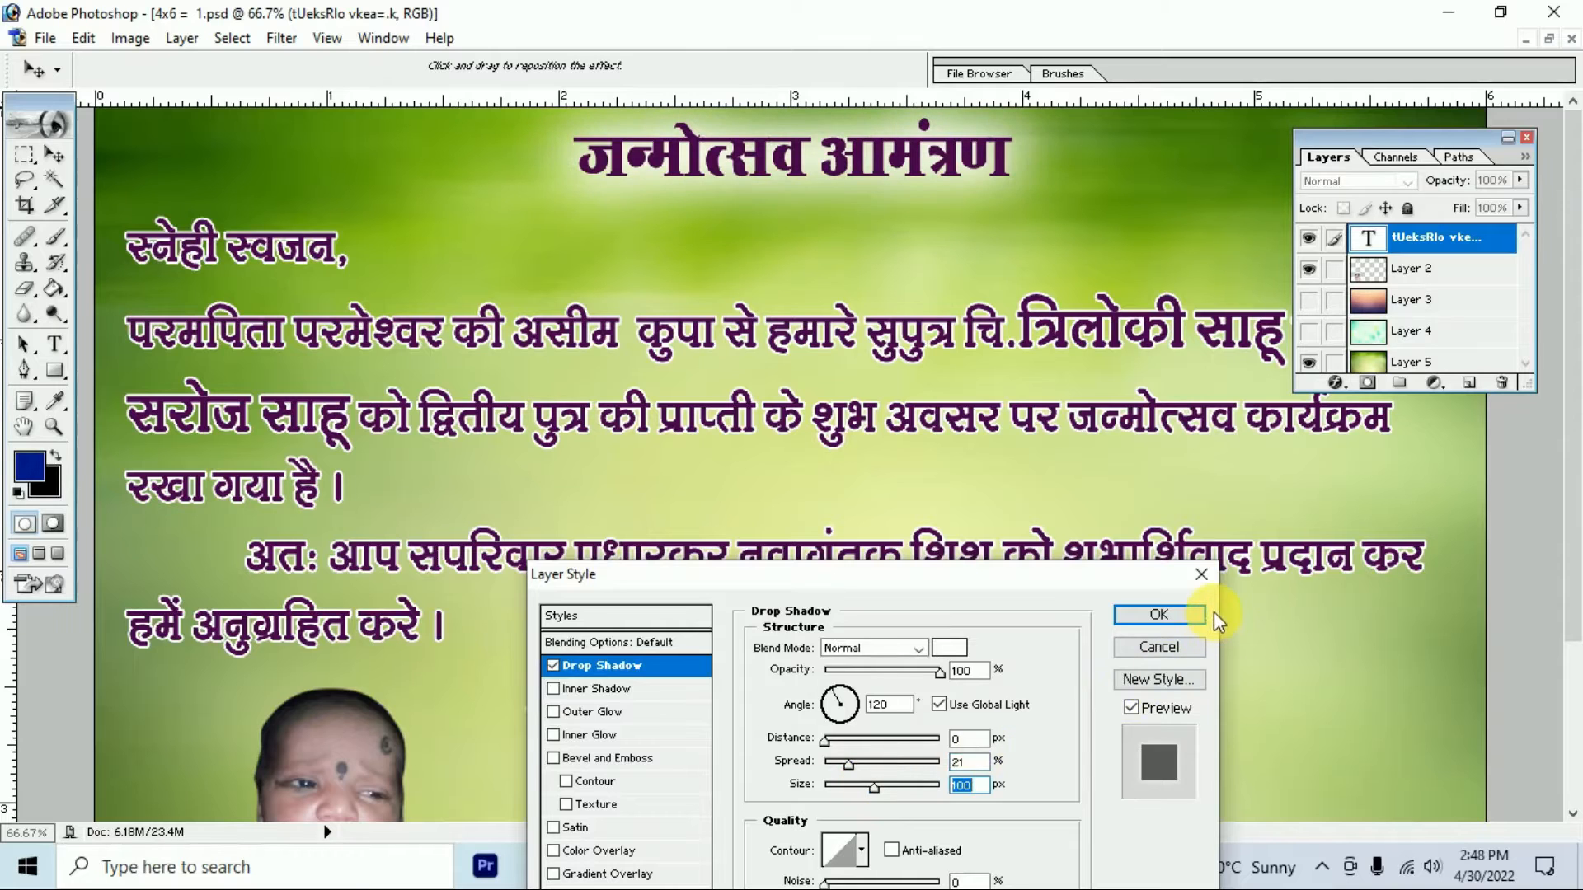
{"action": "left_click", "coordinate": [1170, 615]}
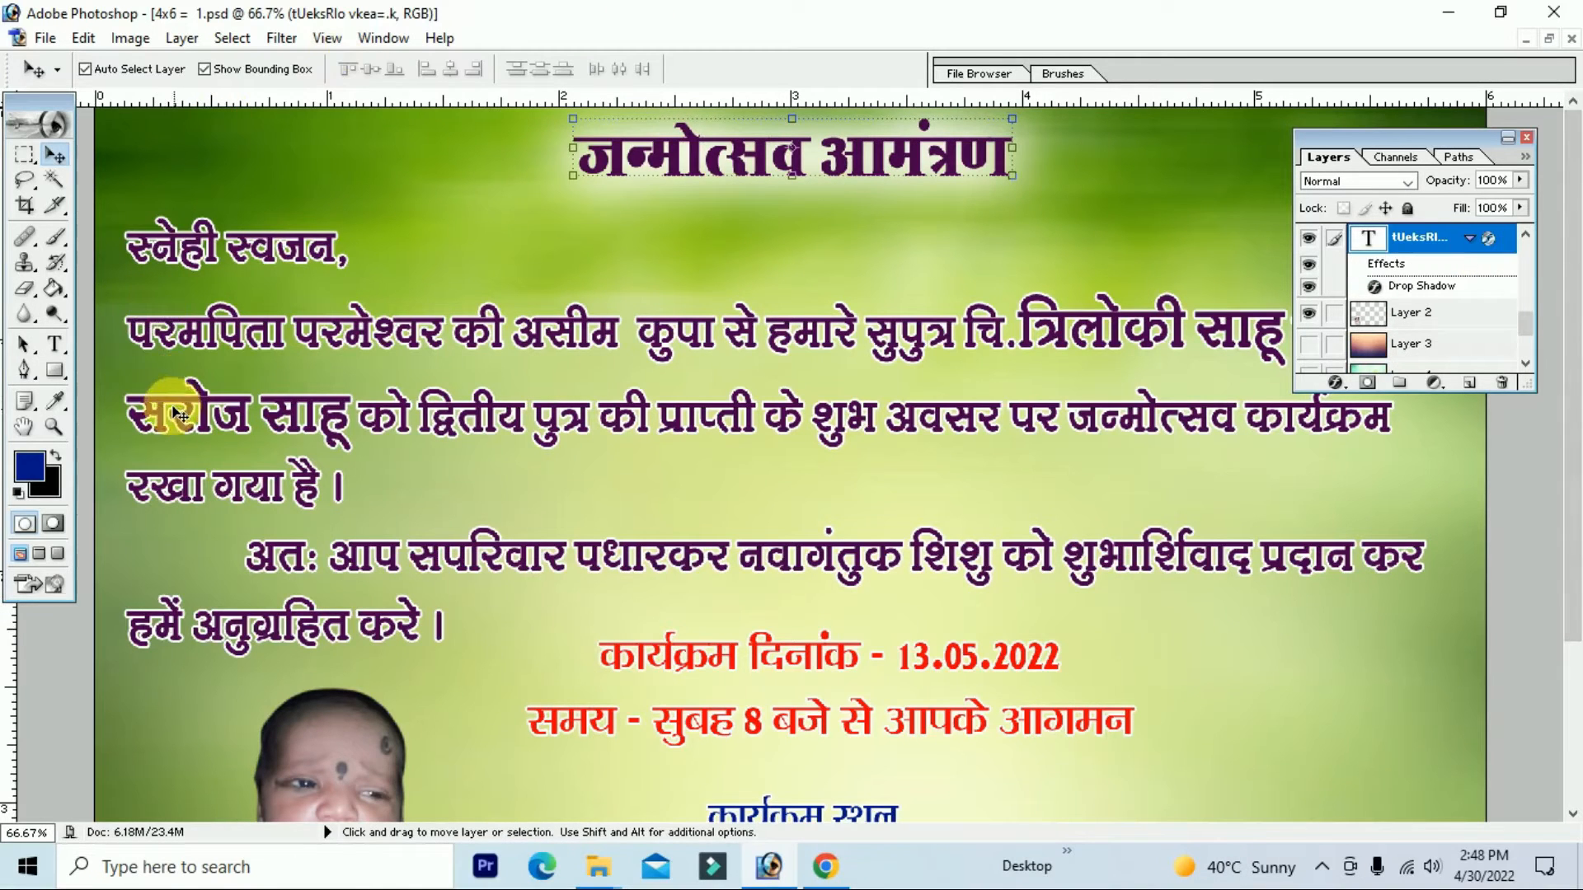
Step: Recolour the जन्मोत्सव आमंत्रण title text to magenta A9009B
{"action": "left_click", "coordinate": [54, 345]}
{"action": "left_click", "coordinate": [647, 158]}
{"action": "key", "text": "ctrl+a"}
{"action": "left_click", "coordinate": [29, 466]}
{"action": "mouse_move", "coordinate": [1222, 606]}
{"action": "left_mouse_down"}
{"action": "mouse_move", "coordinate": [1215, 549]}
{"action": "mouse_move", "coordinate": [1230, 607]}
{"action": "mouse_move", "coordinate": [1230, 593]}
{"action": "left_mouse_up"}
{"action": "left_click_drag", "start_coordinate": [1181, 654], "coordinate": [1206, 649]}
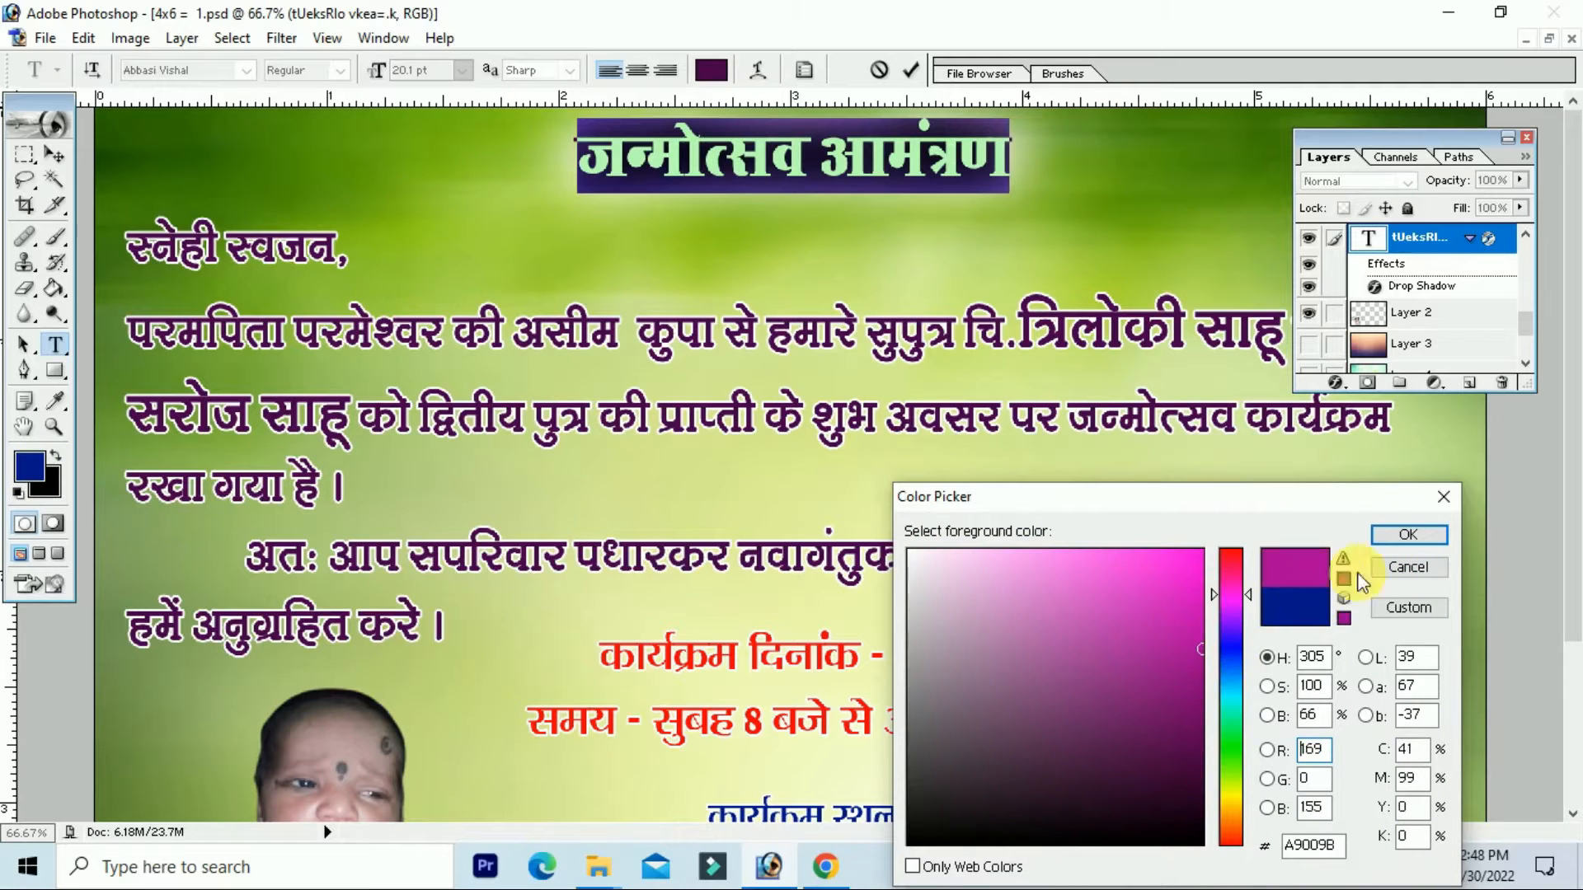
{"action": "left_click", "coordinate": [1408, 536]}
{"action": "key", "text": "ctrl+h"}
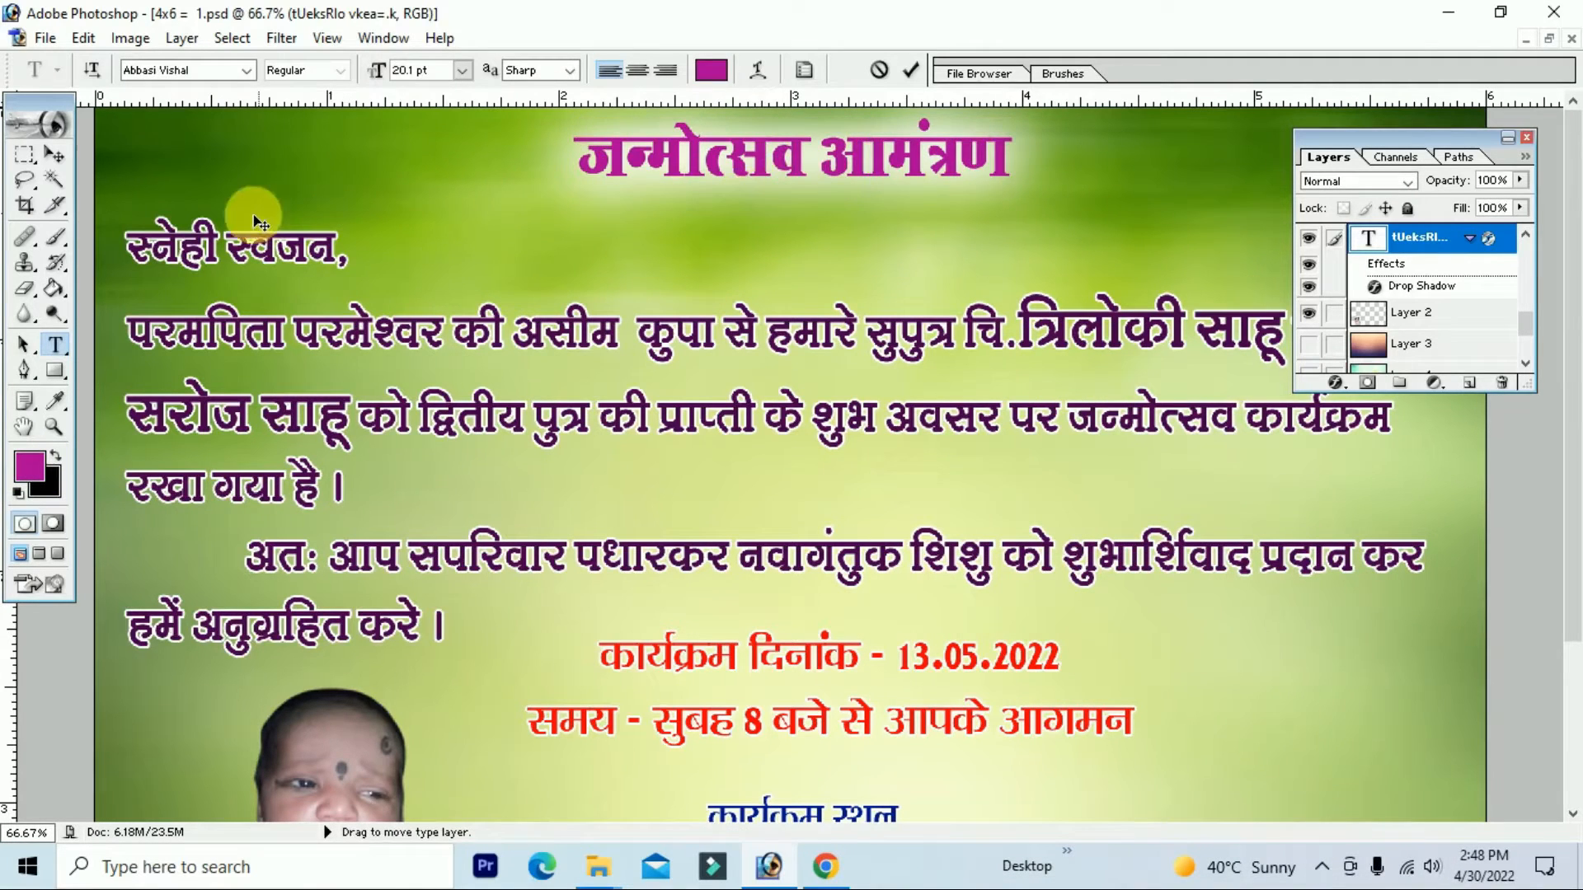
{"action": "left_click", "coordinate": [57, 153]}
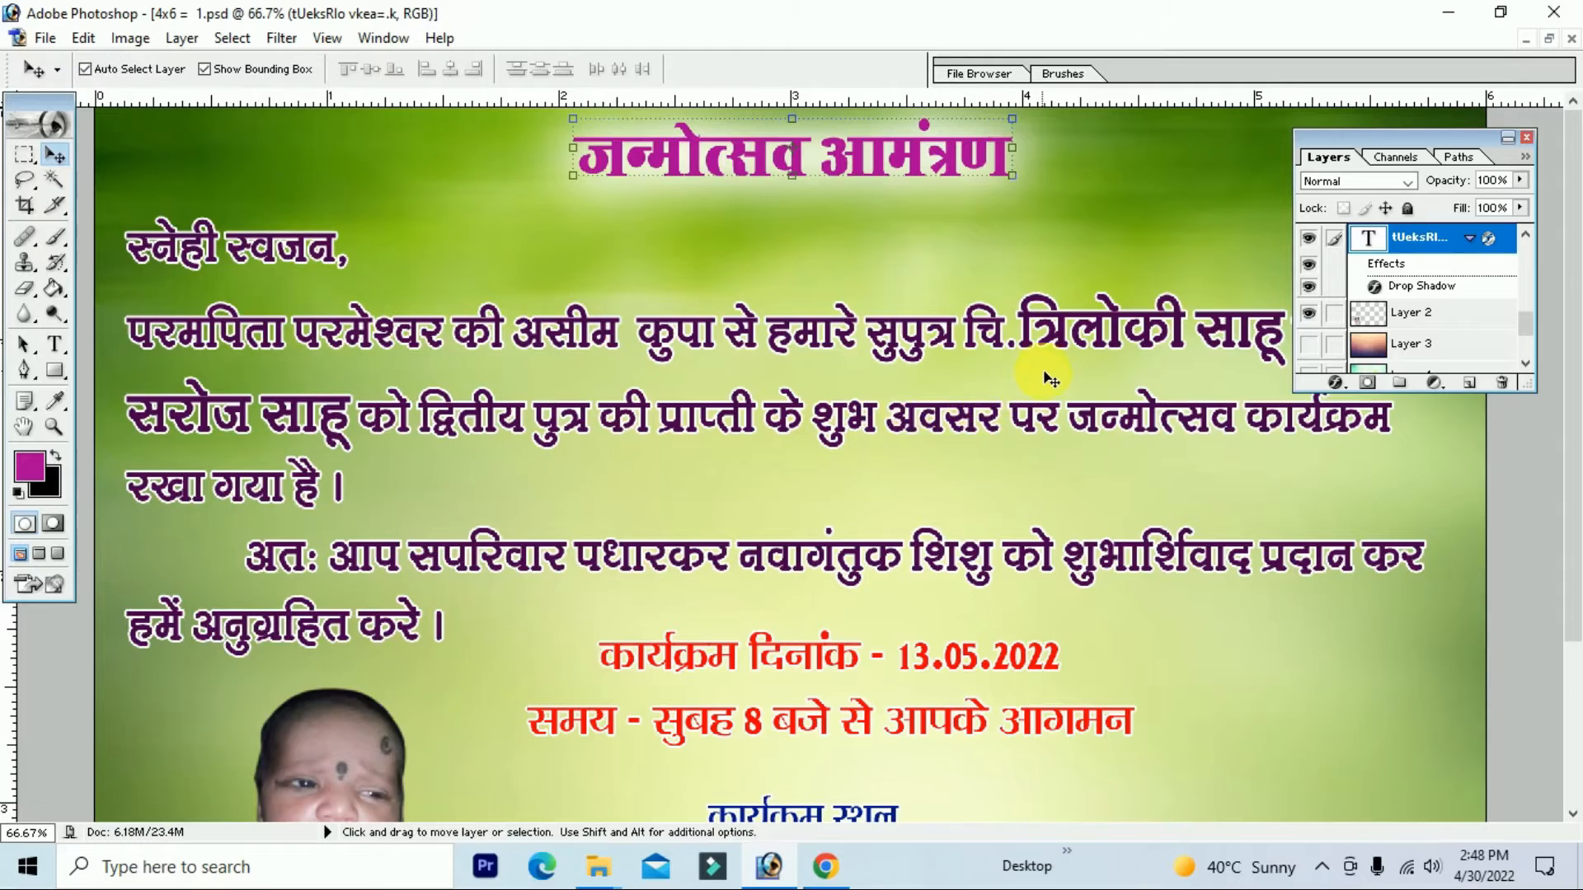
{"action": "key", "text": "ctrl+minus"}
{"action": "key", "text": "ctrl+minus"}
{"action": "key", "text": "ctrl+plus"}
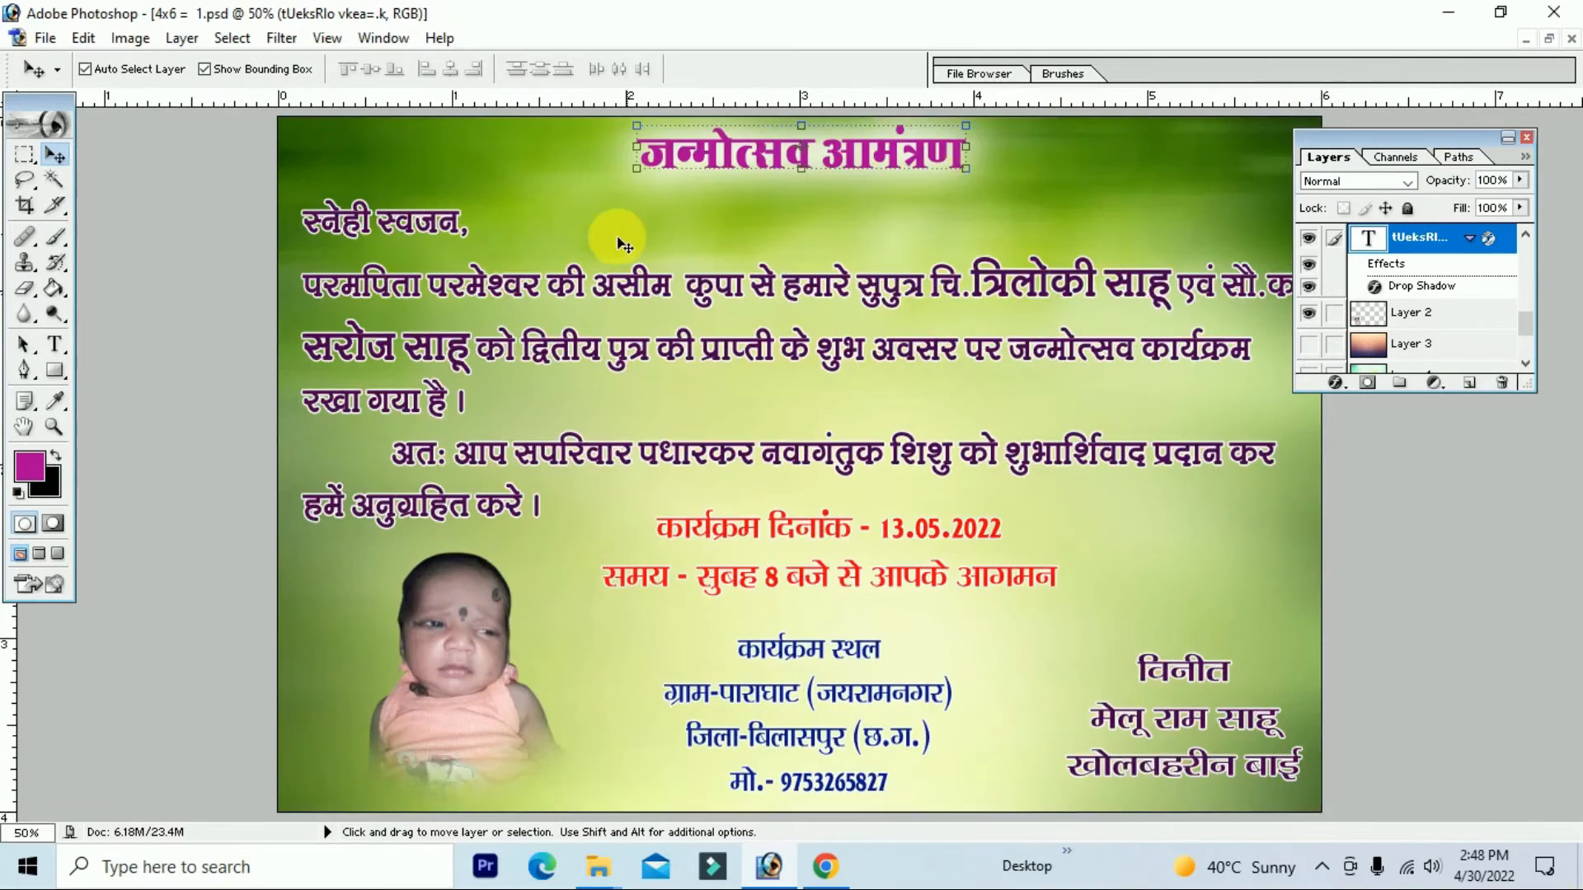
Step: Enlarge the baby photo to 116.6% and shift it left and down
{"action": "key", "text": "ctrl+minus"}
{"action": "key", "text": "ctrl+plus"}
{"action": "key", "text": "ctrl+minus"}
{"action": "key", "text": "ctrl+plus"}
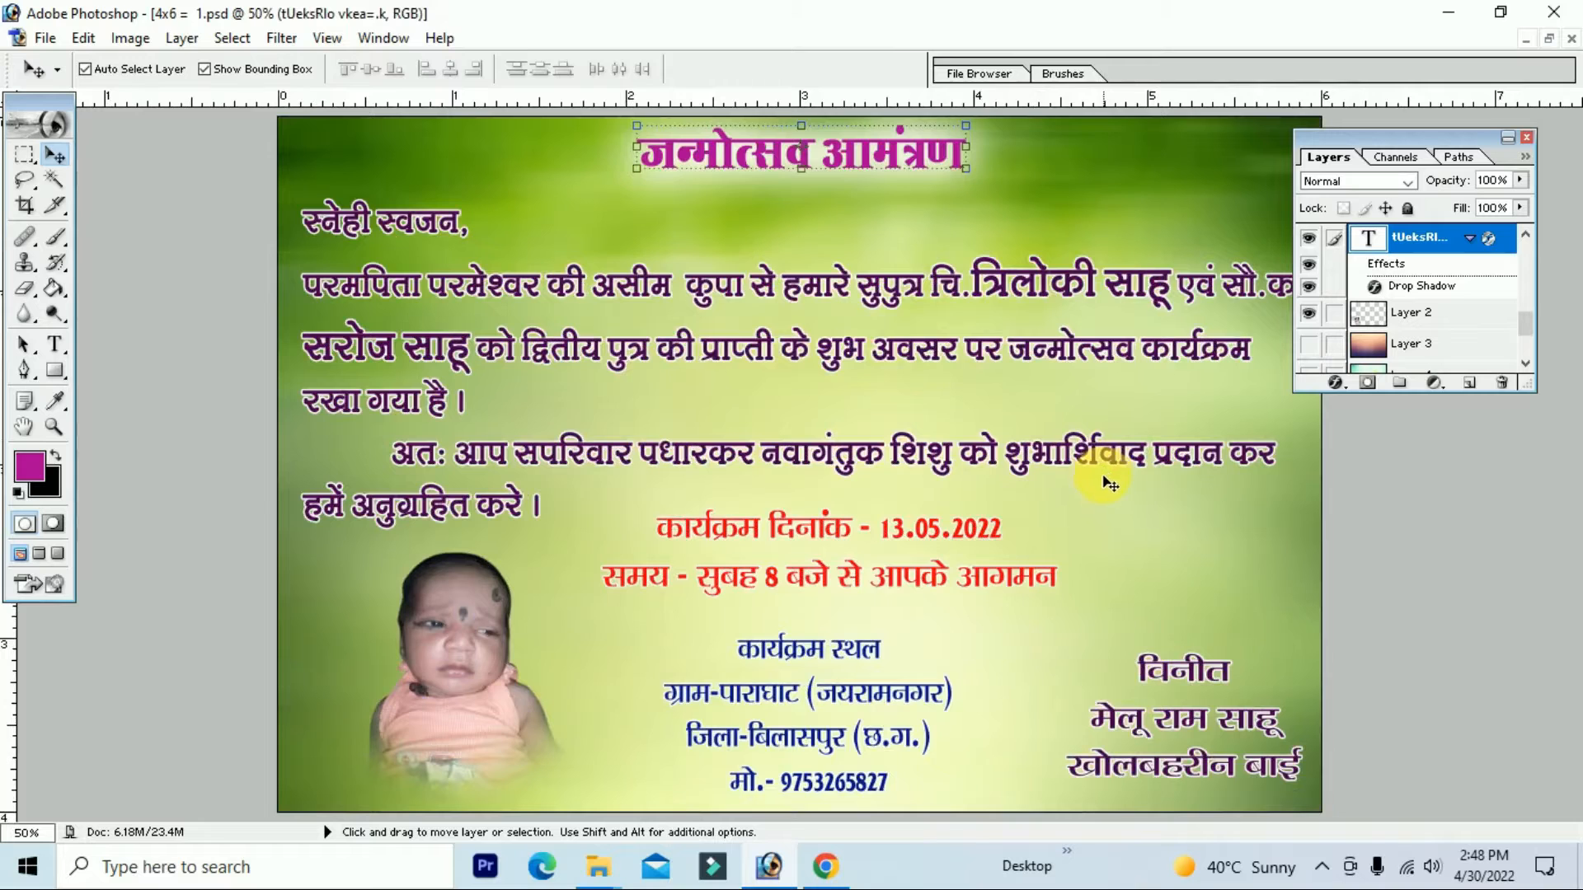
{"action": "left_click_drag", "start_coordinate": [472, 636], "coordinate": [447, 647]}
{"action": "left_click_drag", "start_coordinate": [532, 569], "coordinate": [556, 556]}
{"action": "left_click_drag", "start_coordinate": [465, 617], "coordinate": [424, 640]}
{"action": "key", "text": "Return"}
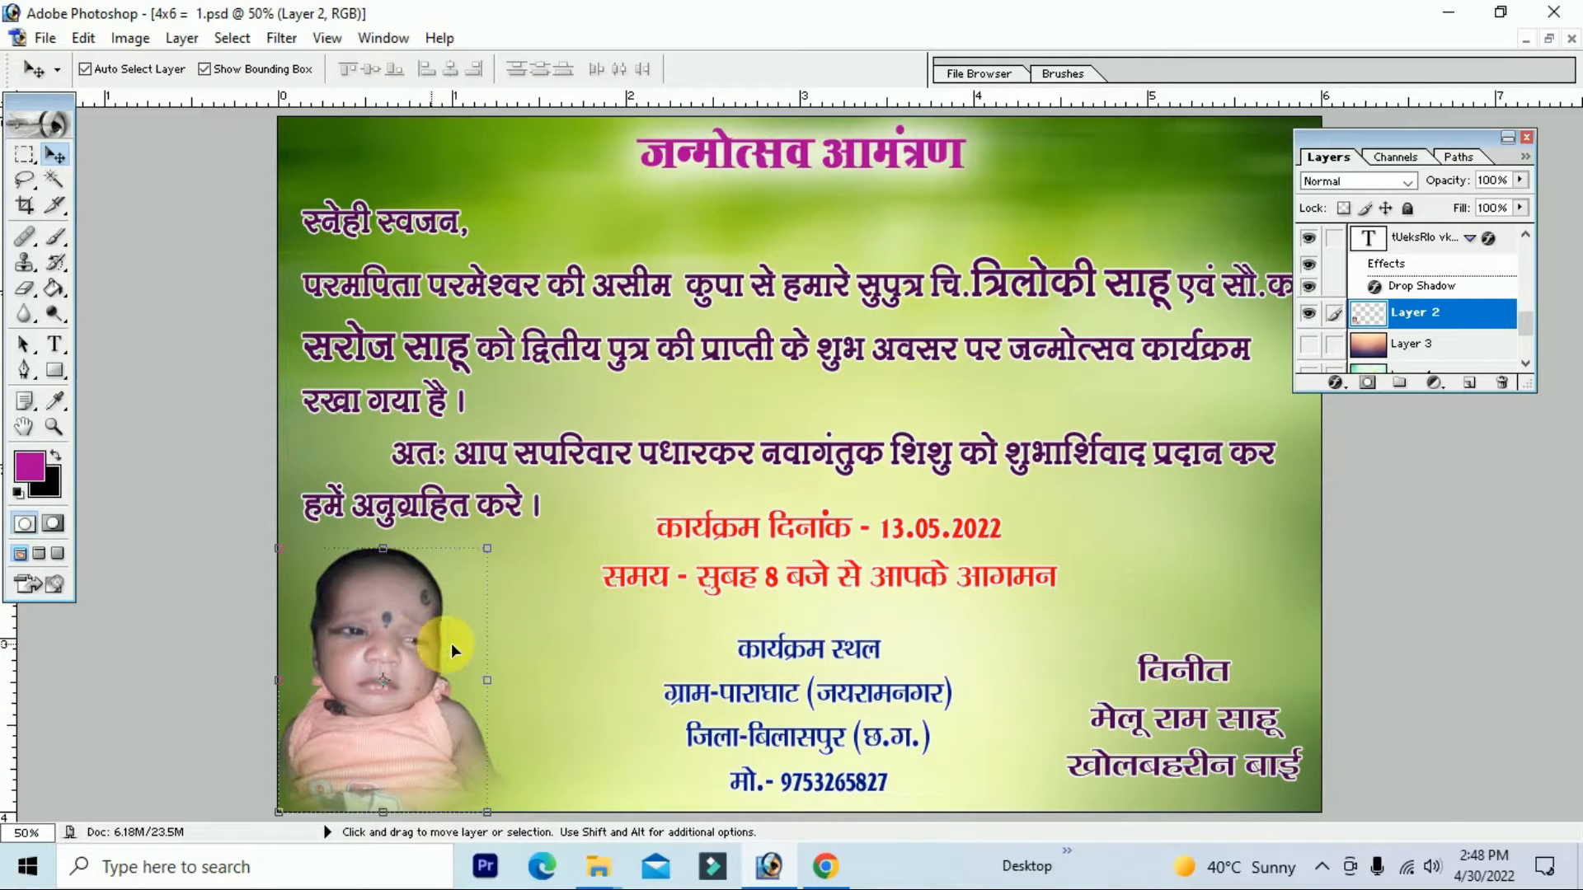
Step: Move the signature, venue and date-time text blocks to the right
{"action": "left_click_drag", "start_coordinate": [1209, 668], "coordinate": [1216, 680]}
{"action": "left_click_drag", "start_coordinate": [879, 652], "coordinate": [982, 651]}
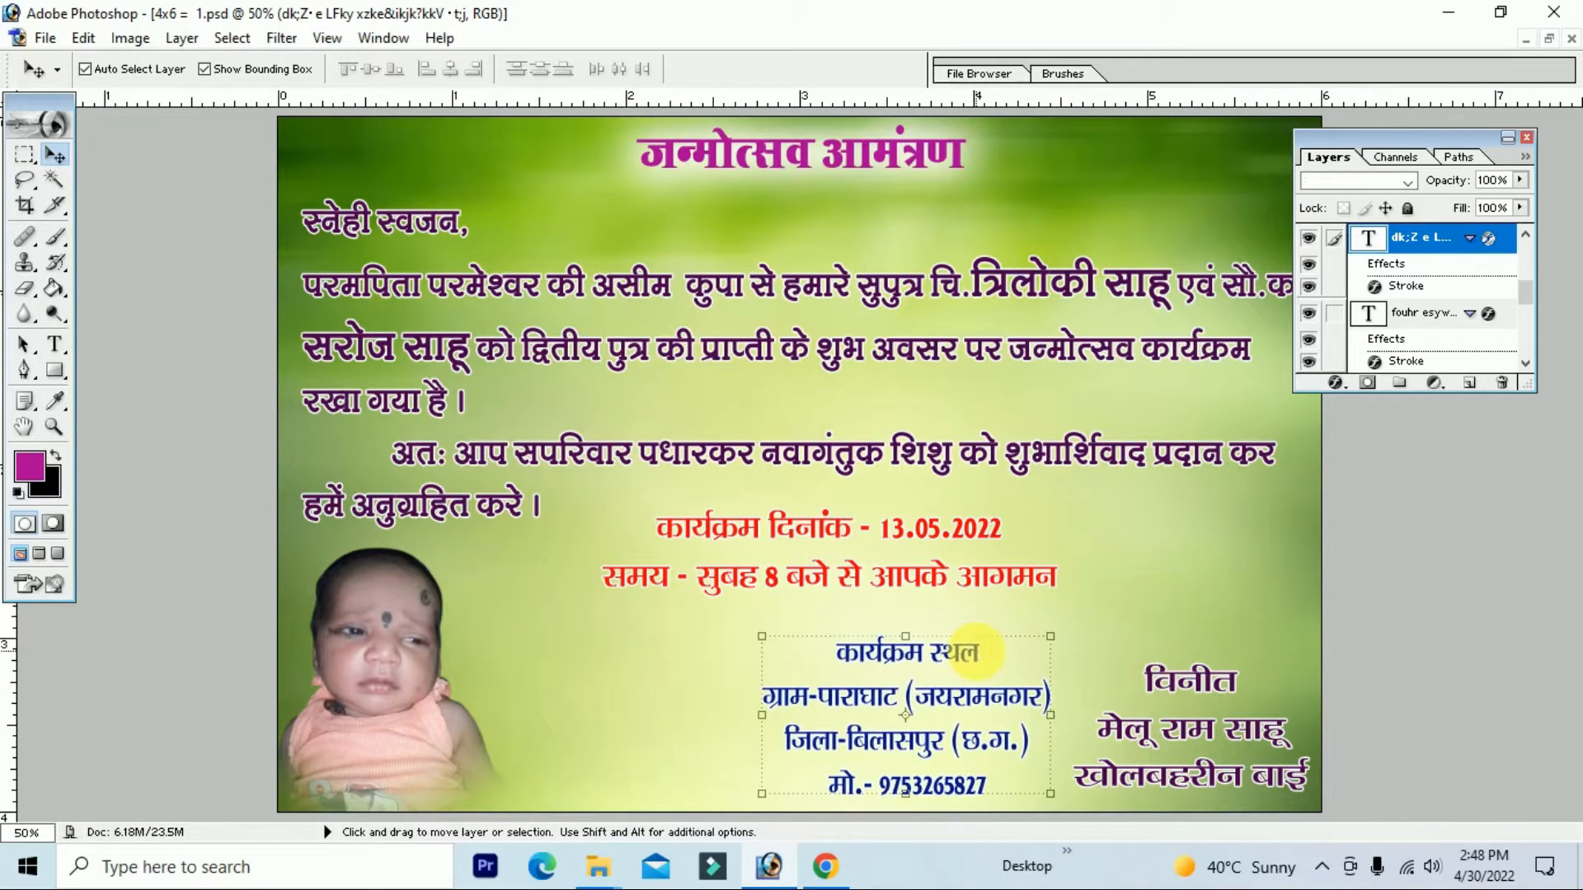
{"action": "left_click_drag", "start_coordinate": [967, 535], "coordinate": [1104, 537]}
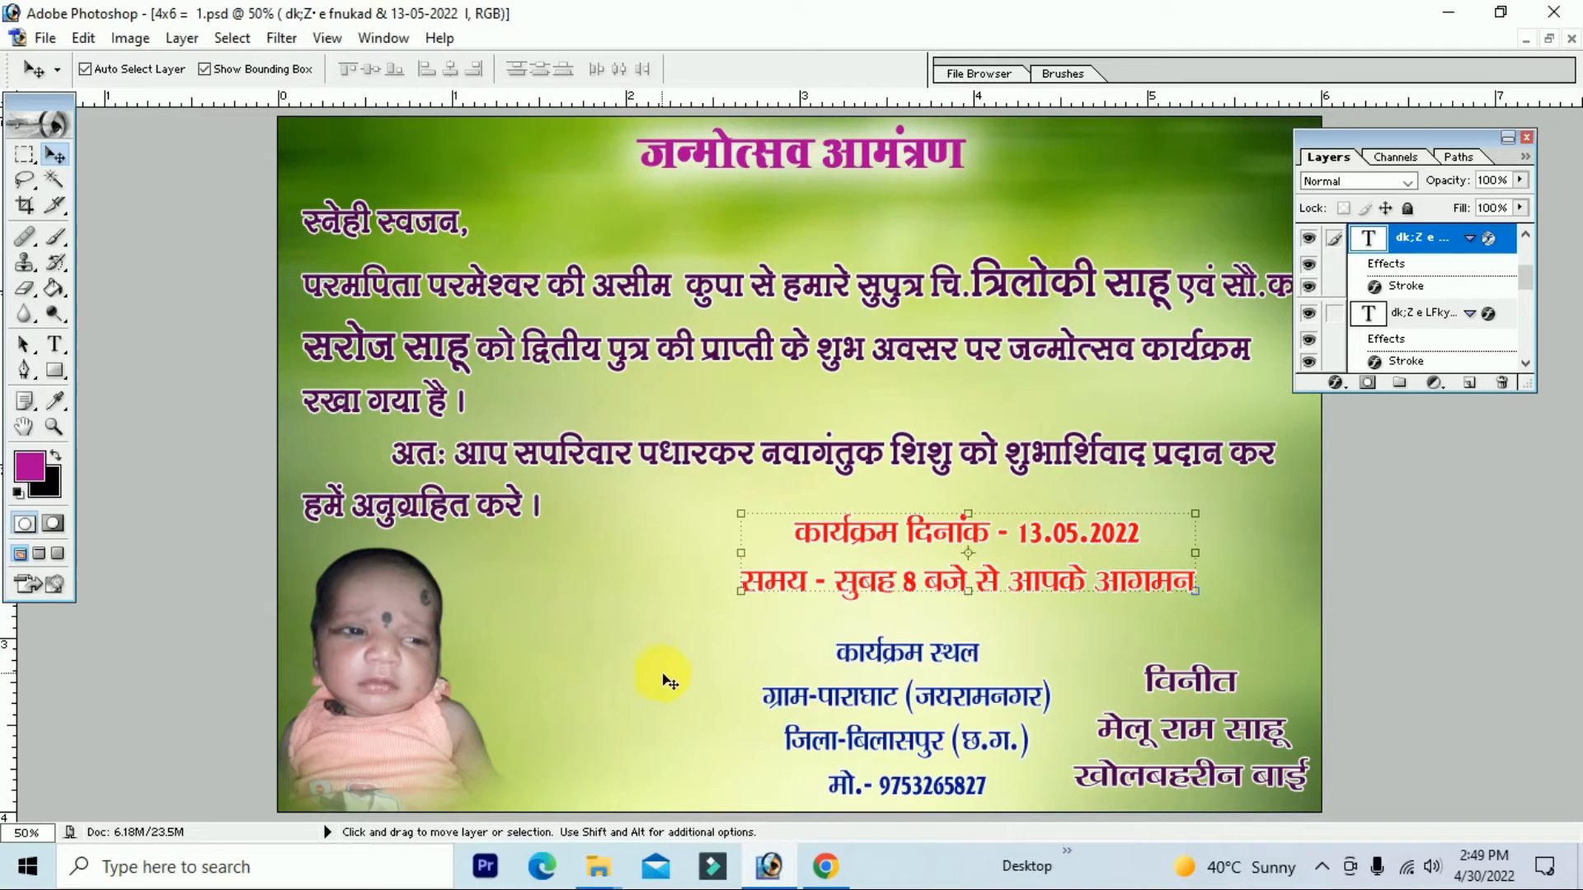
Step: In Chrome, search Google Images for 'janmotasav cards' and preview a card design
{"action": "left_click", "coordinate": [825, 866]}
{"action": "scroll", "coordinate": [399, 195], "scroll_direction": "up", "scroll_amount": 5}
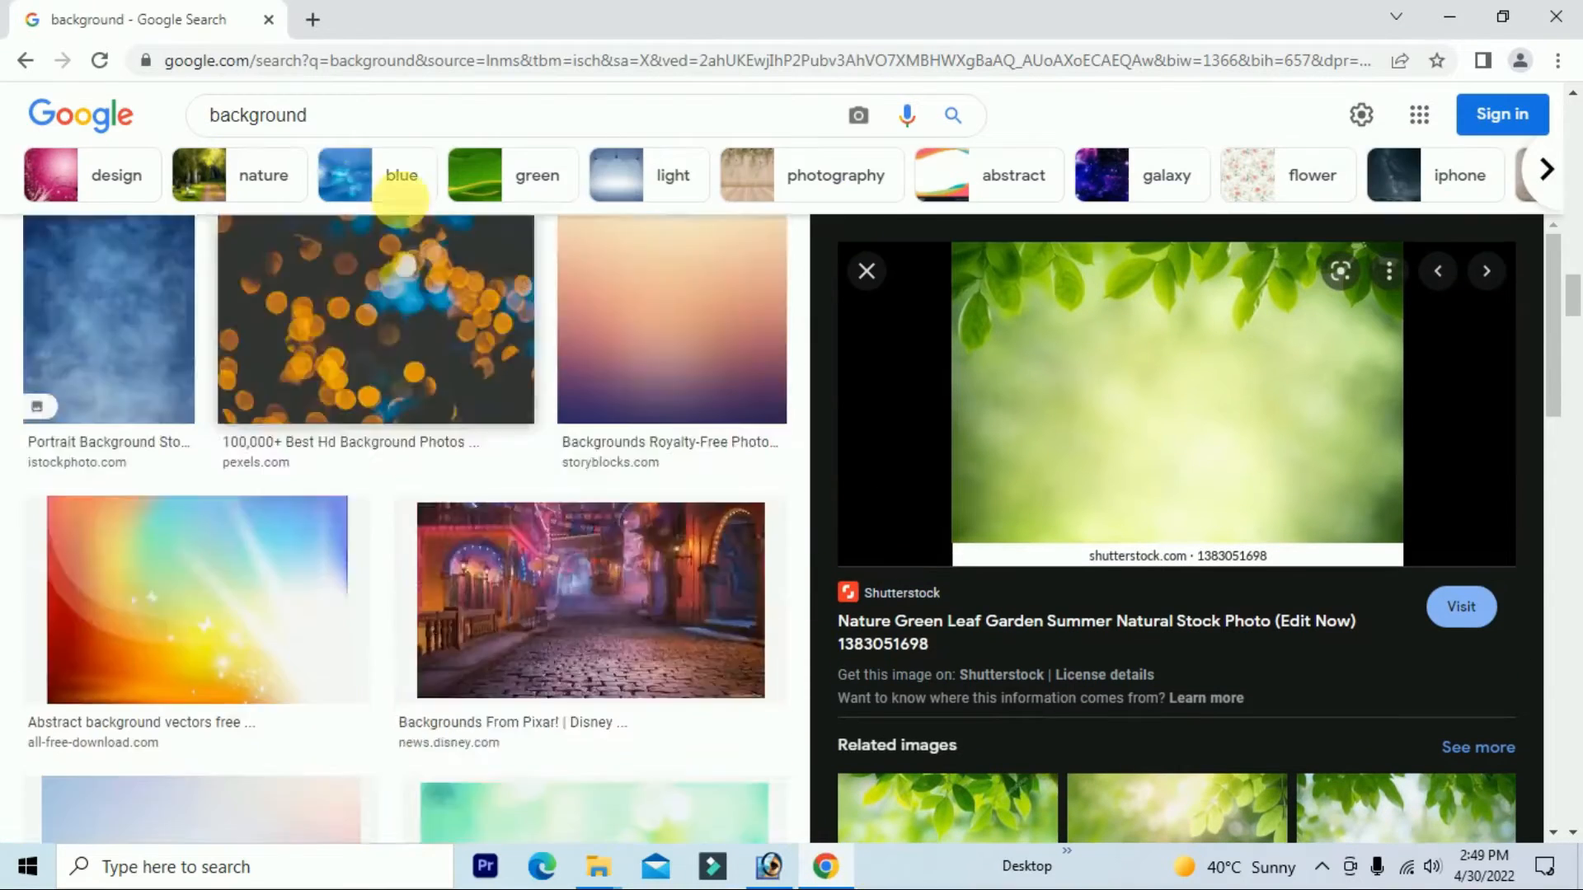
{"action": "left_click_drag", "start_coordinate": [307, 116], "coordinate": [124, 116]}
{"action": "type", "text": "janmotasav cards"}
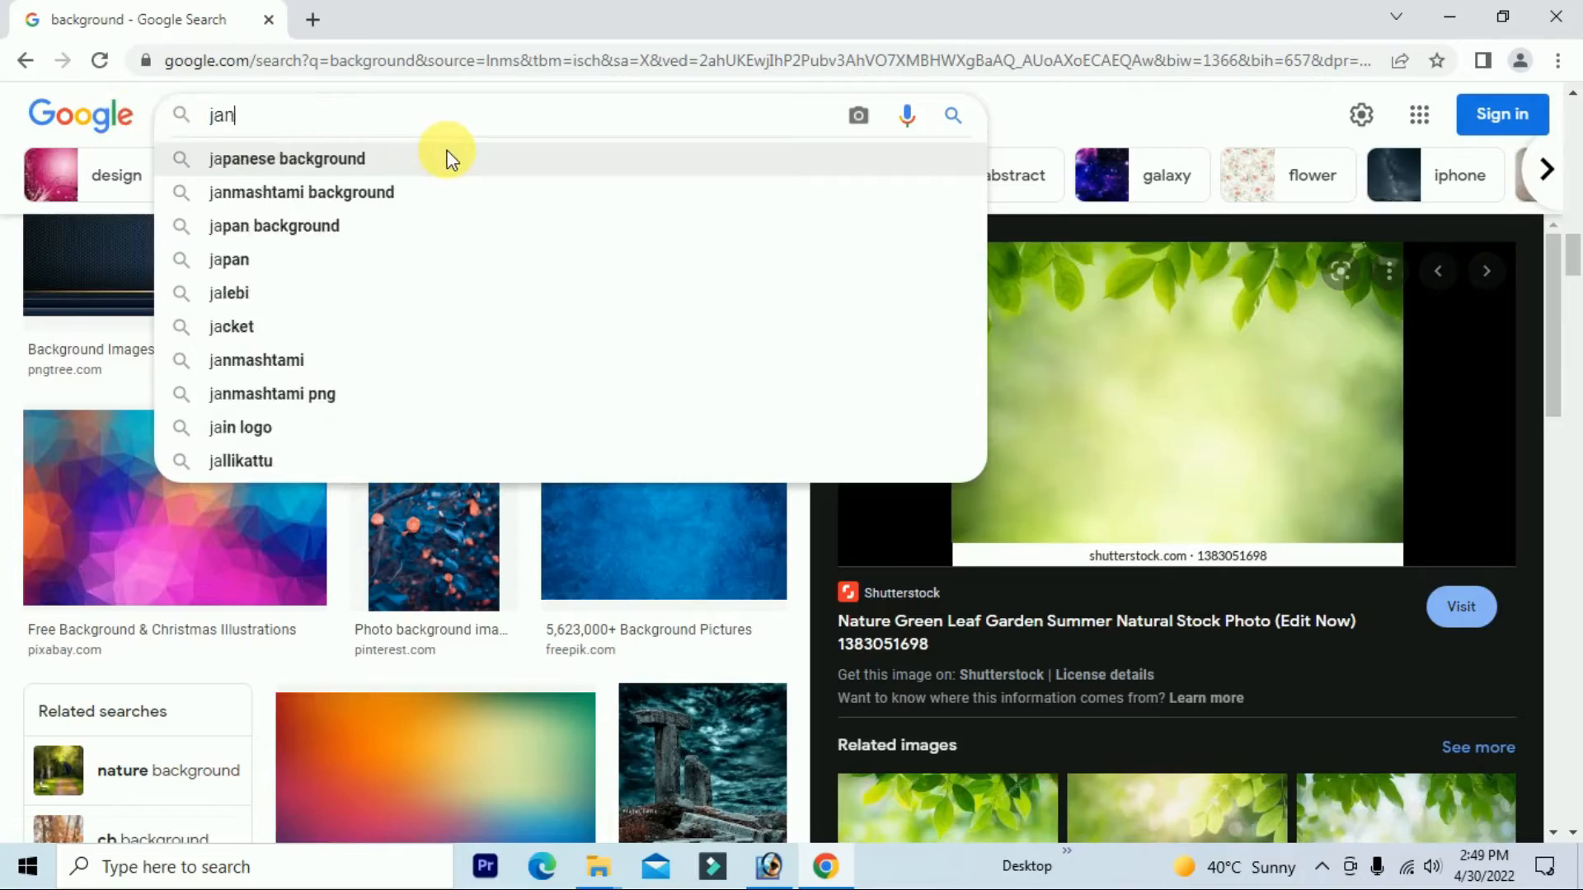
{"action": "key", "text": "Return"}
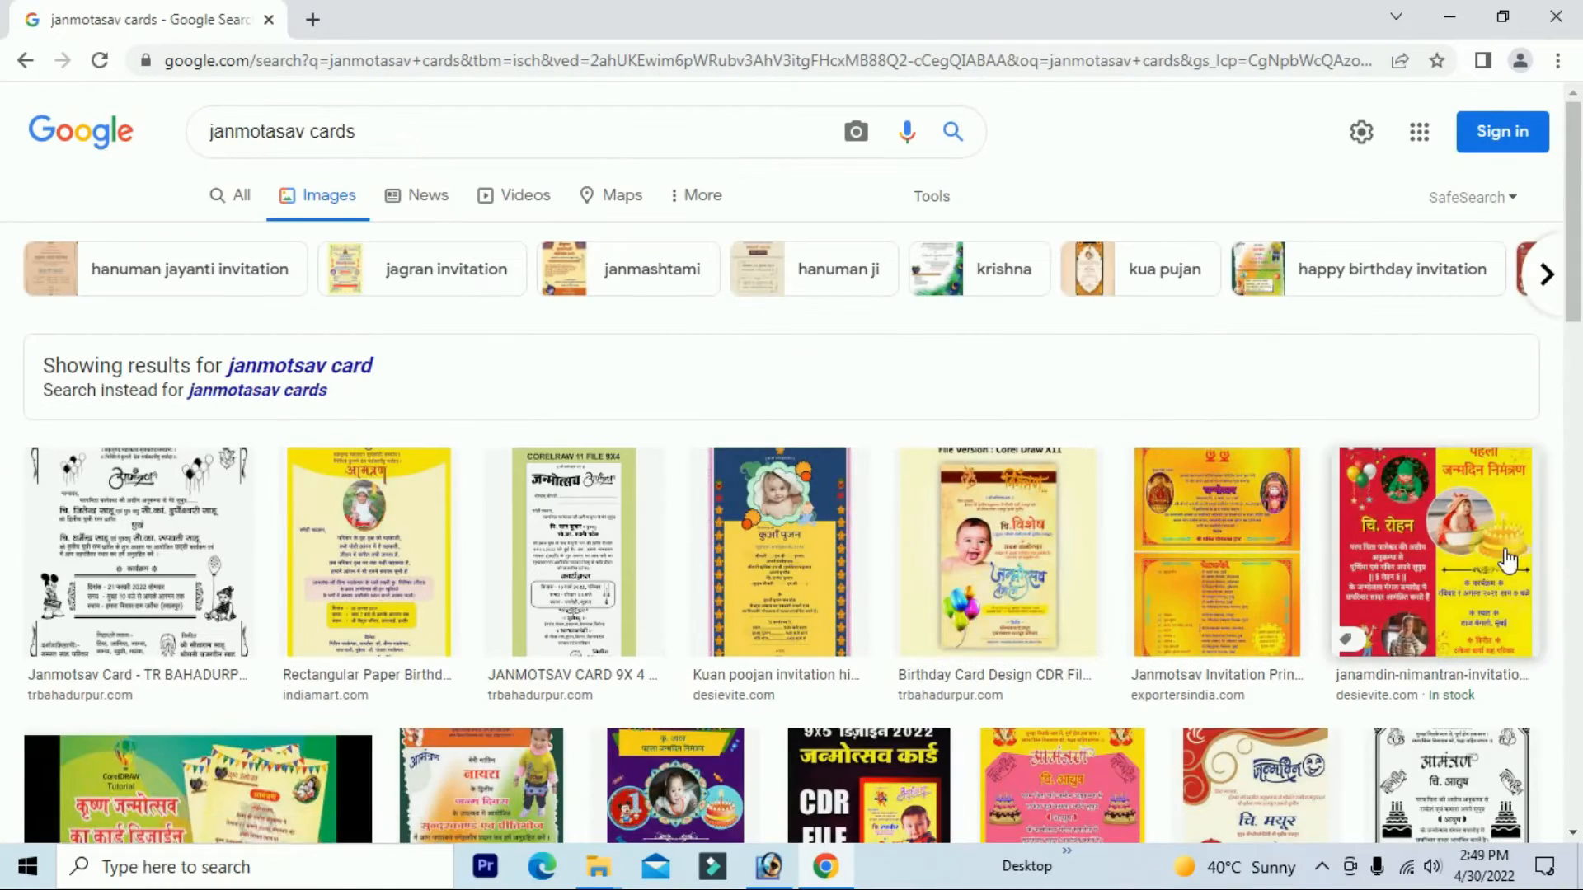
{"action": "left_click", "coordinate": [998, 554]}
{"action": "scroll", "coordinate": [522, 537], "scroll_direction": "down", "scroll_amount": 7}
{"action": "scroll", "coordinate": [310, 285], "scroll_direction": "up", "scroll_amount": 9}
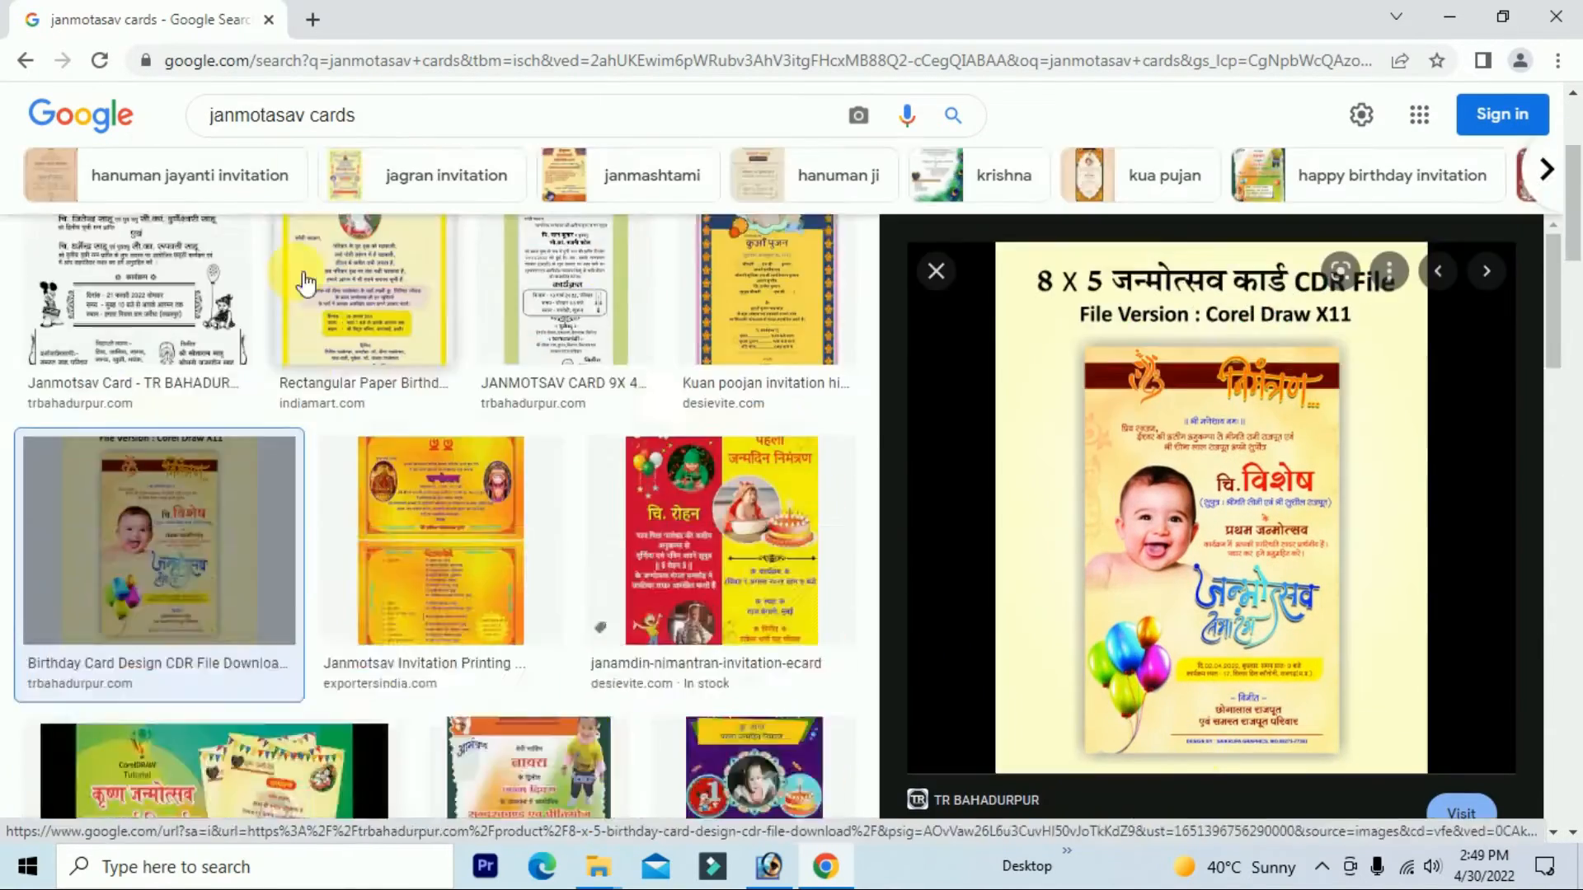
Step: Search Google Images for 'gubbara png' and preview the PinClipart balloon bunch
{"action": "left_click_drag", "start_coordinate": [363, 134], "coordinate": [114, 147]}
{"action": "type", "text": "gubbara png"}
{"action": "key", "text": "Return"}
{"action": "scroll", "coordinate": [1113, 643], "scroll_direction": "down", "scroll_amount": 3}
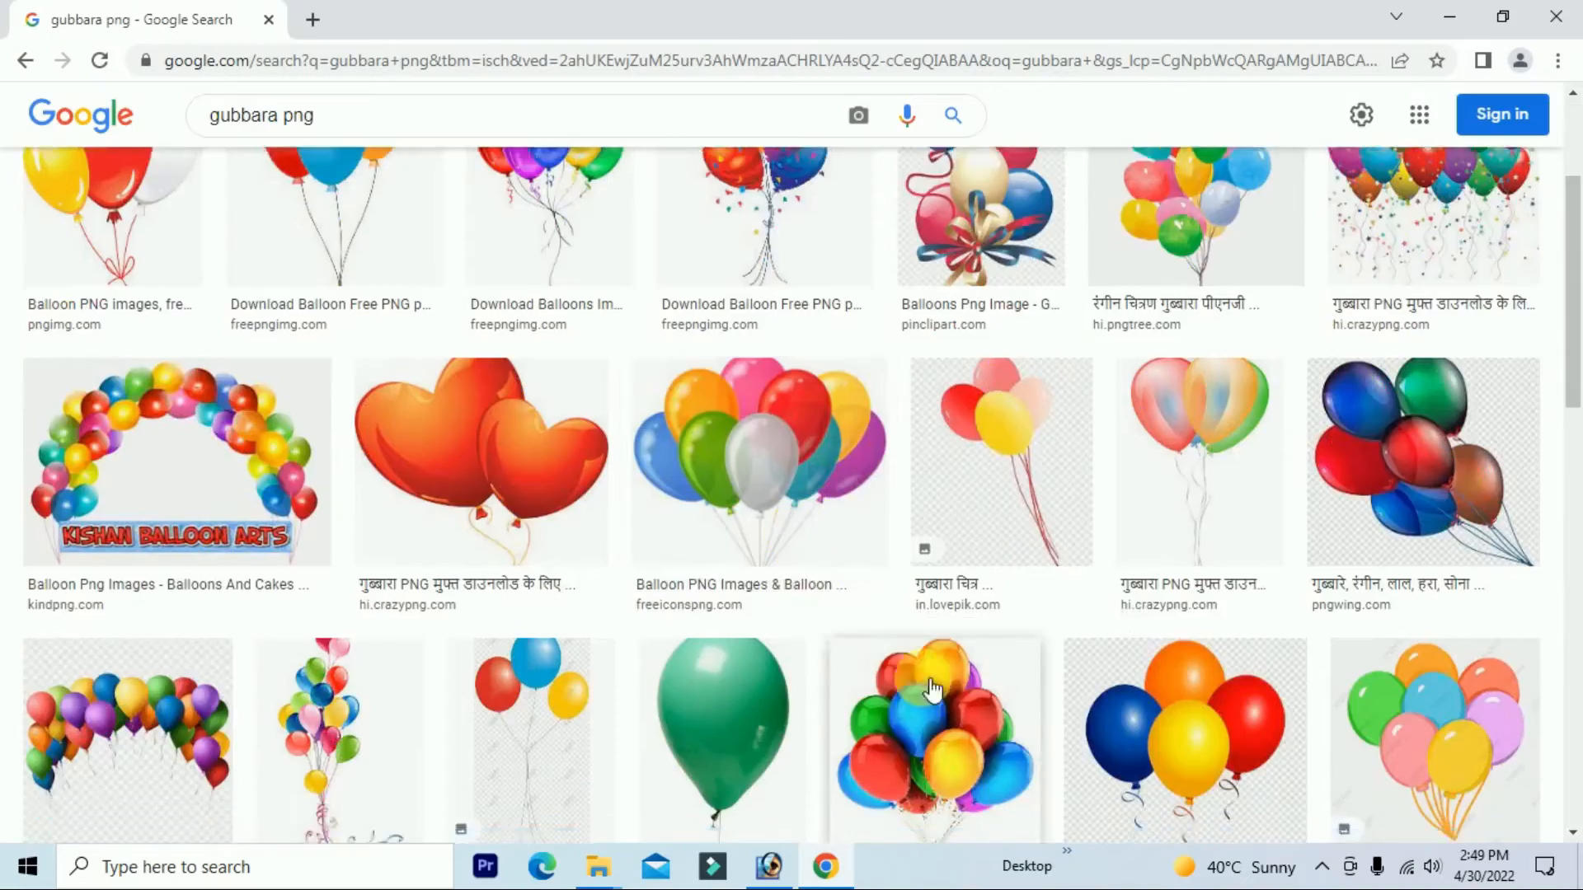
{"action": "left_click", "coordinate": [1229, 691]}
{"action": "scroll", "coordinate": [1228, 691], "scroll_direction": "down", "scroll_amount": 3}
{"action": "left_click", "coordinate": [1220, 676]}
{"action": "scroll", "coordinate": [629, 410], "scroll_direction": "up", "scroll_amount": 4}
{"action": "left_click", "coordinate": [189, 693]}
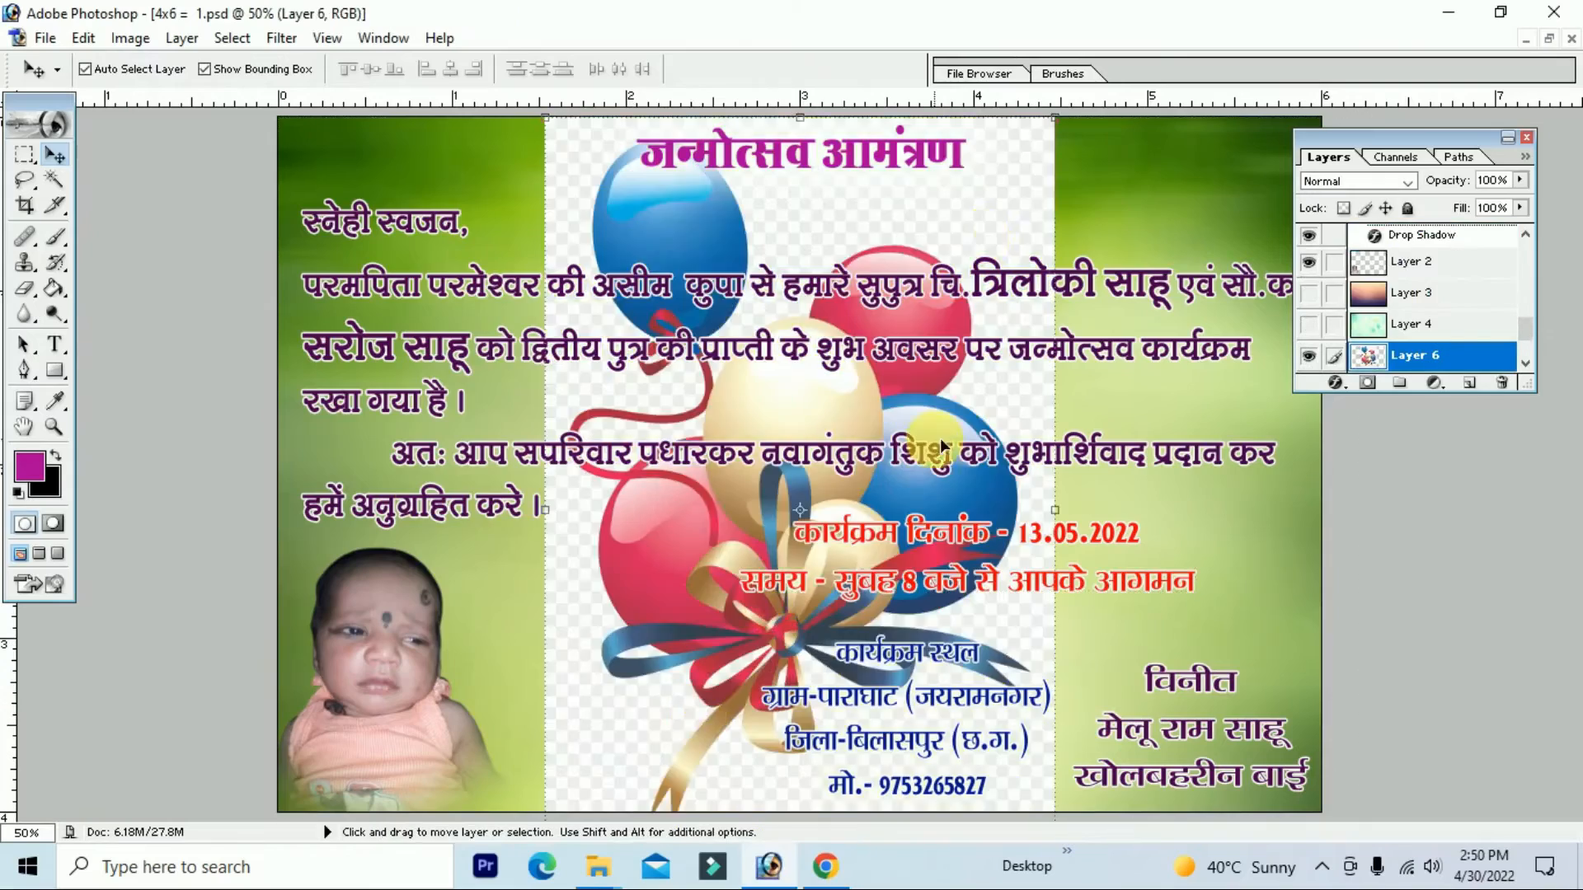
Step: Bring the balloon image onto the card and scale it to about 41%
{"action": "left_click_drag", "start_coordinate": [1008, 294], "coordinate": [863, 293]}
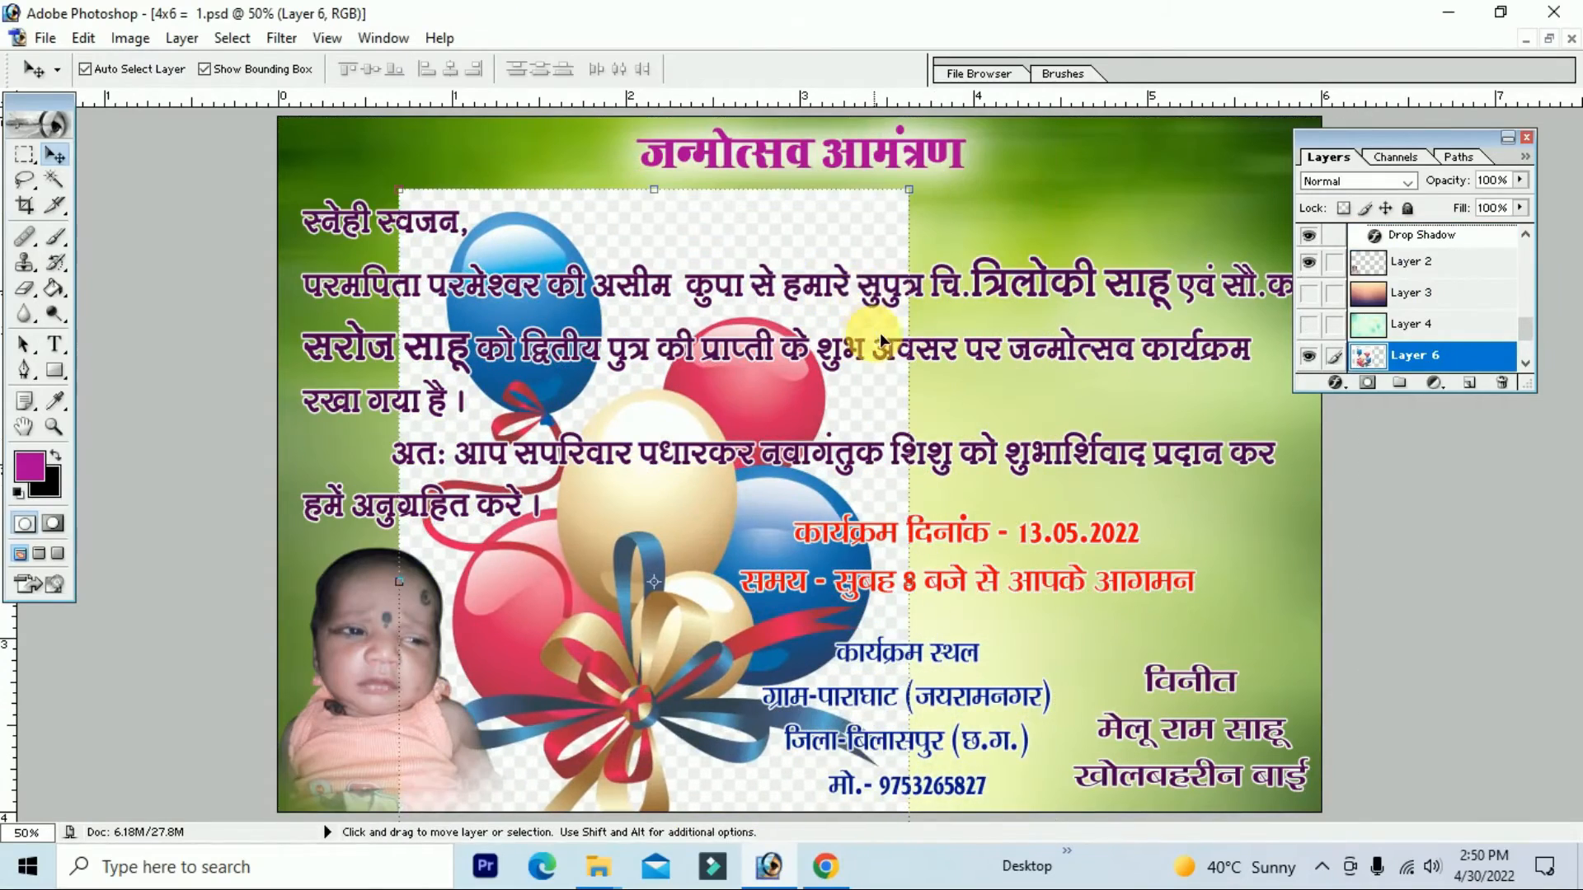
{"action": "left_click_drag", "start_coordinate": [906, 193], "coordinate": [775, 456]}
{"action": "left_click_drag", "start_coordinate": [708, 508], "coordinate": [676, 590]}
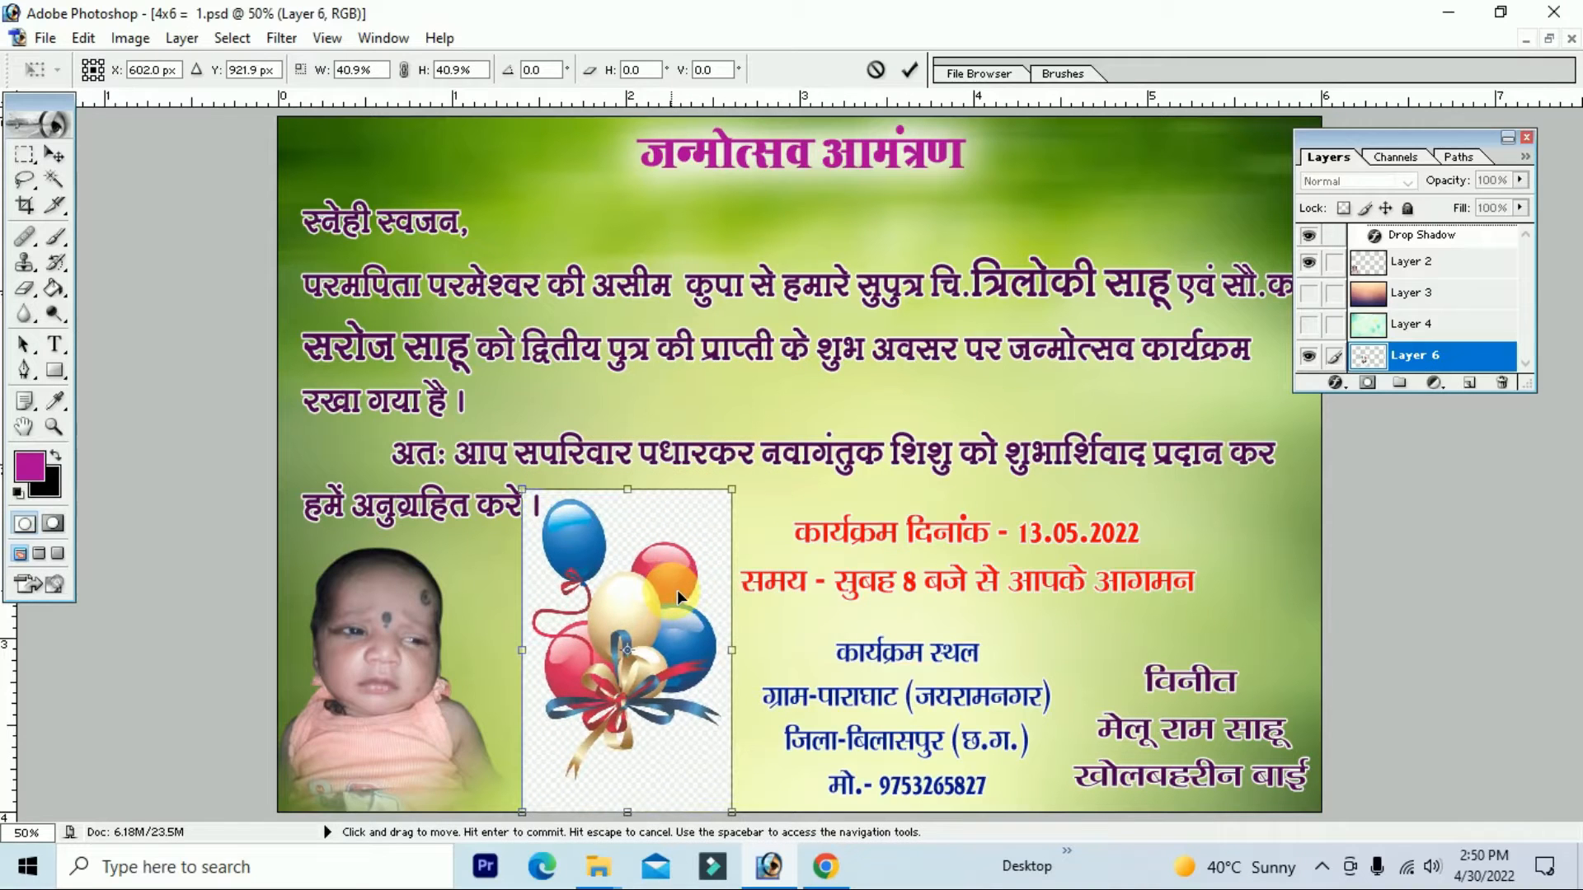
{"action": "key", "text": "Return"}
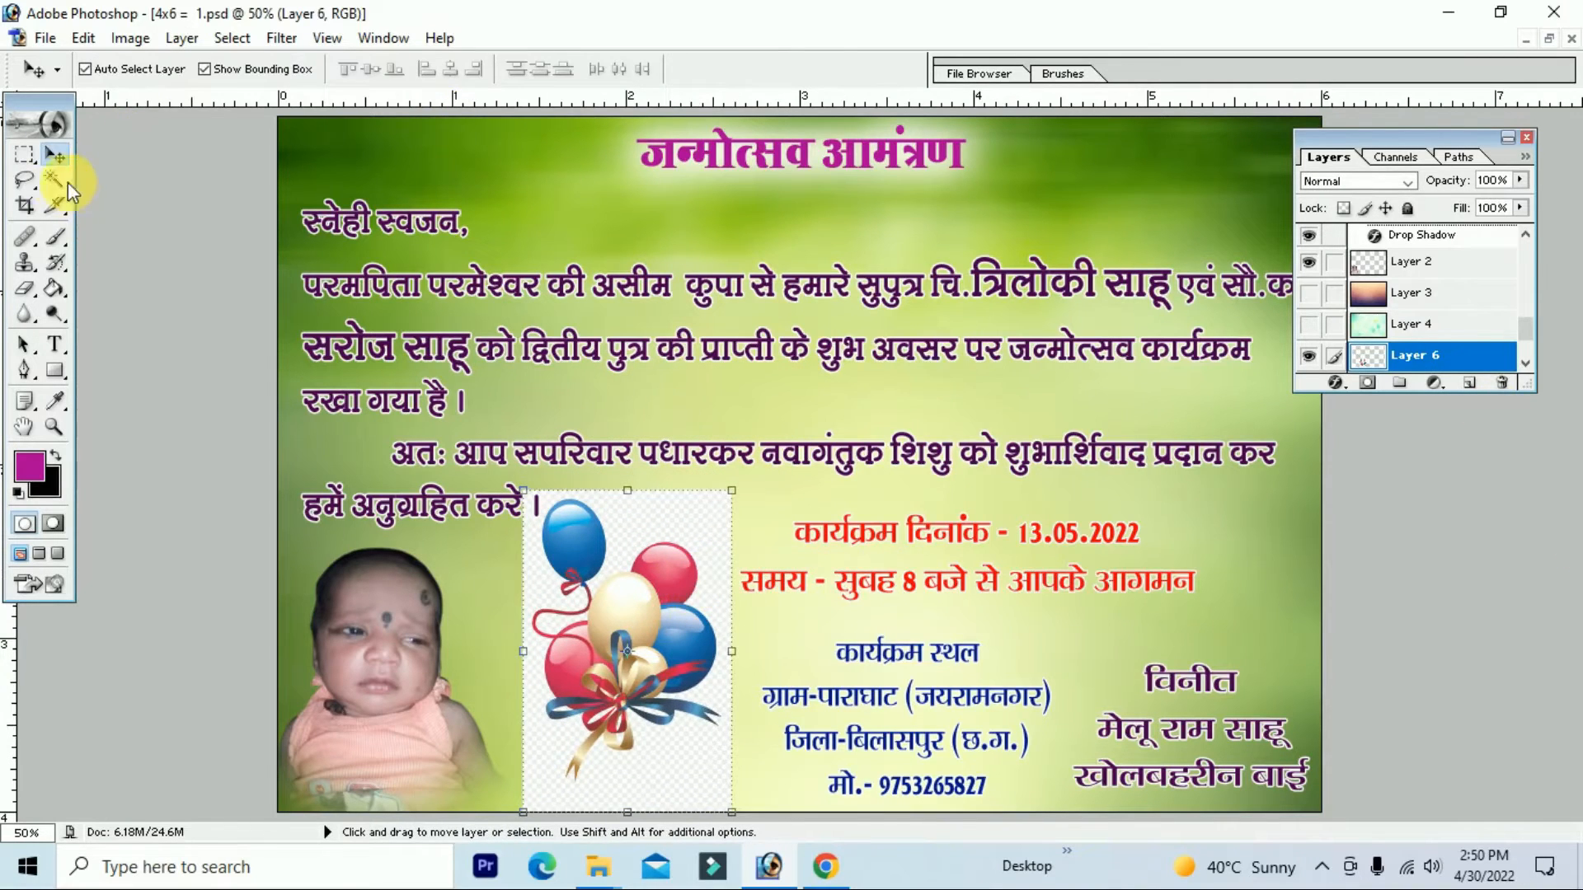
Step: Delete the checkerboard backdrop and leftover patches around the balloons using Magic Wand
{"action": "left_click", "coordinate": [54, 179]}
{"action": "left_click", "coordinate": [684, 506]}
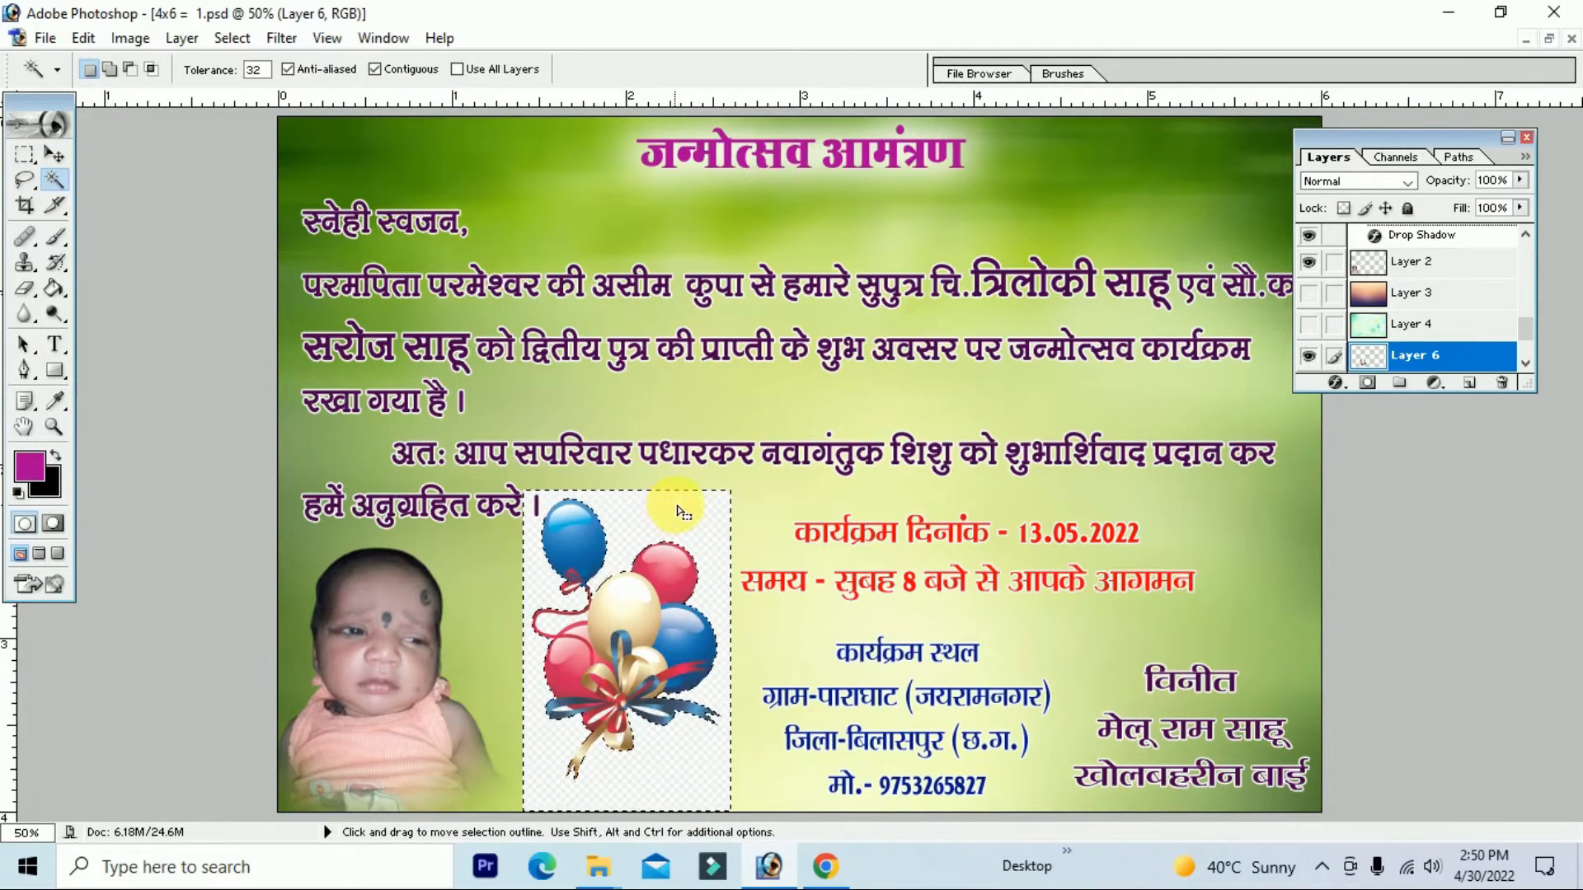
{"action": "key", "text": "Delete"}
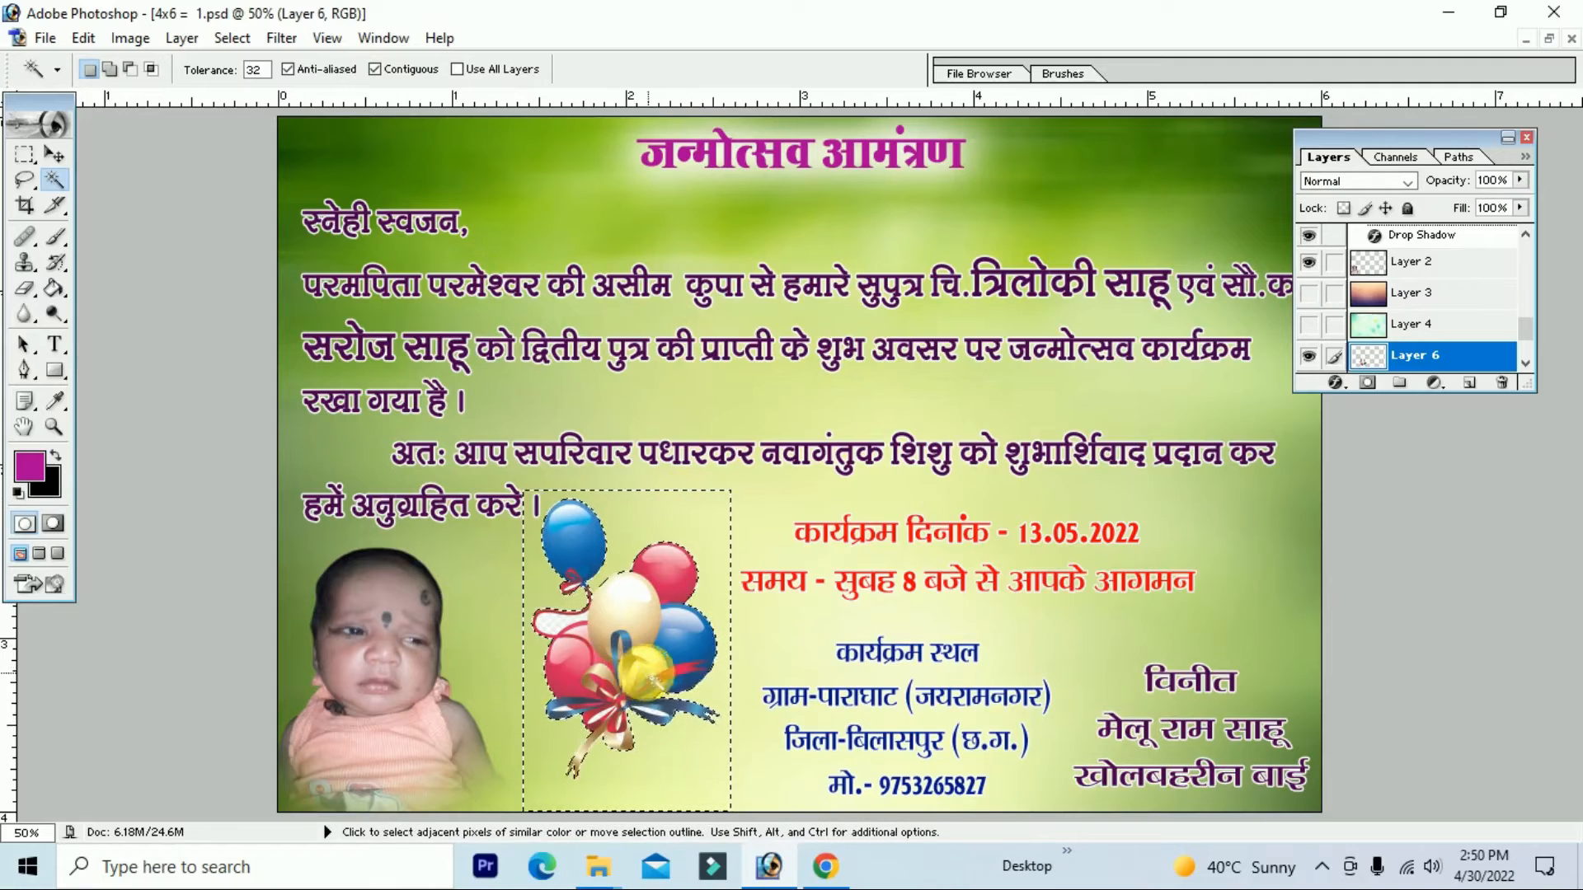
{"action": "left_click", "coordinate": [548, 622]}
{"action": "left_click", "coordinate": [651, 713]}
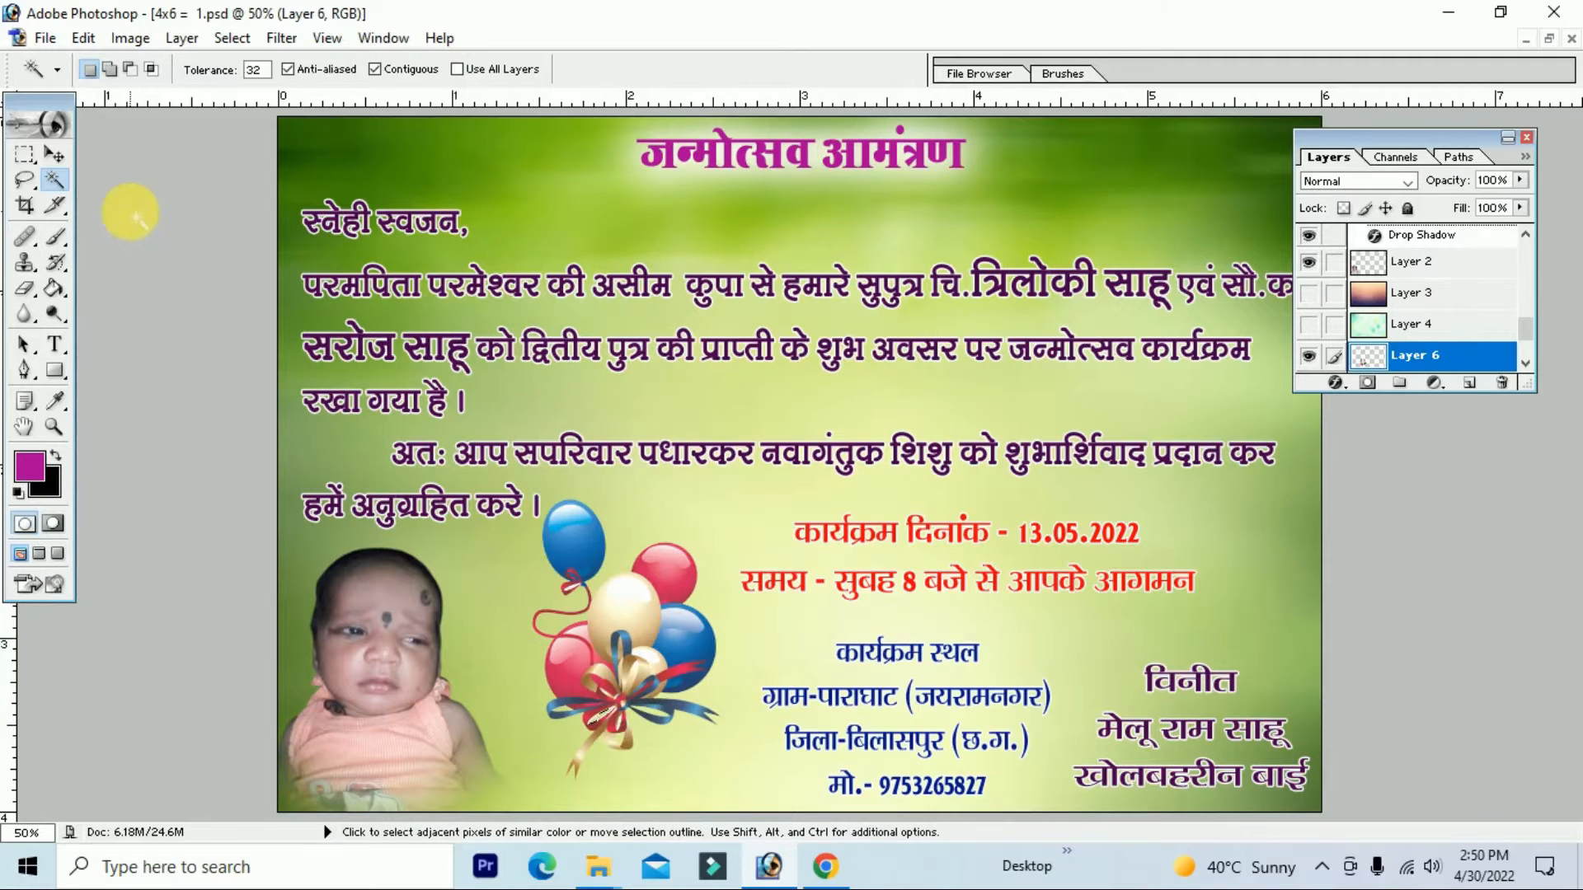
{"action": "left_click", "coordinate": [24, 205]}
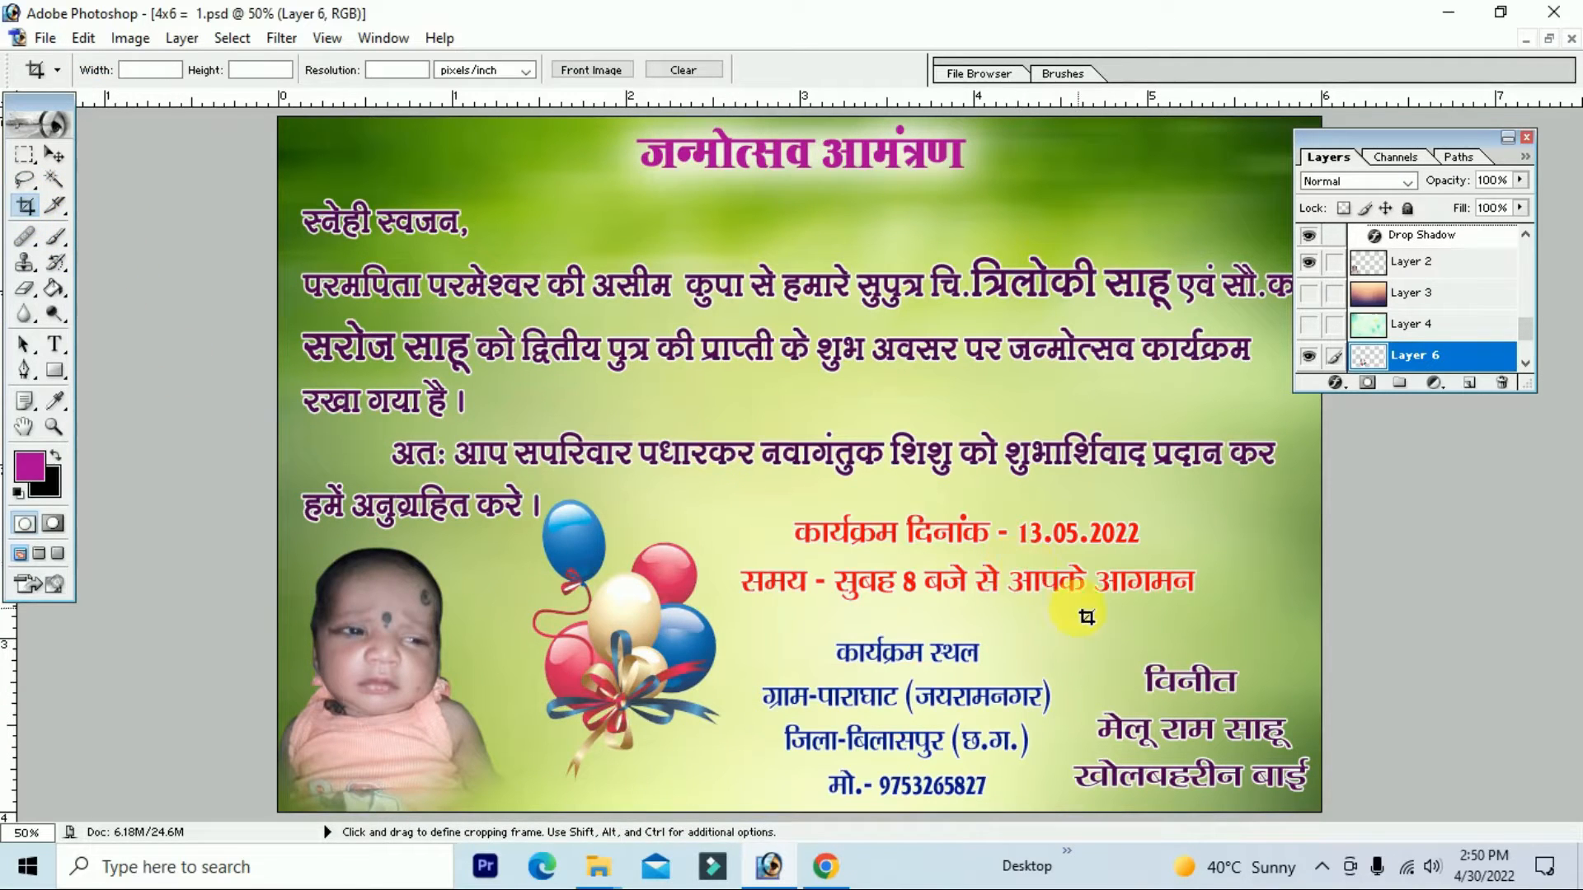
Step: Position the balloons between the baby photo and the venue lines
{"action": "key", "text": "v"}
{"action": "left_click_drag", "start_coordinate": [659, 629], "coordinate": [411, 627]}
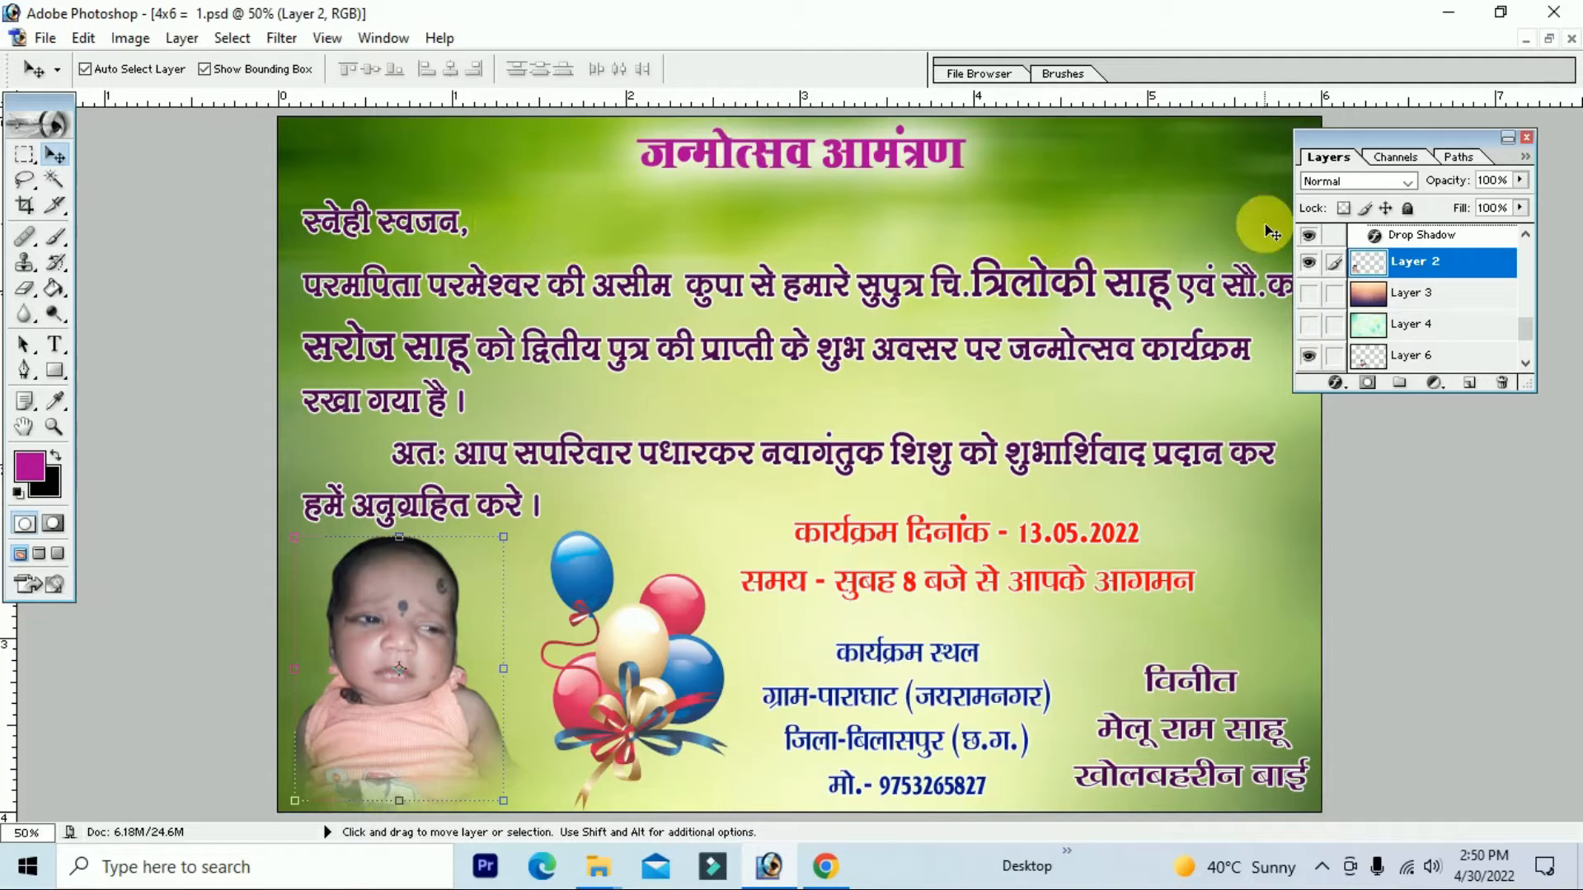
{"action": "scroll", "coordinate": [548, 441], "scroll_direction": "down", "scroll_amount": 1}
{"action": "scroll", "coordinate": [549, 441], "scroll_direction": "up", "scroll_amount": 1}
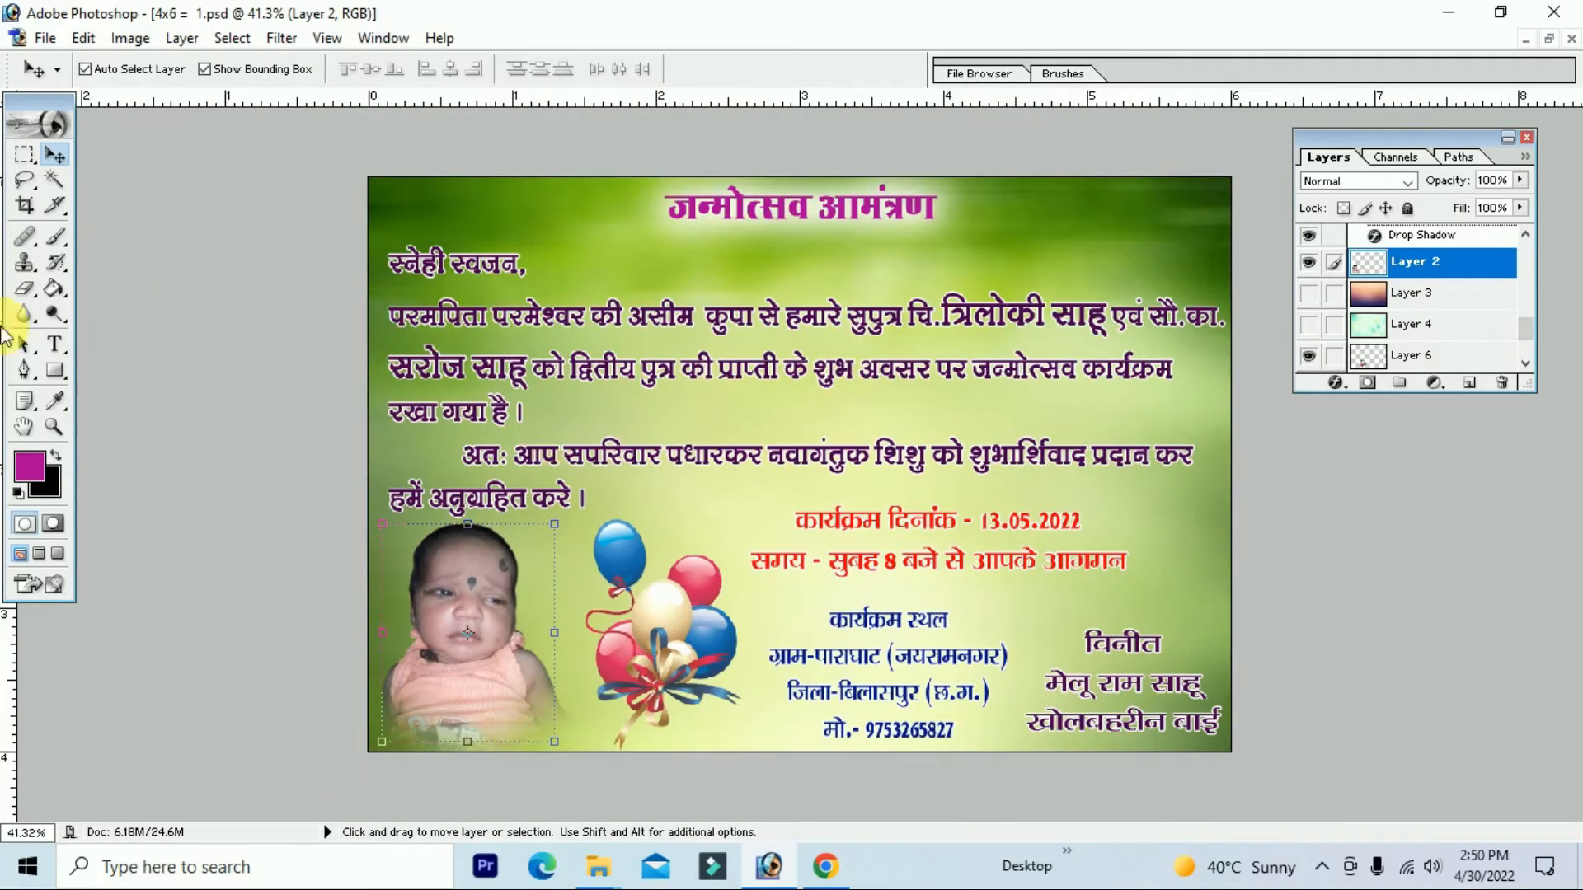
{"action": "left_click", "coordinate": [55, 345]}
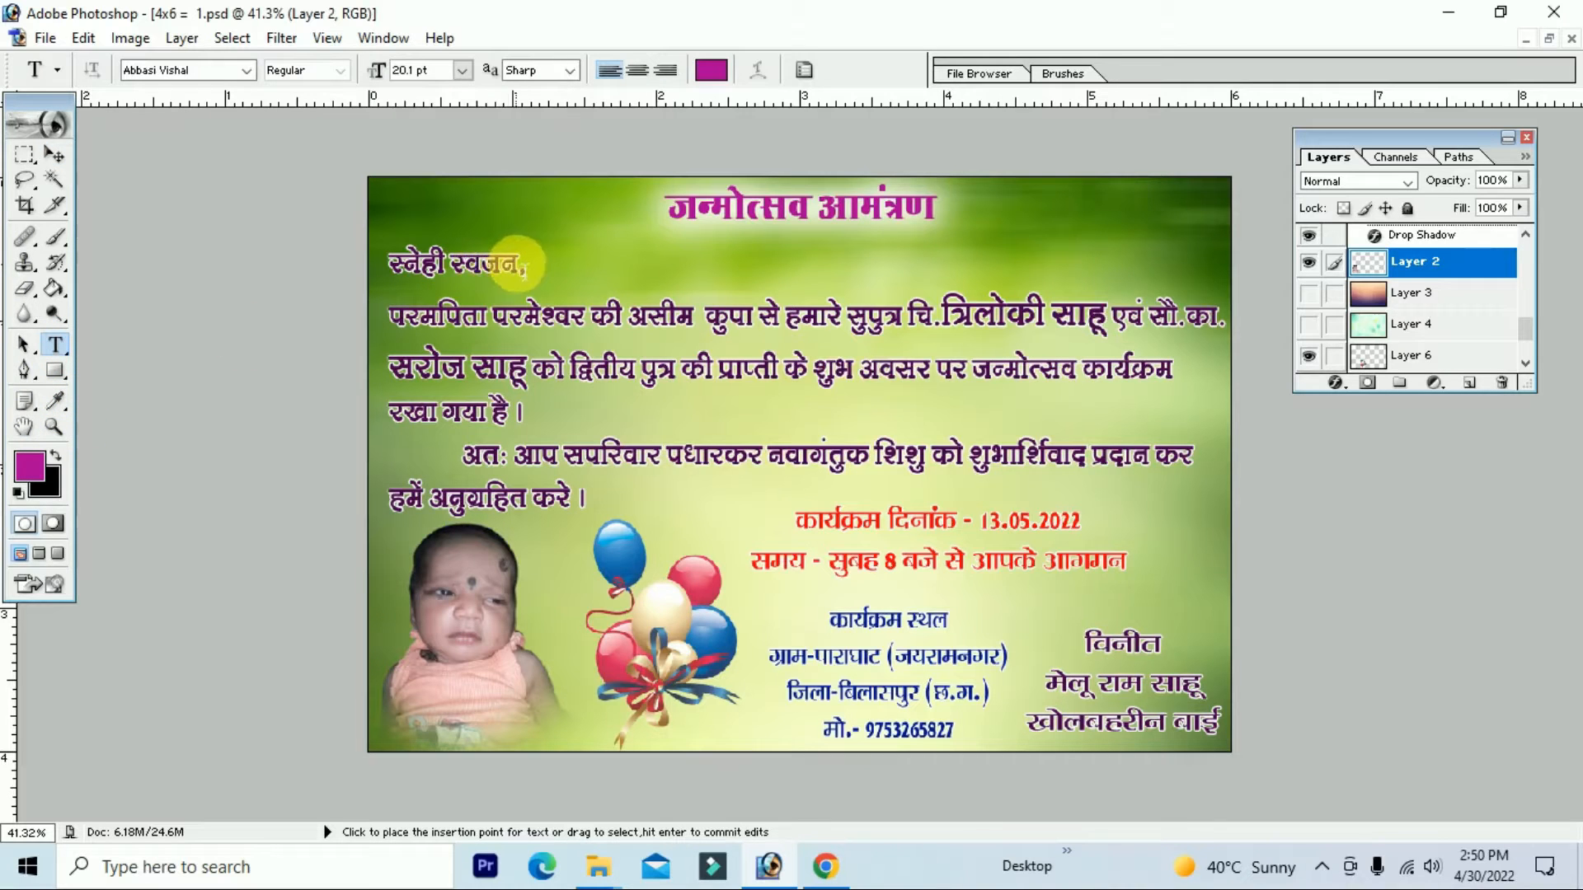
{"action": "left_click", "coordinate": [540, 276]}
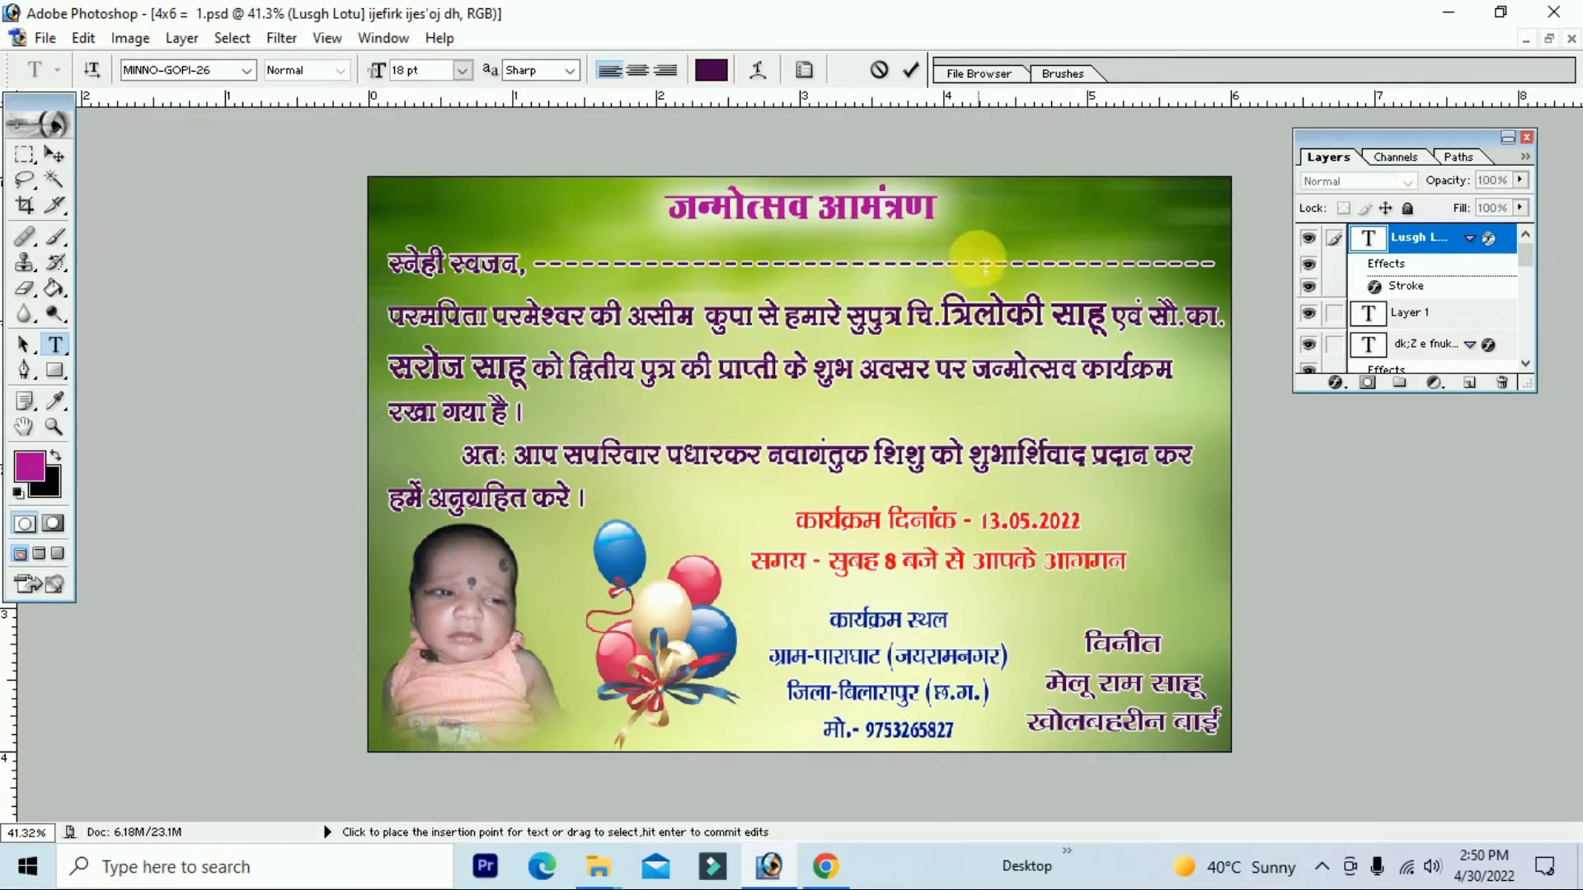
{"action": "key", "text": "Return"}
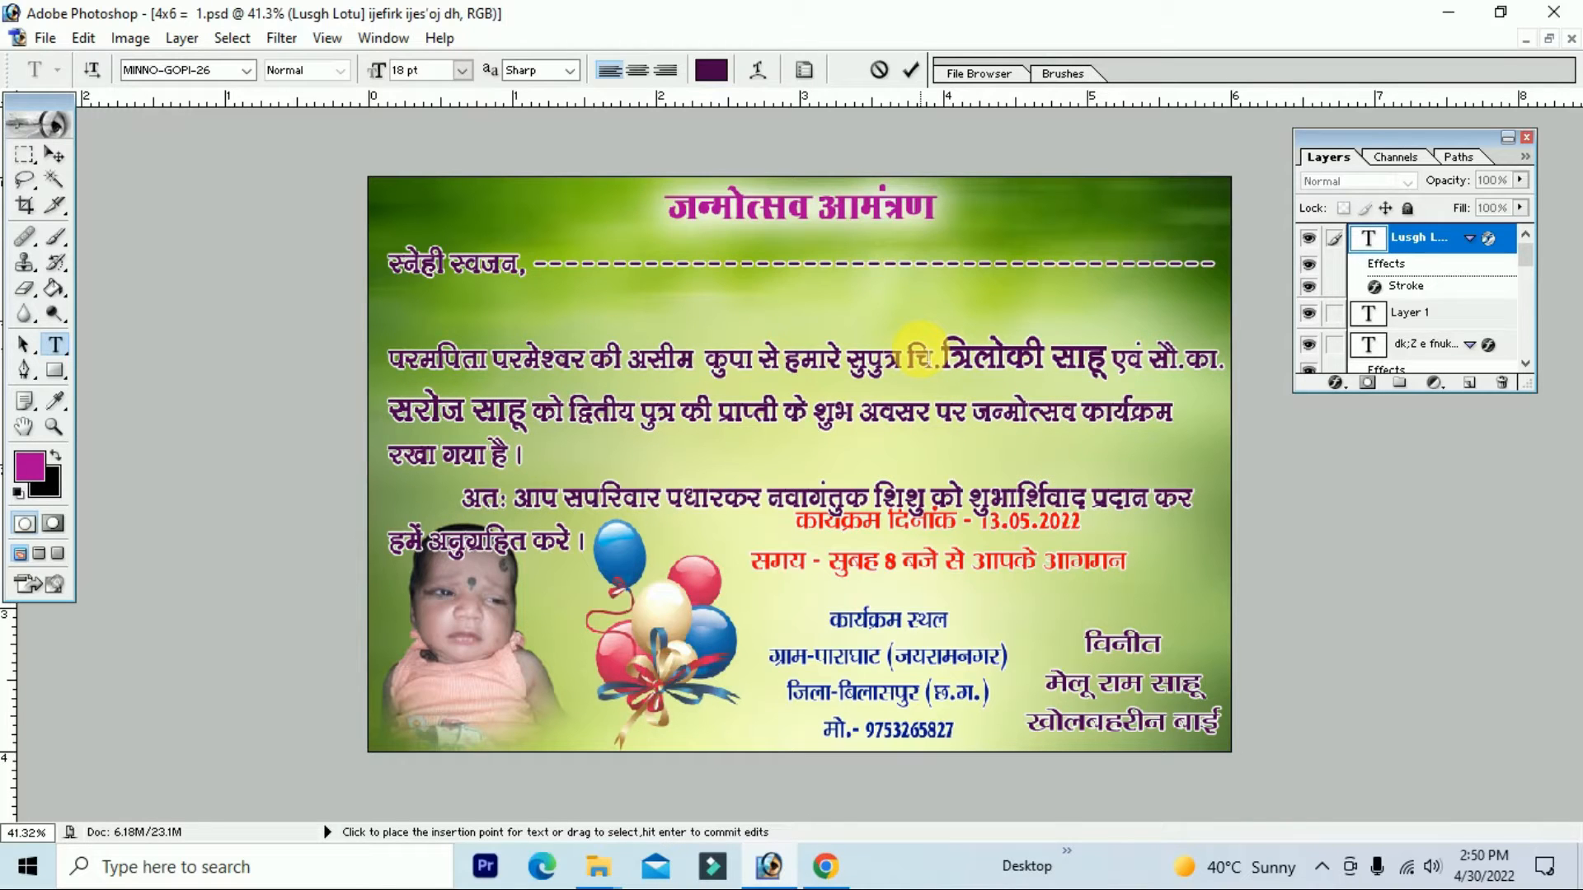
{"action": "key", "text": "BackSpace"}
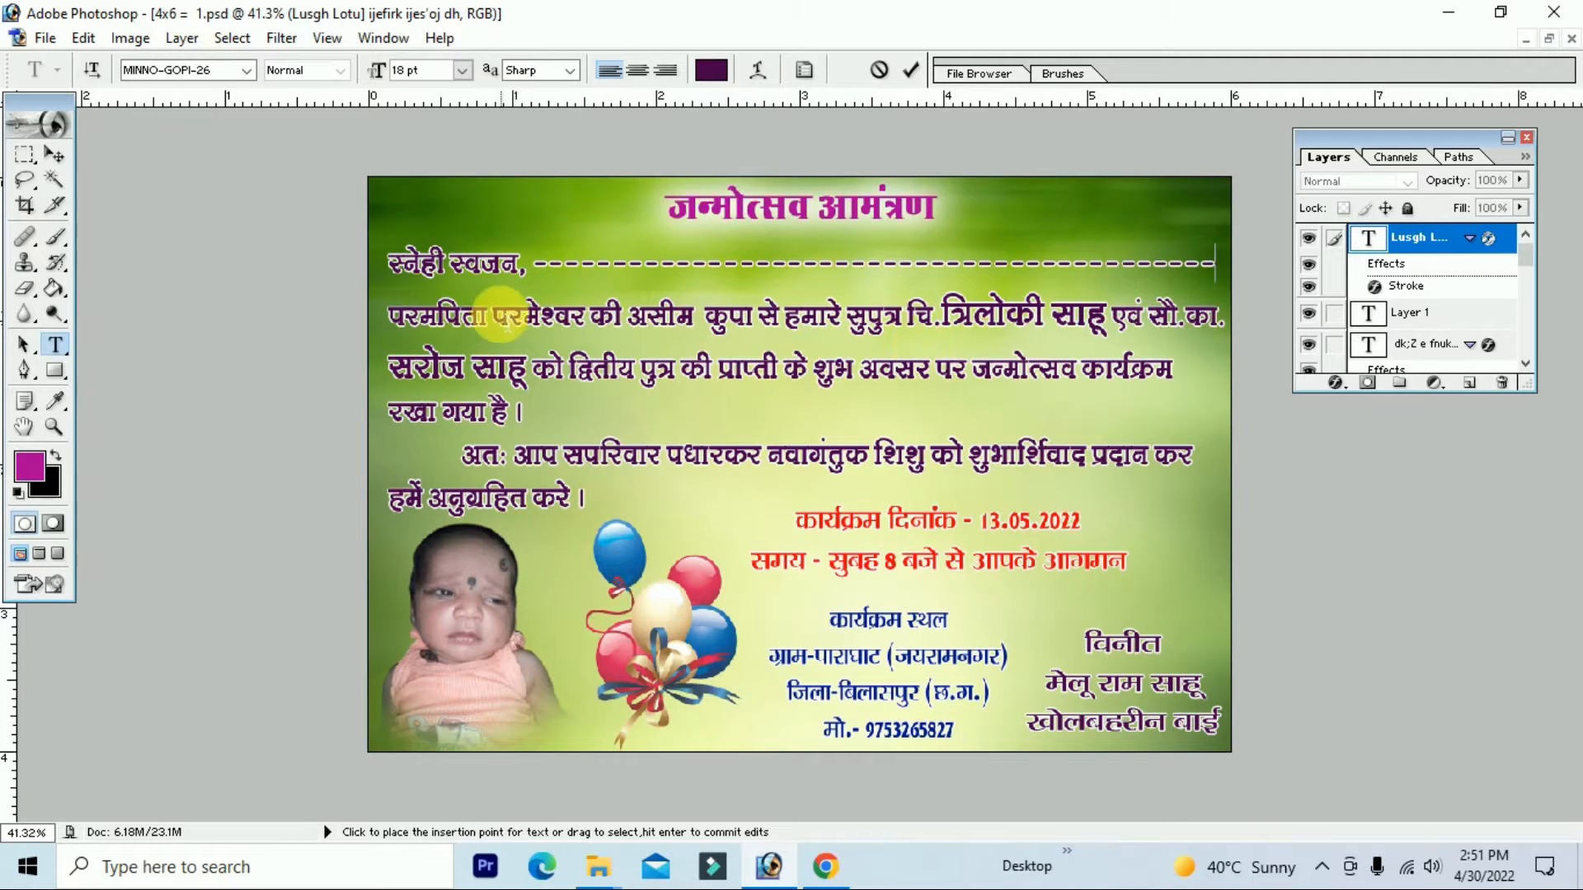
{"action": "left_click", "coordinate": [394, 314]}
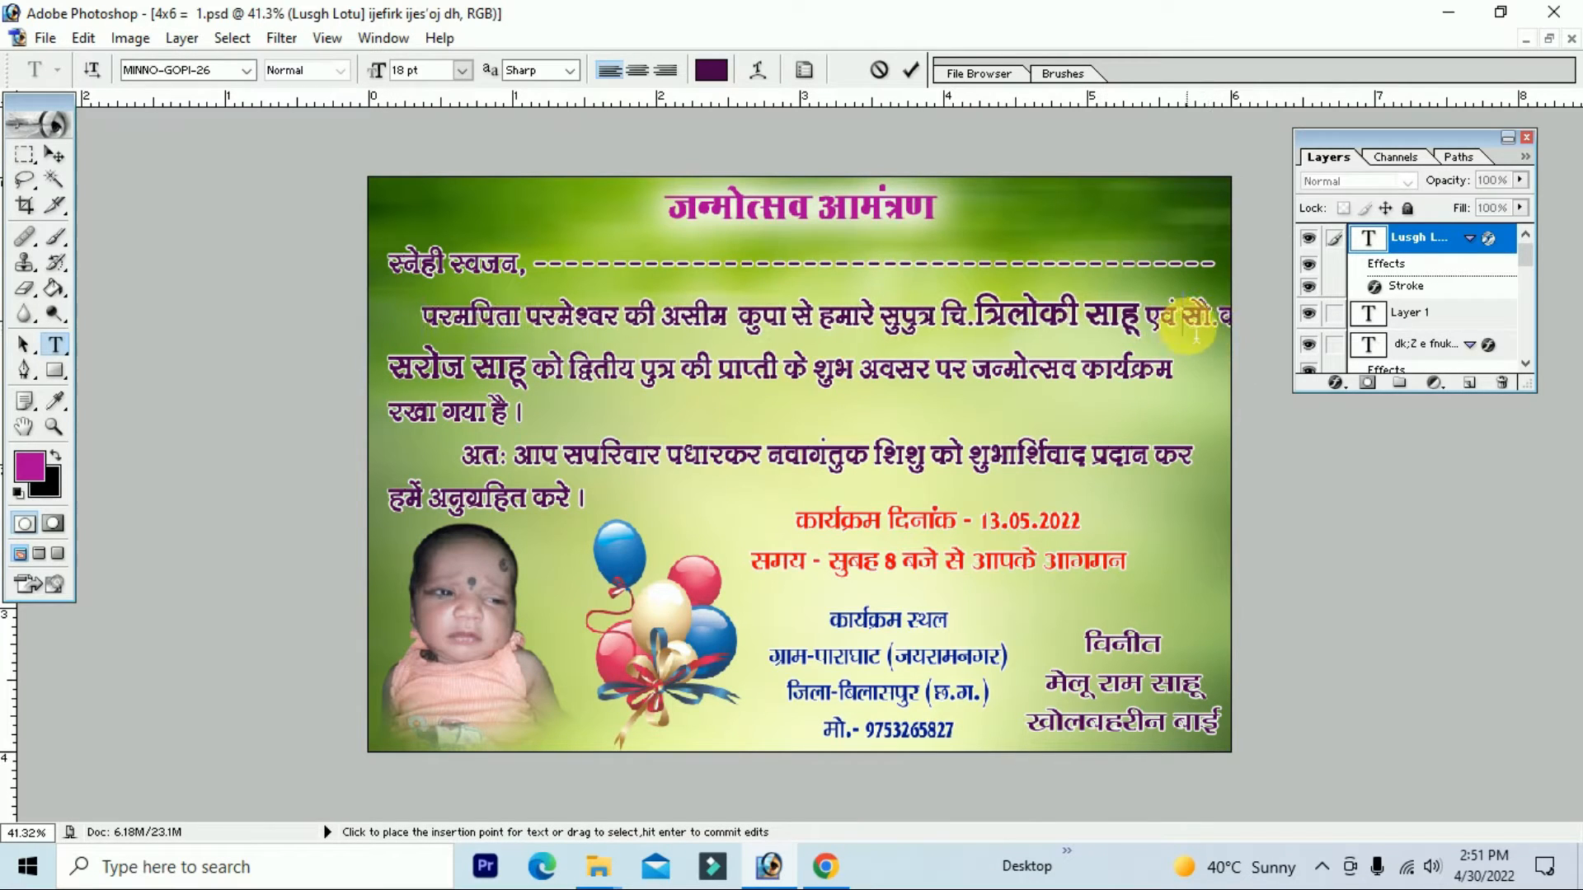
{"action": "key", "text": "Return"}
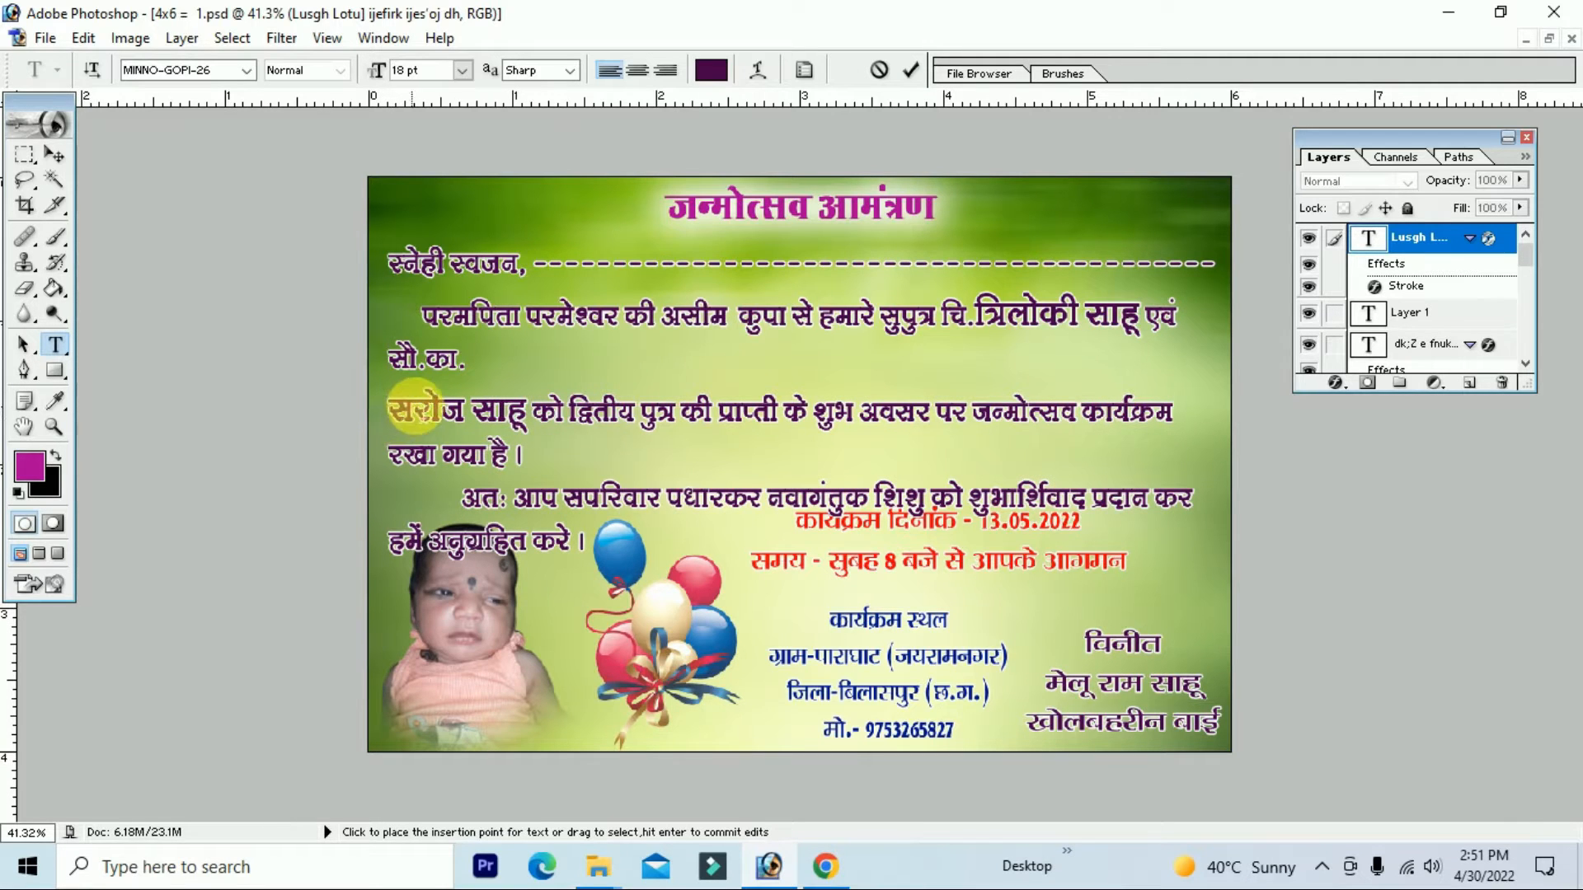
{"action": "key", "text": "BackSpace"}
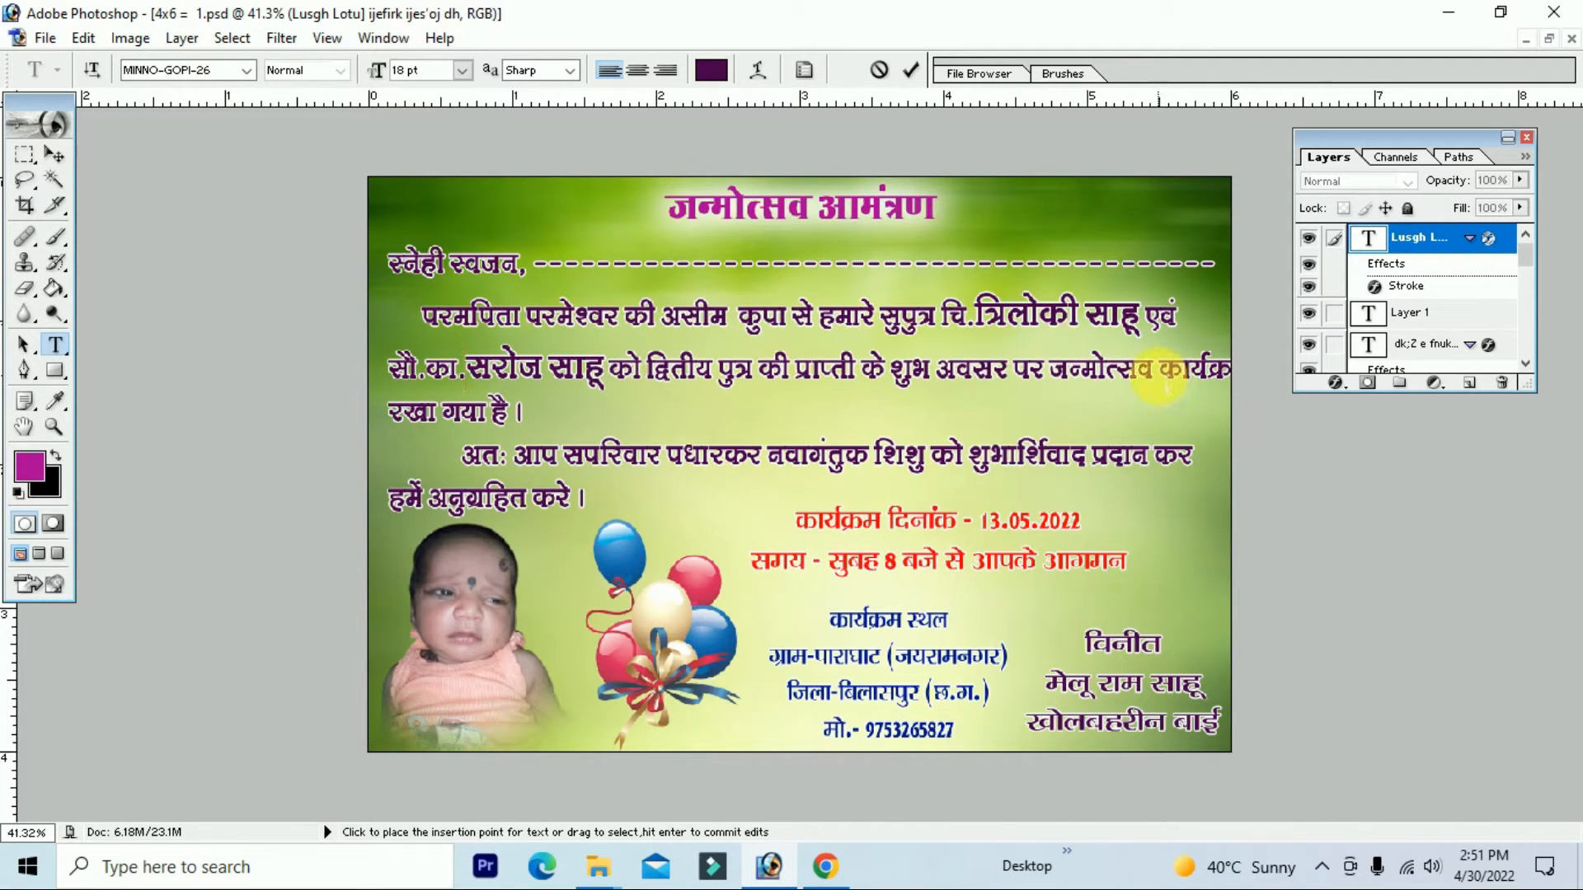
Step: Rewrap so 'कार्यक्रम रखा गया है ।' sits together on one line
{"action": "left_click", "coordinate": [1157, 371]}
{"action": "key", "text": "Return"}
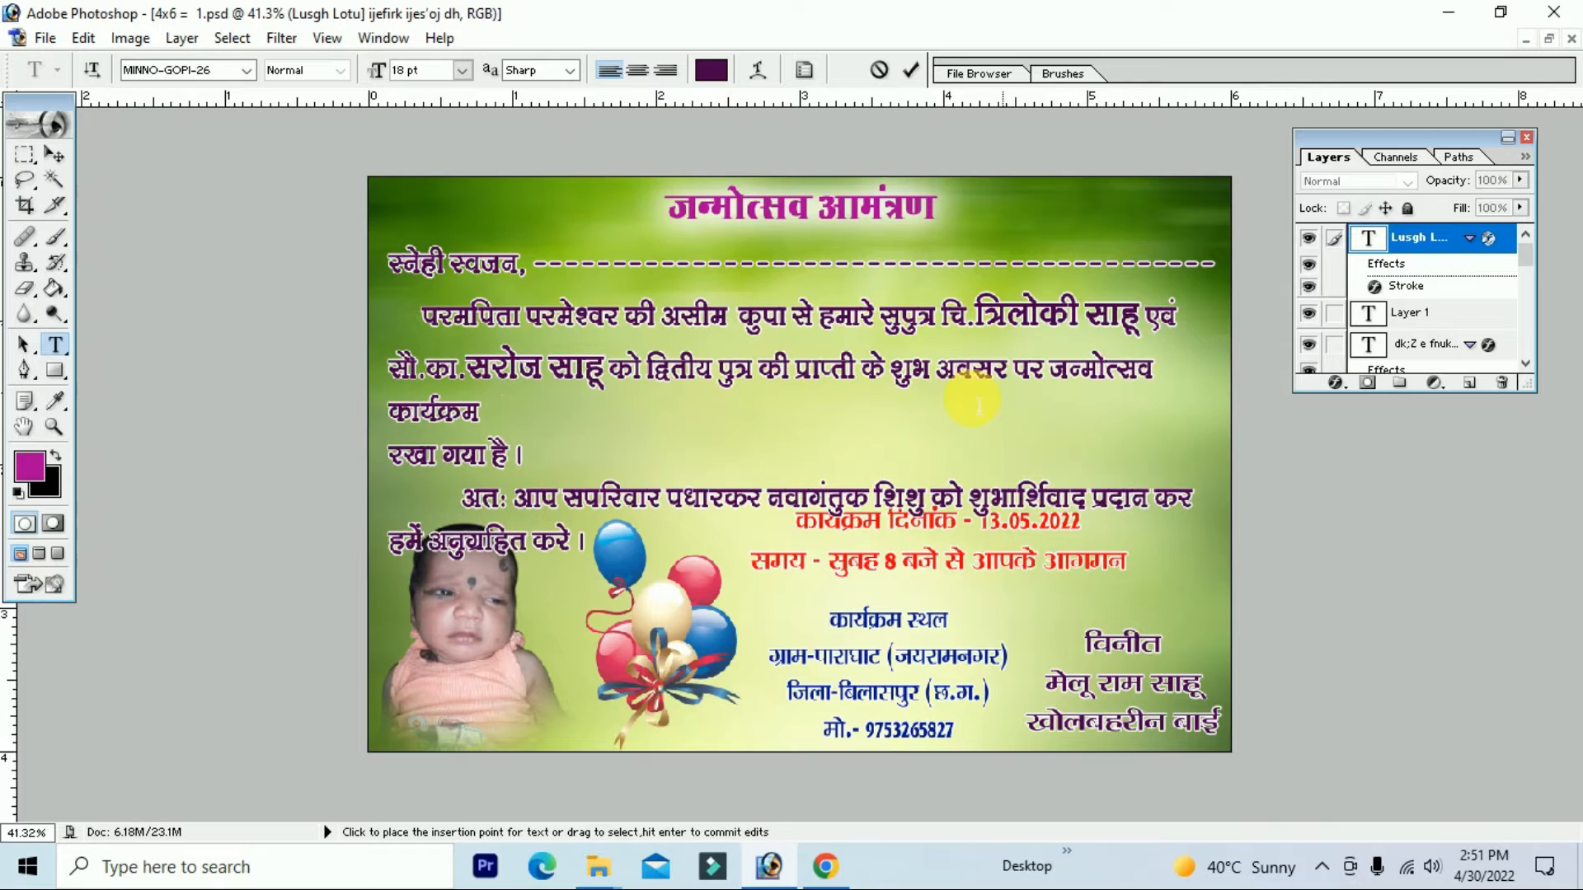
{"action": "left_click", "coordinate": [404, 453]}
{"action": "key", "text": "BackSpace"}
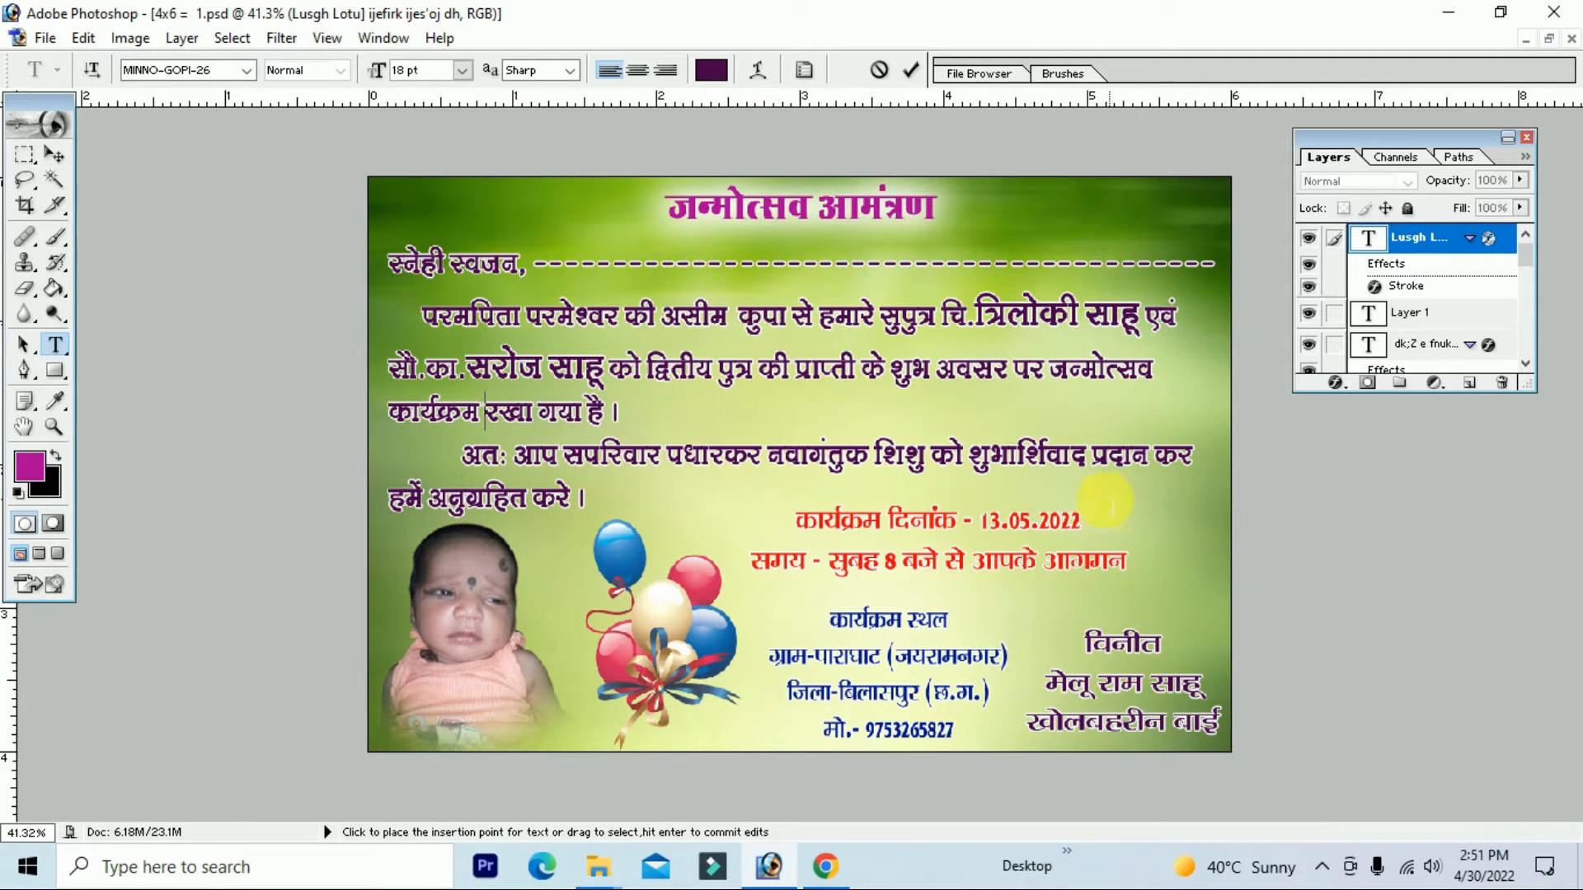
{"action": "left_click", "coordinate": [58, 156]}
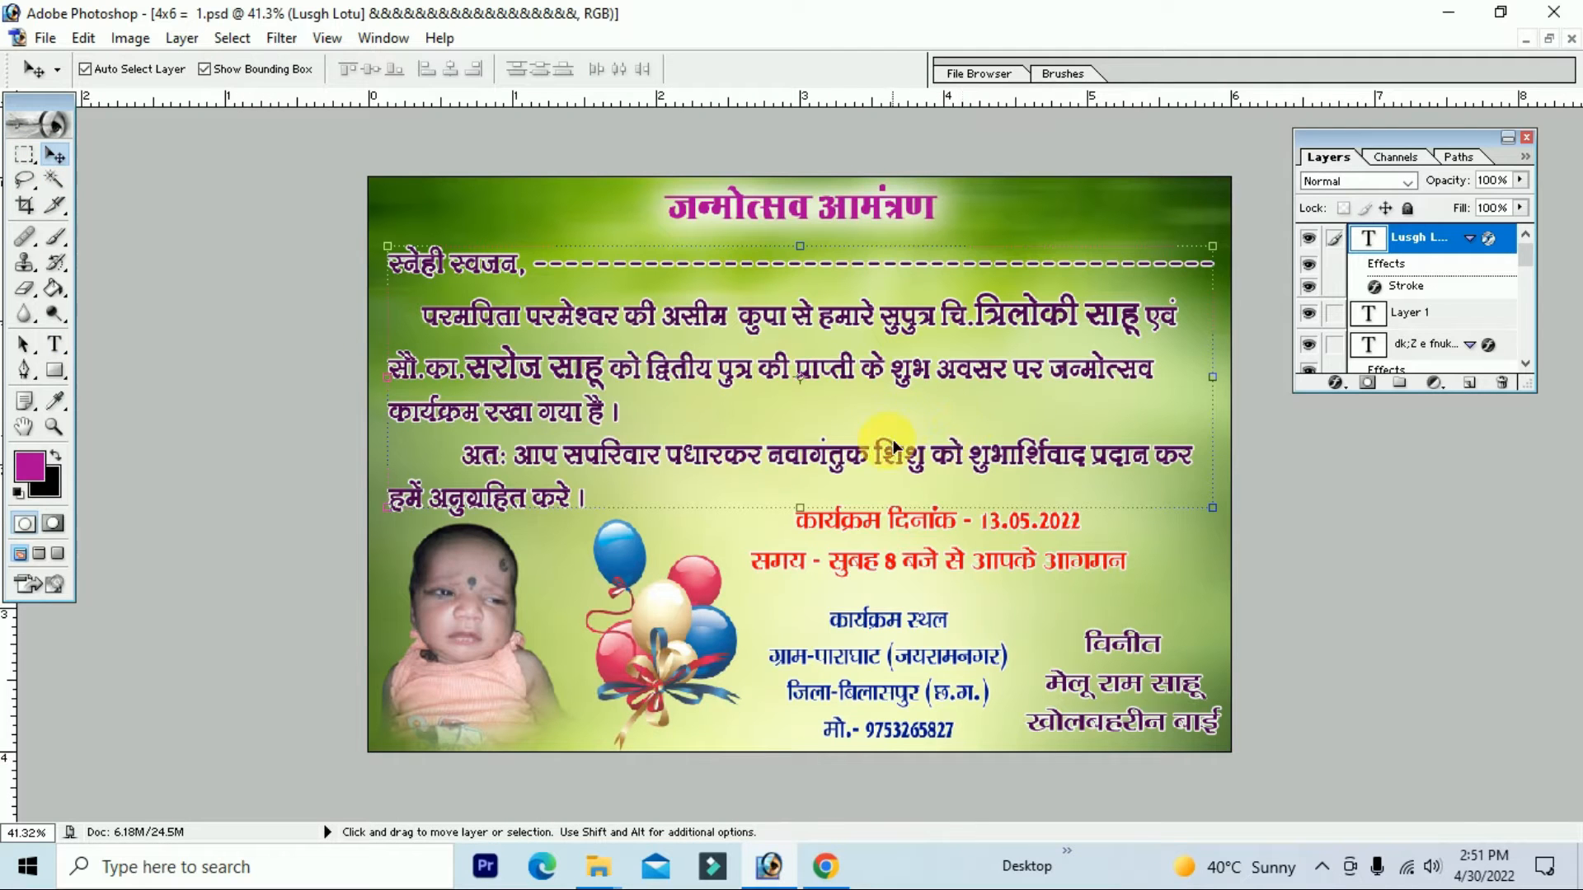
Step: Nudge the message paragraph slightly up and zoom in on the card's top lines
{"action": "left_click_drag", "start_coordinate": [886, 400], "coordinate": [890, 394]}
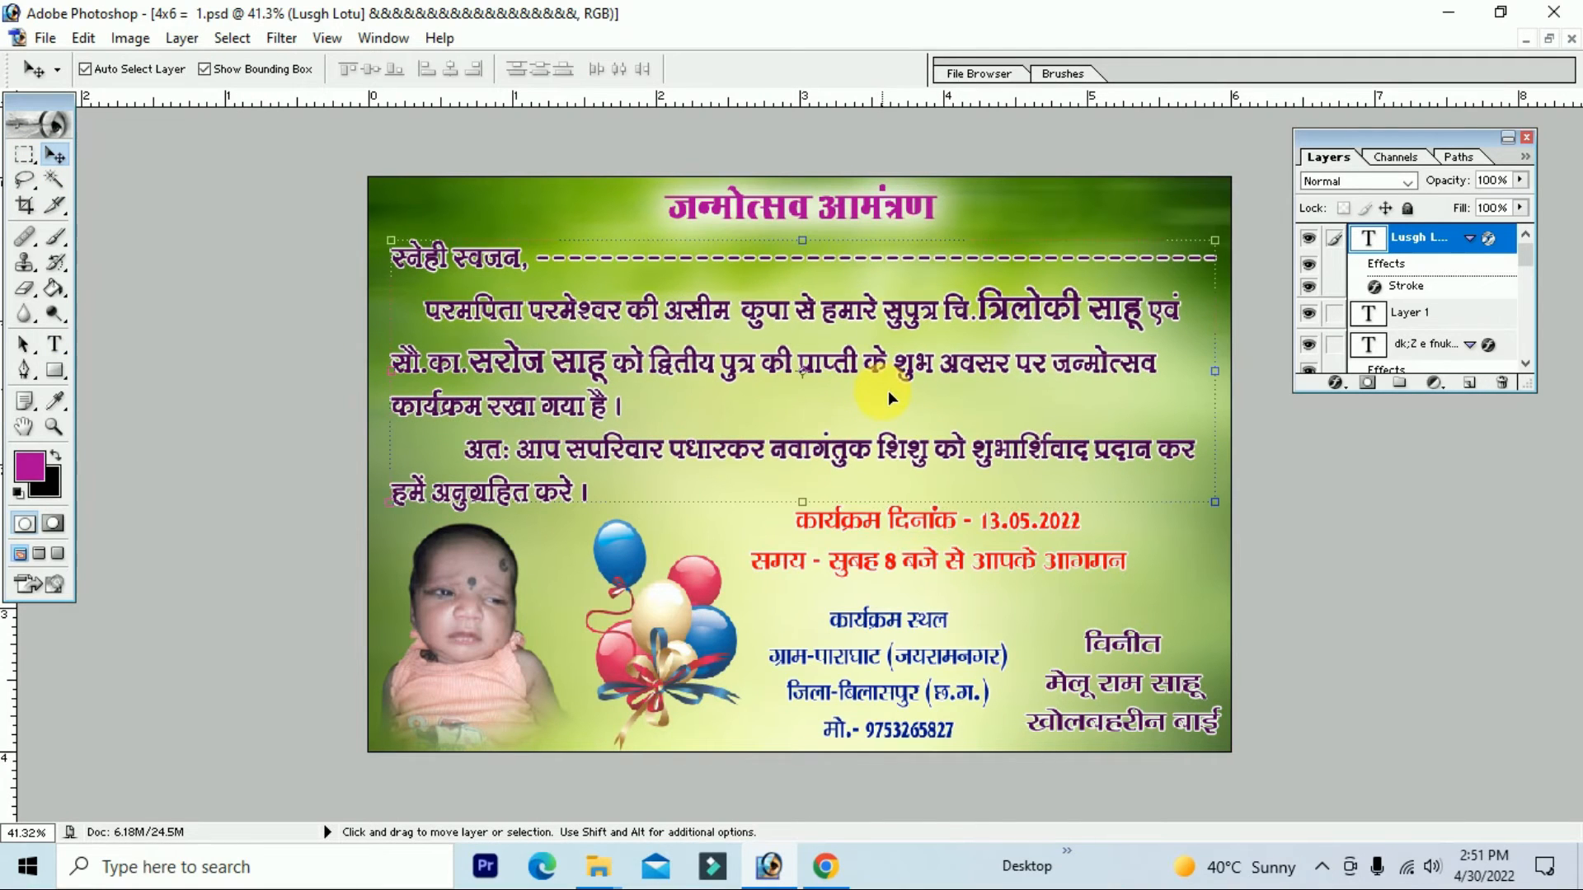
{"action": "key", "text": "ctrl+plus"}
{"action": "key", "text": "ctrl+plus"}
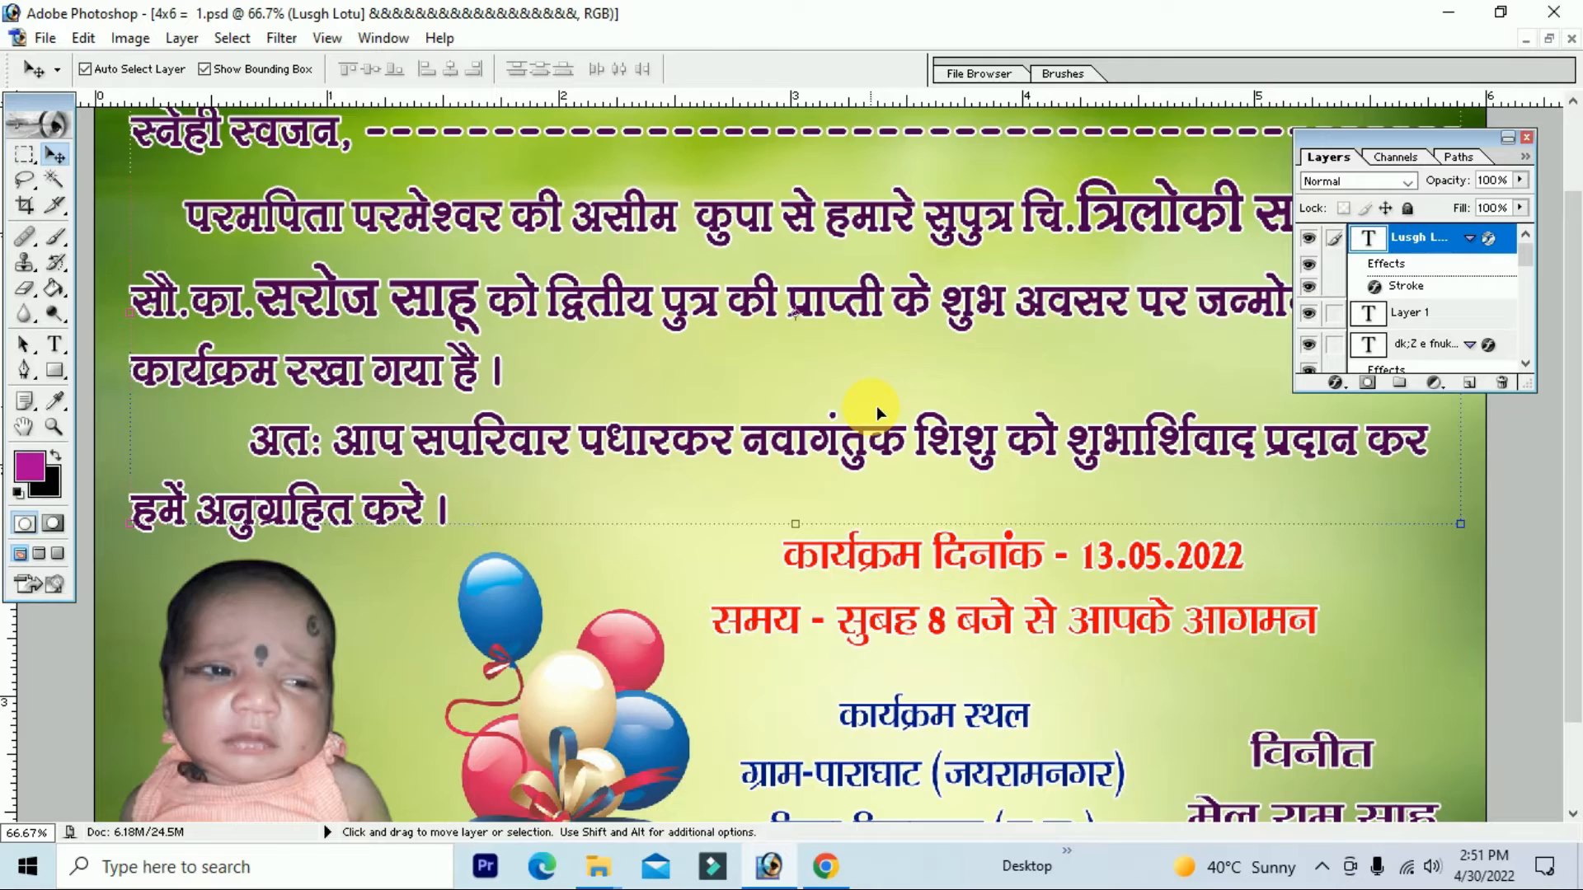
{"action": "key", "text": "ctrl+plus"}
{"action": "key", "text": "space"}
{"action": "left_click_drag", "start_coordinate": [937, 412], "coordinate": [666, 610]}
{"action": "left_click_drag", "start_coordinate": [875, 412], "coordinate": [877, 561]}
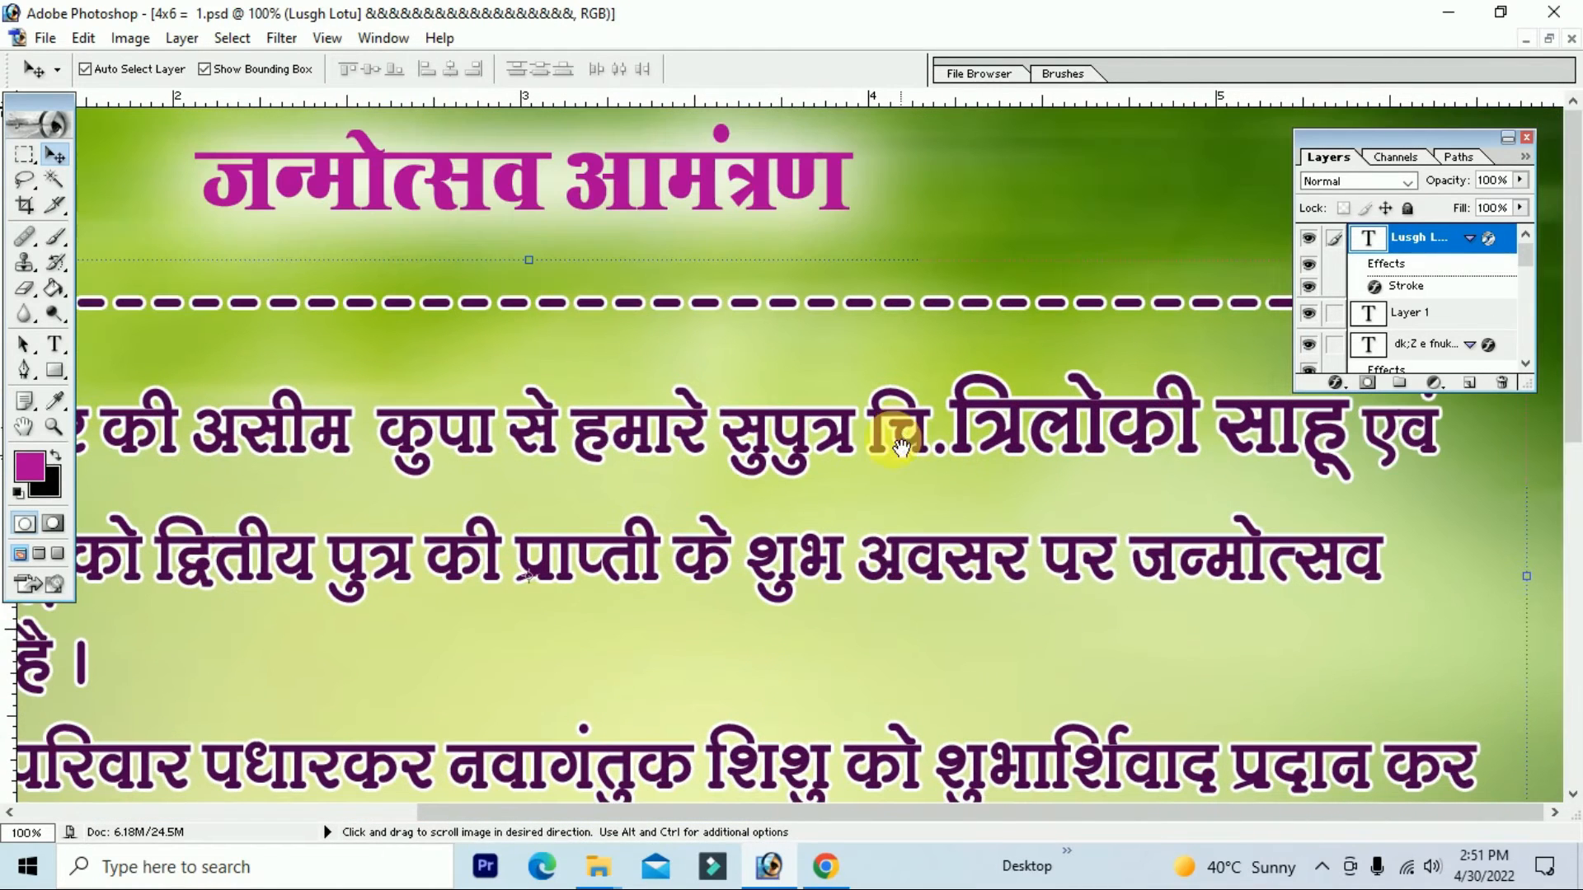
{"action": "left_click", "coordinate": [55, 345]}
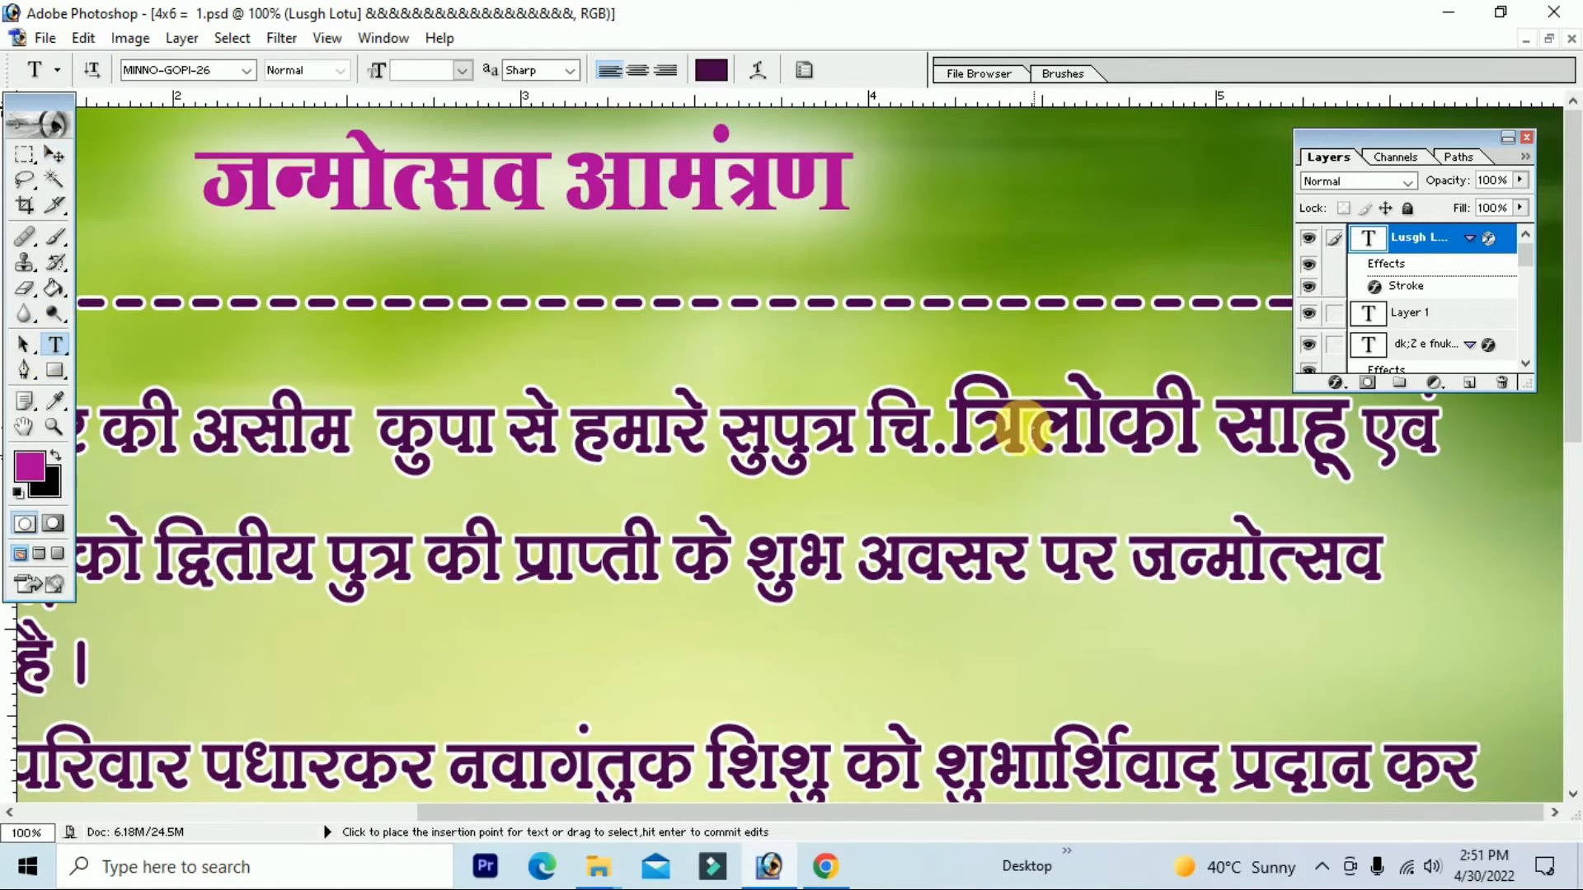
{"action": "left_click_drag", "start_coordinate": [948, 425], "coordinate": [1351, 445]}
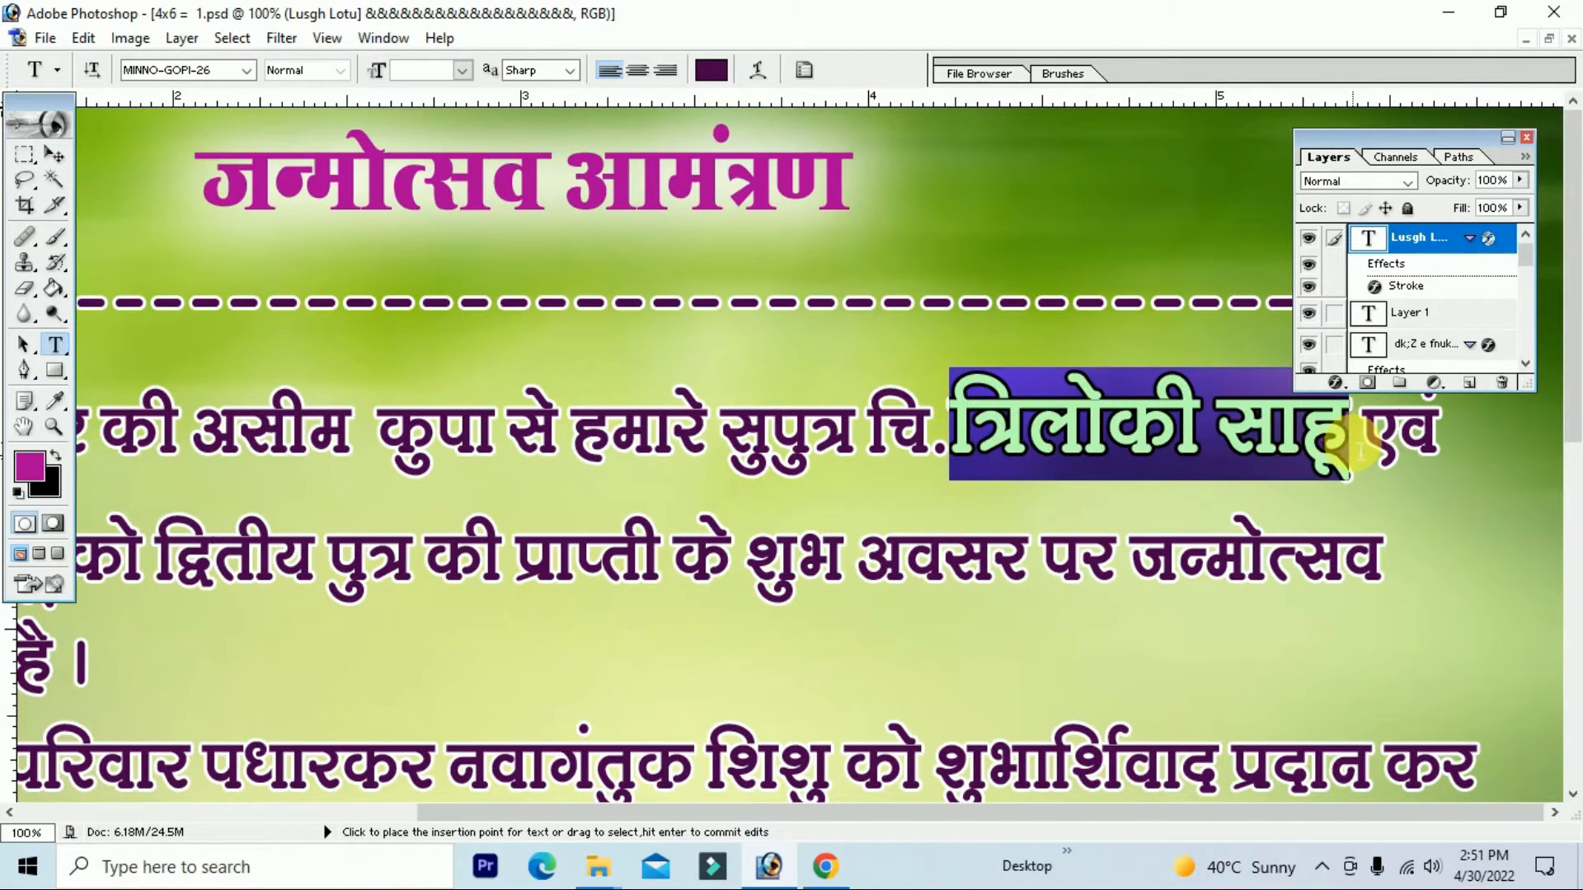
{"action": "left_click", "coordinate": [229, 69]}
{"action": "key", "text": "Down"}
{"action": "key", "text": "Down"}
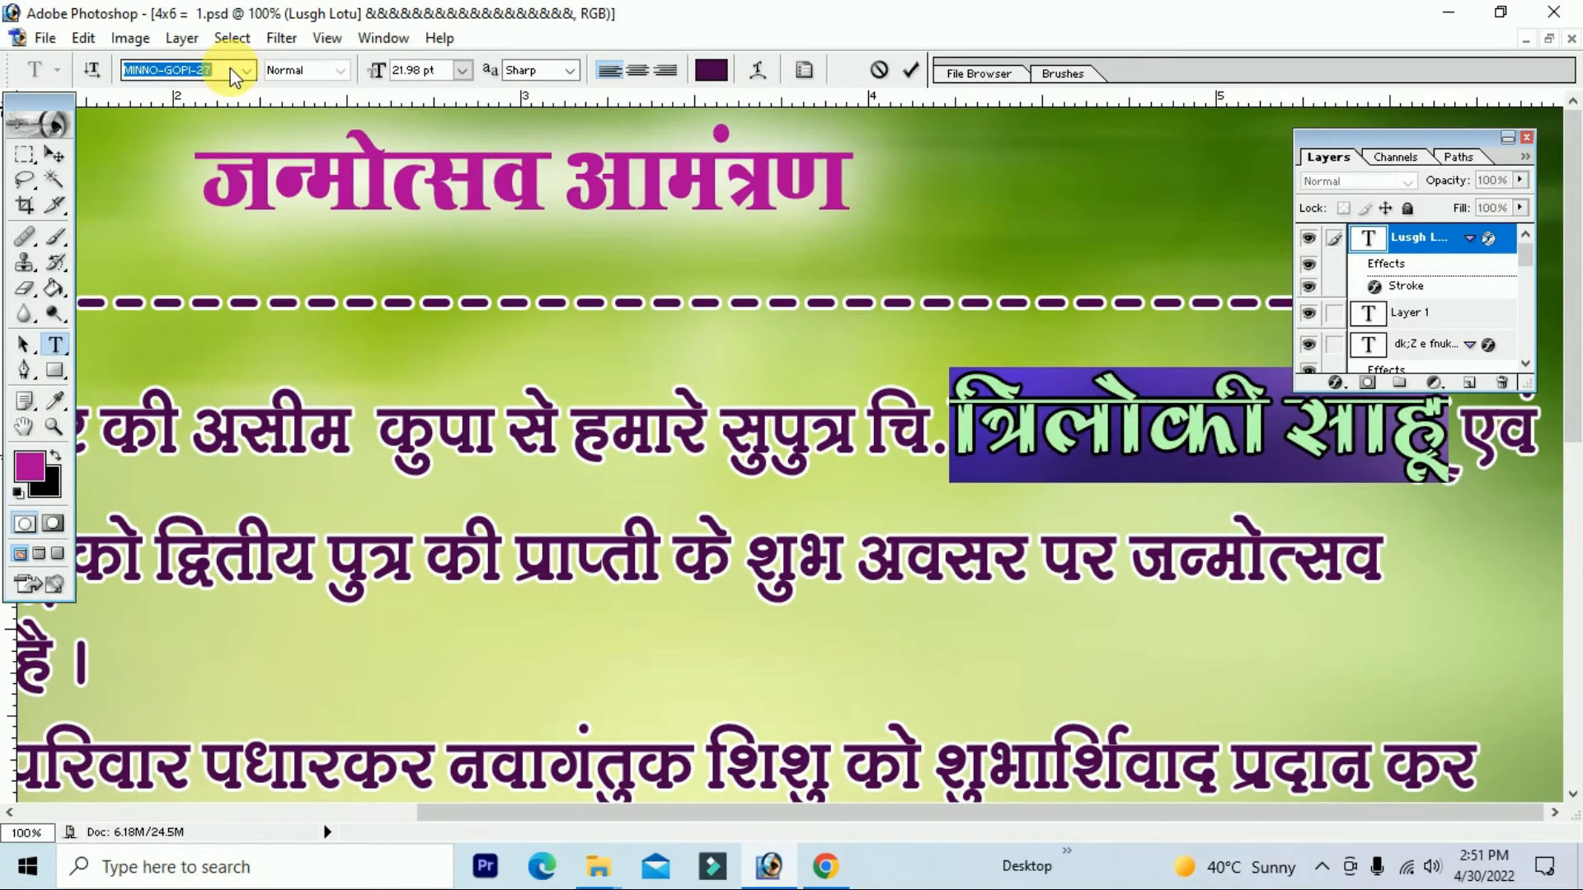
{"action": "key", "text": "Down"}
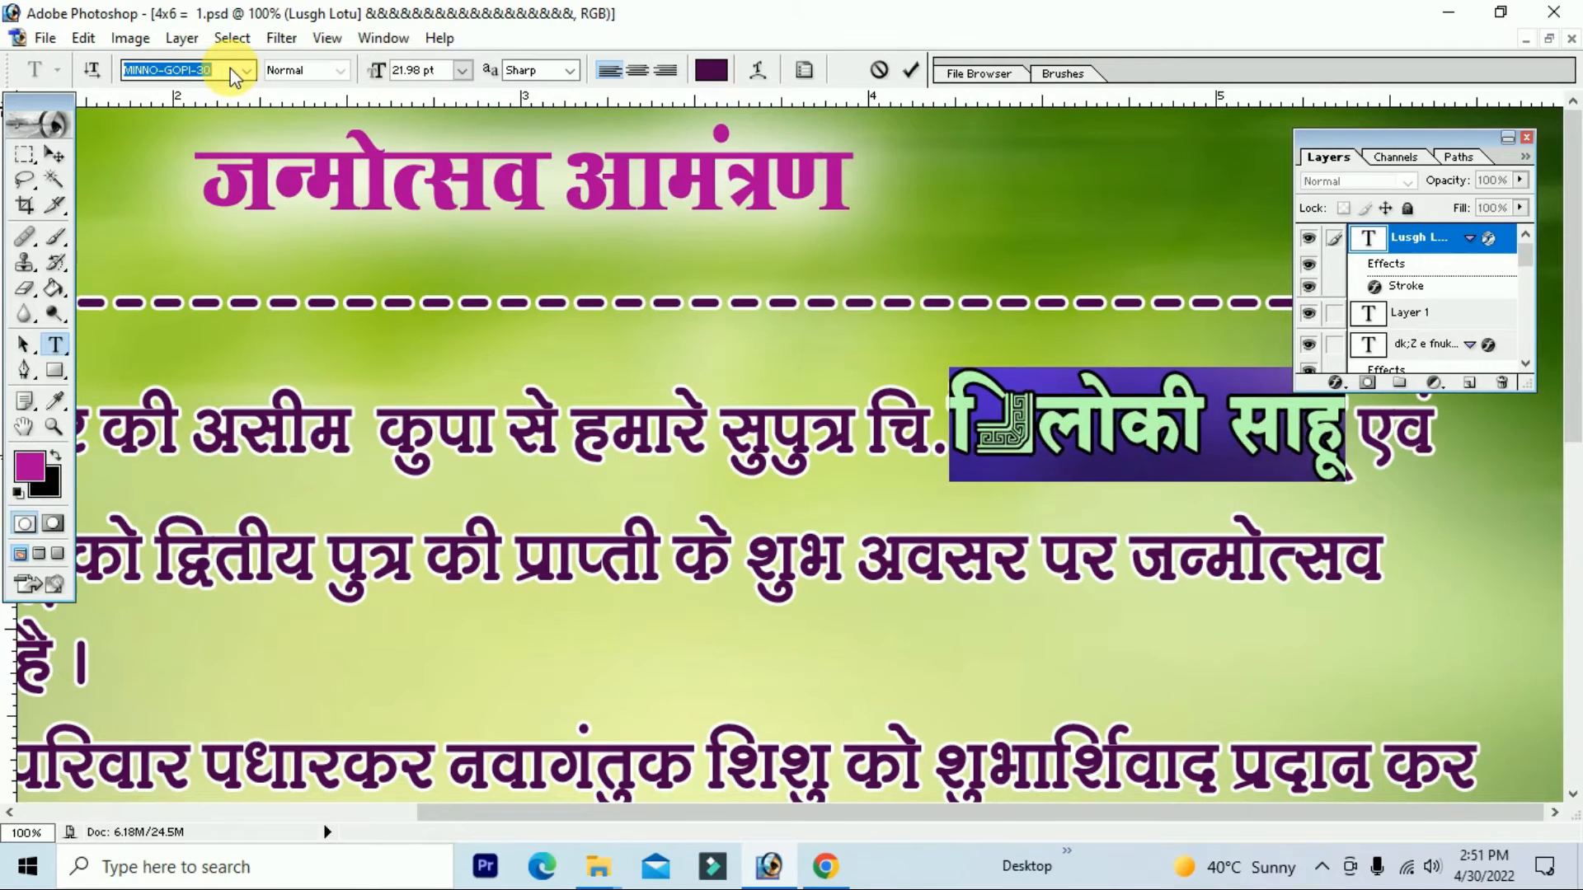
{"action": "key", "text": "Down"}
{"action": "key", "text": "Down"}
{"action": "key", "text": "Down"}
{"action": "key", "text": "Down"}
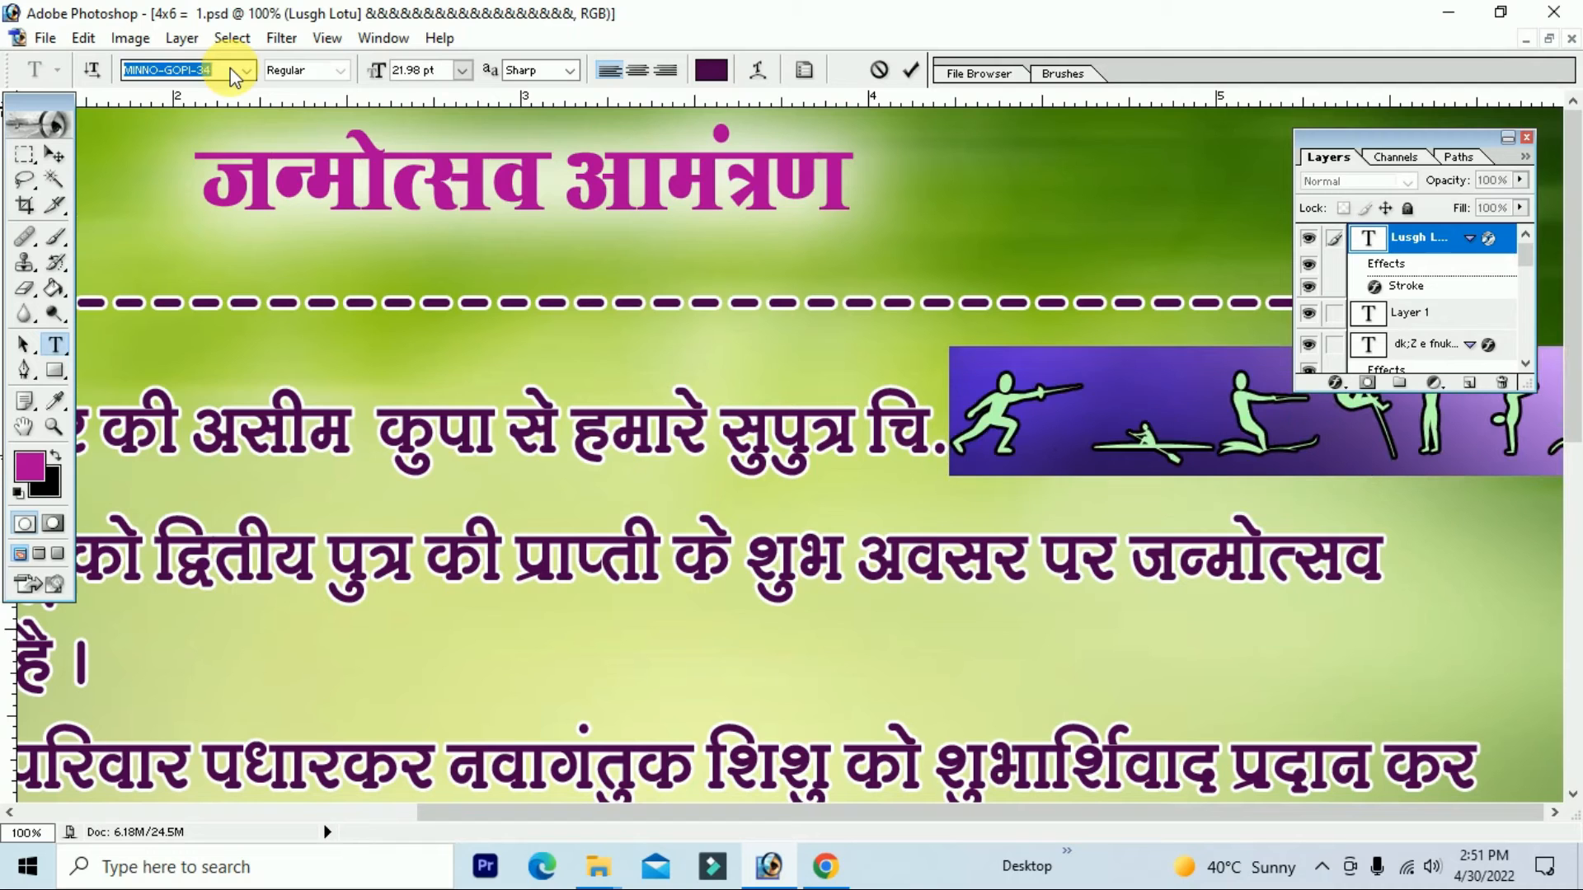
{"action": "key", "text": "Up"}
{"action": "key", "text": "Up"}
{"action": "key", "text": "Up"}
{"action": "key", "text": "Up"}
{"action": "key", "text": "Up"}
{"action": "key", "text": "Up"}
{"action": "key", "text": "Up"}
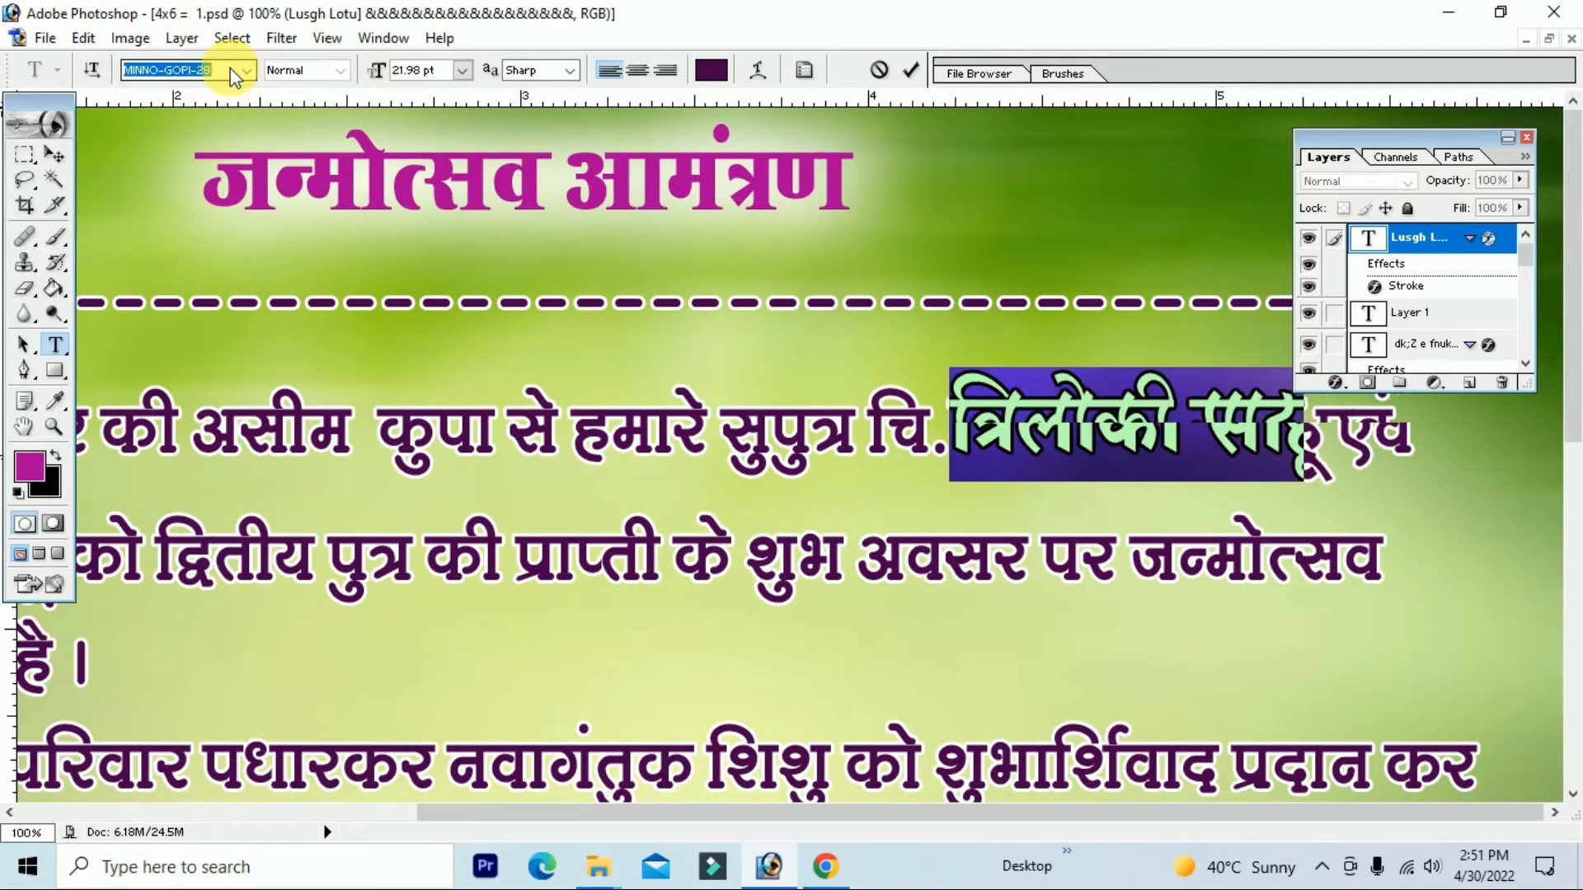
{"action": "key", "text": "Up"}
{"action": "key", "text": "Up"}
{"action": "key", "text": "Up"}
{"action": "key", "text": "Up"}
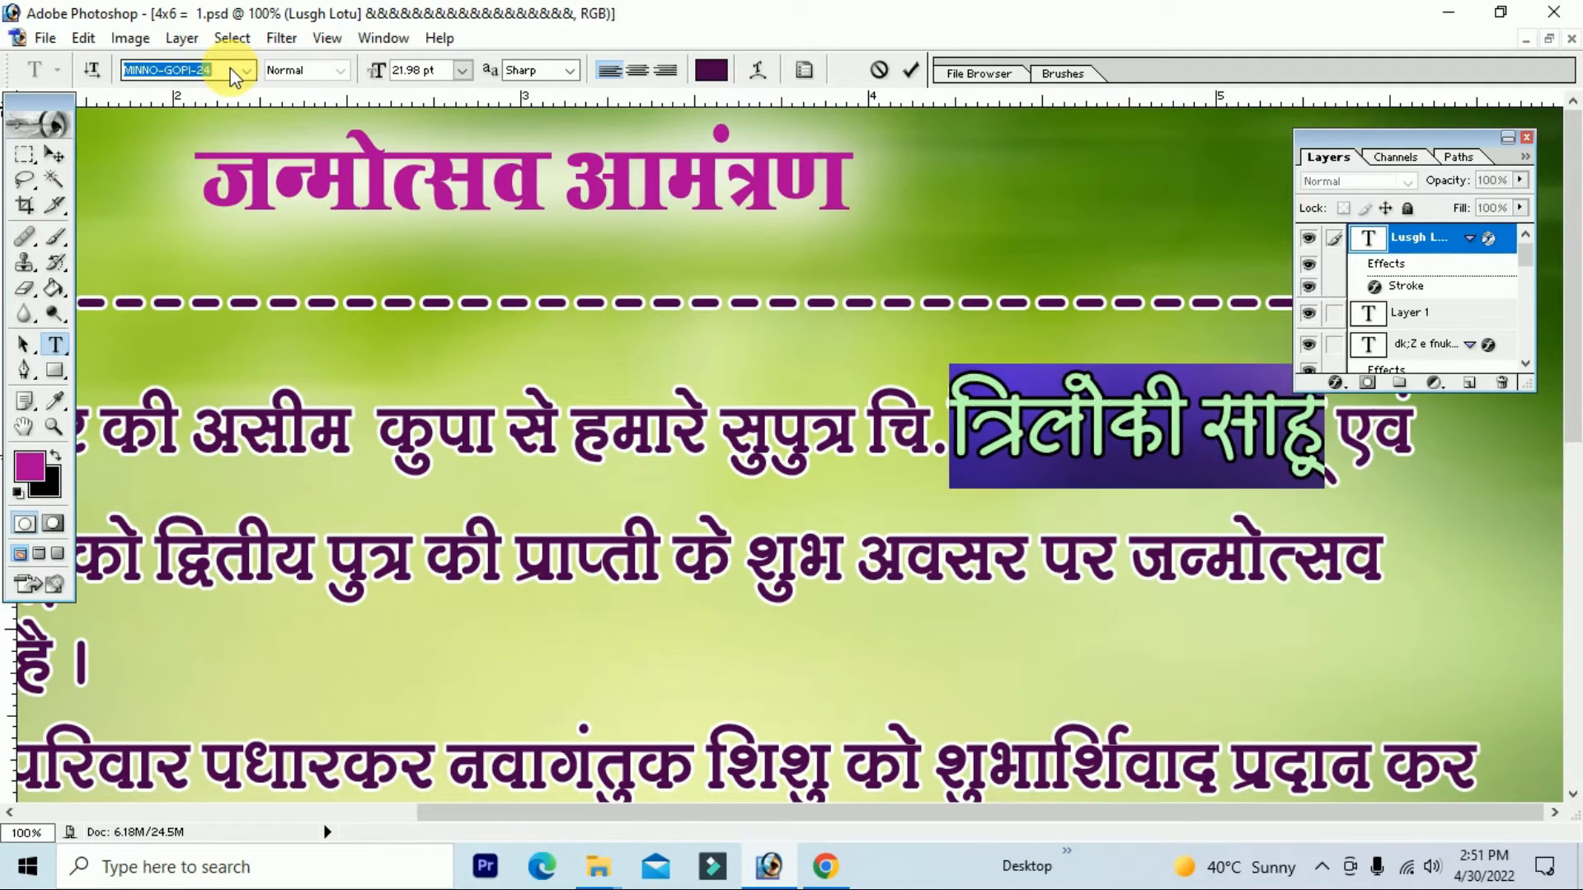
{"action": "key", "text": "Up"}
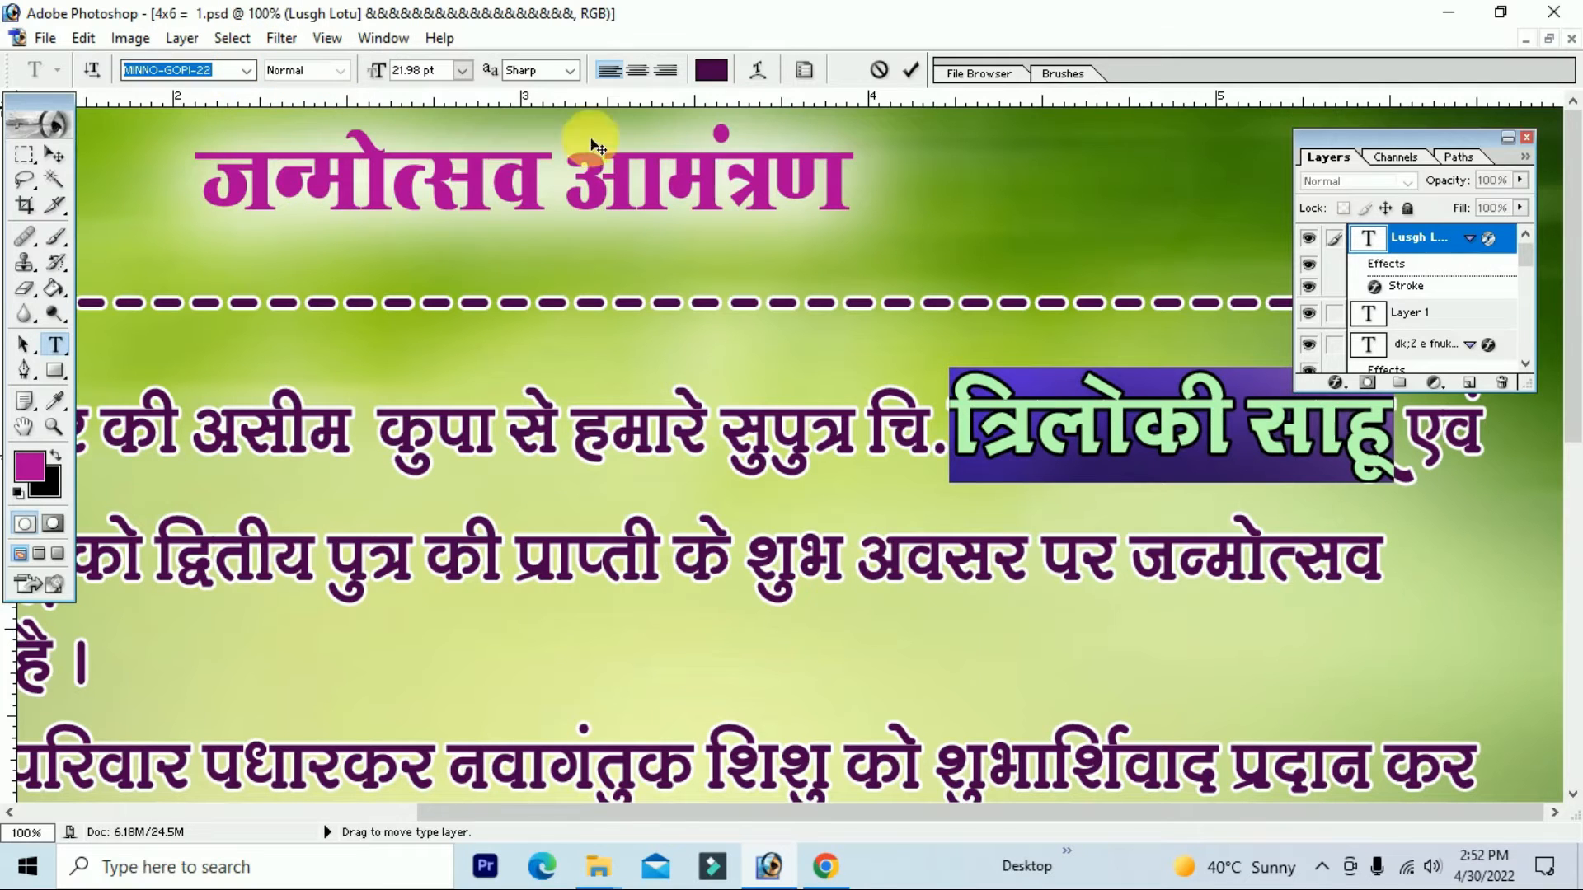
{"action": "left_click", "coordinate": [1401, 471]}
{"action": "left_click_drag", "start_coordinate": [1401, 466], "coordinate": [956, 462]}
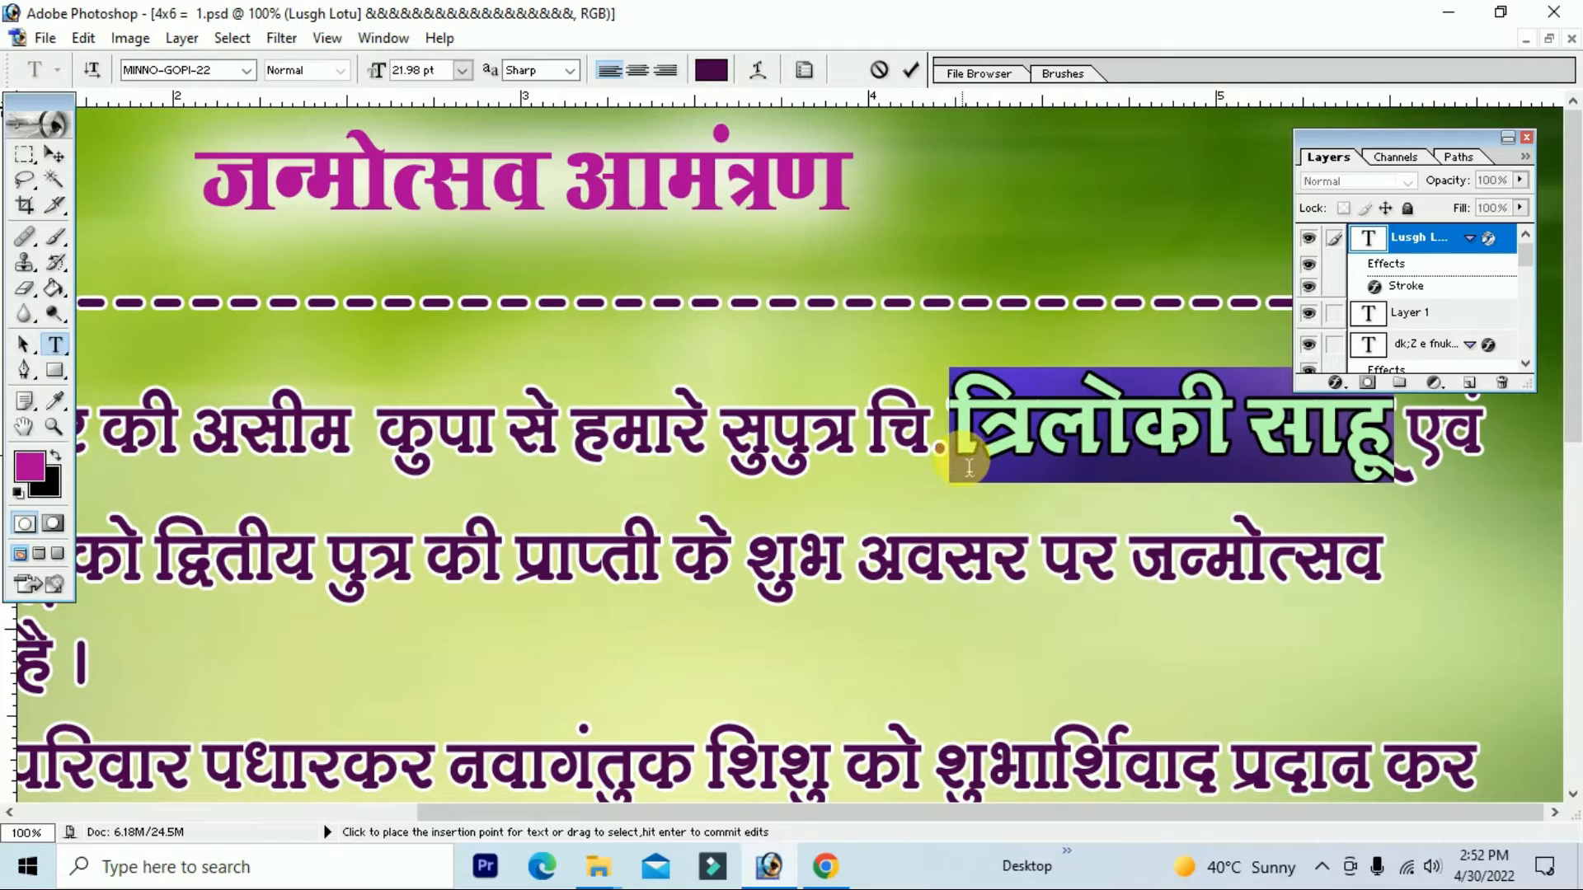
{"action": "left_click", "coordinate": [30, 466]}
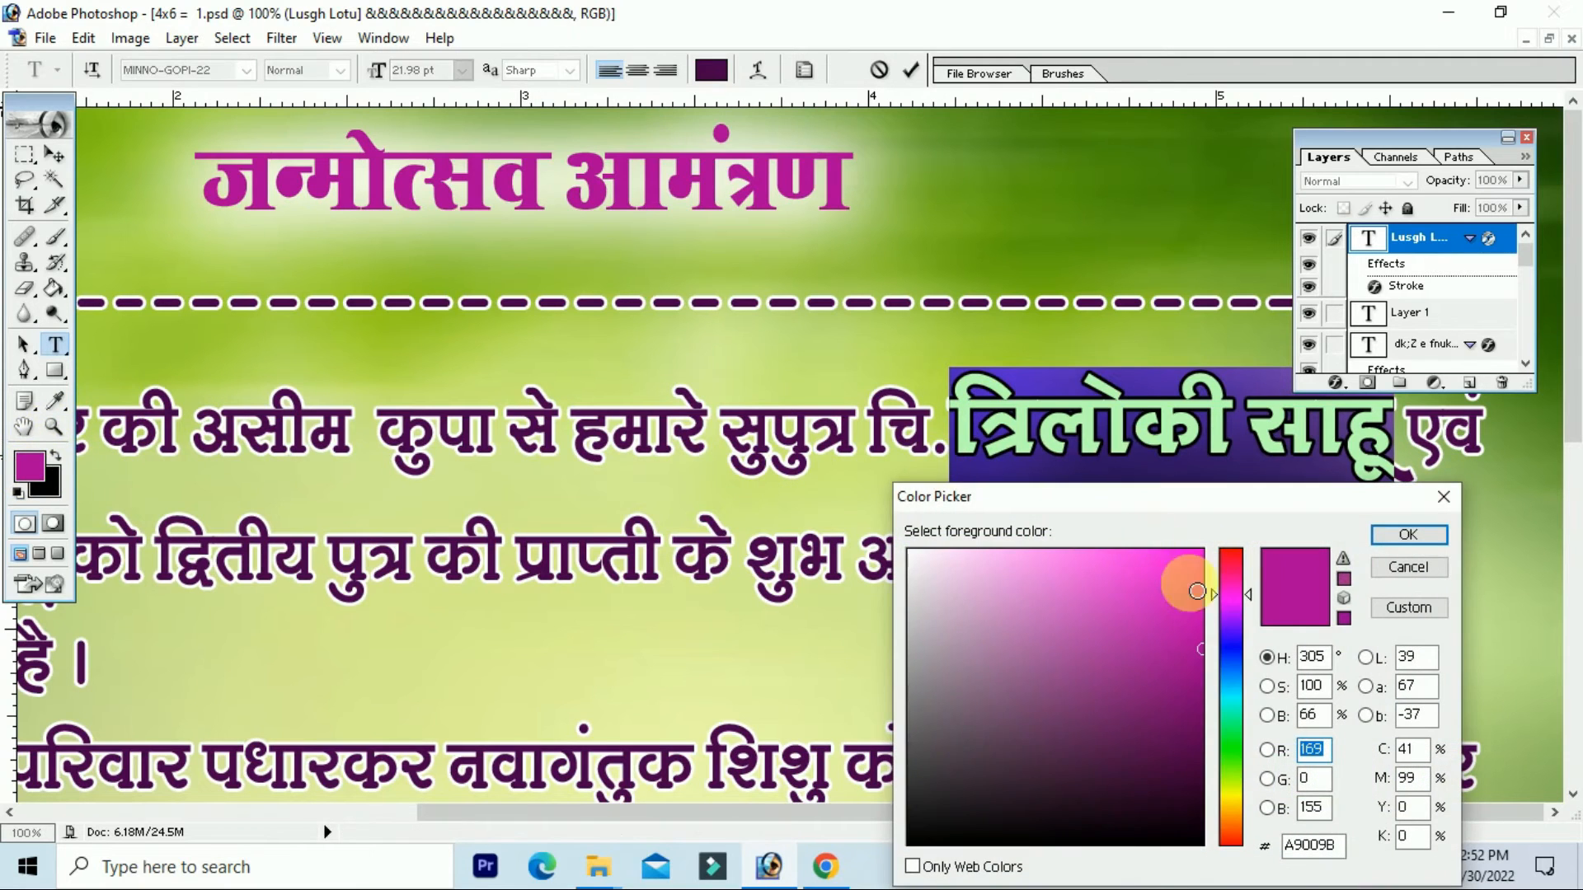
{"action": "left_click_drag", "start_coordinate": [1225, 576], "coordinate": [1226, 550]}
{"action": "left_click", "coordinate": [1202, 551]}
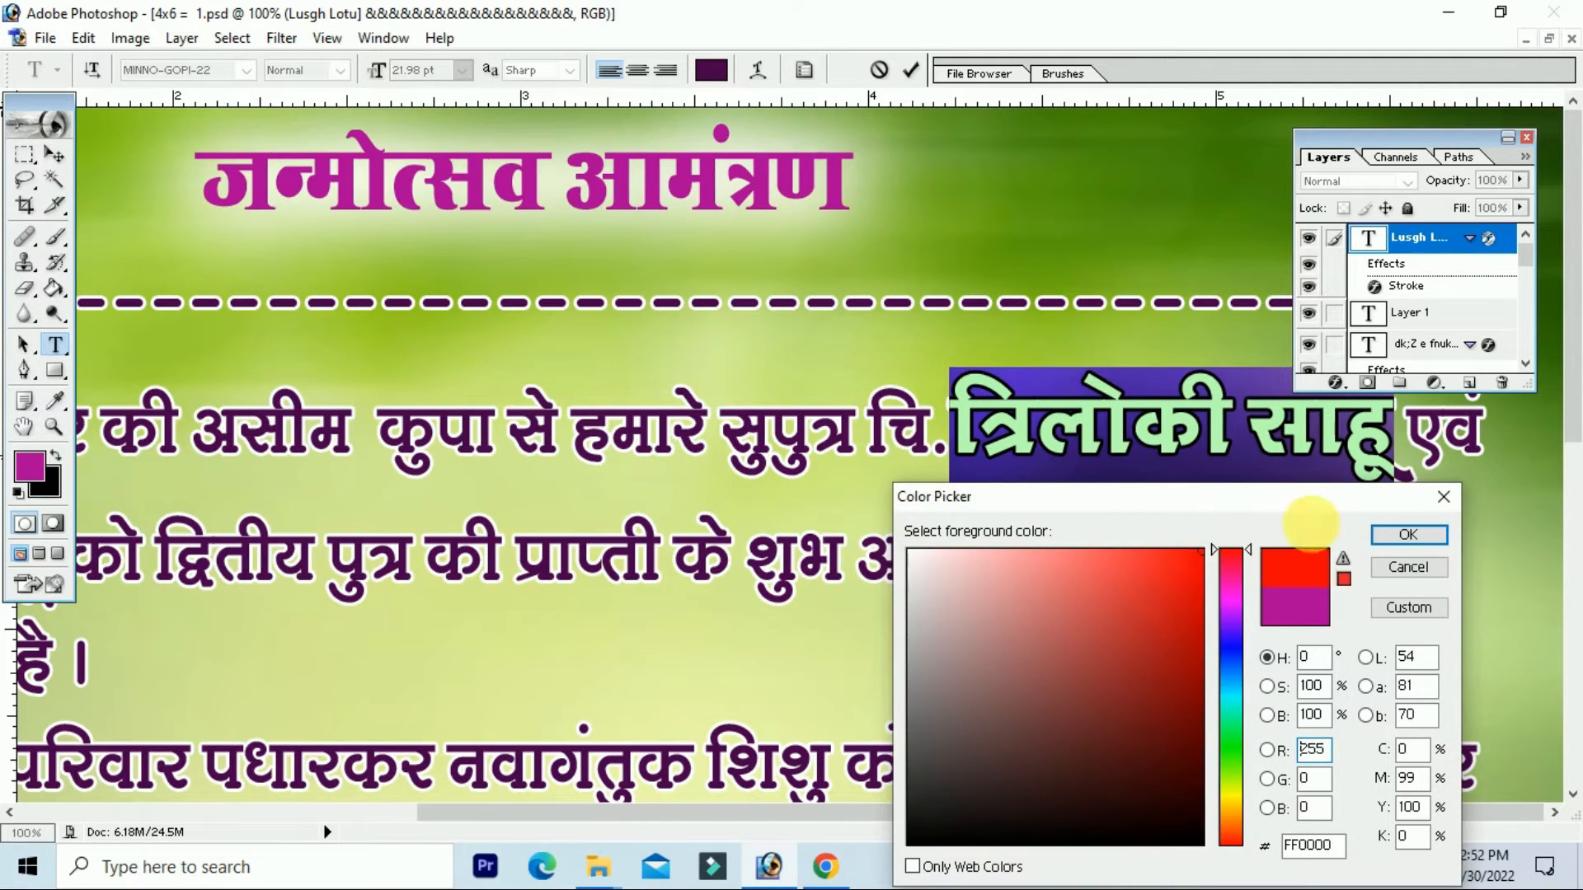
{"action": "left_click", "coordinate": [1408, 534]}
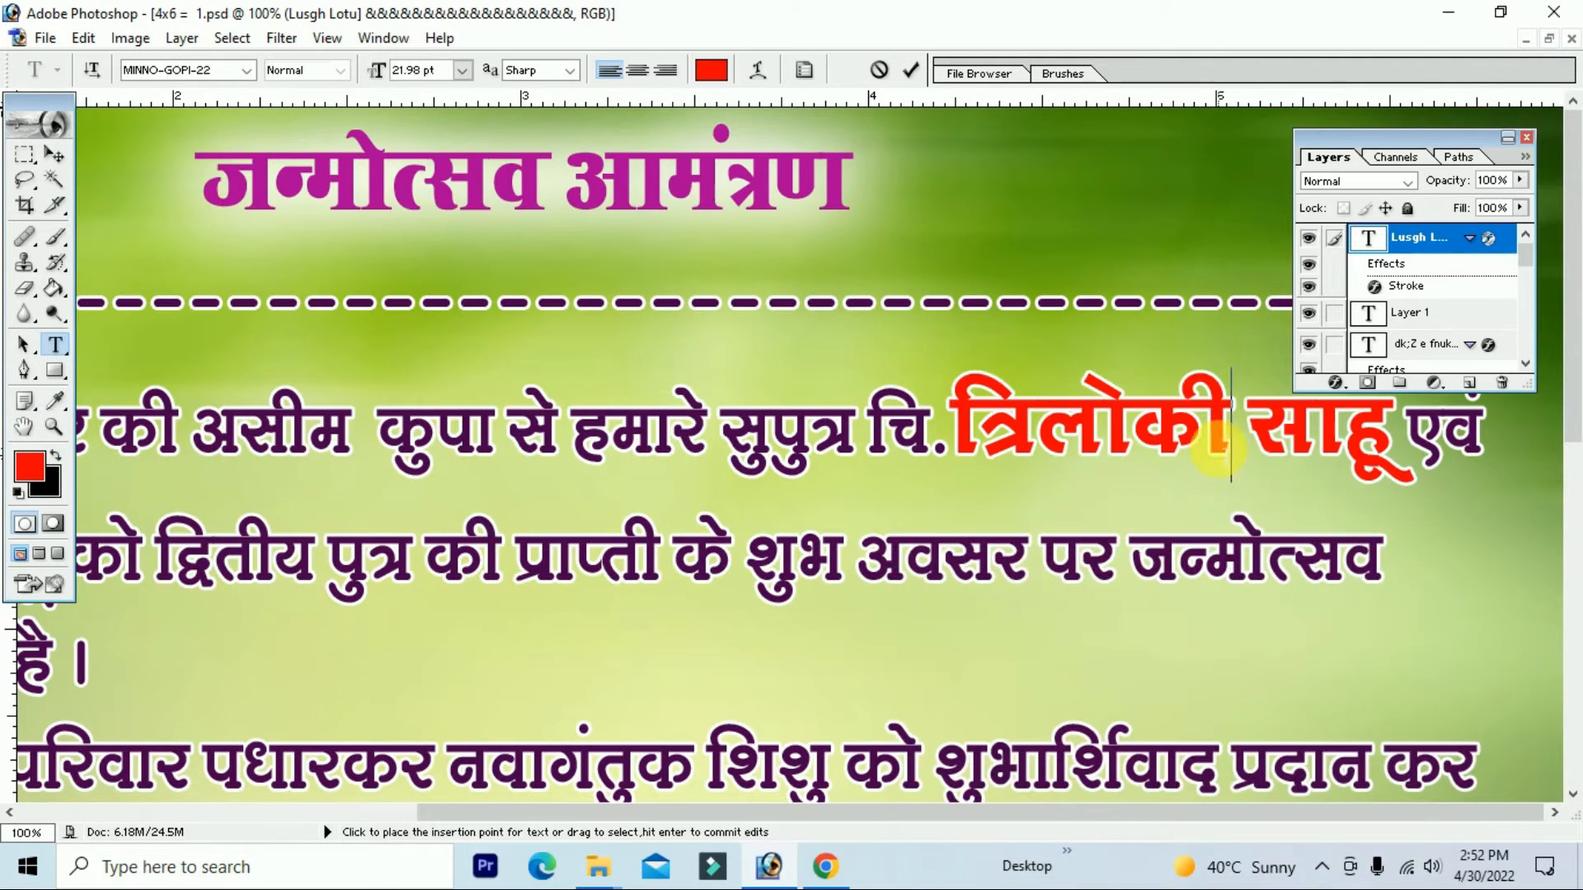
{"action": "left_click", "coordinate": [54, 154]}
{"action": "key", "text": "ctrl+minus"}
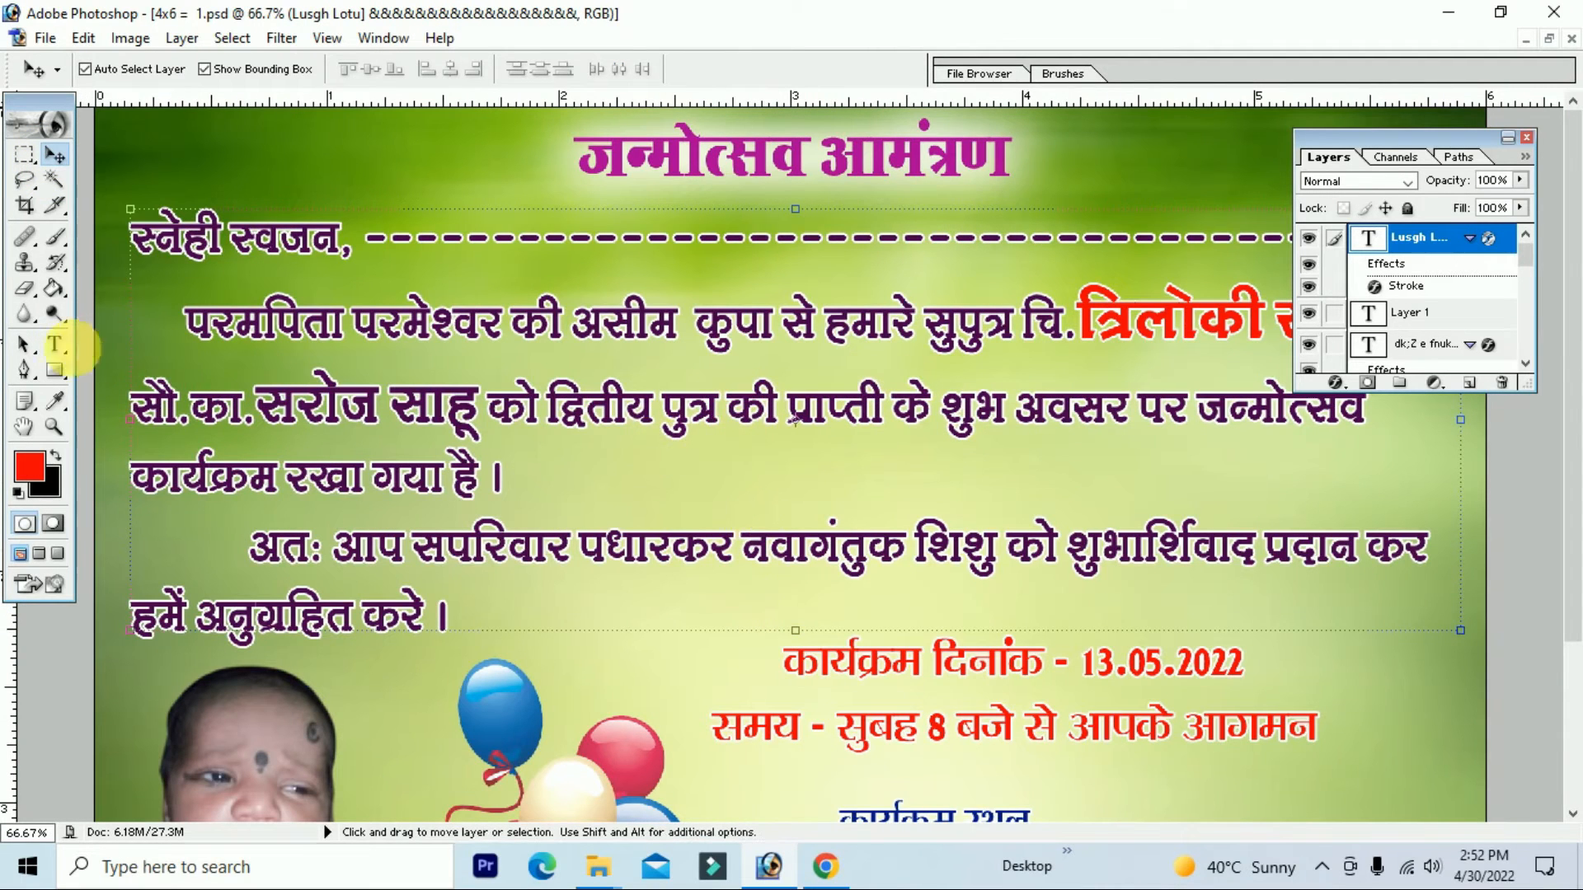
{"action": "left_click", "coordinate": [54, 344]}
{"action": "left_click_drag", "start_coordinate": [481, 411], "coordinate": [266, 409]}
{"action": "left_click", "coordinate": [212, 70]}
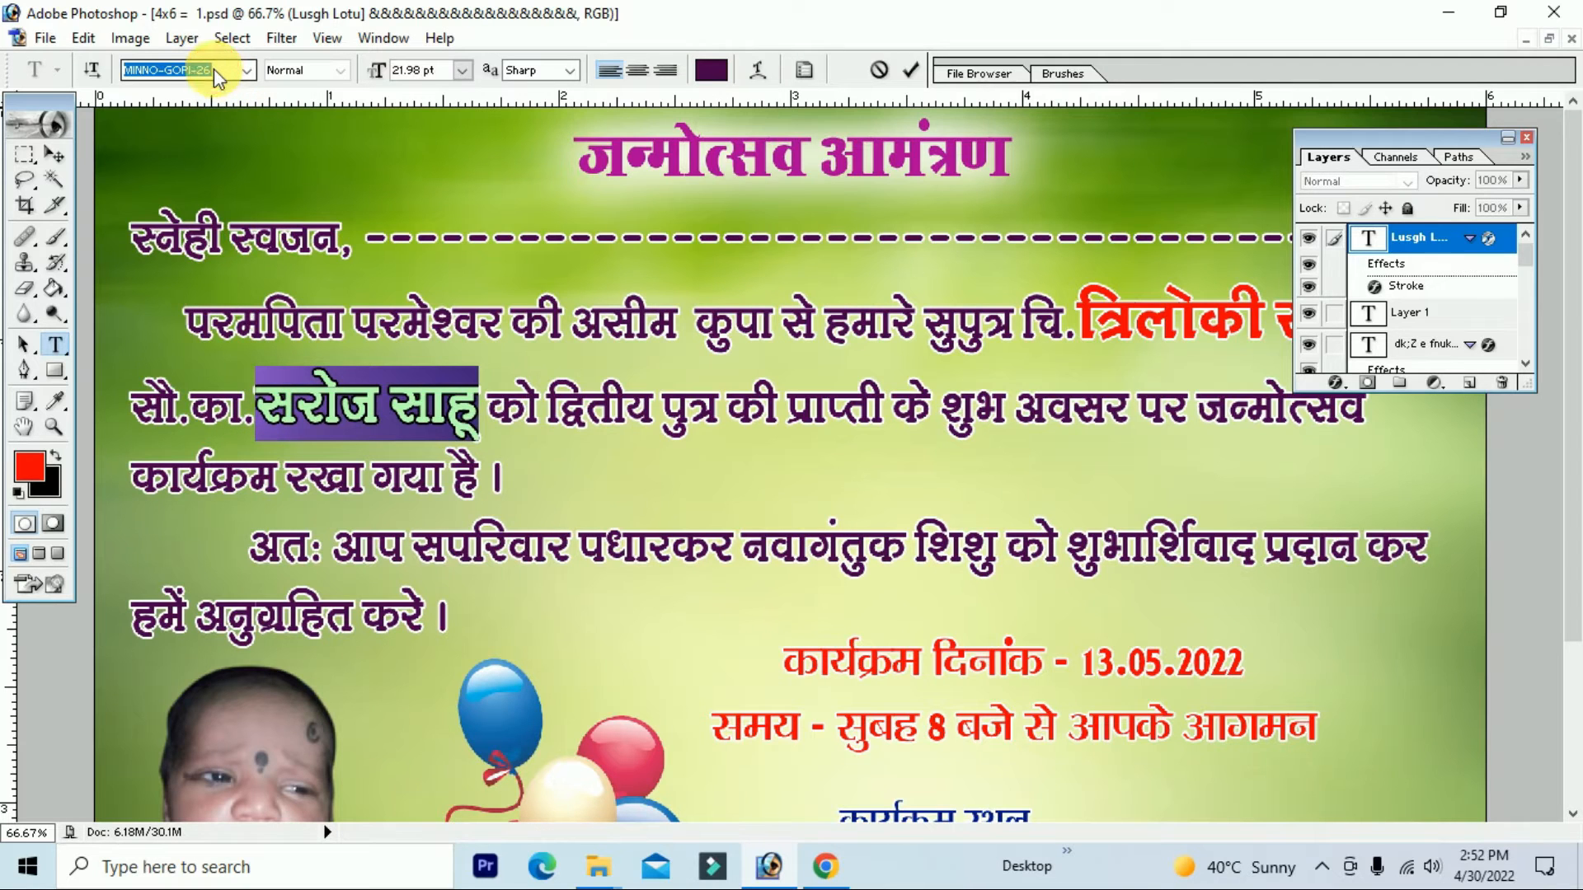
{"action": "key", "text": "Down"}
{"action": "key", "text": "Down"}
{"action": "key", "text": "Down"}
{"action": "key", "text": "Down"}
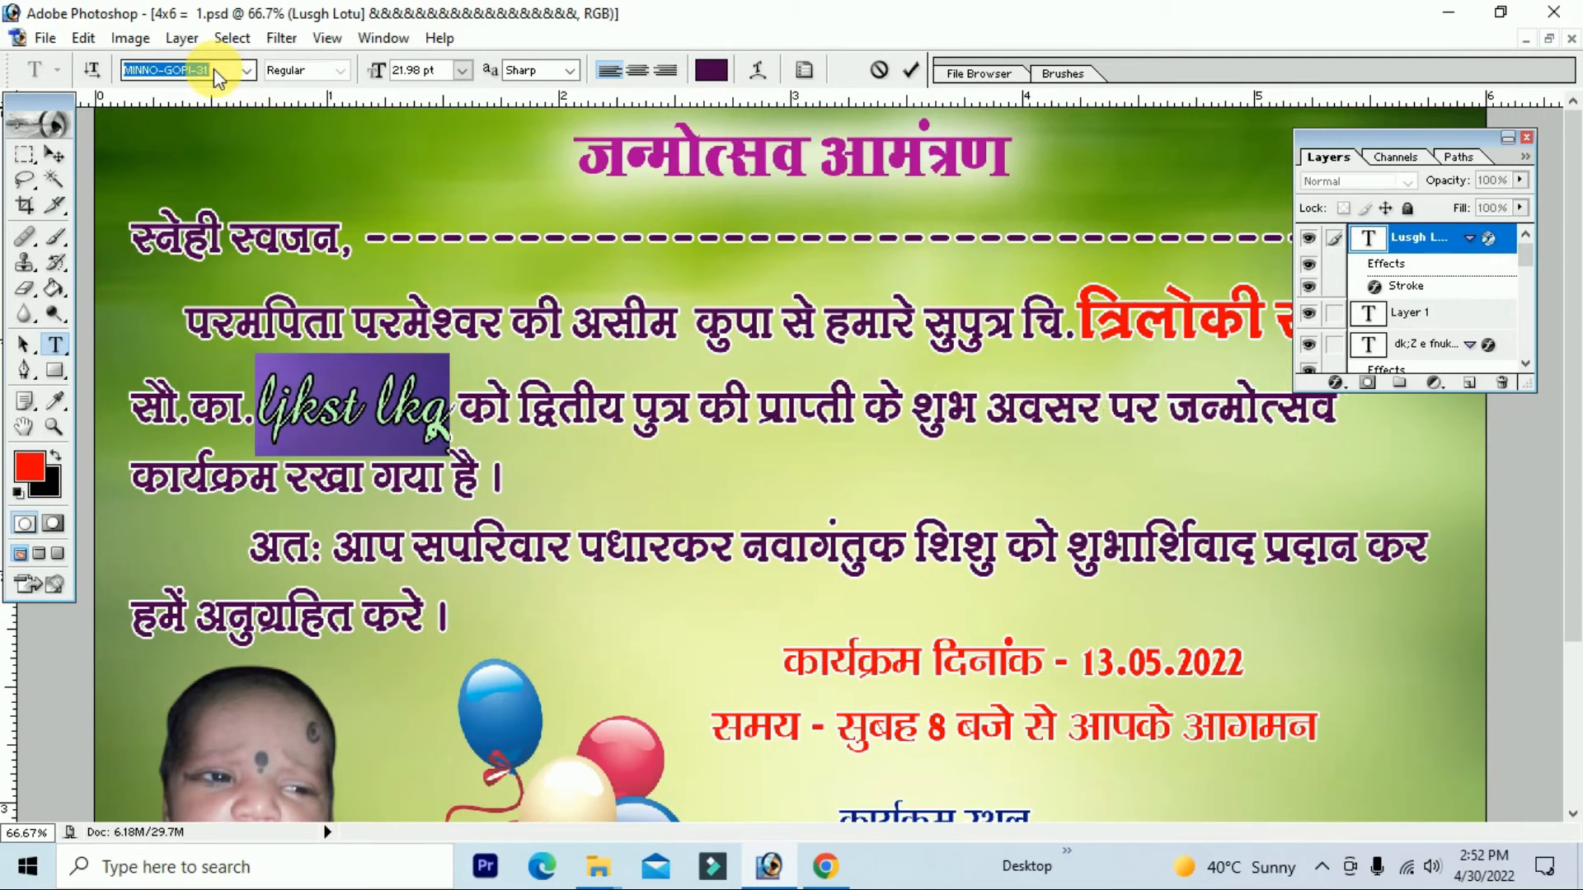
{"action": "key", "text": "Up"}
{"action": "key", "text": "Up"}
{"action": "key", "text": "Up"}
{"action": "key", "text": "Up"}
{"action": "key", "text": "Up"}
{"action": "key", "text": "Up"}
{"action": "key", "text": "Up"}
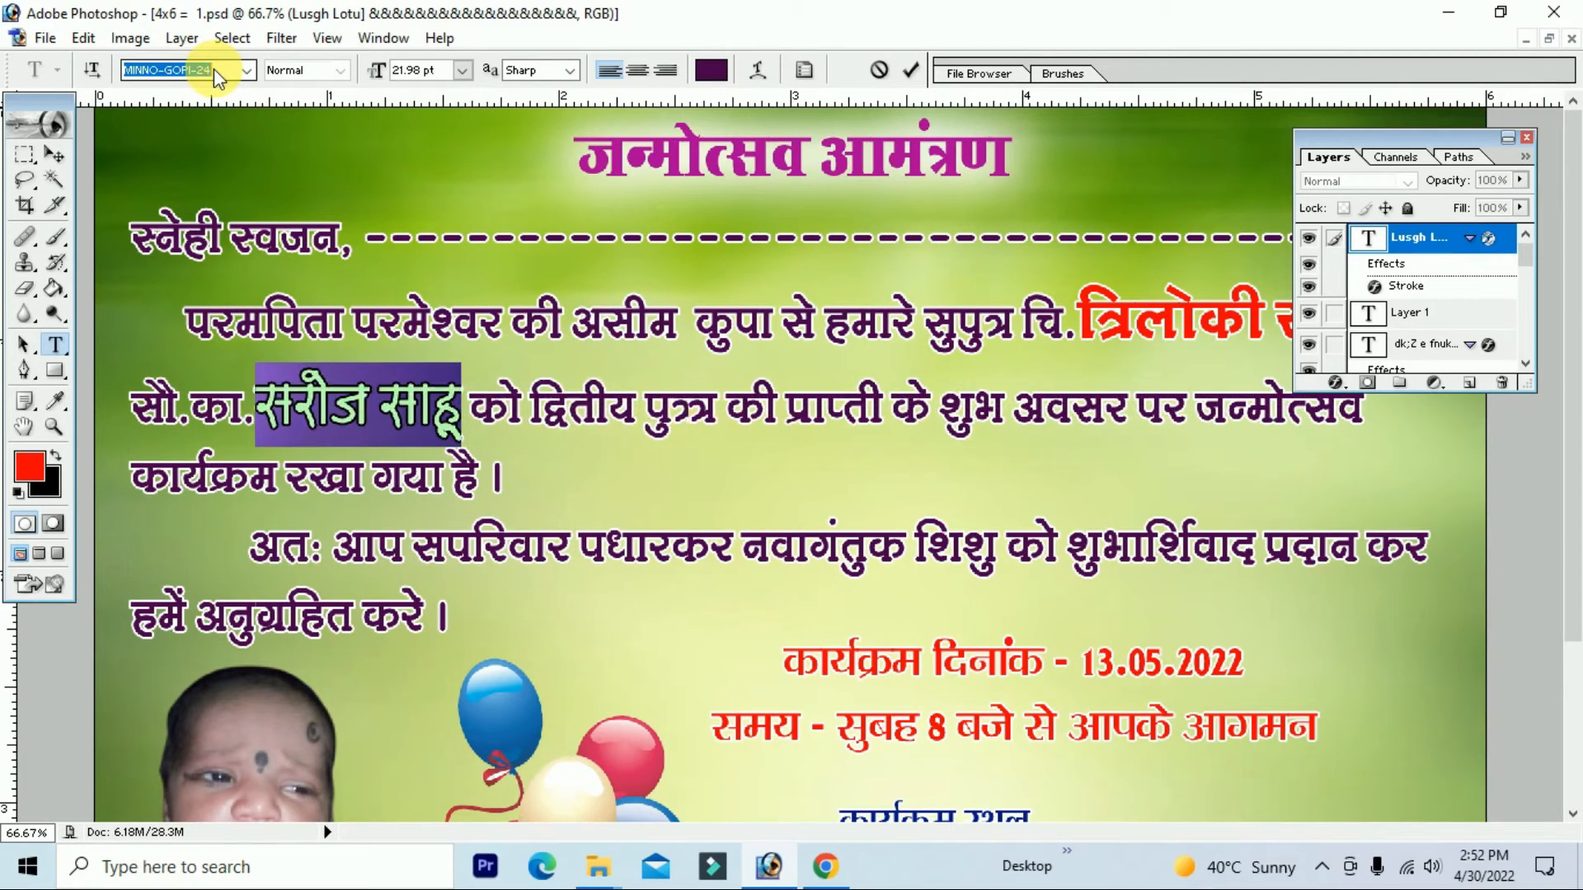
{"action": "key", "text": "Up"}
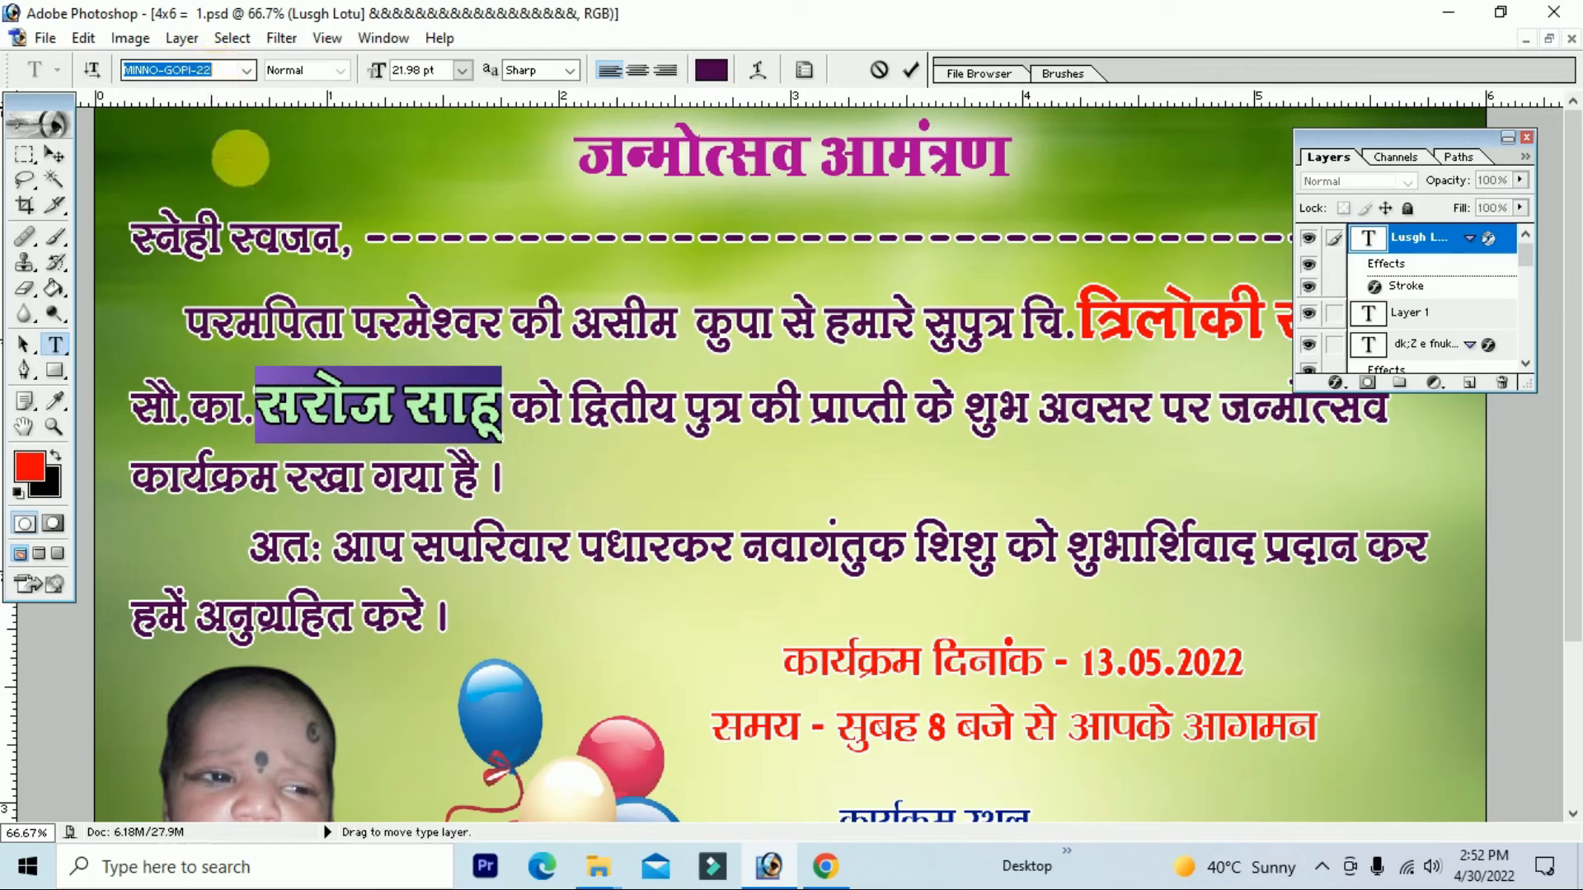
{"action": "left_click", "coordinate": [29, 467]}
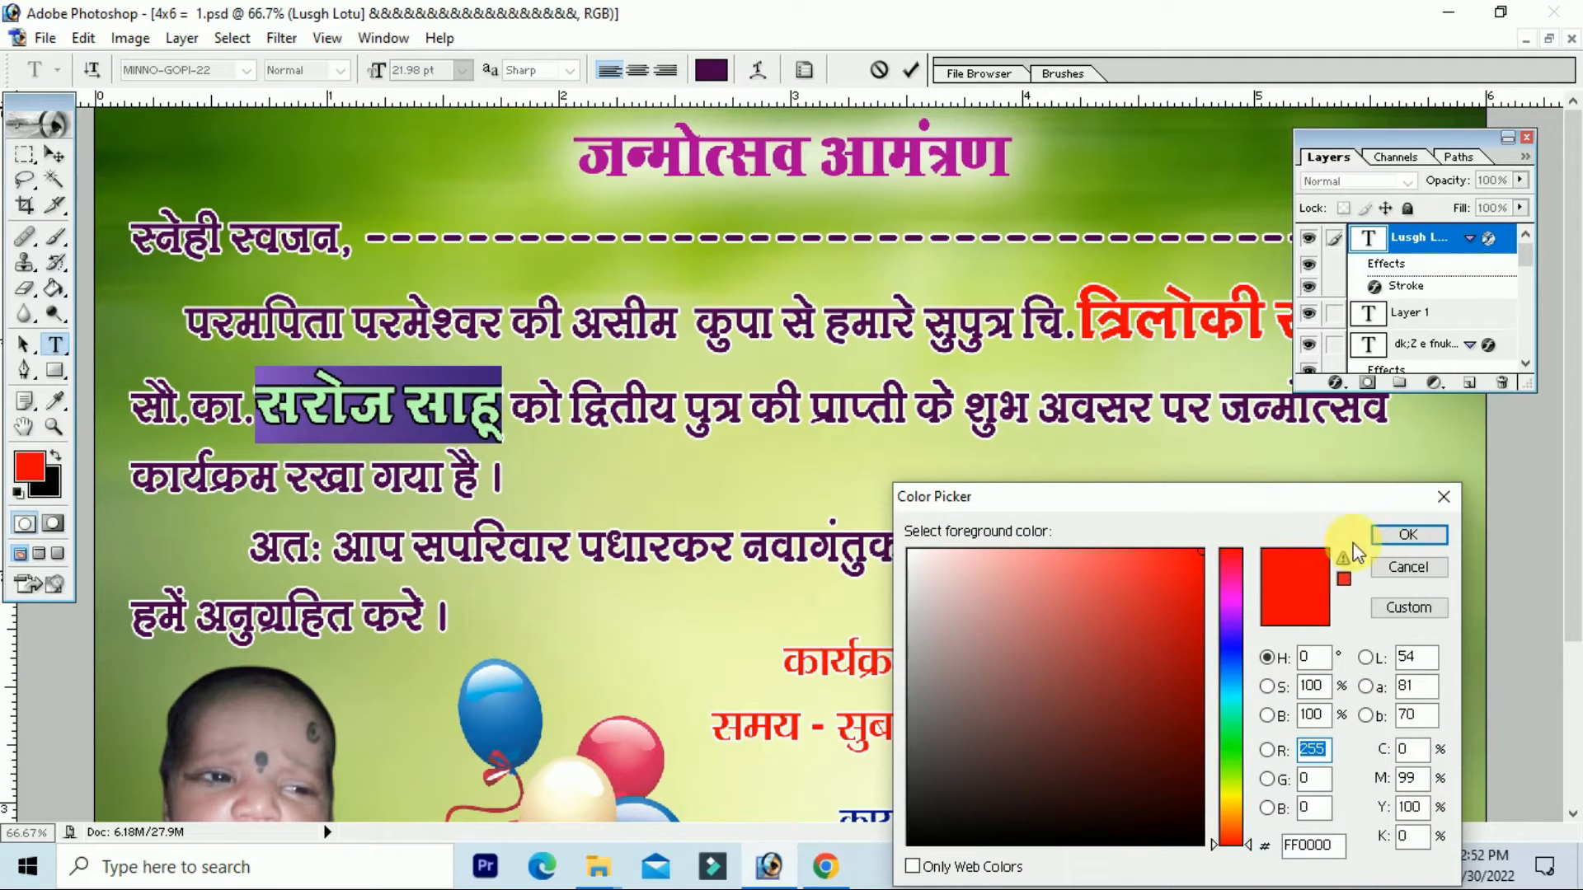
{"action": "left_click", "coordinate": [1406, 534]}
{"action": "left_click", "coordinate": [538, 437]}
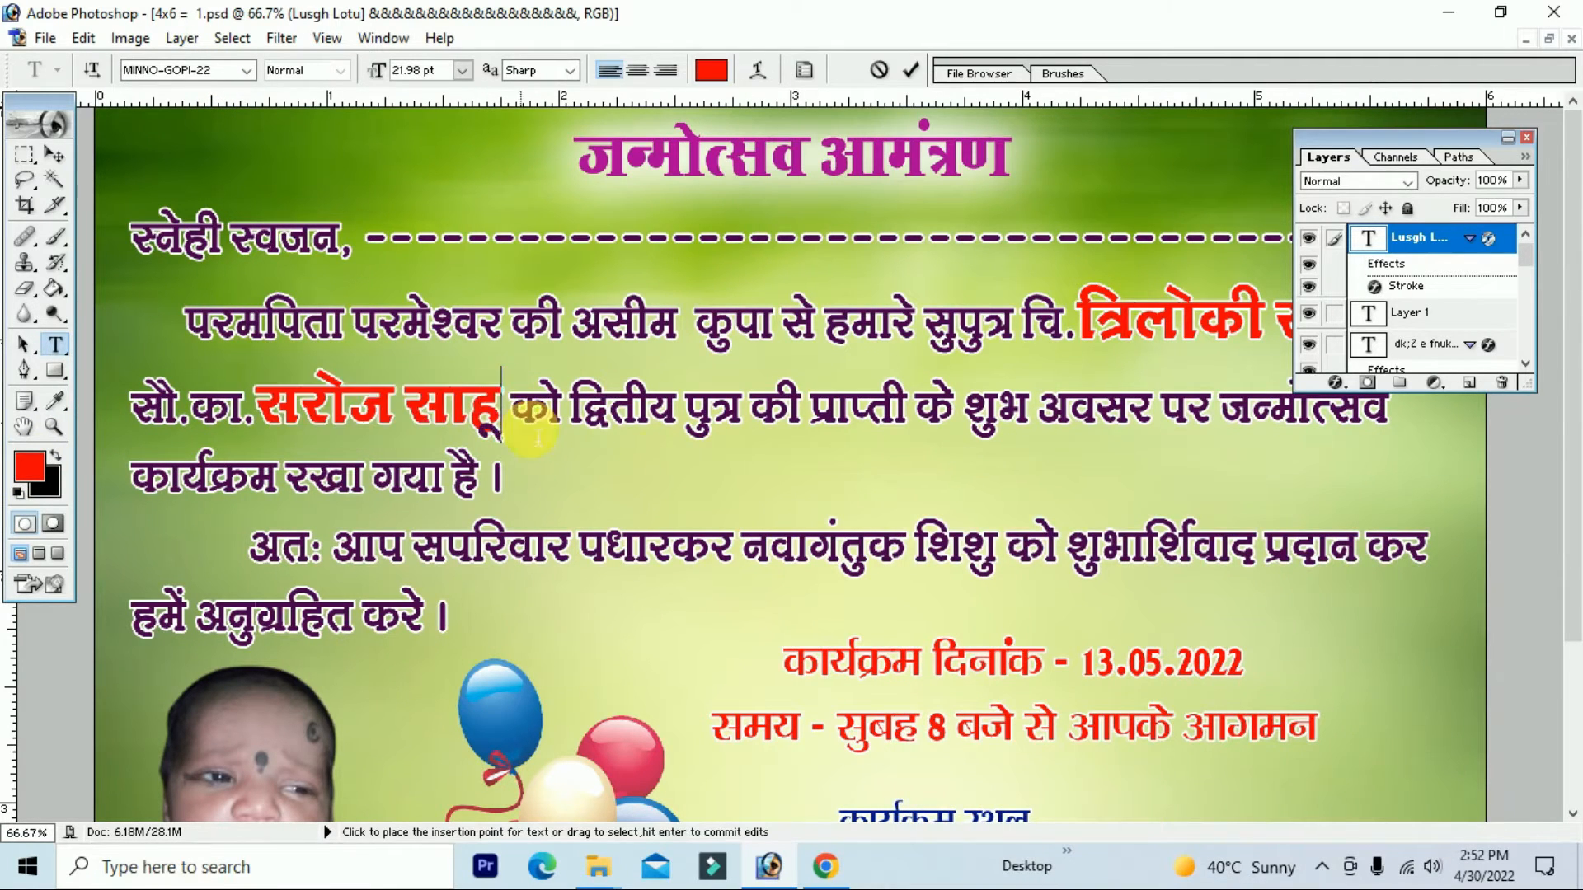
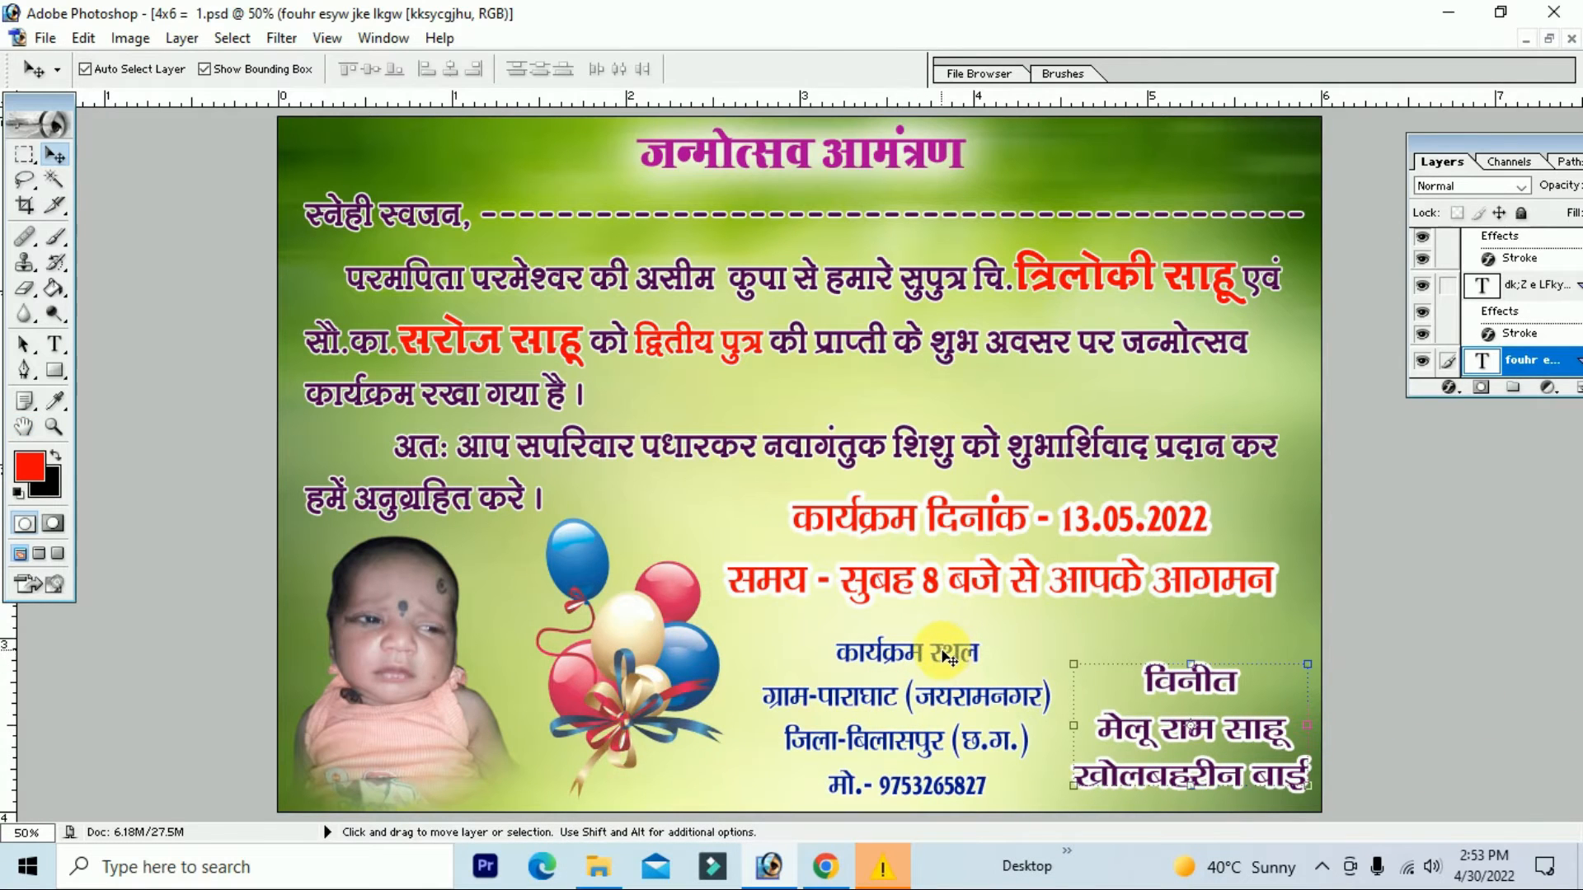
Step: Move the कार्यक्रम स्थल venue block slightly up-left and widen it
{"action": "left_click", "coordinate": [948, 651]}
{"action": "left_click", "coordinate": [946, 651]}
{"action": "left_click_drag", "start_coordinate": [949, 650], "coordinate": [1083, 636]}
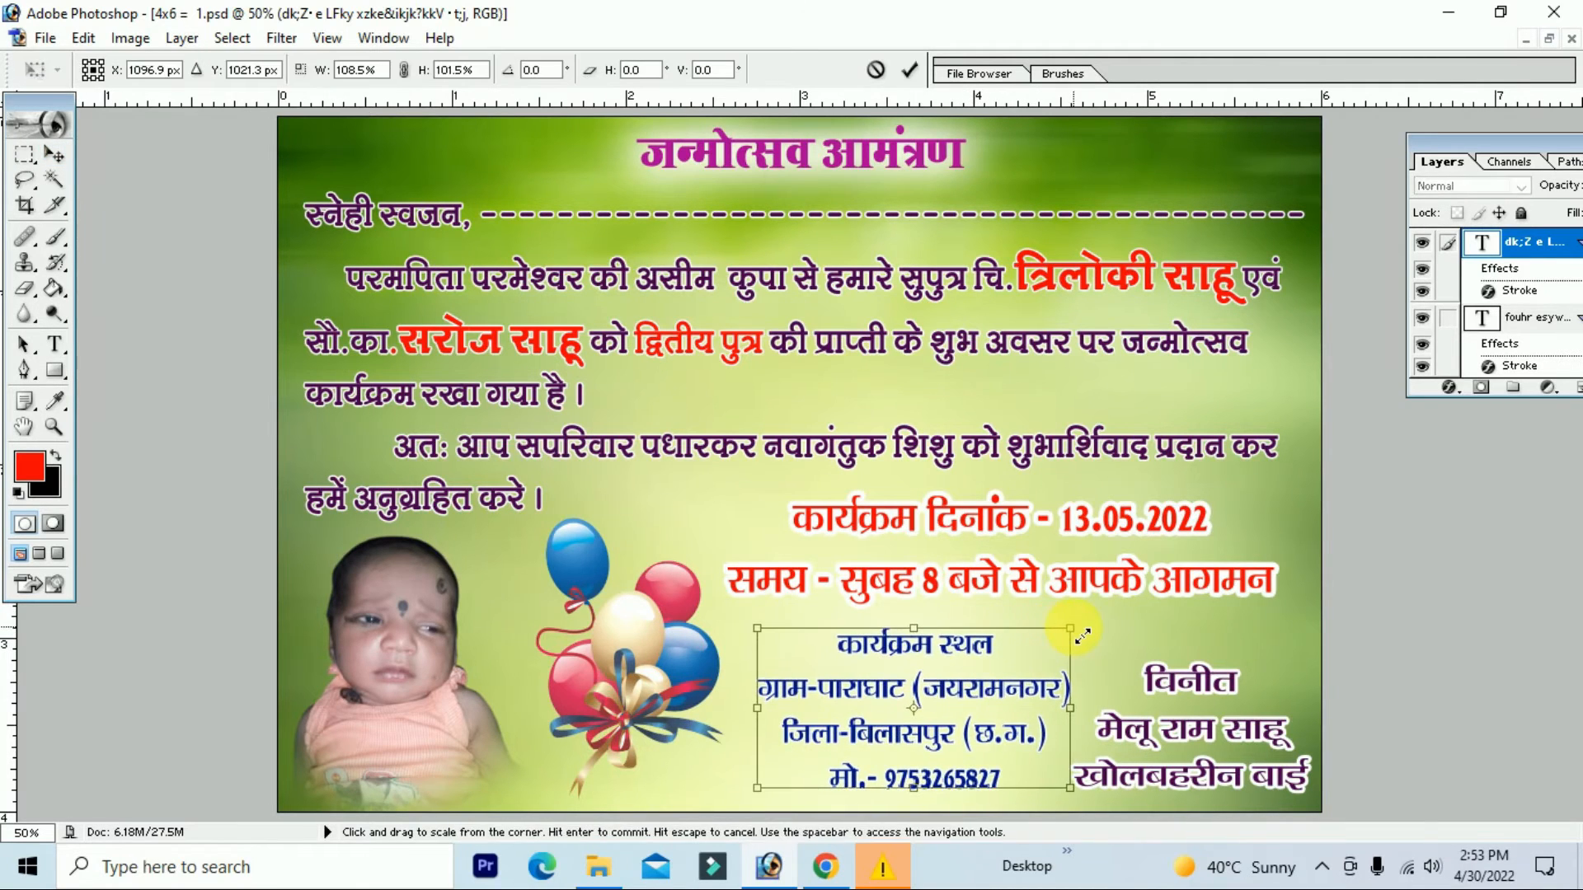
{"action": "key", "text": "Return"}
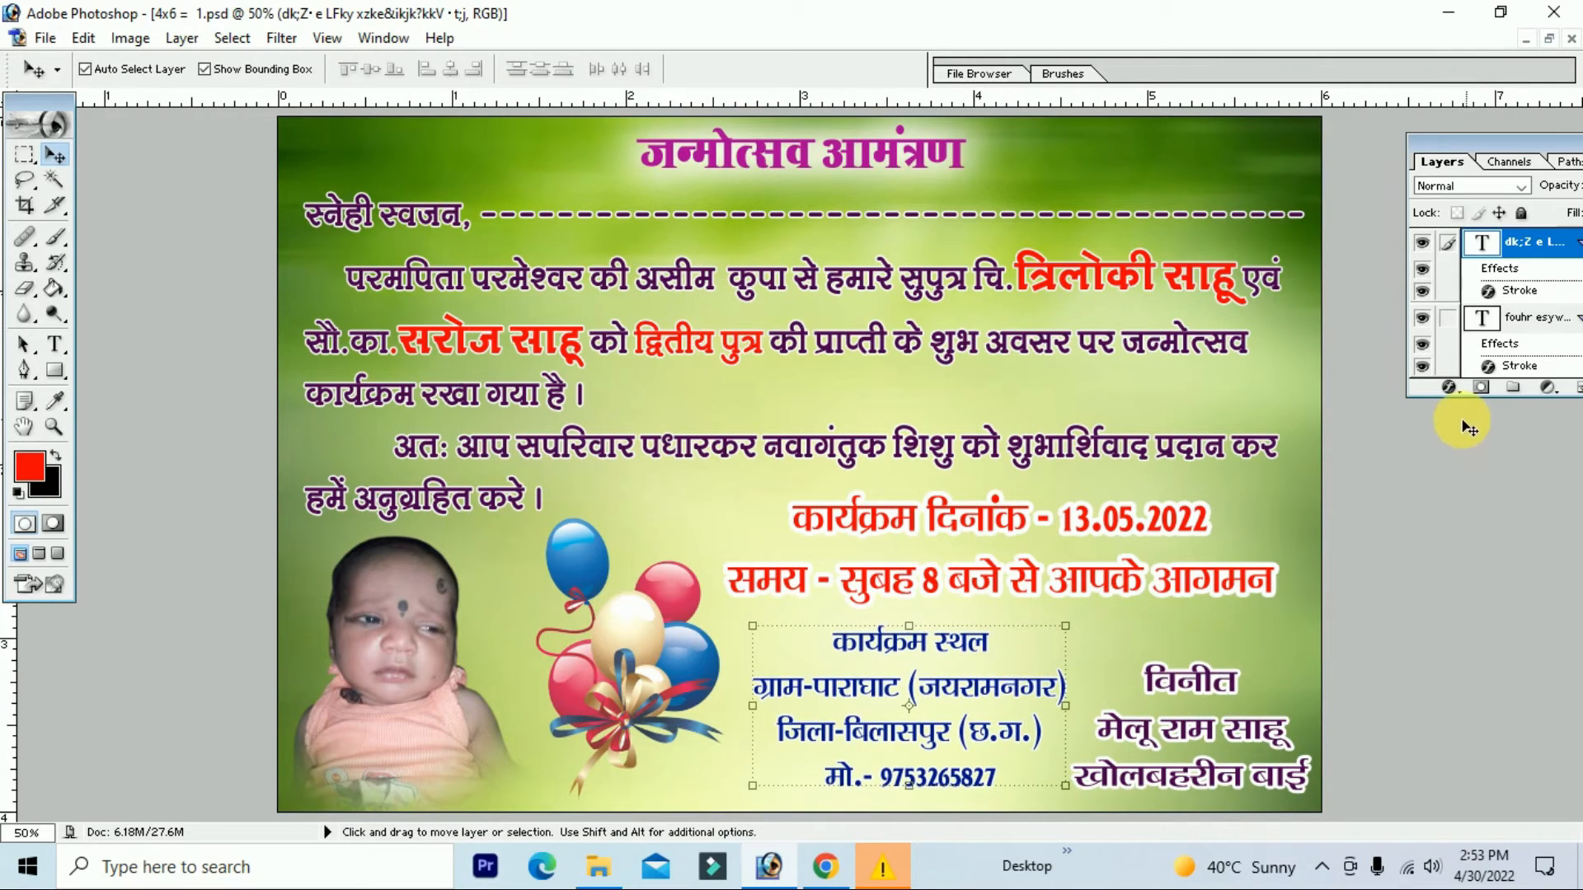
Step: Give the venue text a white Stroke outline layer style
{"action": "left_click", "coordinate": [1450, 390]}
{"action": "left_click", "coordinate": [1416, 676]}
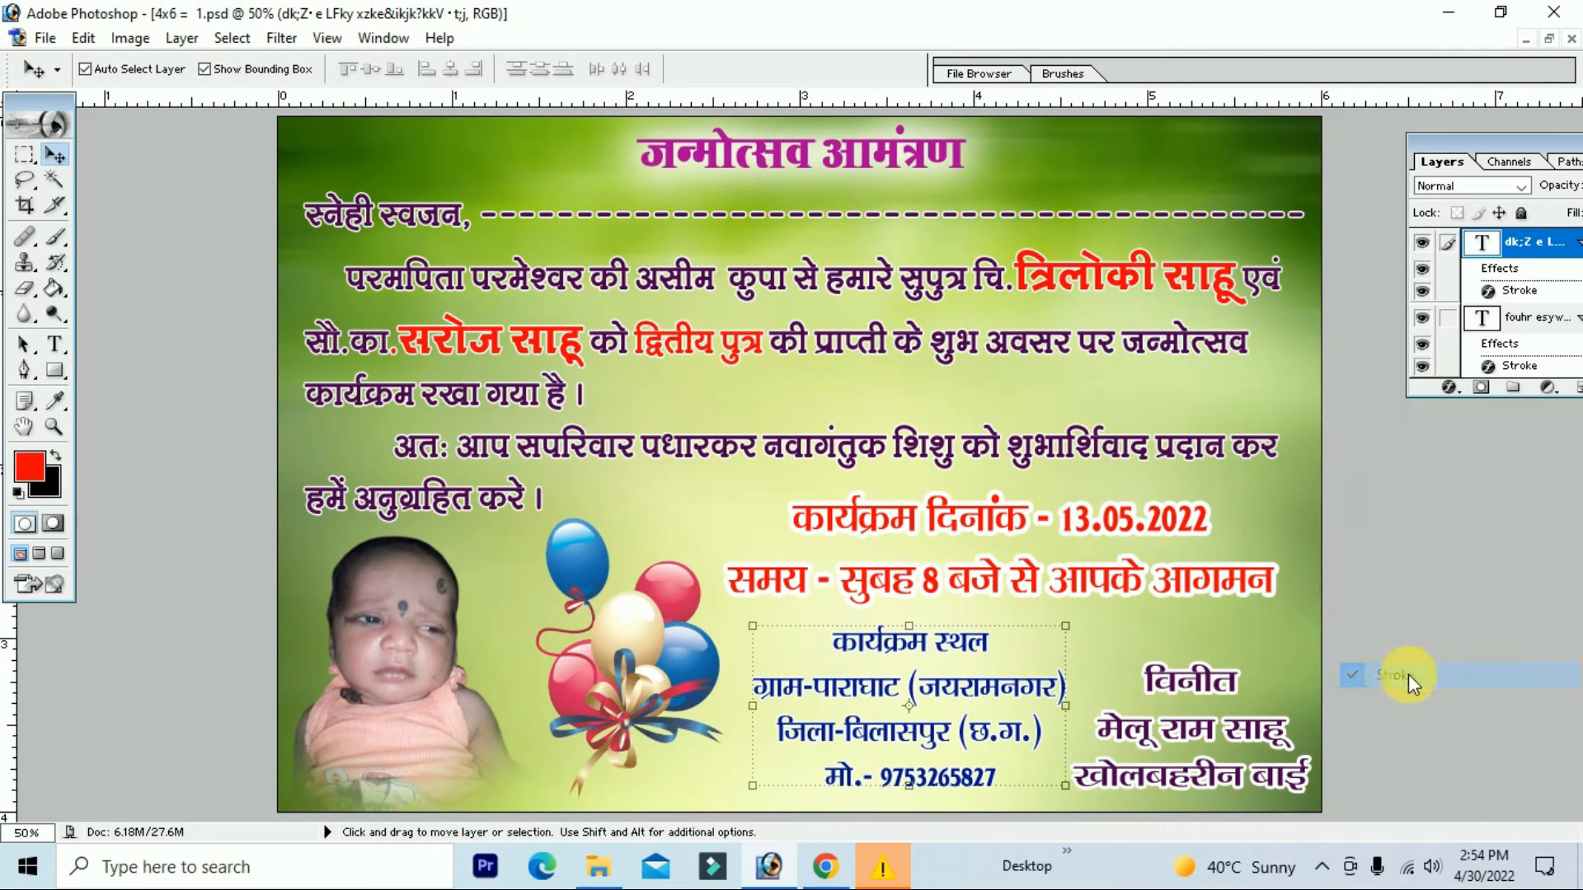
{"action": "mouse_move", "coordinate": [1019, 575]}
{"action": "left_mouse_down"}
{"action": "mouse_move", "coordinate": [810, 284]}
{"action": "mouse_move", "coordinate": [689, 240]}
{"action": "mouse_move", "coordinate": [647, 247]}
{"action": "left_mouse_up"}
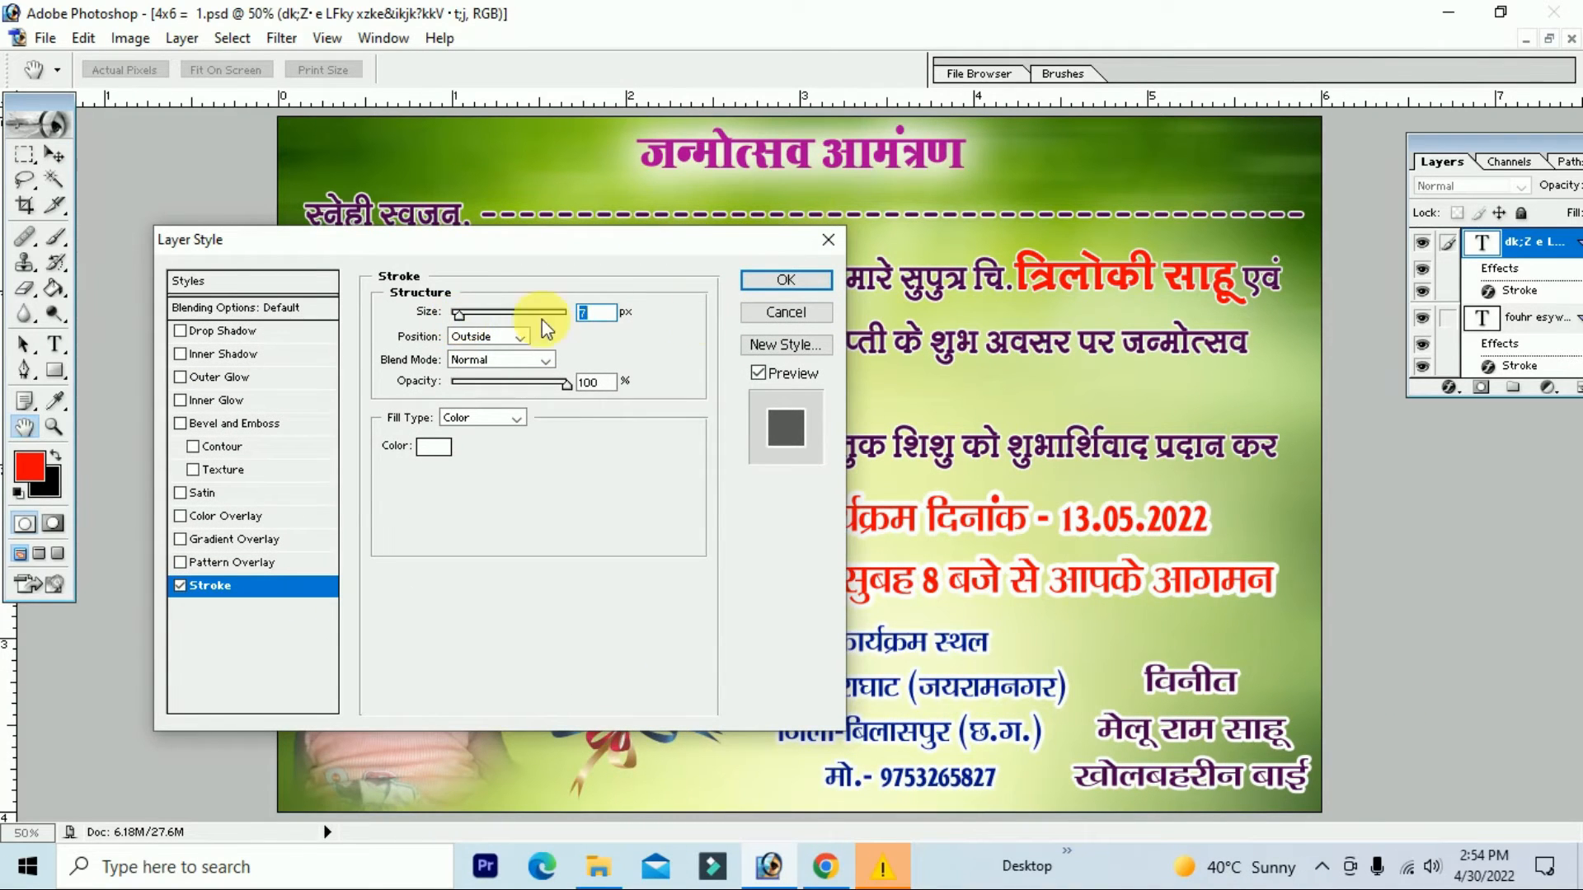
{"action": "left_click", "coordinate": [785, 280]}
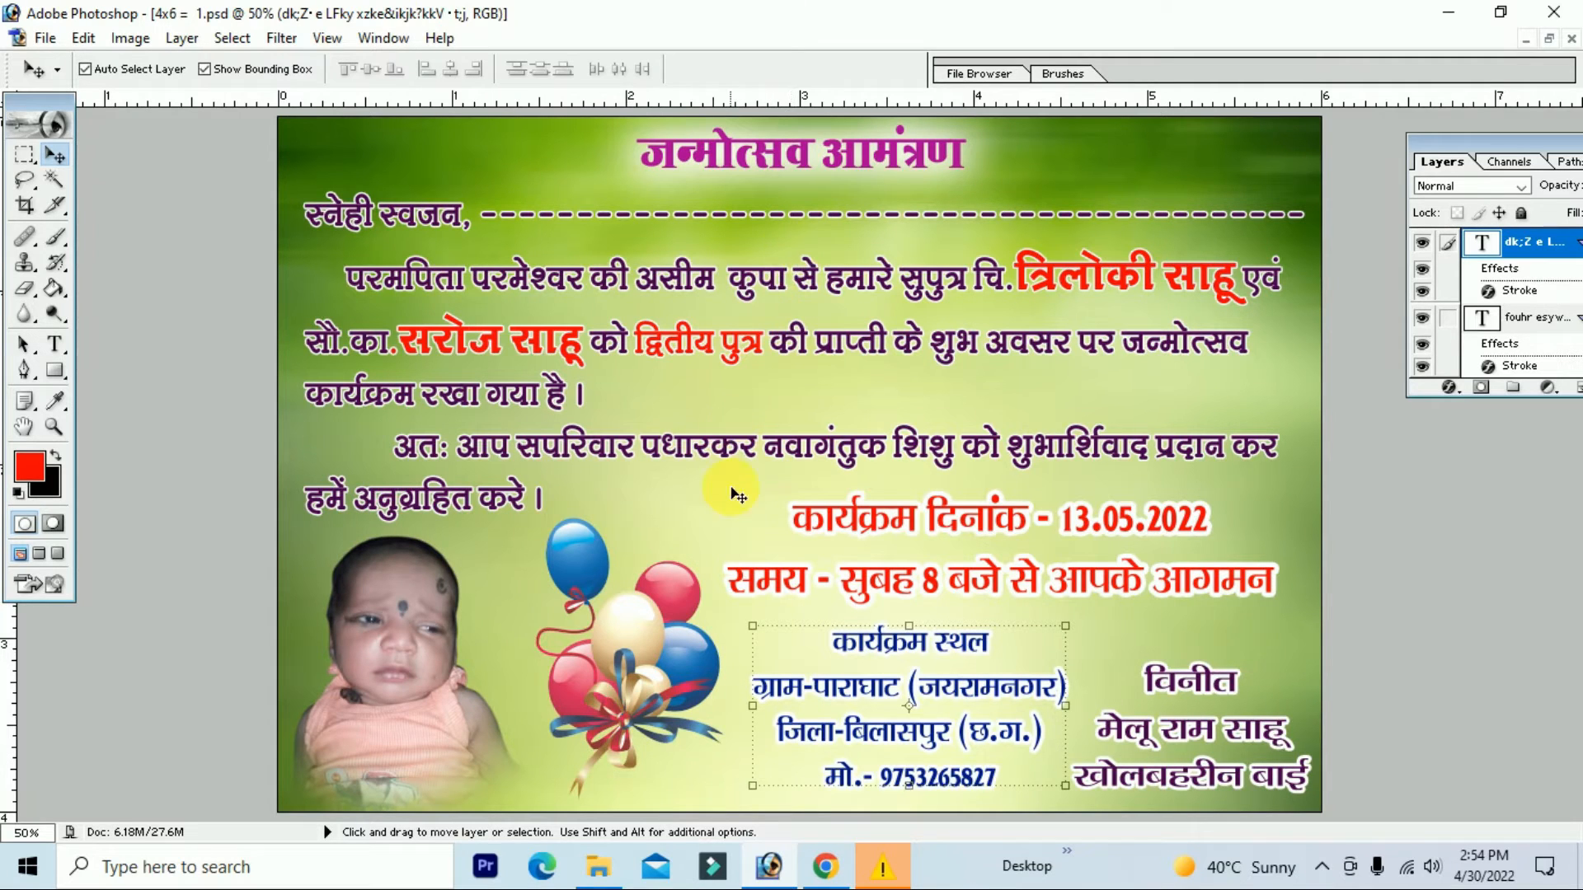
{"action": "left_click", "coordinate": [685, 606]}
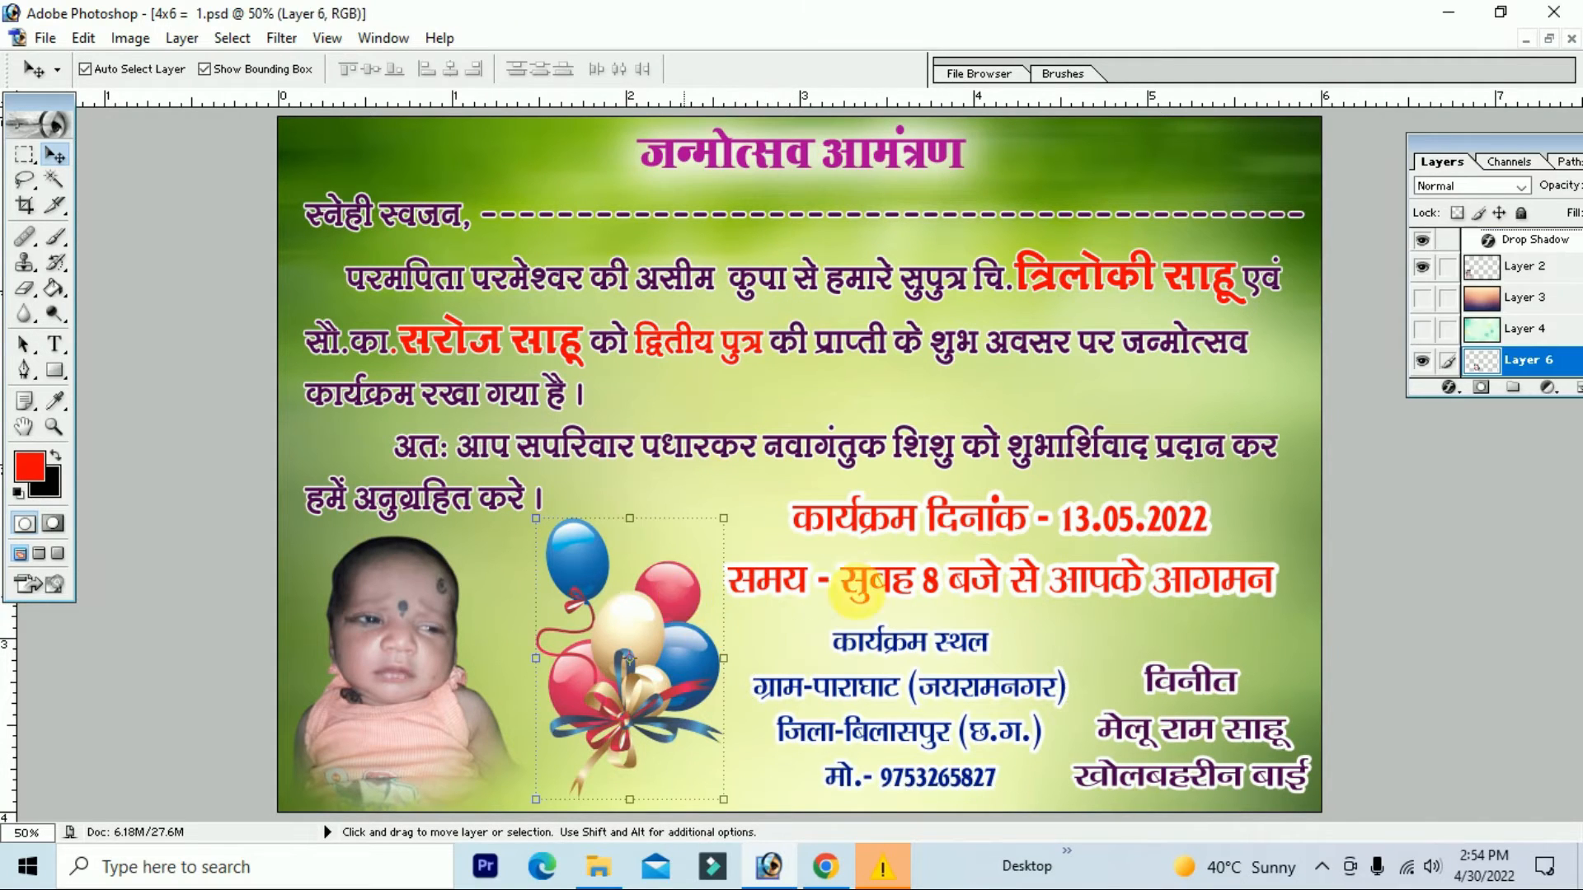
Step: Add a white Drop Shadow to the balloons at 100% opacity in Normal blend mode
{"action": "left_click", "coordinate": [1449, 387]}
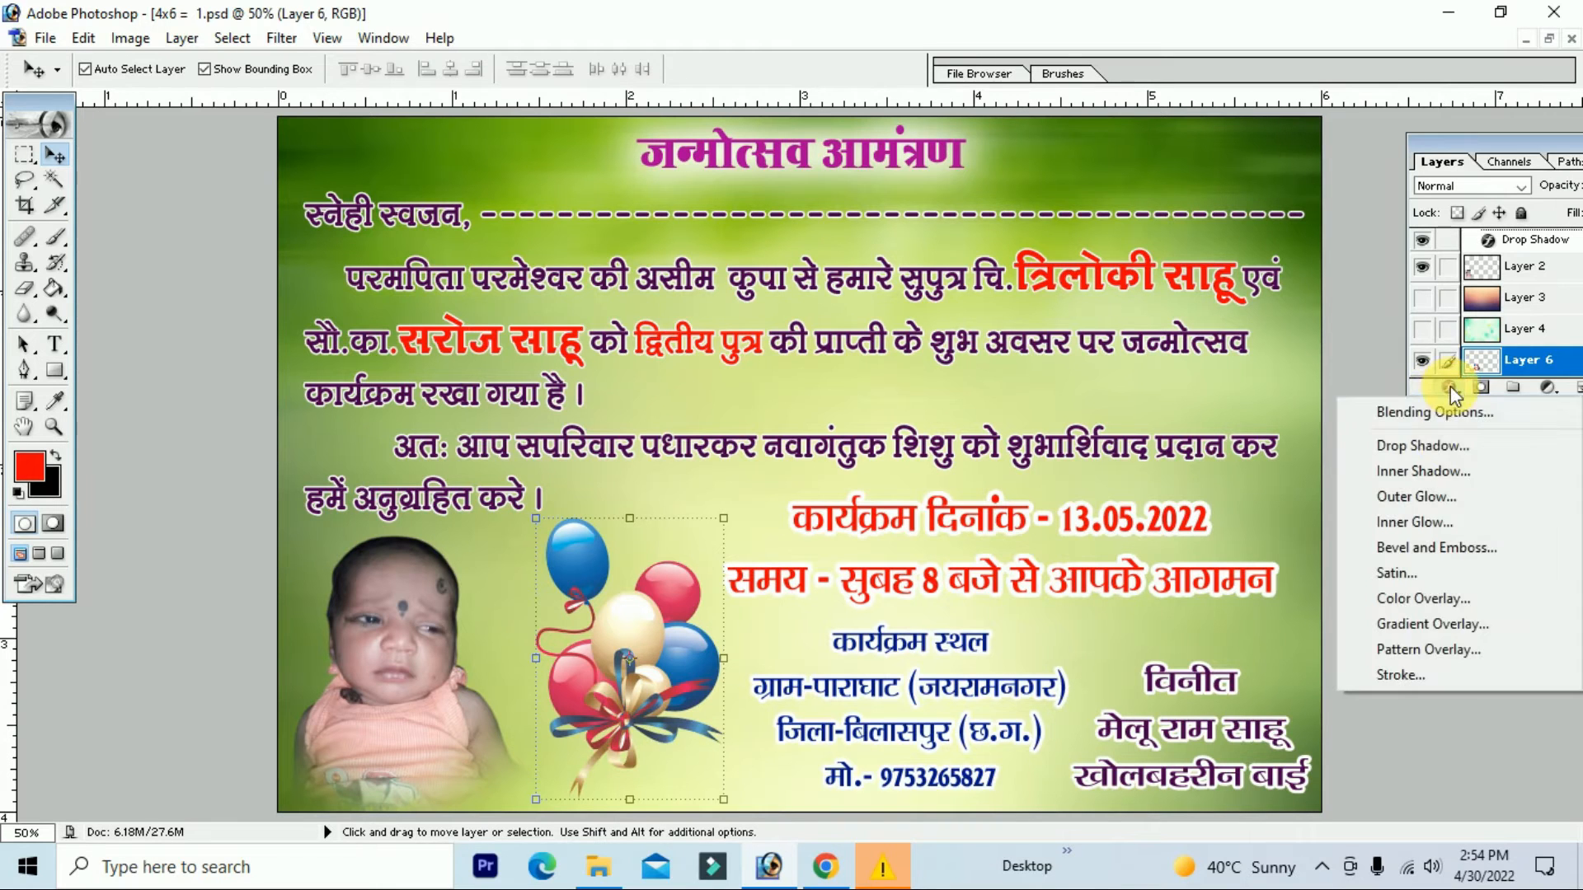
{"action": "left_click", "coordinate": [1472, 456]}
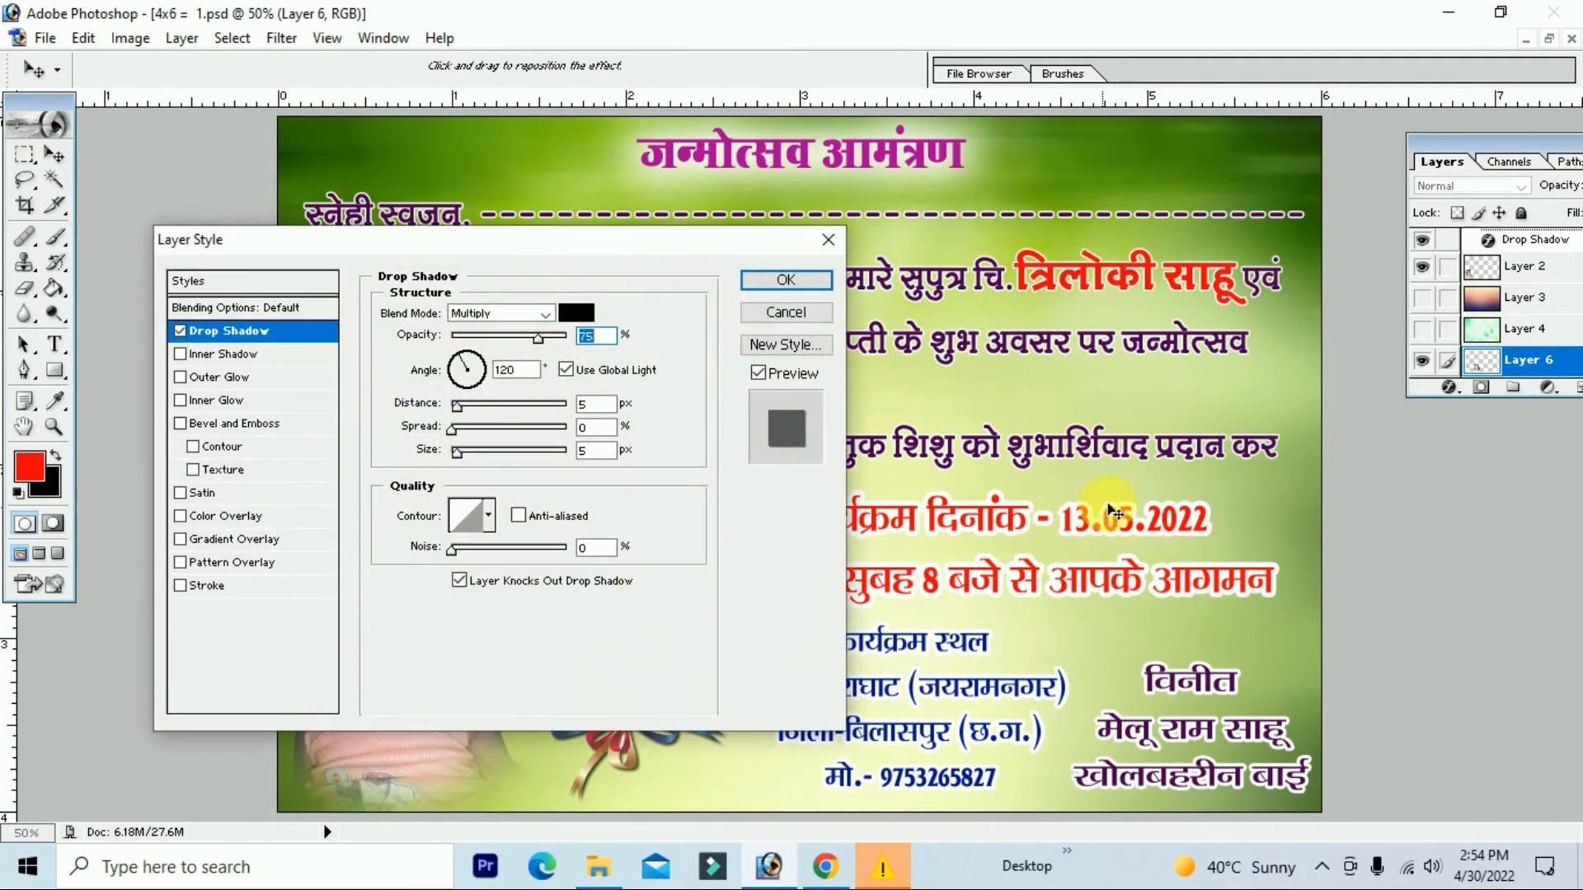
{"action": "left_click_drag", "start_coordinate": [565, 248], "coordinate": [1297, 425]}
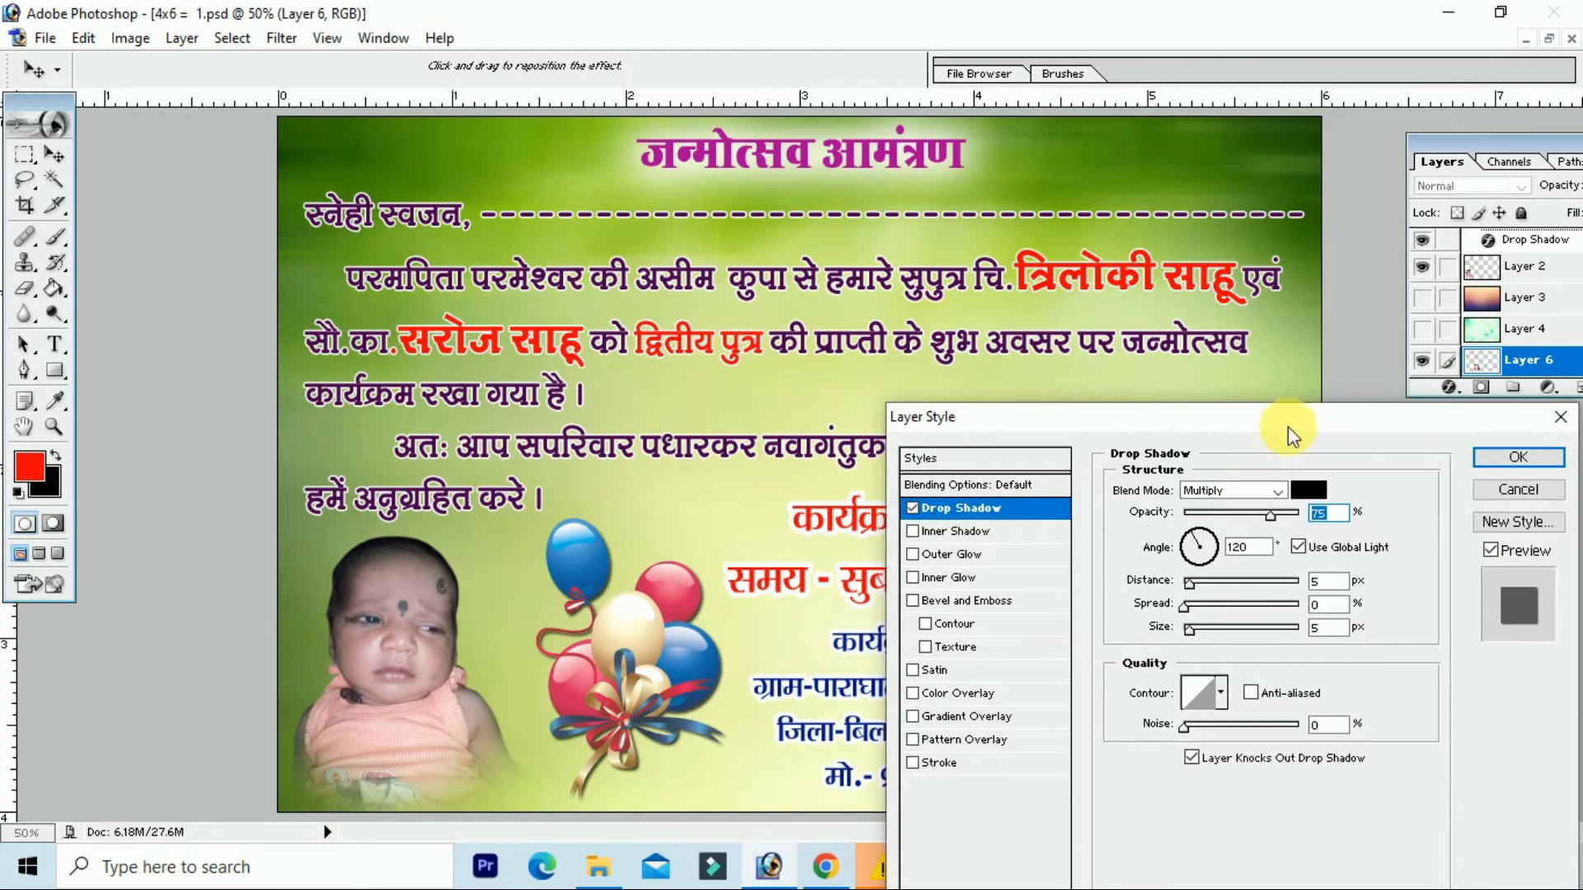
{"action": "left_click_drag", "start_coordinate": [1270, 513], "coordinate": [1301, 513]}
{"action": "left_click", "coordinate": [1235, 492]}
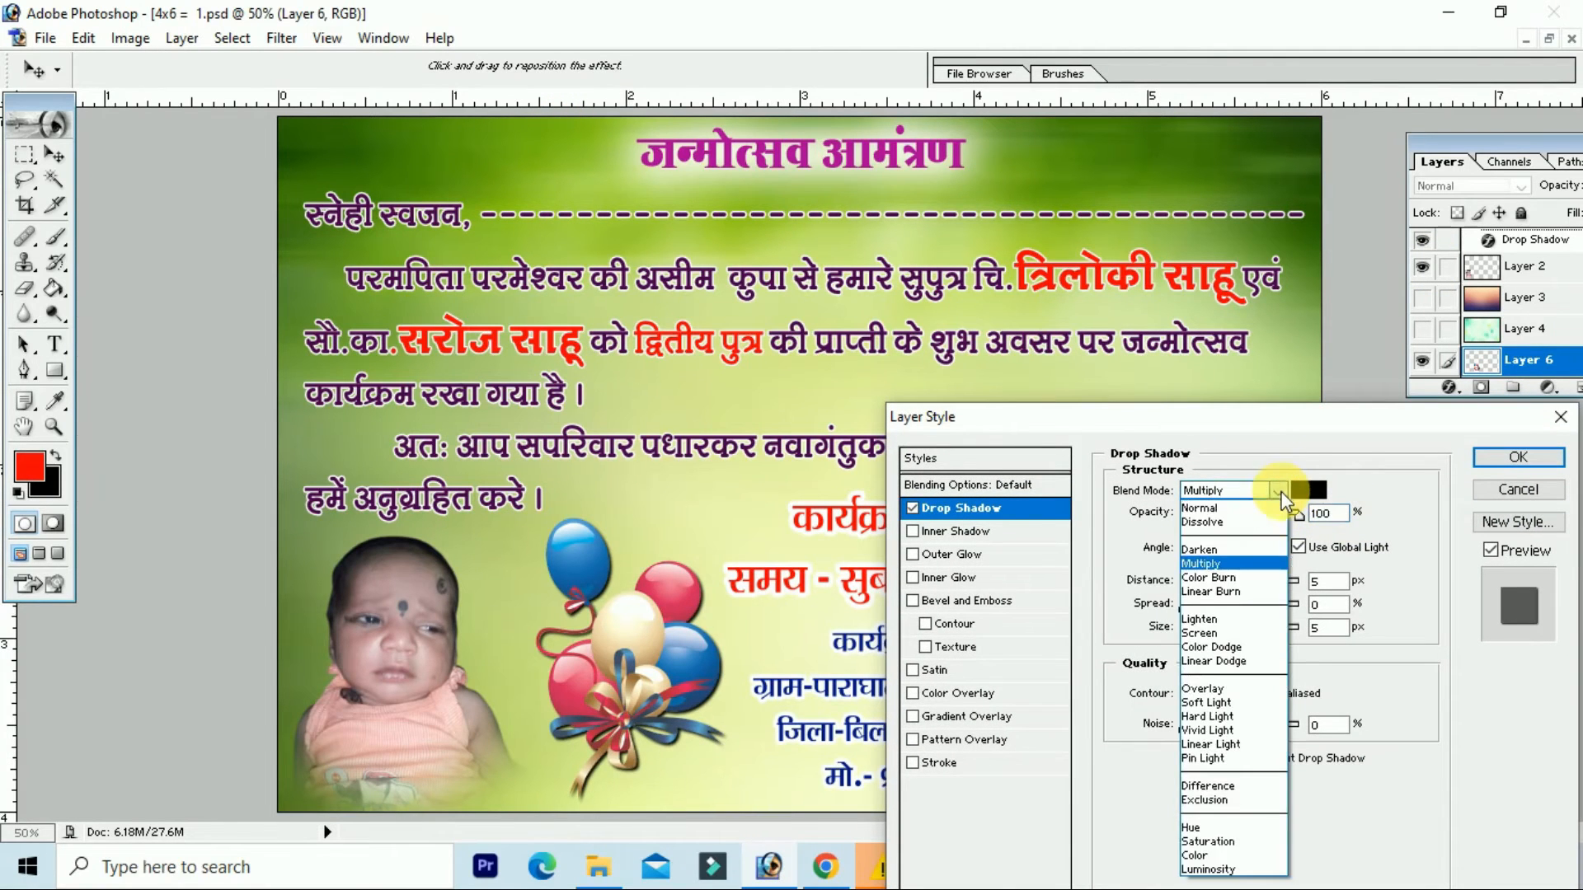
{"action": "left_click", "coordinate": [1234, 508]}
{"action": "left_click", "coordinate": [1308, 490]}
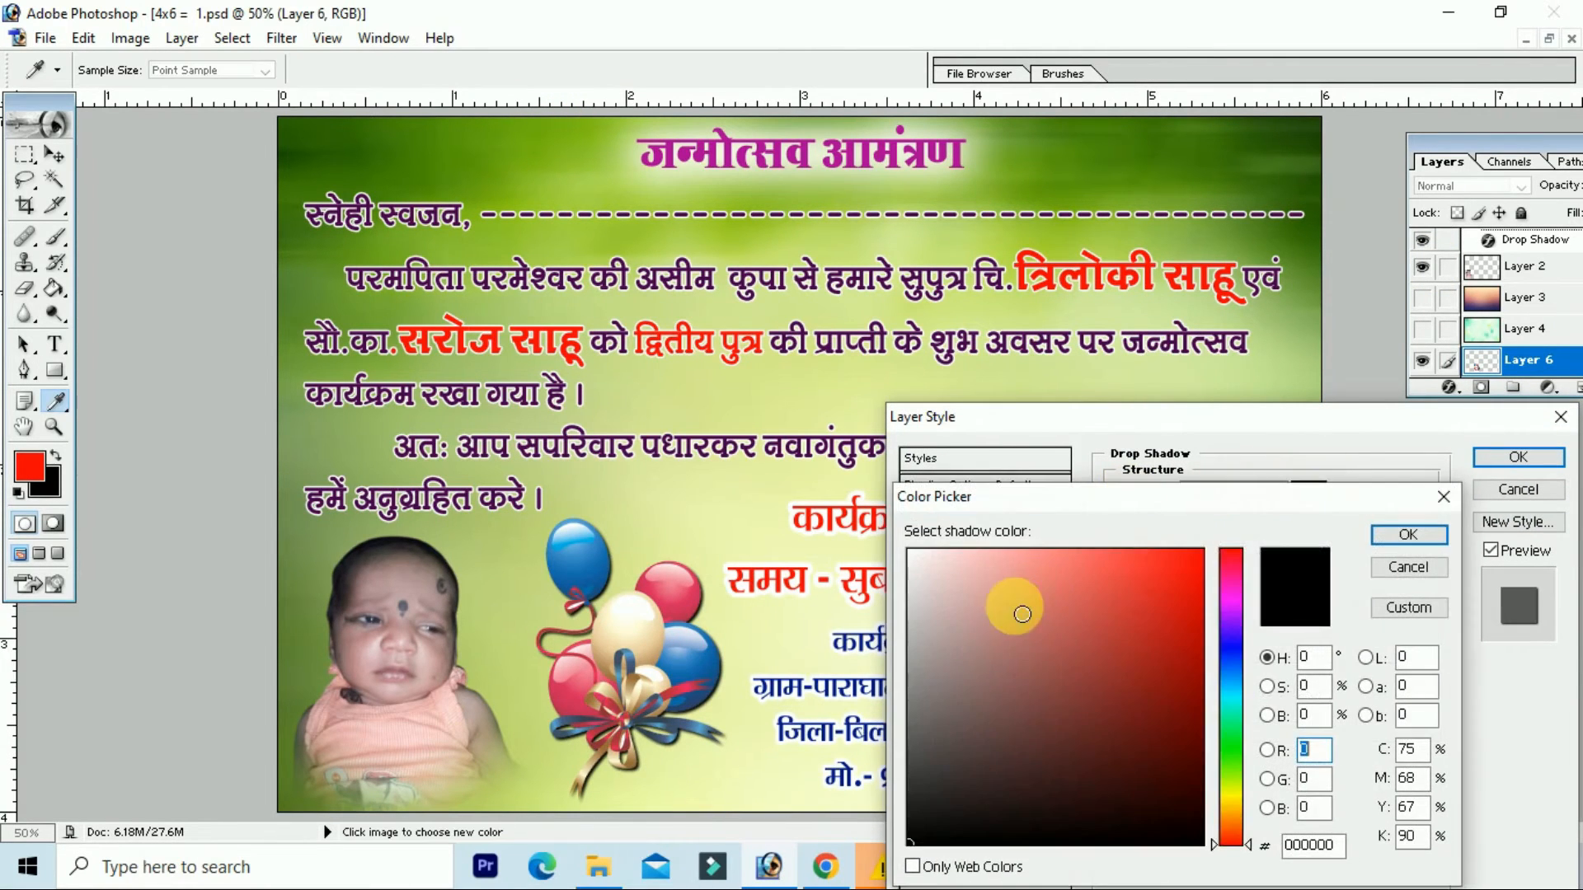
{"action": "left_click", "coordinate": [1409, 538]}
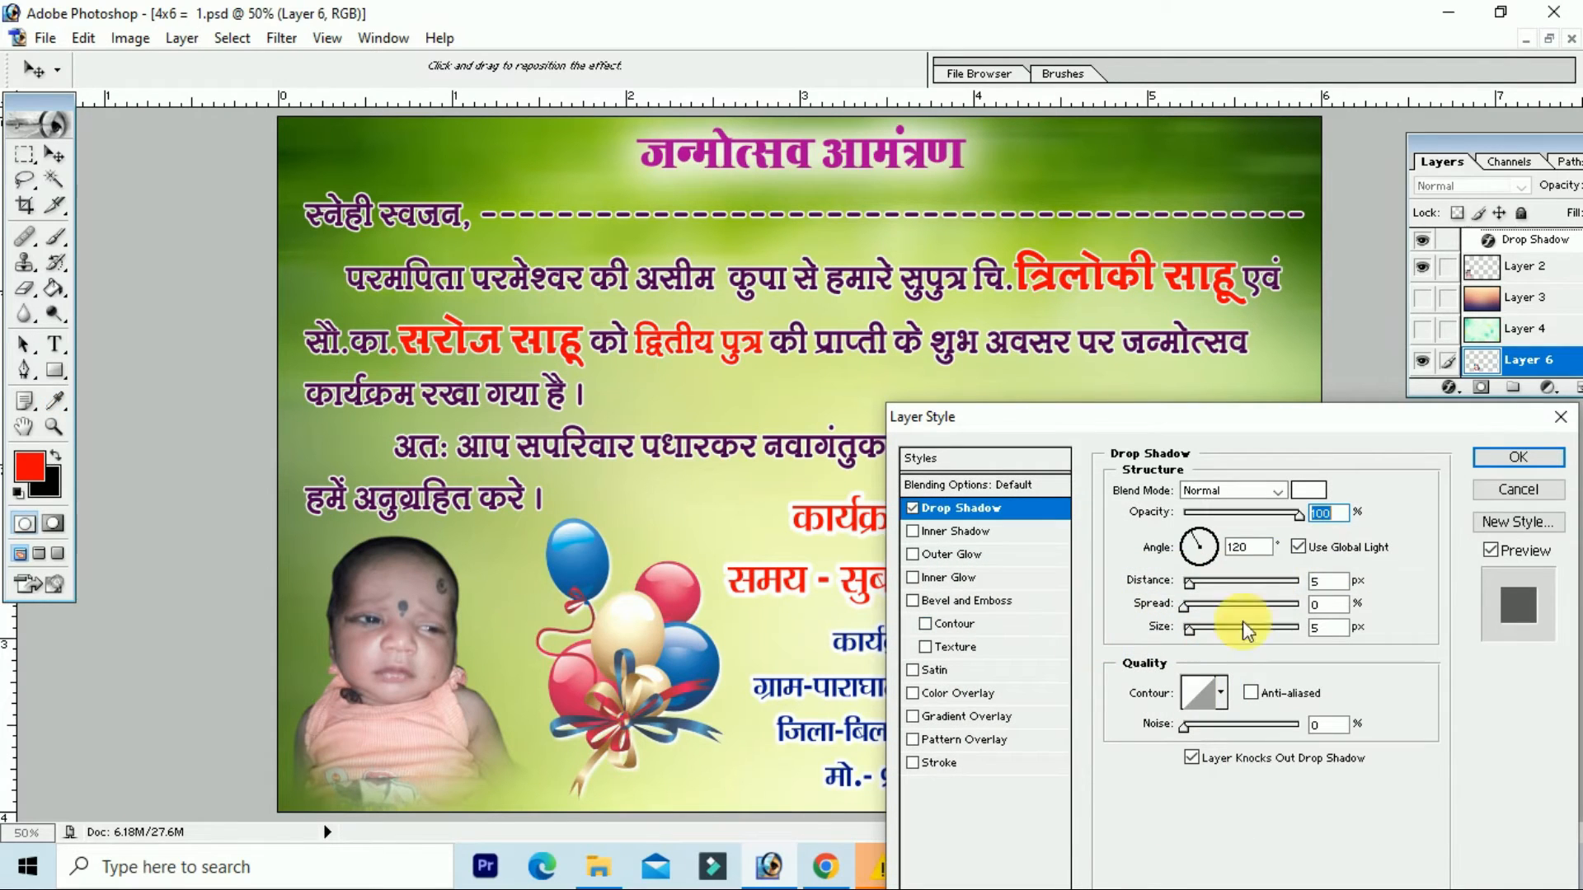
Step: Set the balloon shadow to 0 px distance with wider spread and size, and apply it
{"action": "left_click_drag", "start_coordinate": [1190, 584], "coordinate": [1212, 587]}
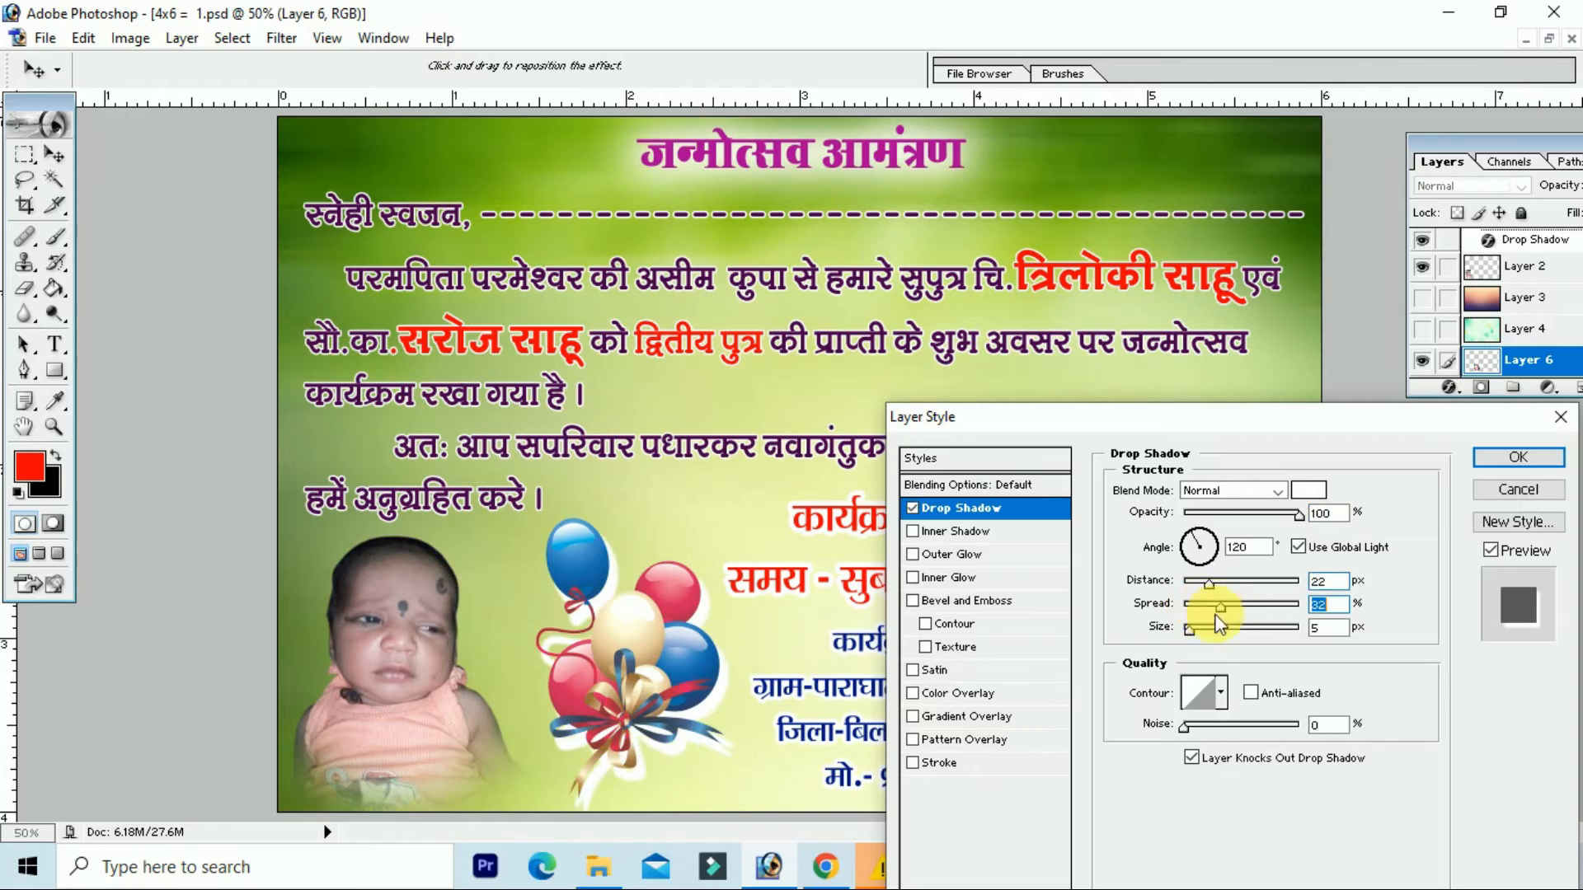
{"action": "left_click_drag", "start_coordinate": [1193, 633], "coordinate": [1240, 638]}
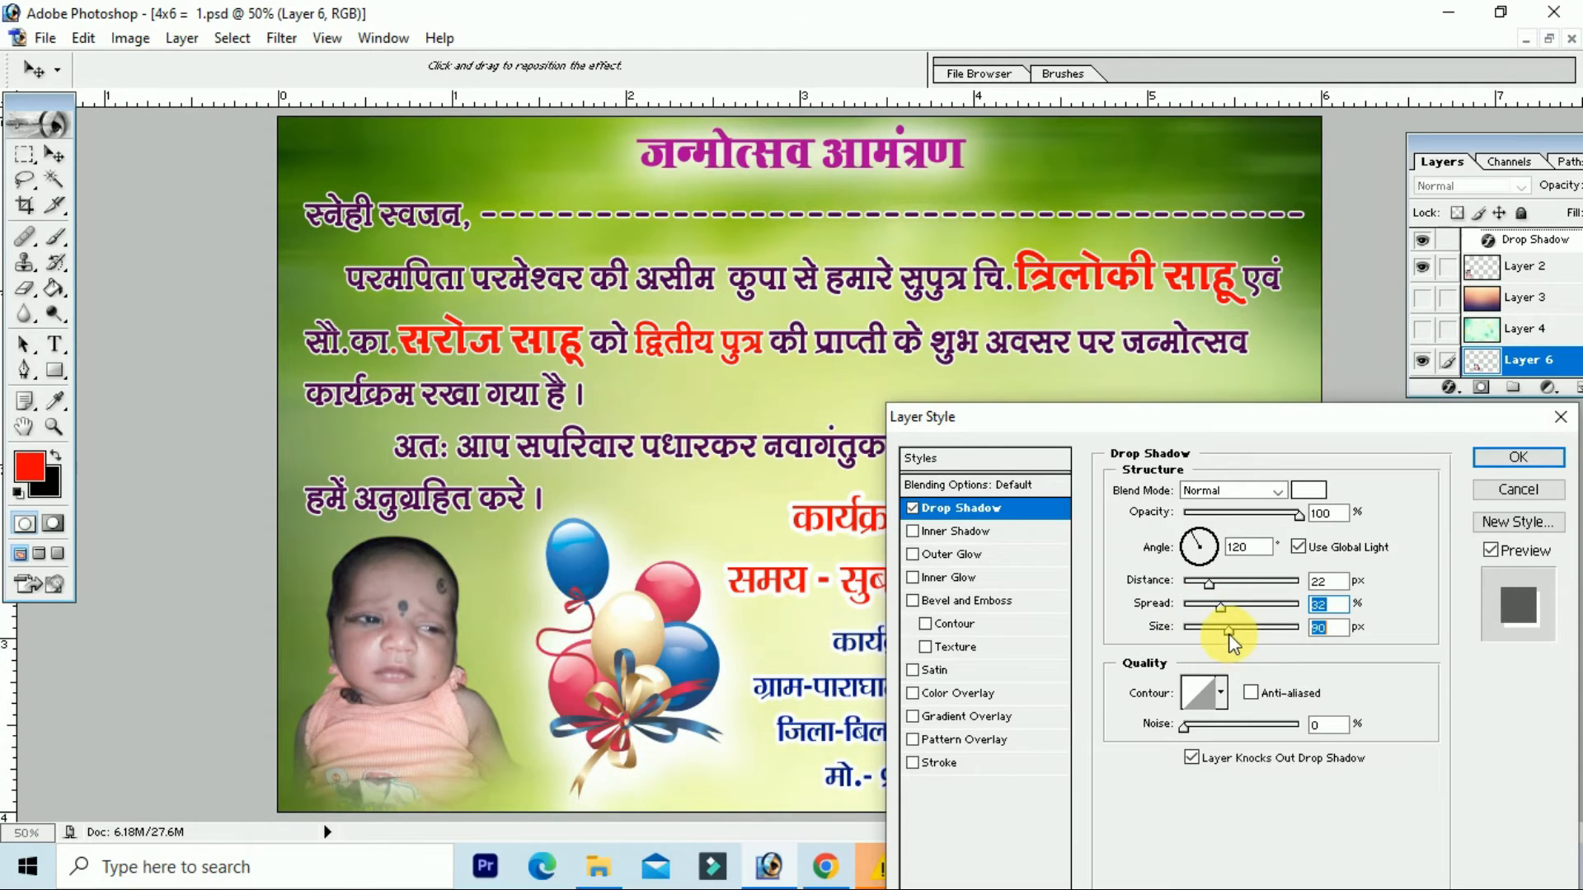
{"action": "left_click_drag", "start_coordinate": [1209, 584], "coordinate": [1191, 614]}
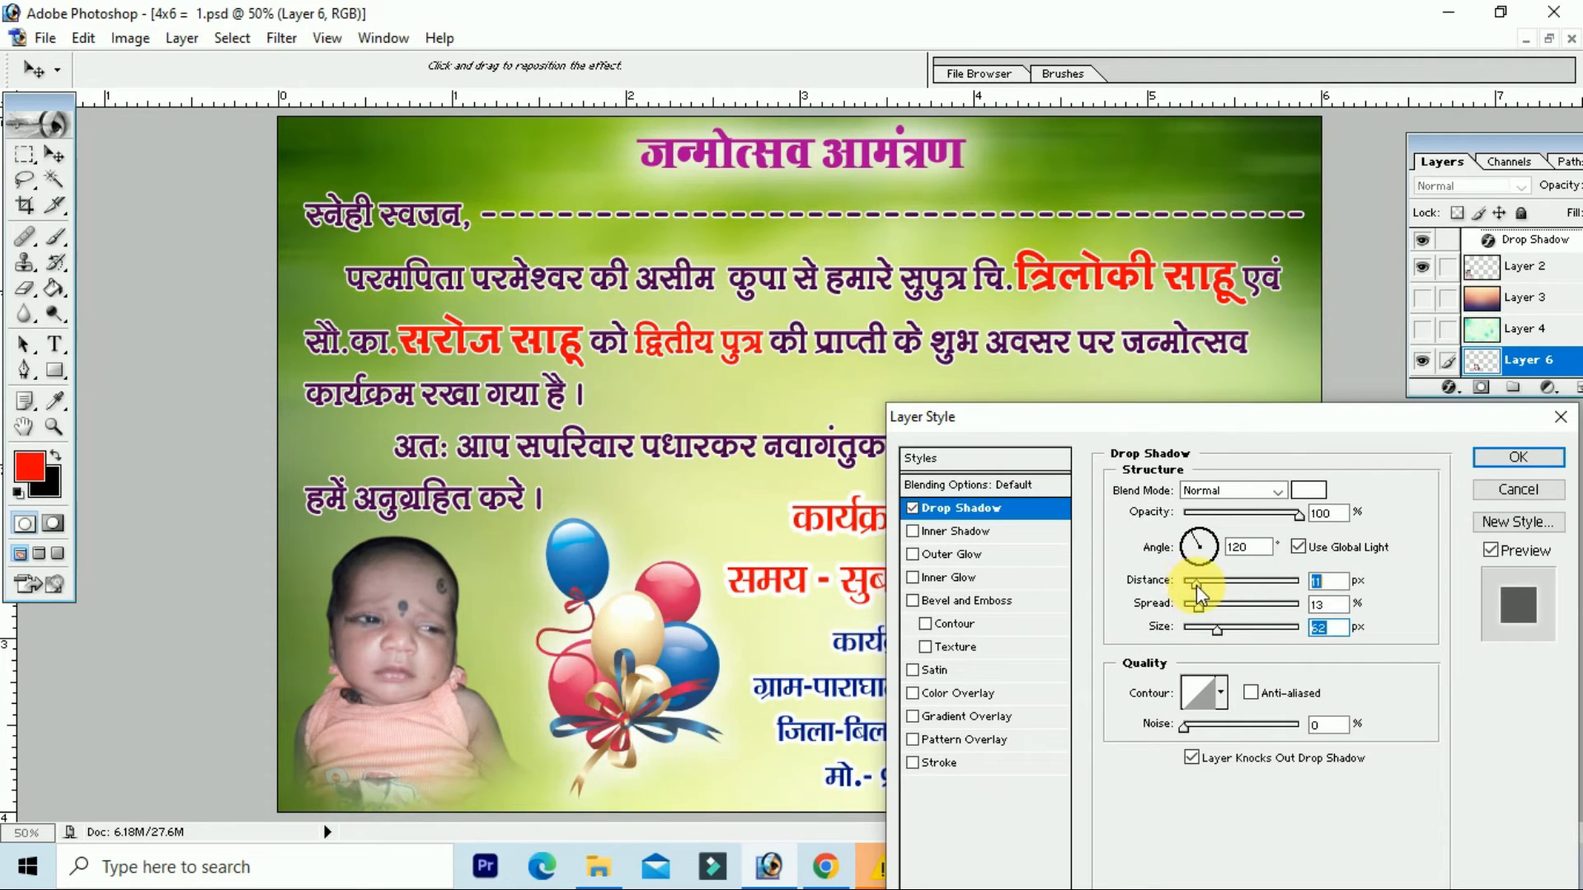
{"action": "left_click", "coordinate": [1515, 458]}
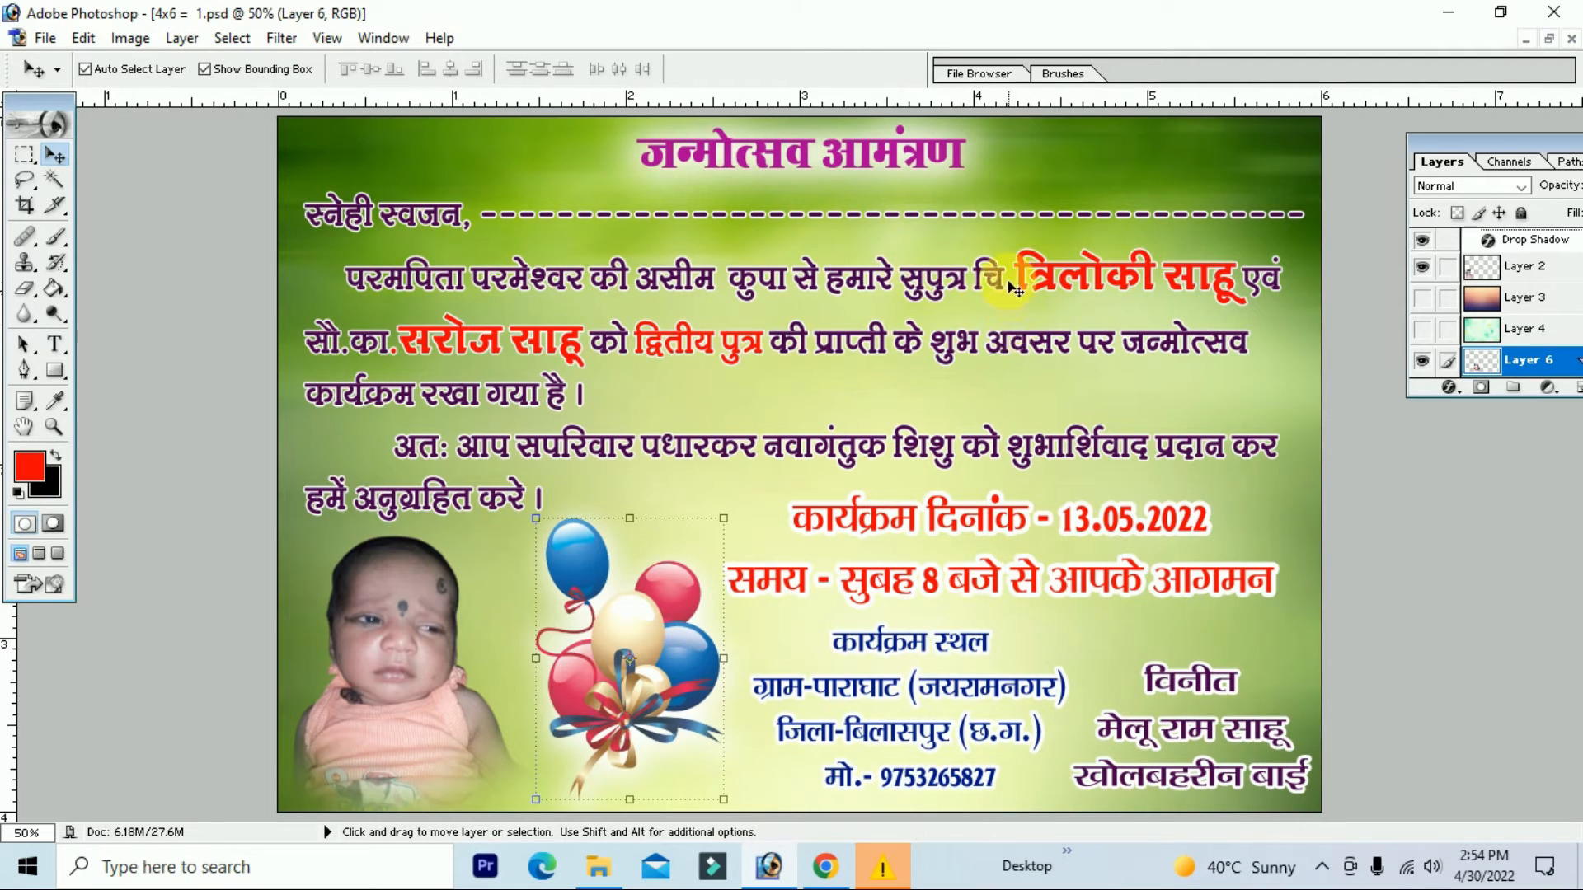
Step: Nudge the title slightly left and dismiss the device-disconnected warning
{"action": "left_click_drag", "start_coordinate": [964, 162], "coordinate": [950, 165]}
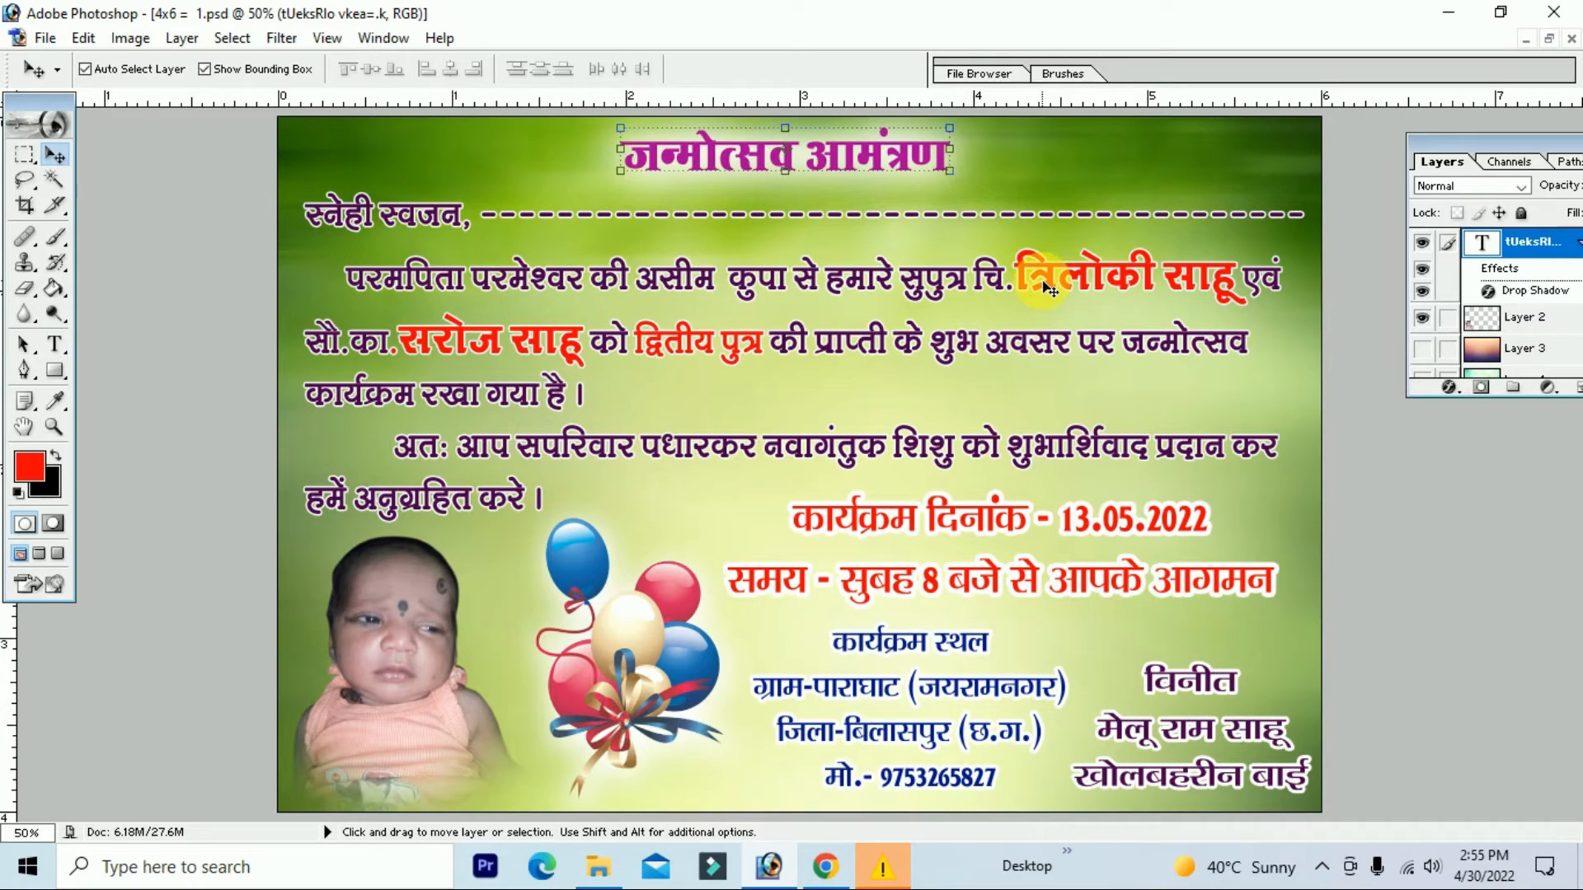
{"action": "left_click", "coordinate": [897, 864]}
{"action": "left_click", "coordinate": [974, 429]}
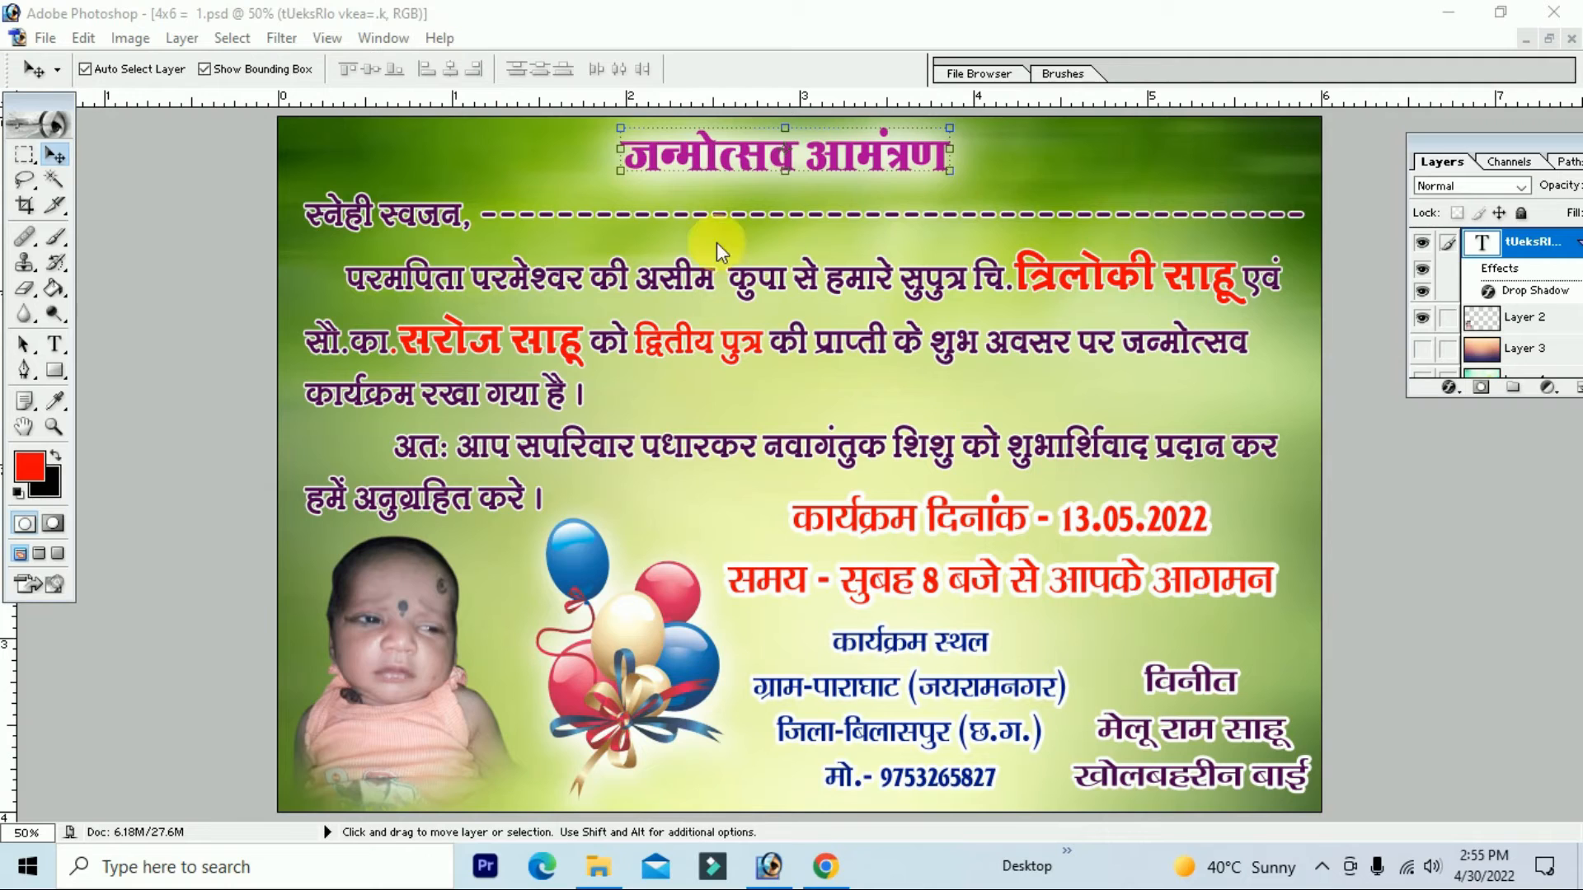
Step: Shift the विनीत sender block and the venue block slightly down and left
{"action": "left_click", "coordinate": [1241, 681]}
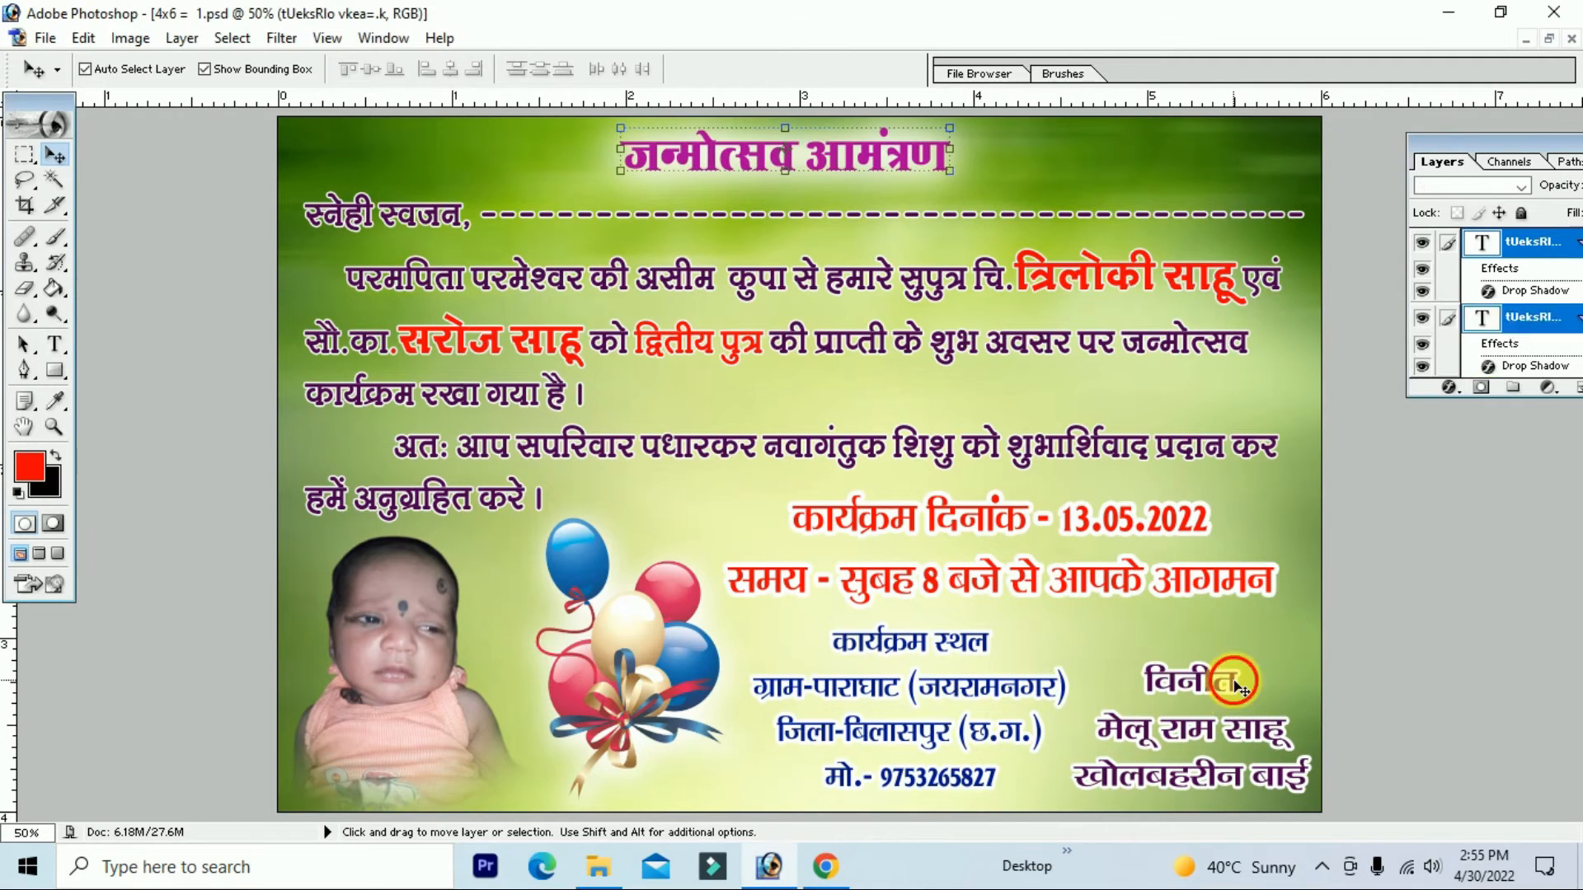
{"action": "left_click_drag", "start_coordinate": [1239, 679], "coordinate": [1236, 686]}
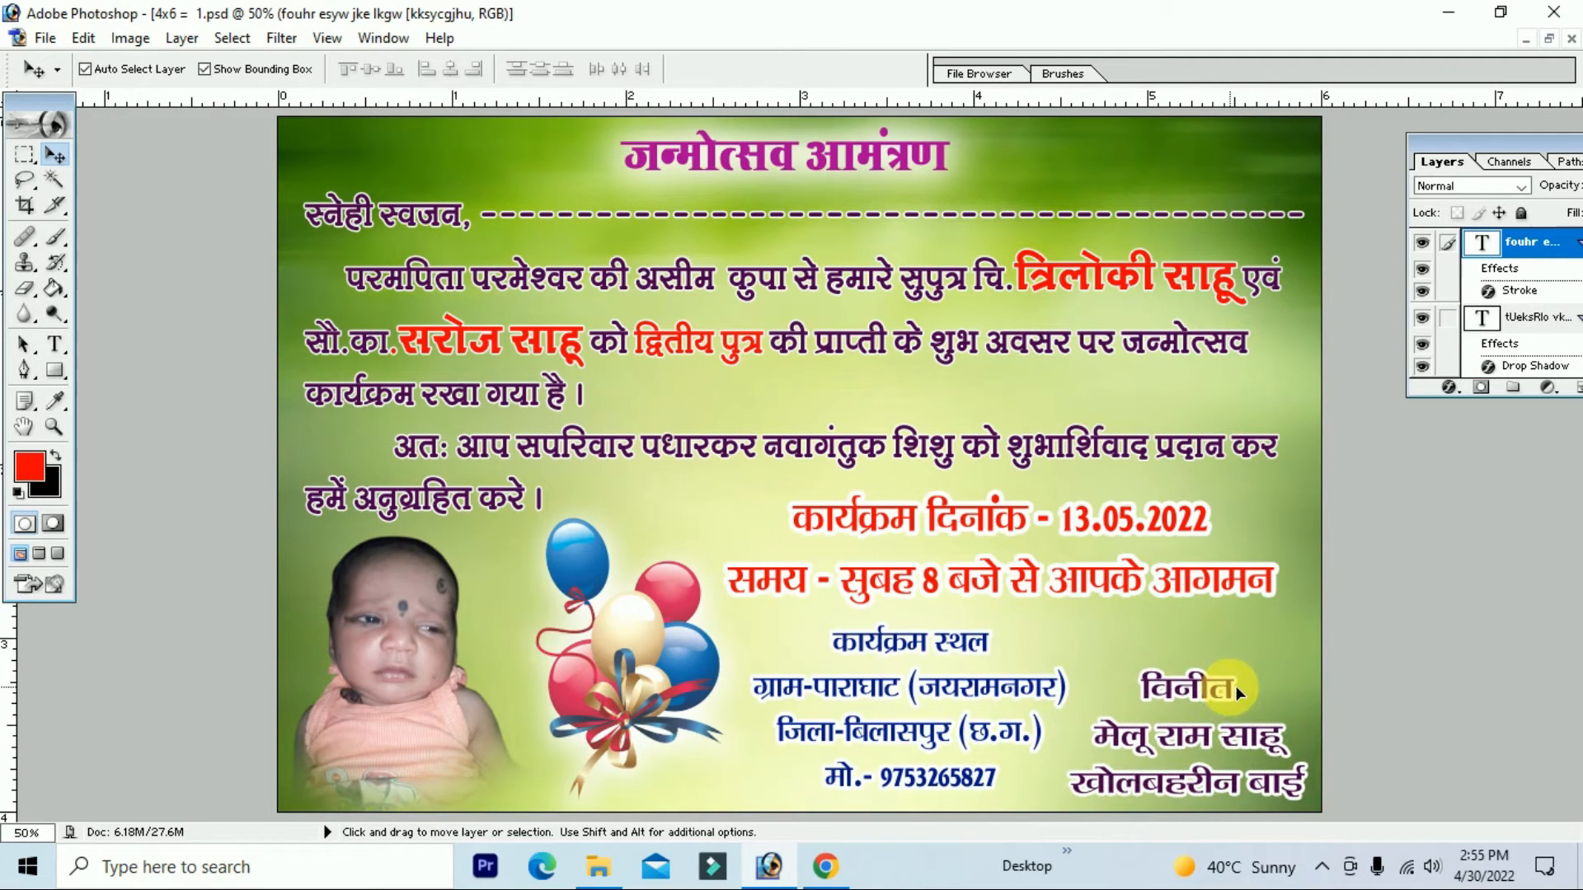
{"action": "left_click", "coordinate": [971, 650]}
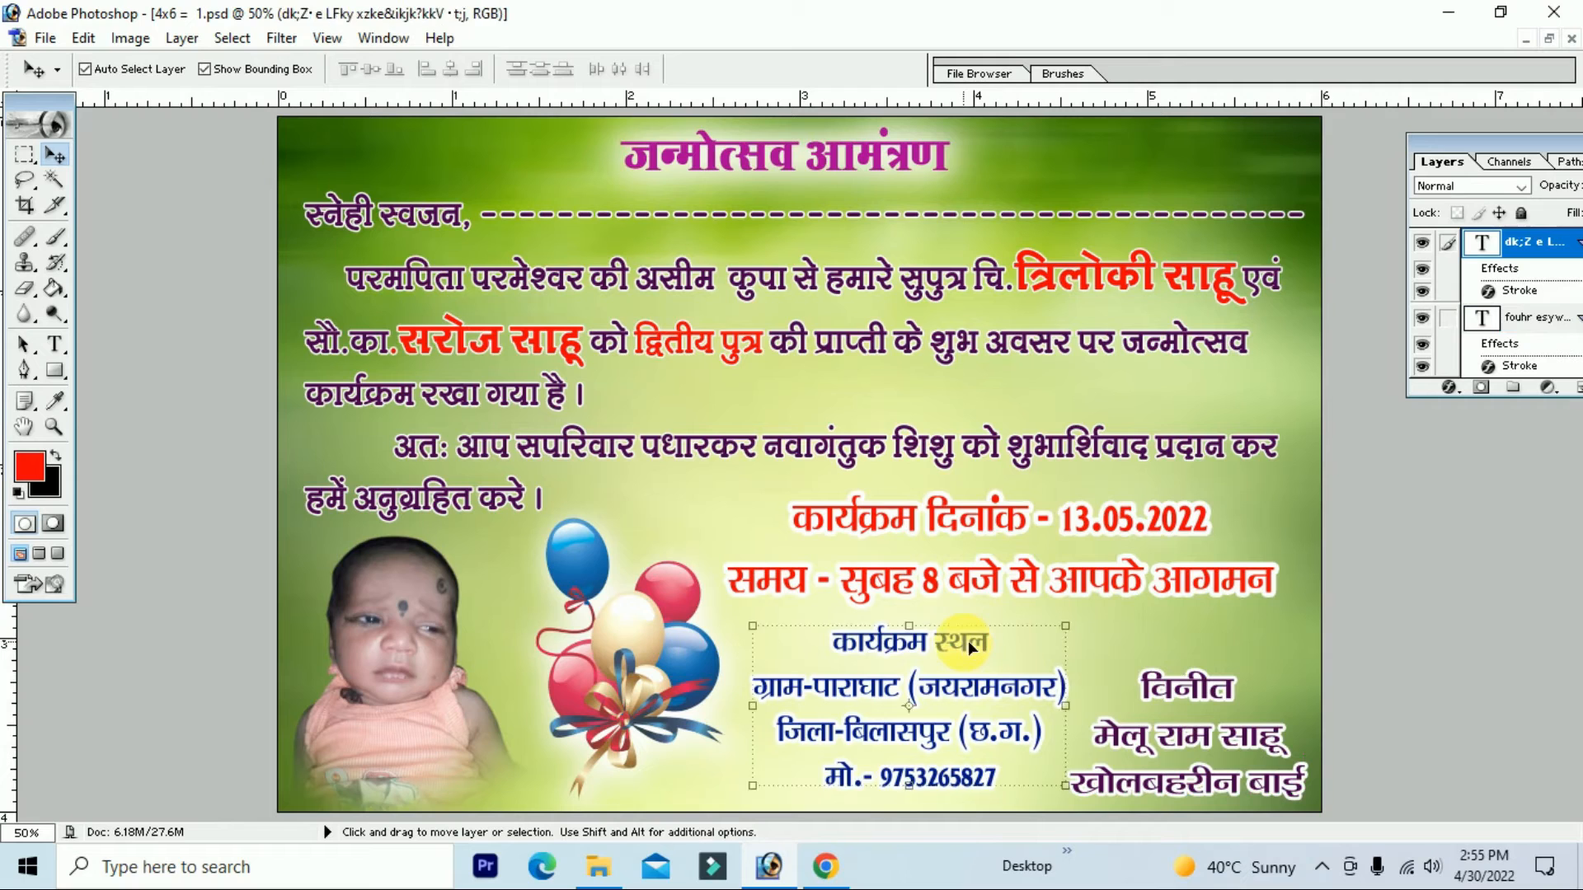
{"action": "left_click_drag", "start_coordinate": [970, 649], "coordinate": [960, 654]}
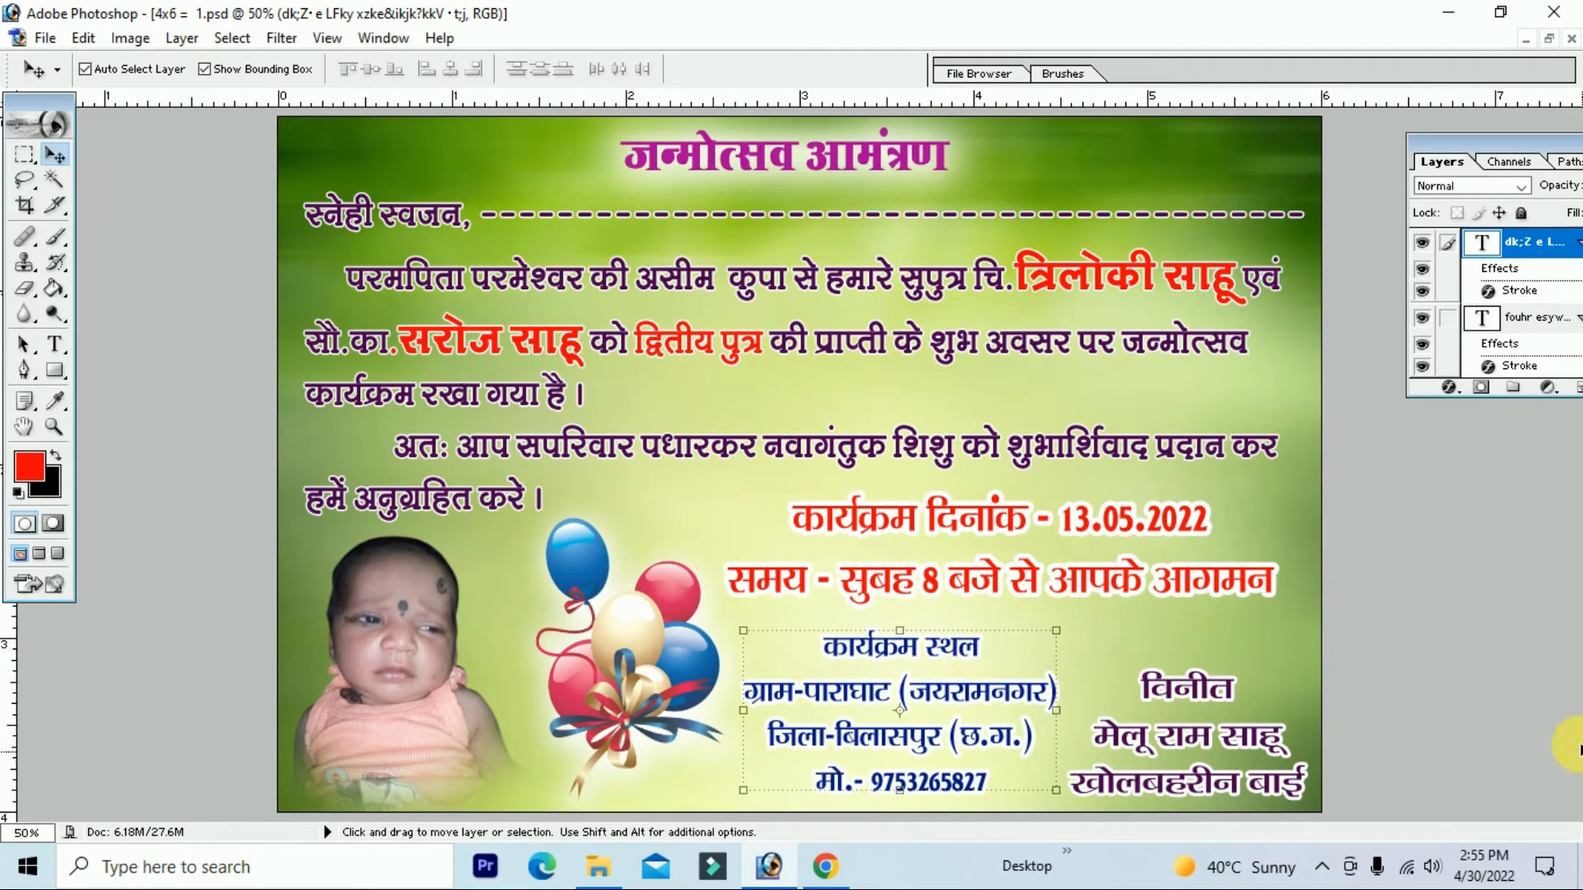
Step: Colour the कार्यक्रम स्थल heading dark green and commit the edit
{"action": "left_click", "coordinate": [57, 344]}
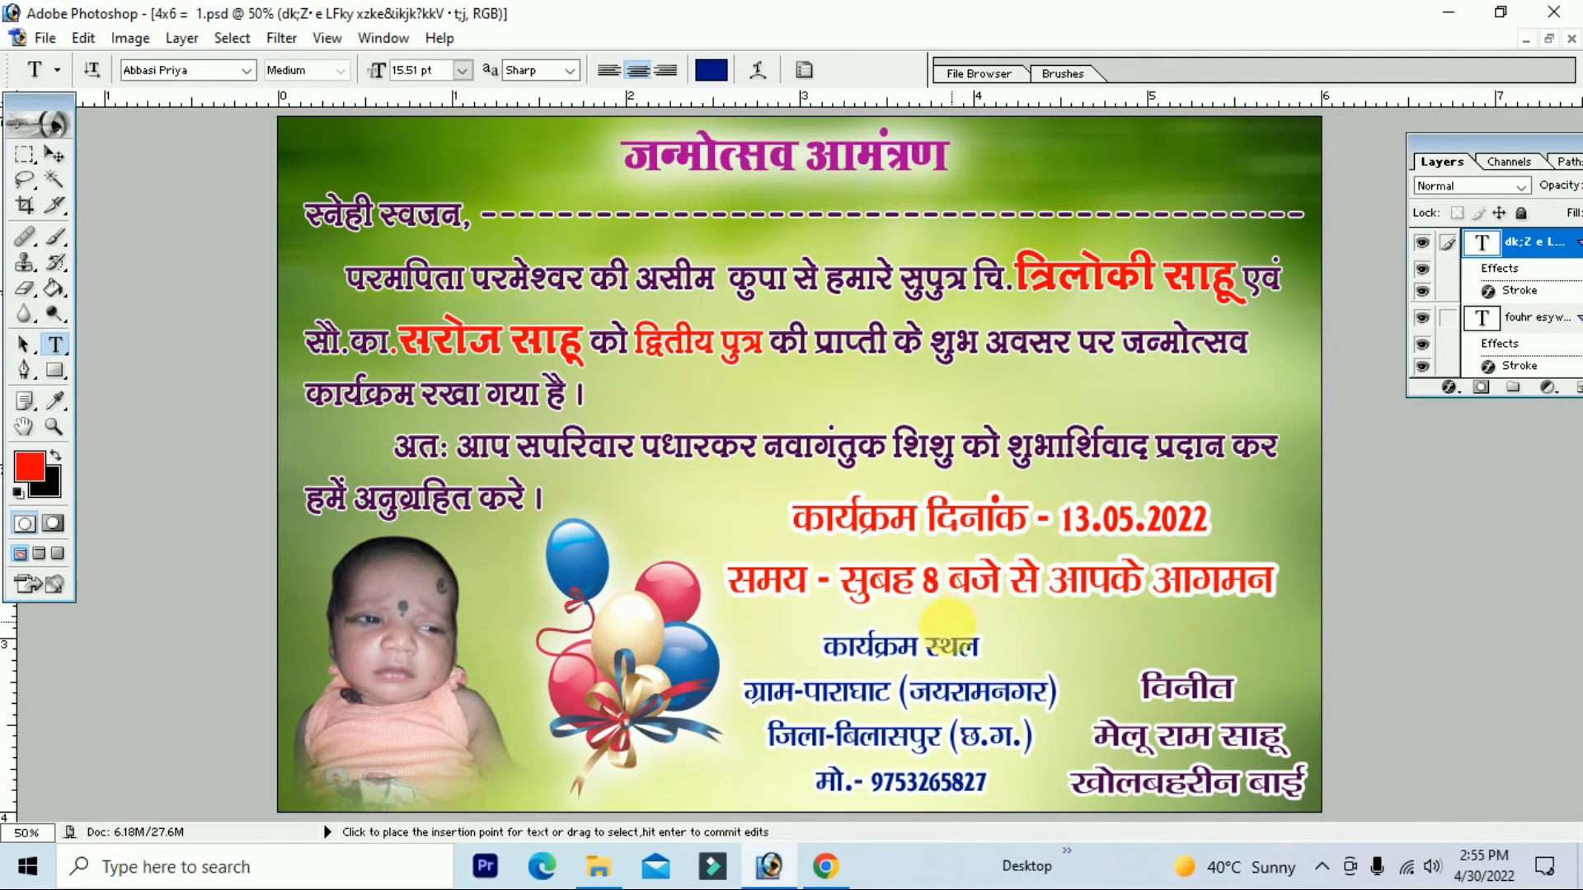
{"action": "left_click_drag", "start_coordinate": [980, 650], "coordinate": [825, 651]}
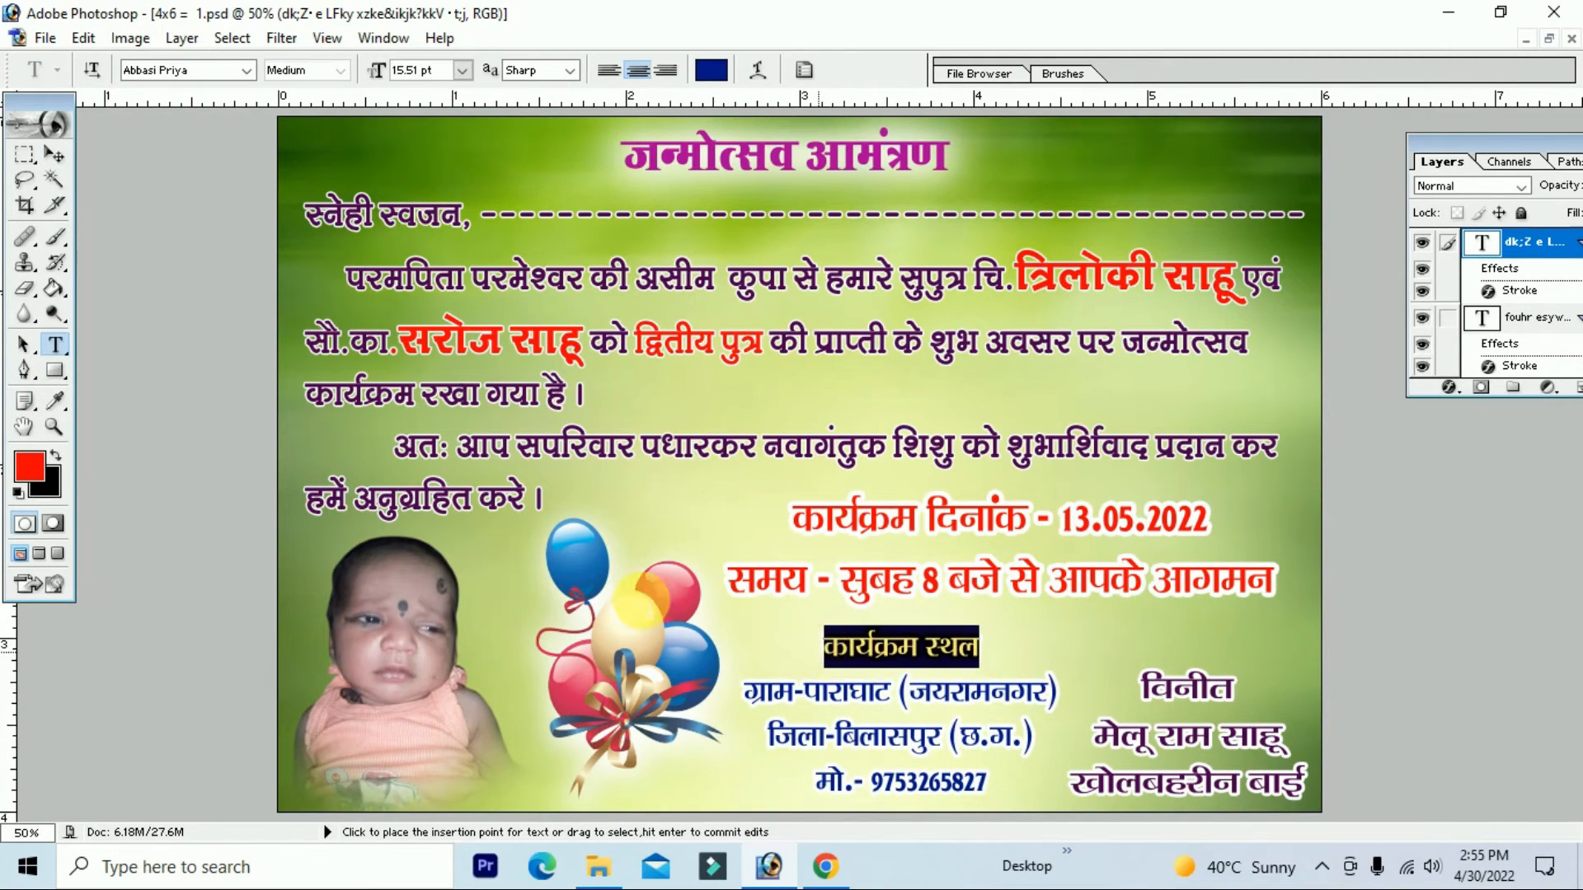
{"action": "left_click", "coordinate": [37, 470]}
{"action": "left_click_drag", "start_coordinate": [1231, 754], "coordinate": [1230, 759]}
{"action": "left_click", "coordinate": [1197, 754]}
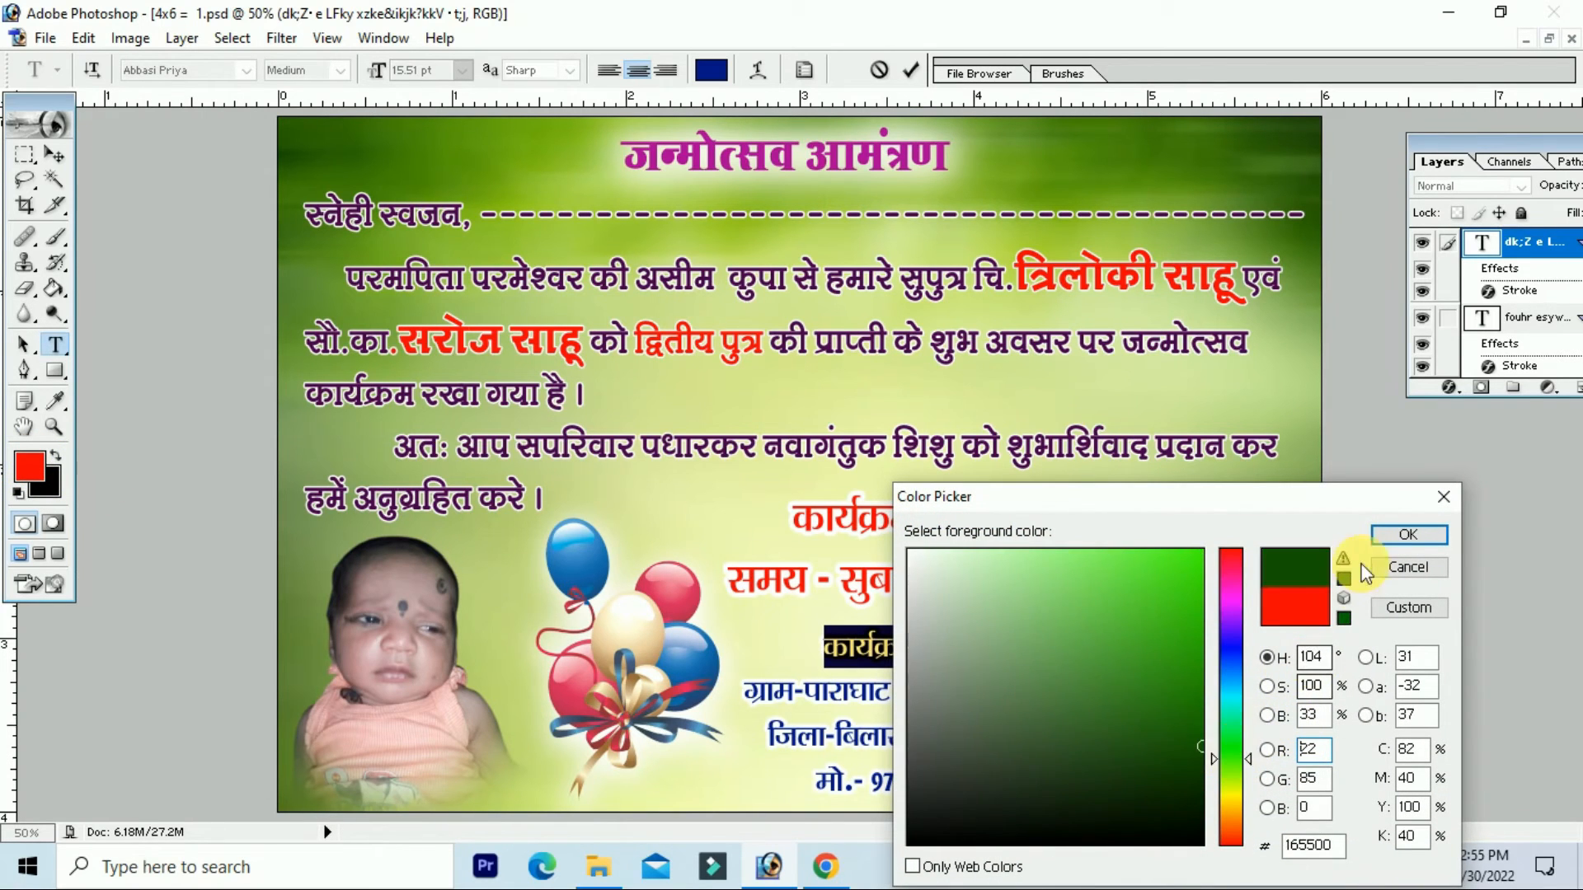
{"action": "left_click", "coordinate": [1407, 534]}
{"action": "left_click", "coordinate": [981, 656]}
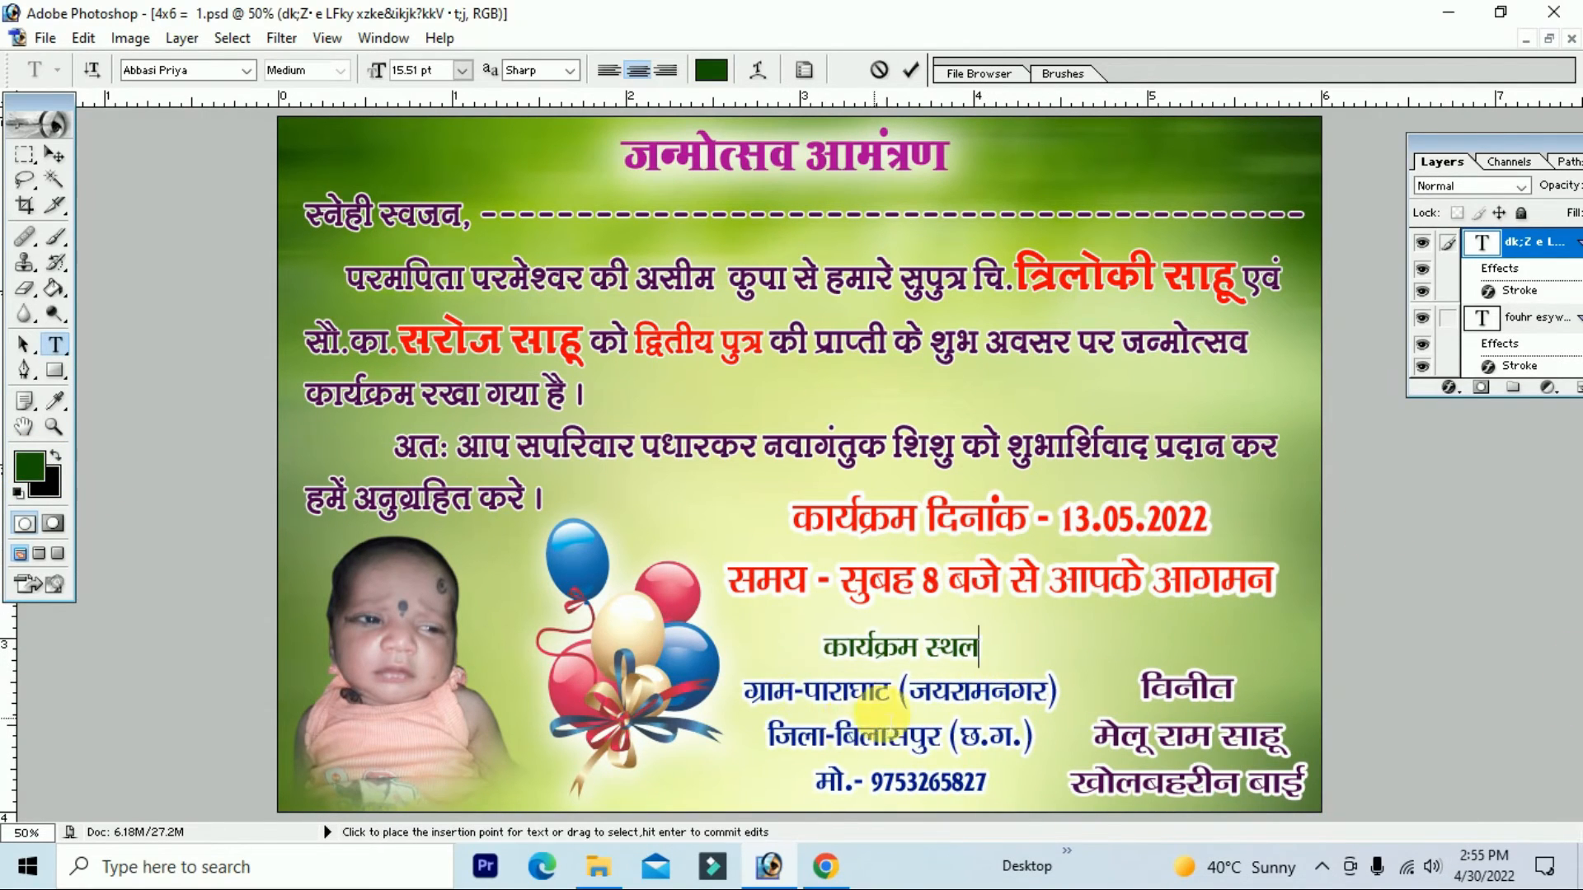
{"action": "left_click_drag", "start_coordinate": [823, 650], "coordinate": [1030, 651]}
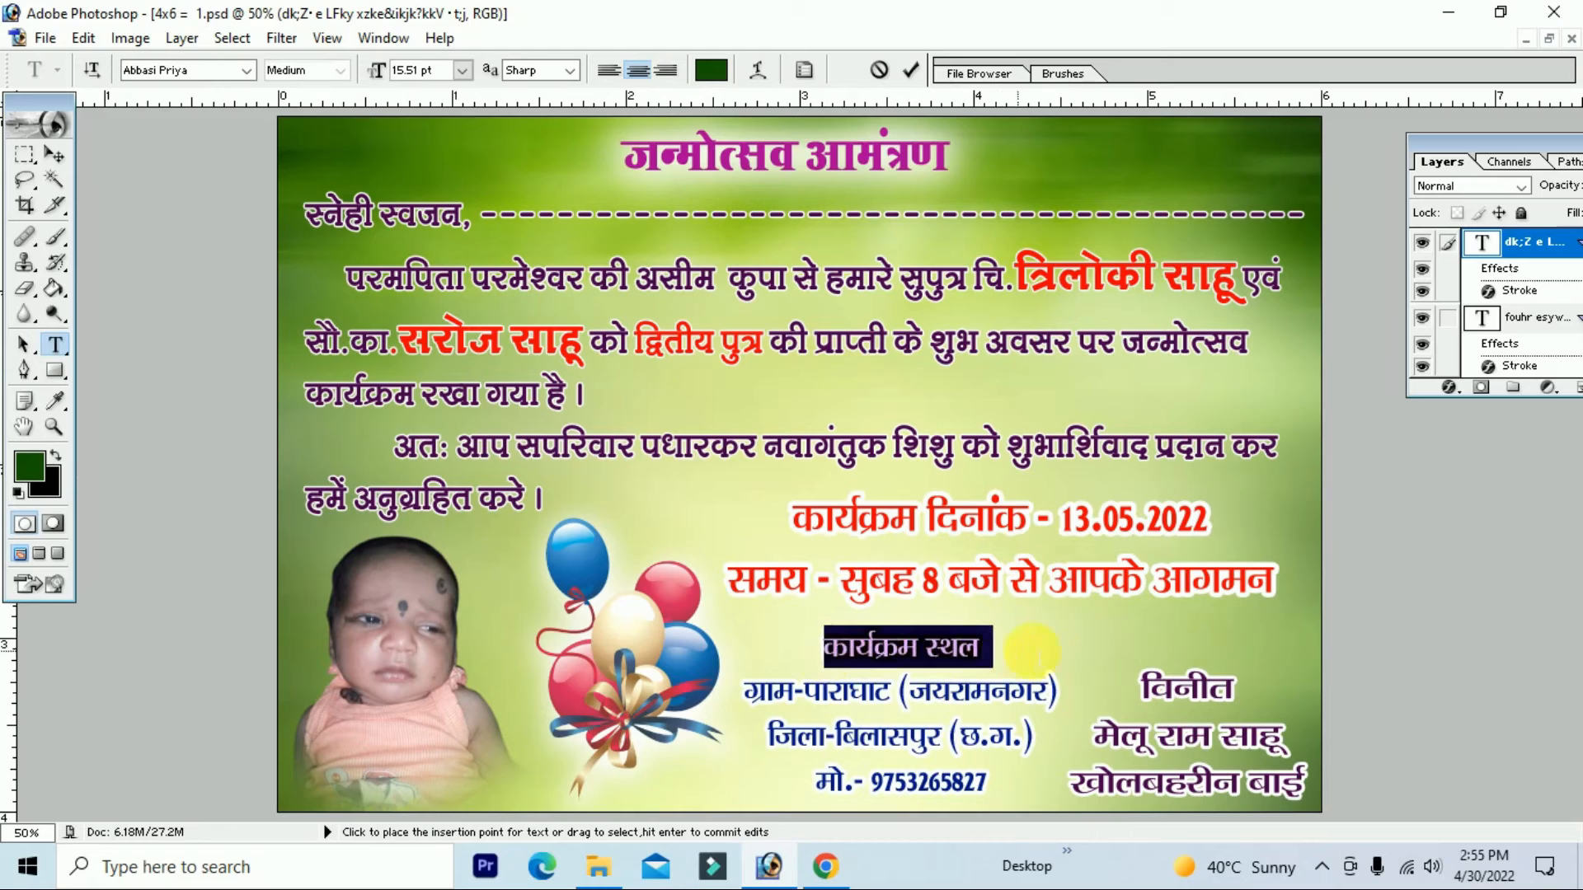
{"action": "left_click", "coordinate": [30, 467]}
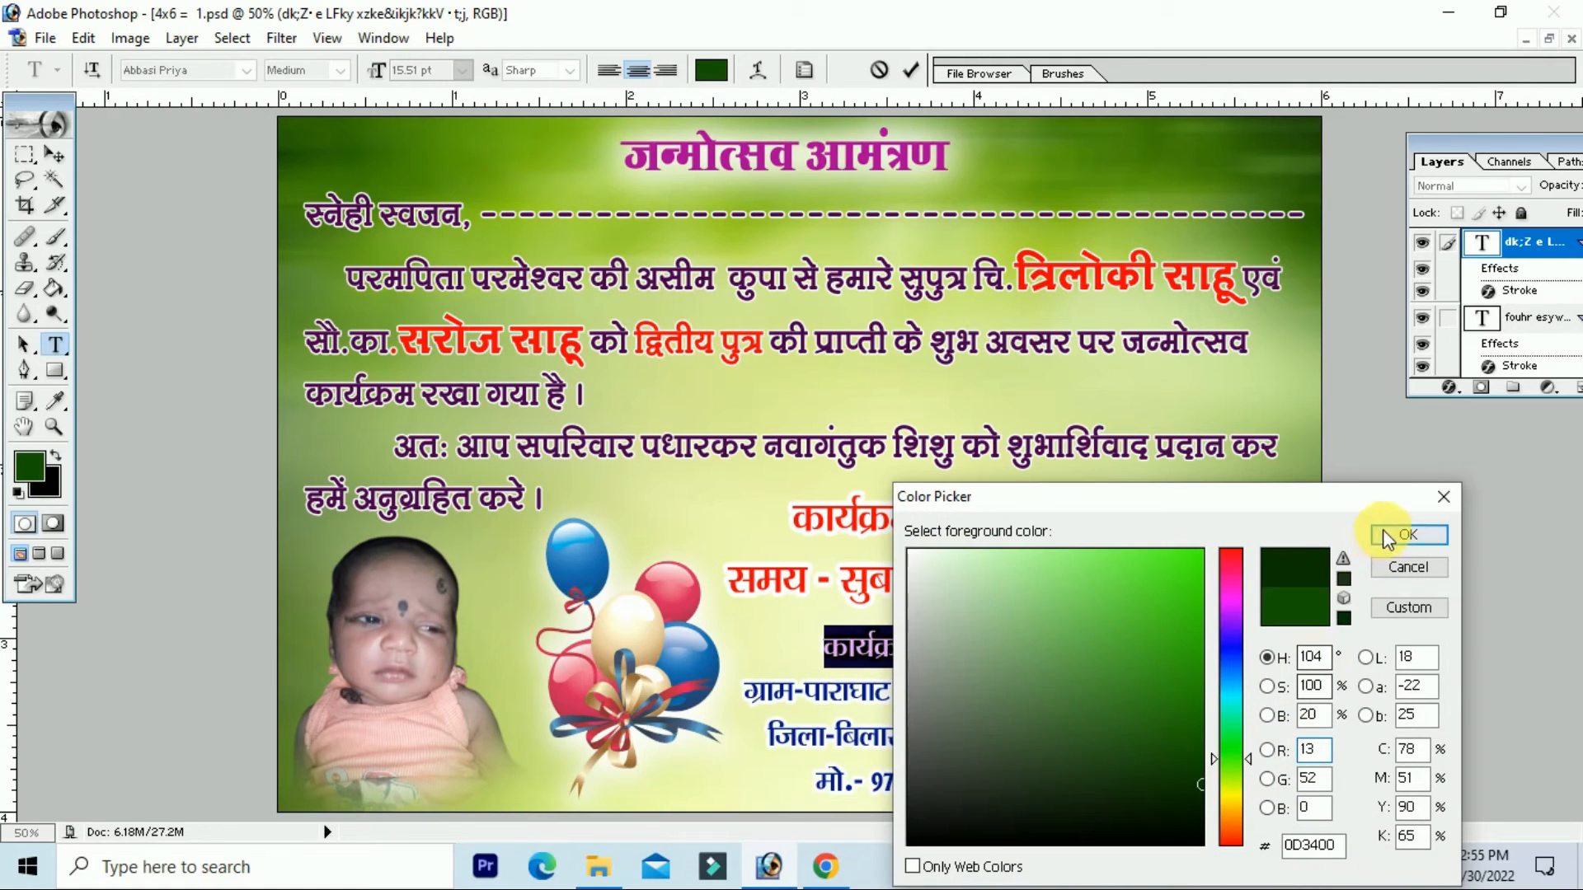
{"action": "left_click", "coordinate": [1407, 535]}
{"action": "left_click", "coordinate": [979, 651]}
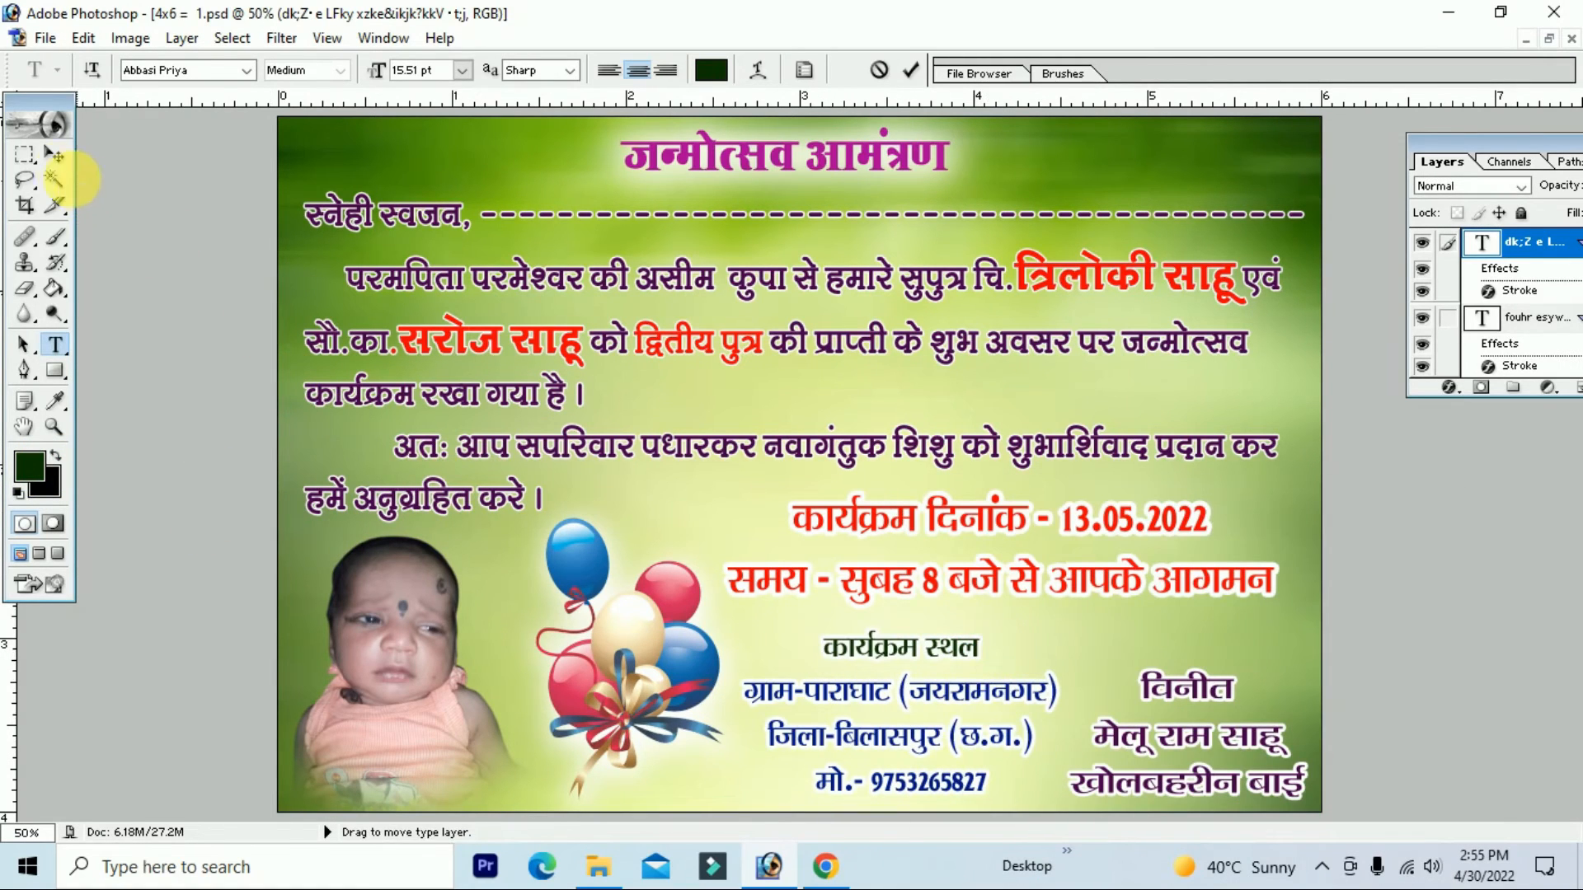
{"action": "left_click", "coordinate": [55, 154]}
Step: Set the word विनीत in Abbasi Radhika Bold, coloured black
{"action": "left_click", "coordinate": [54, 345]}
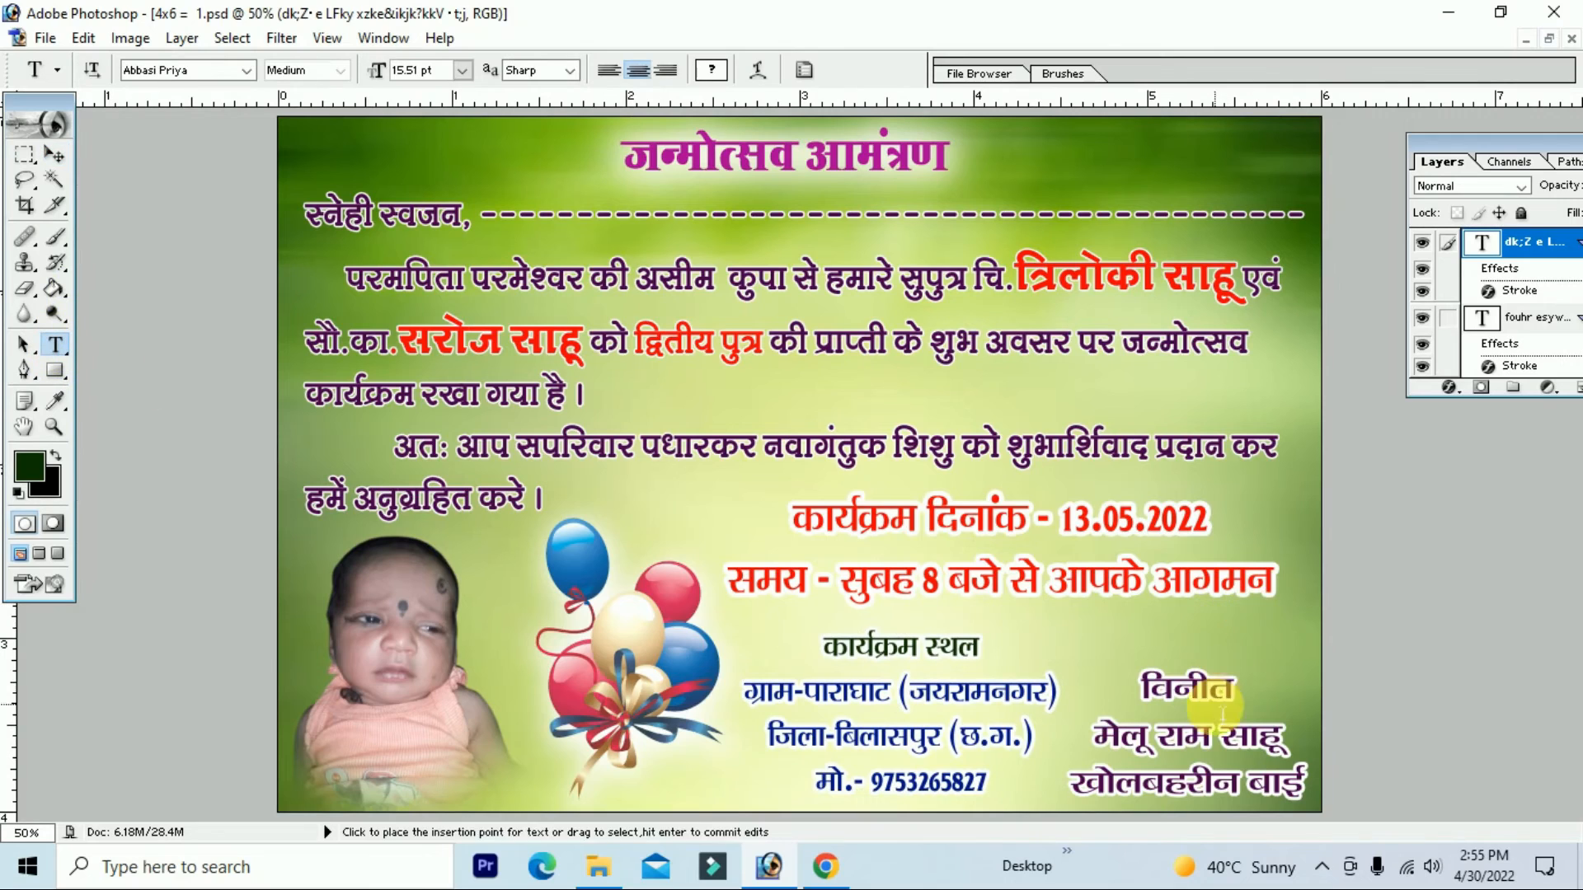
{"action": "mouse_move", "coordinate": [1156, 702]}
{"action": "left_mouse_down"}
{"action": "mouse_move", "coordinate": [1247, 699]}
{"action": "mouse_move", "coordinate": [1141, 699]}
{"action": "left_mouse_up"}
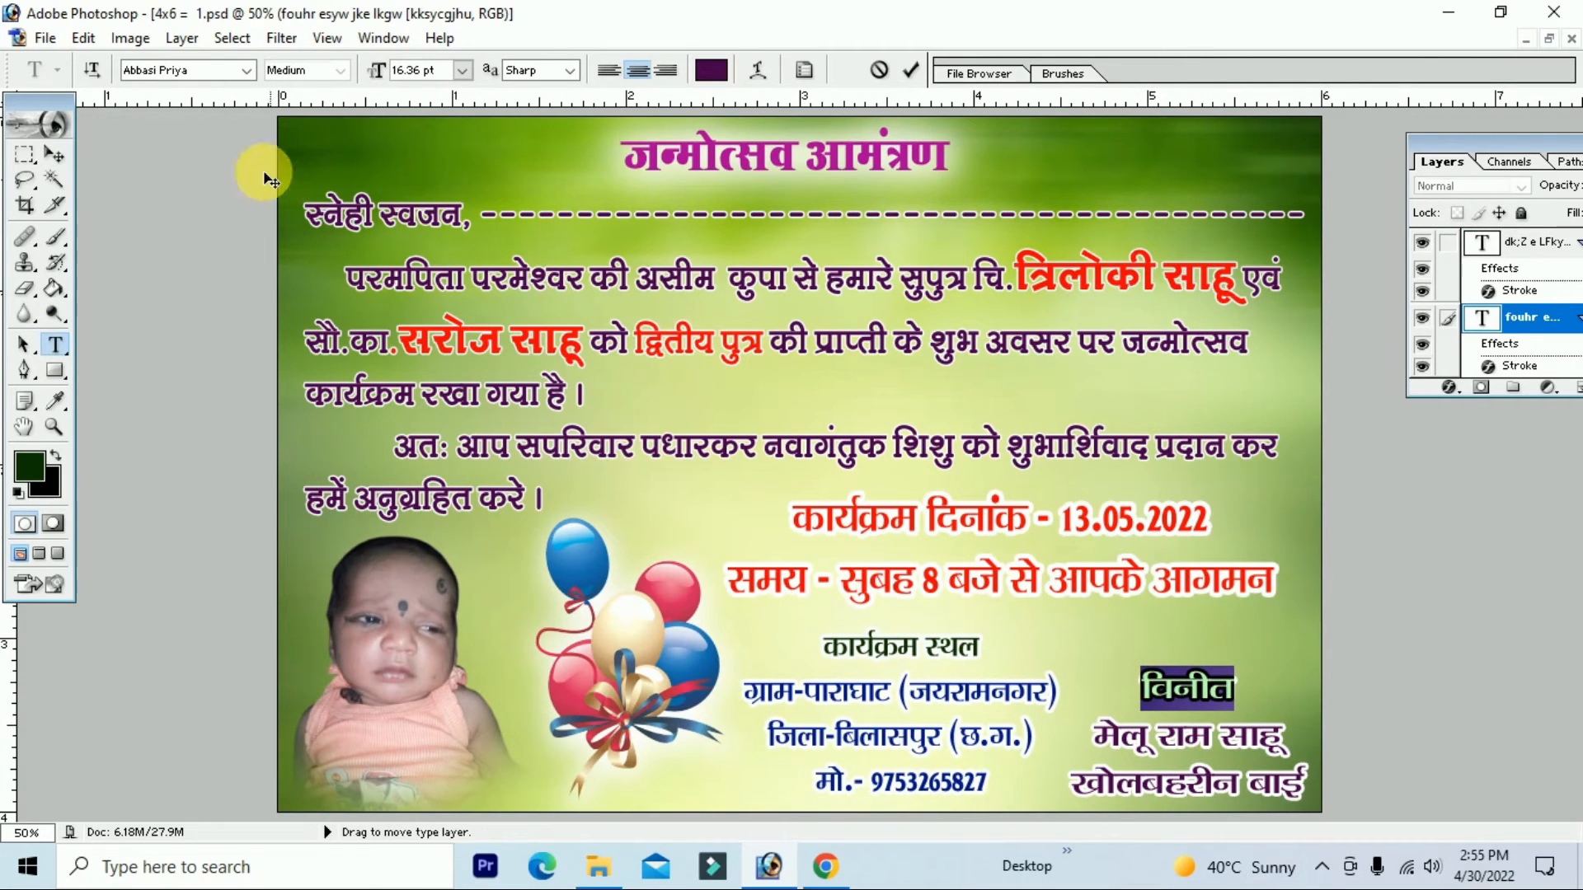
{"action": "key", "text": "Down"}
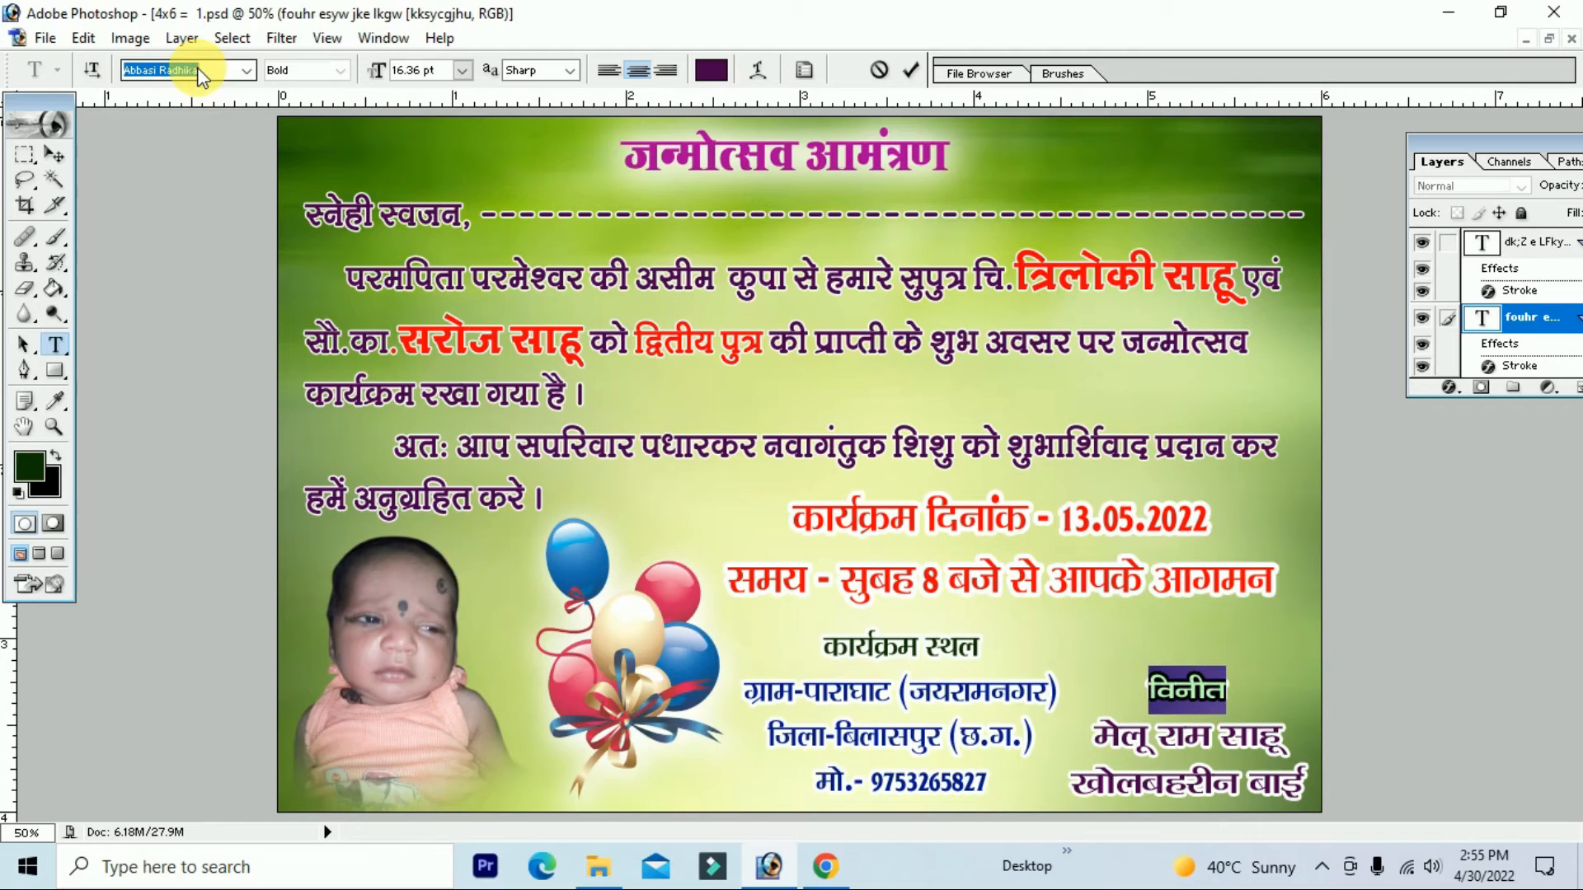
{"action": "left_click", "coordinate": [54, 457]}
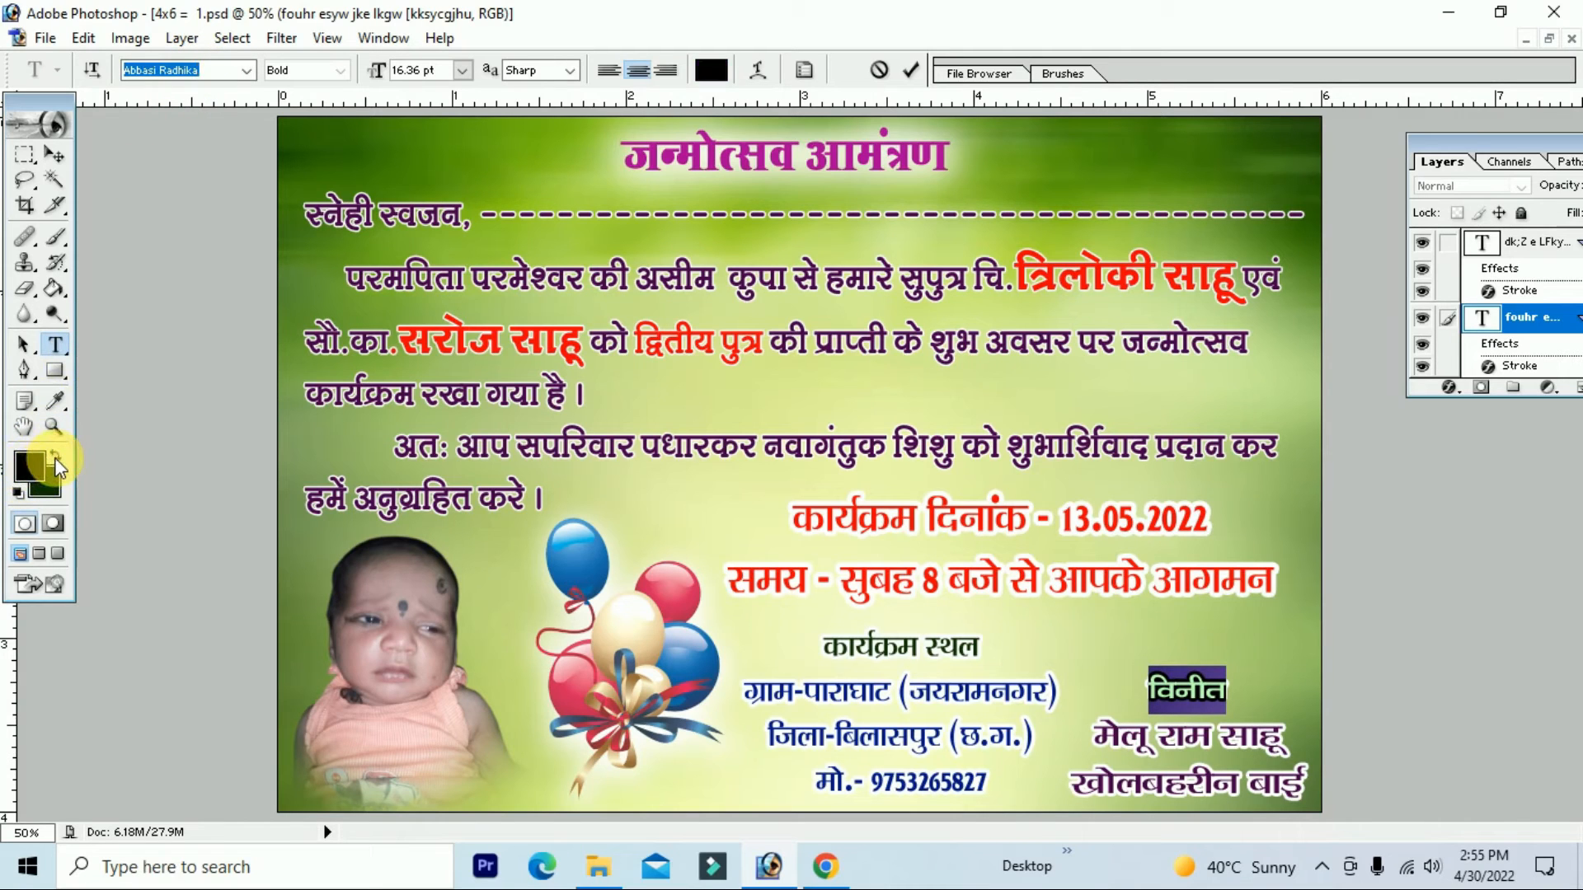
{"action": "left_click", "coordinate": [1196, 689]}
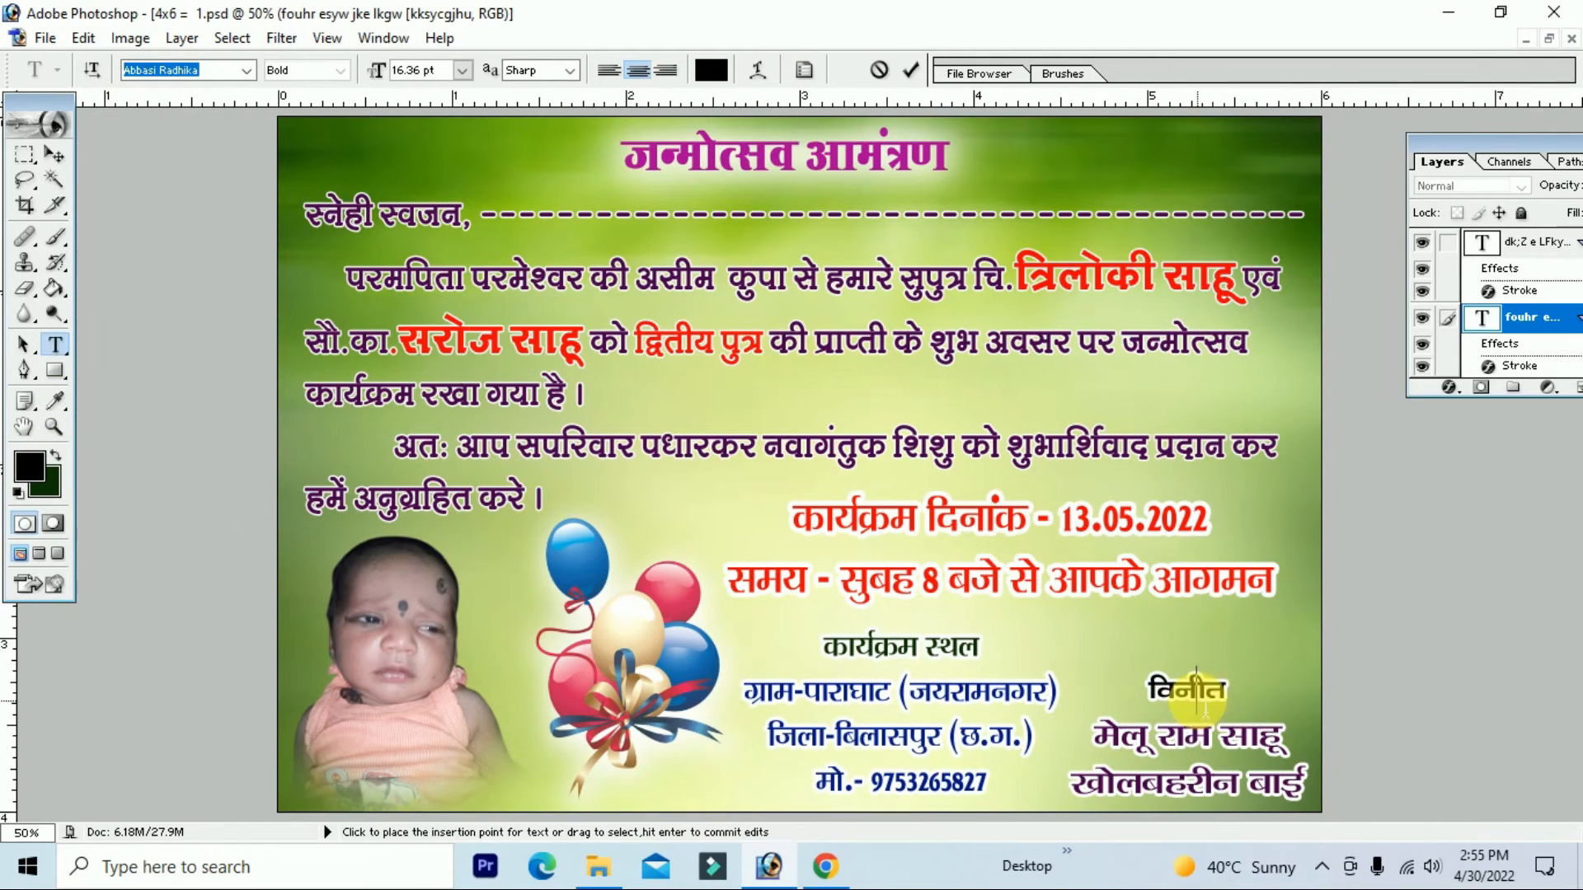
{"action": "left_click", "coordinate": [55, 154]}
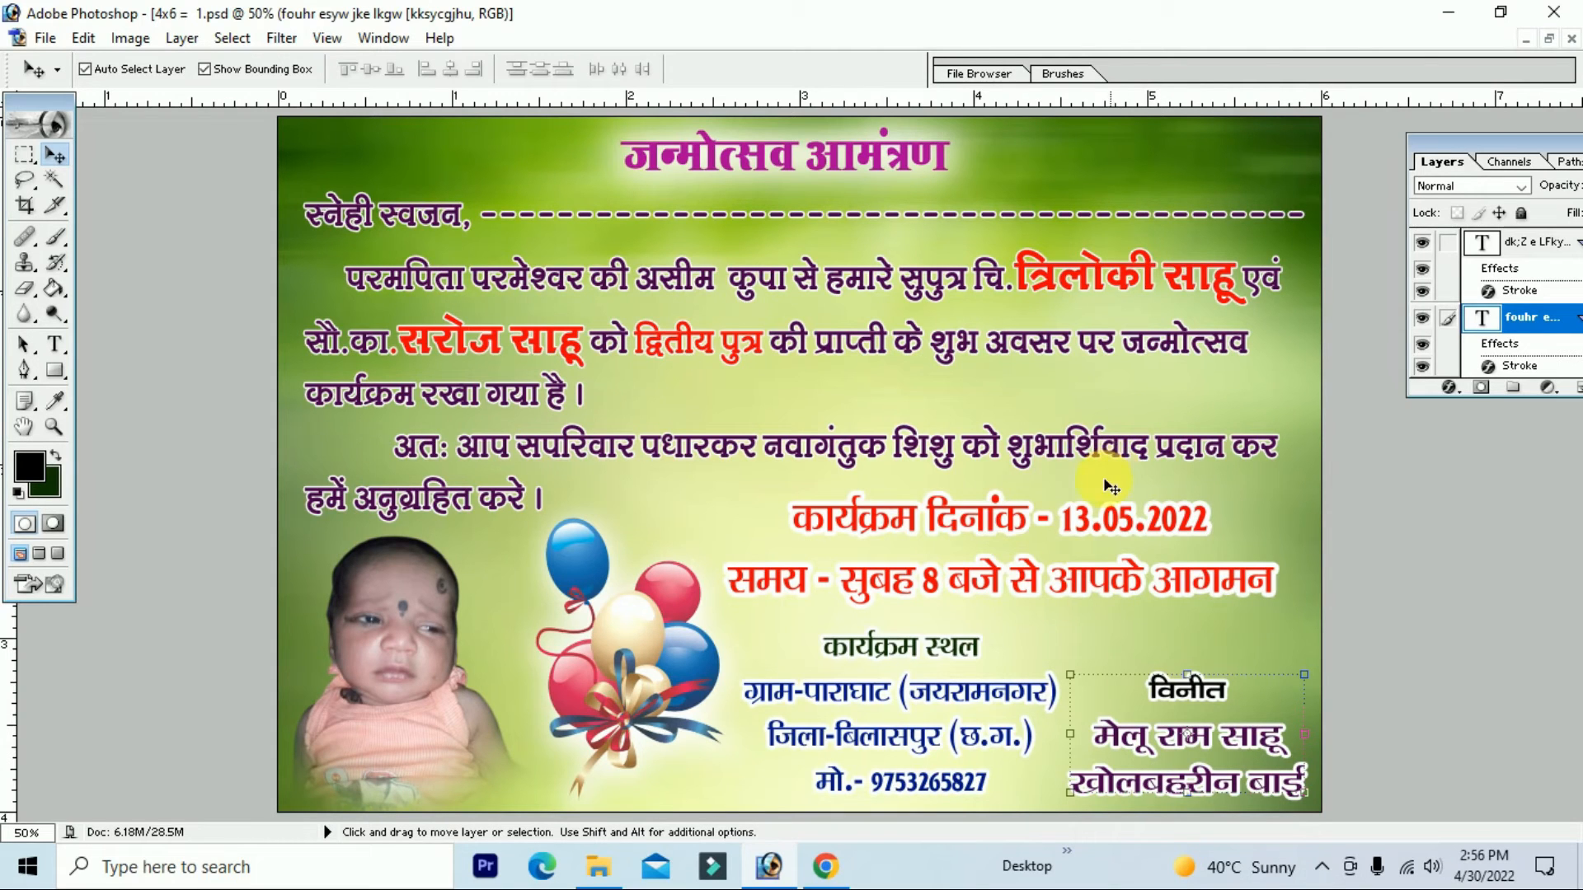
Step: Save the card as JPEG '4x6 = 1 copy.jpg' with default quality options
{"action": "key", "text": "ctrl+minus"}
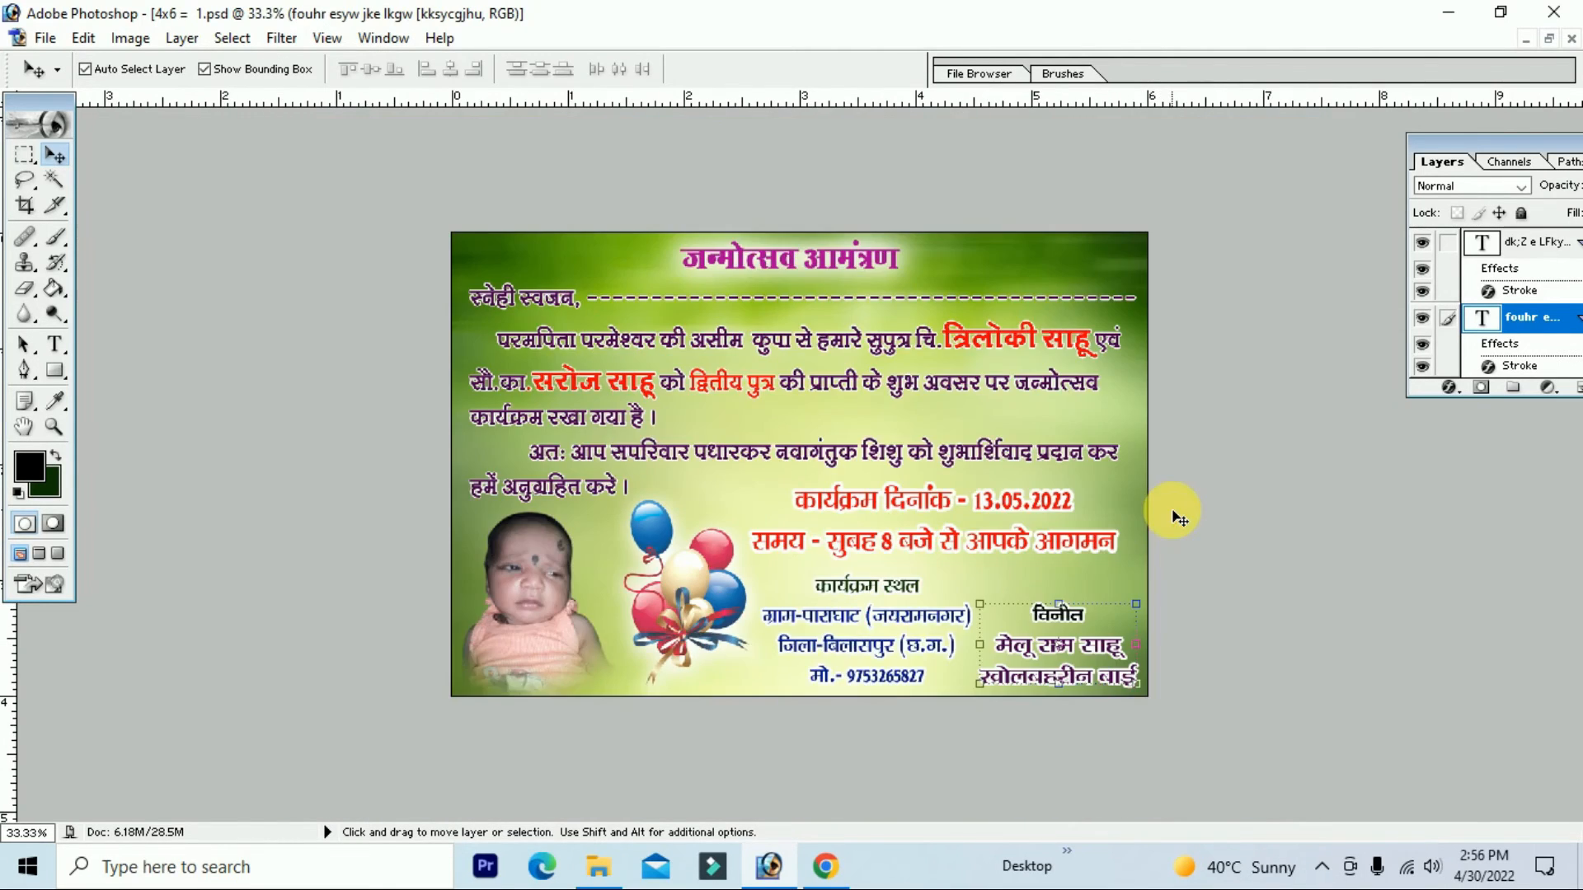
{"action": "key", "text": "ctrl+plus"}
{"action": "key", "text": "ctrl+minus"}
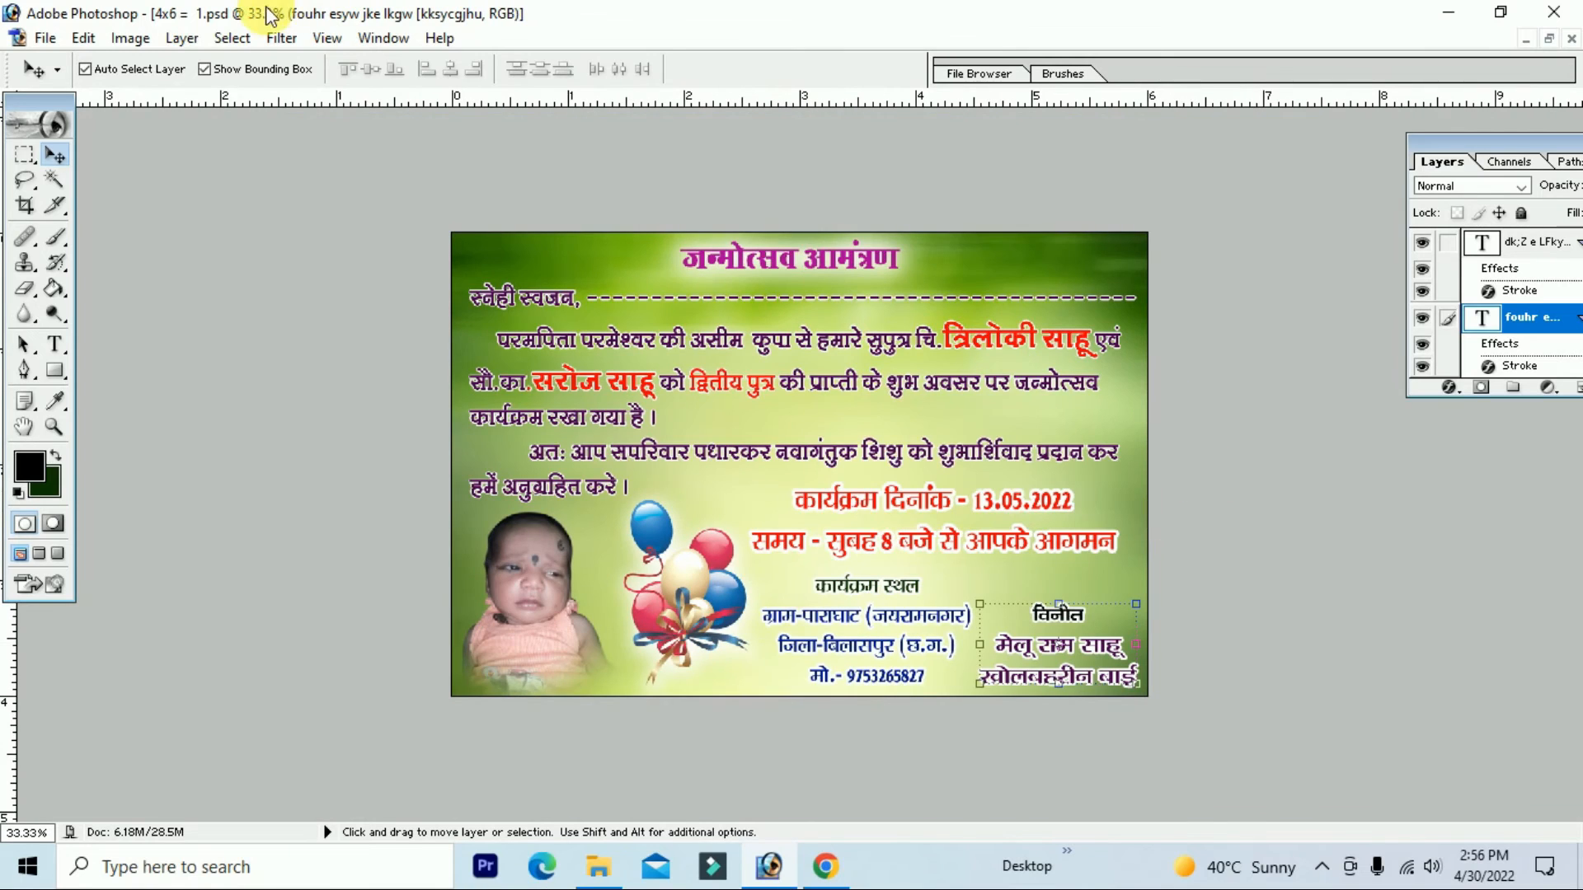
{"action": "left_click", "coordinate": [58, 39]}
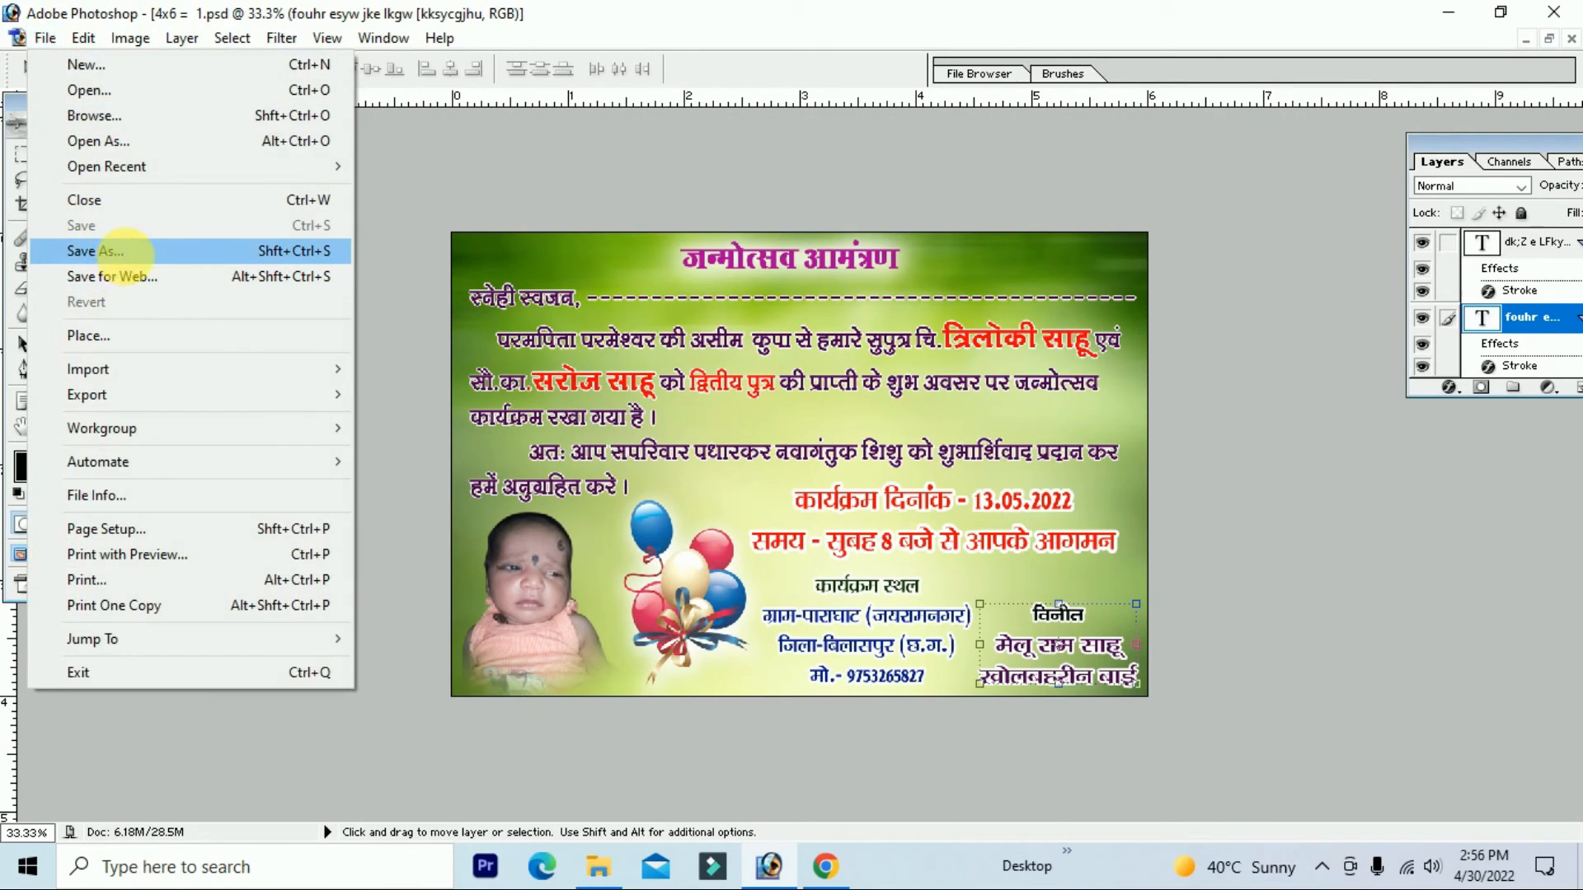
{"action": "left_click", "coordinate": [116, 272]}
{"action": "left_click", "coordinate": [393, 565]}
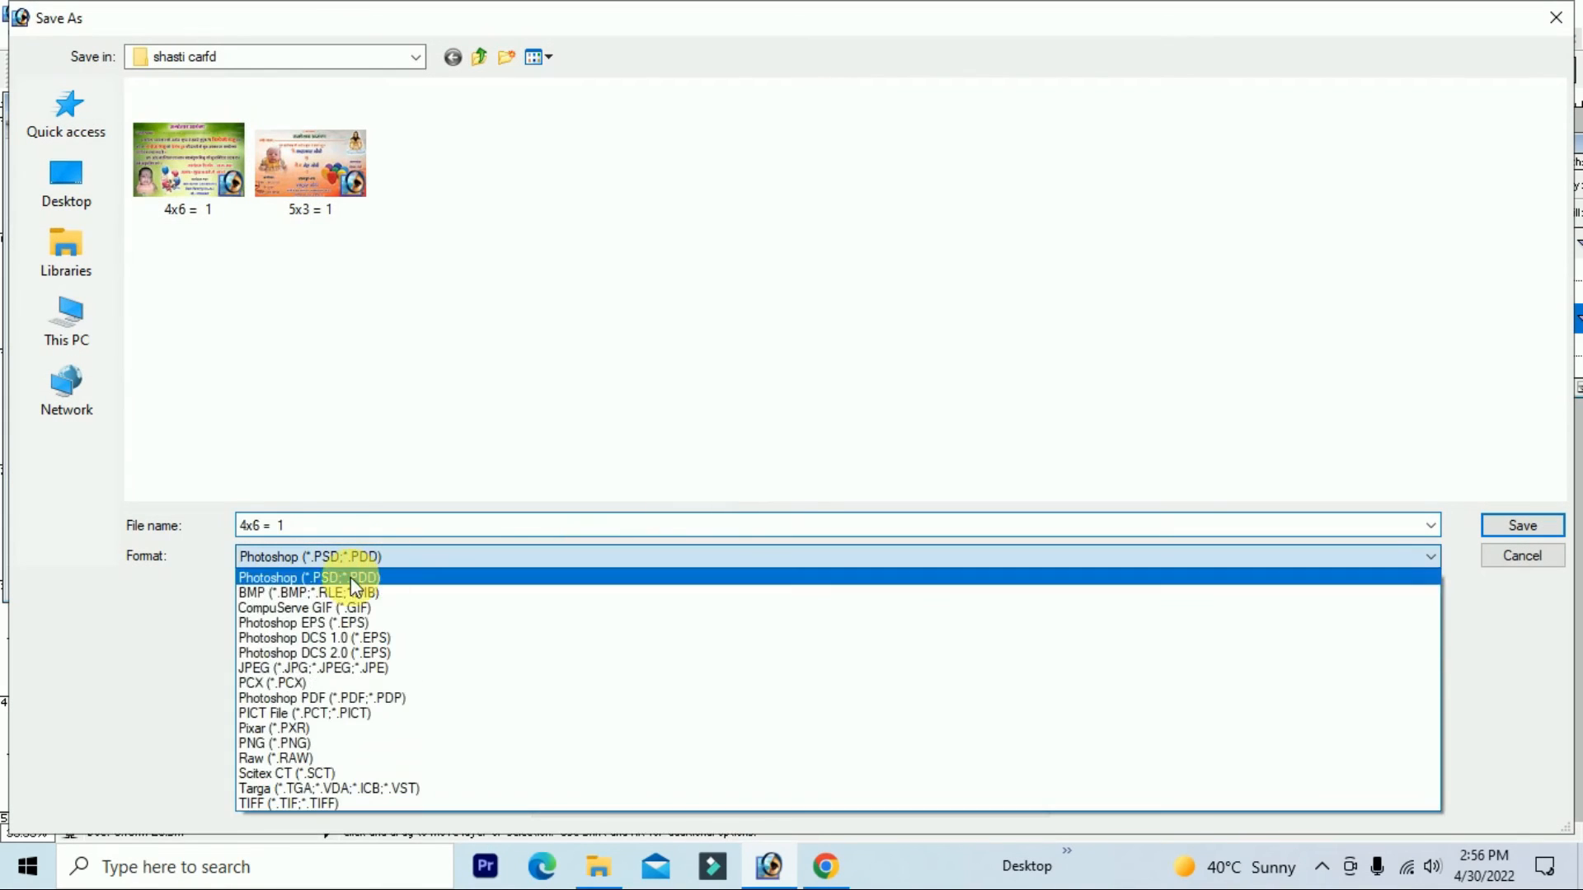
{"action": "left_click", "coordinate": [277, 662]}
{"action": "left_click", "coordinate": [466, 528]}
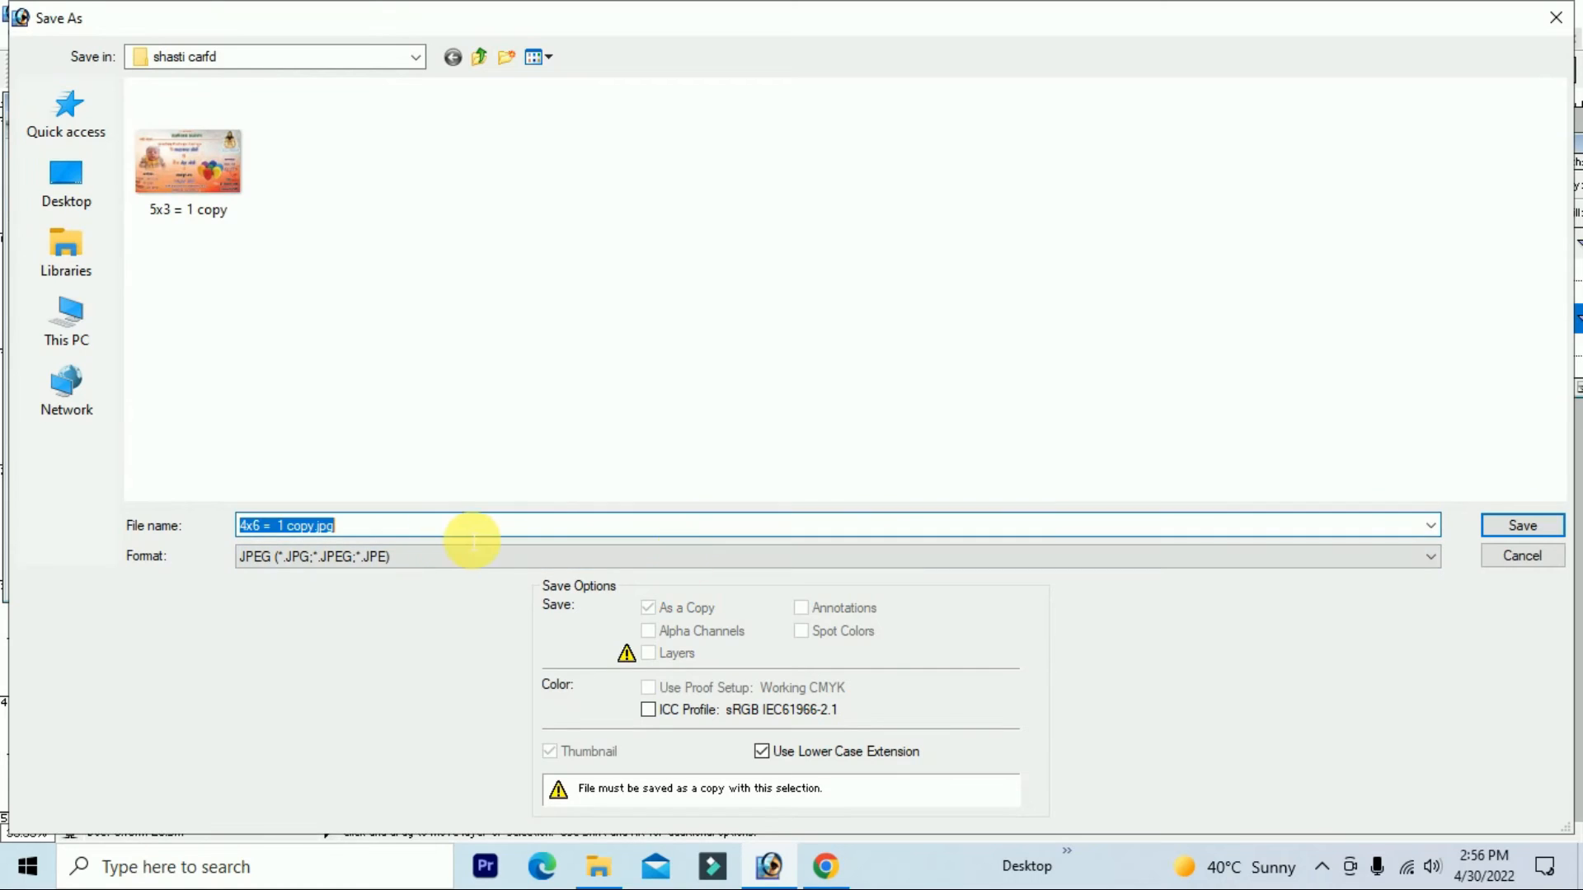
{"action": "left_click", "coordinate": [1527, 526]}
{"action": "left_click", "coordinate": [963, 274]}
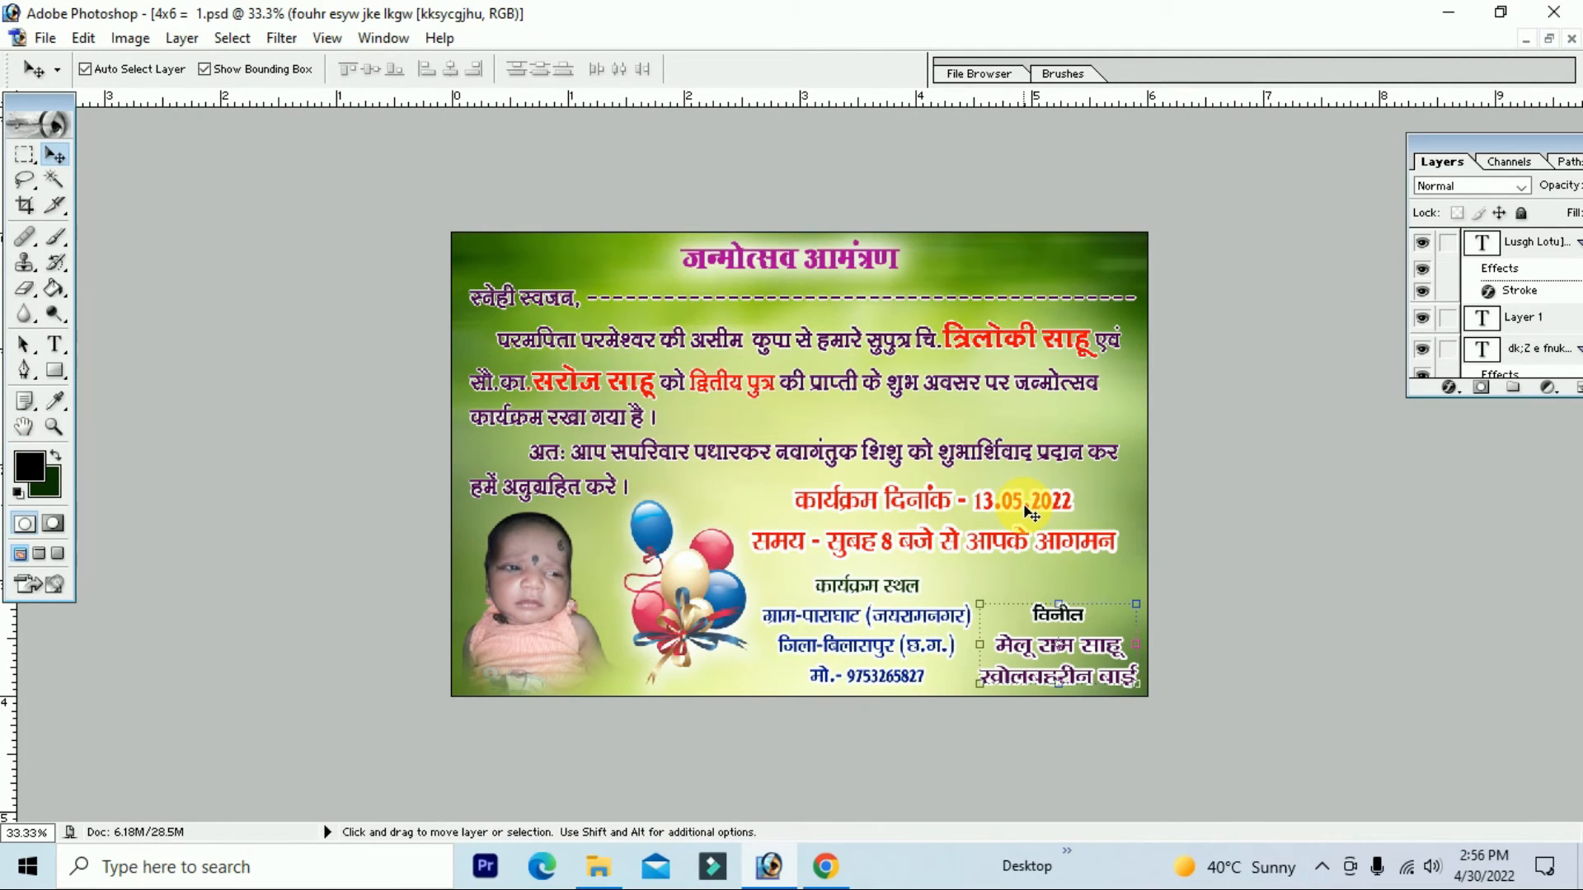
{"action": "left_click", "coordinate": [1124, 502]}
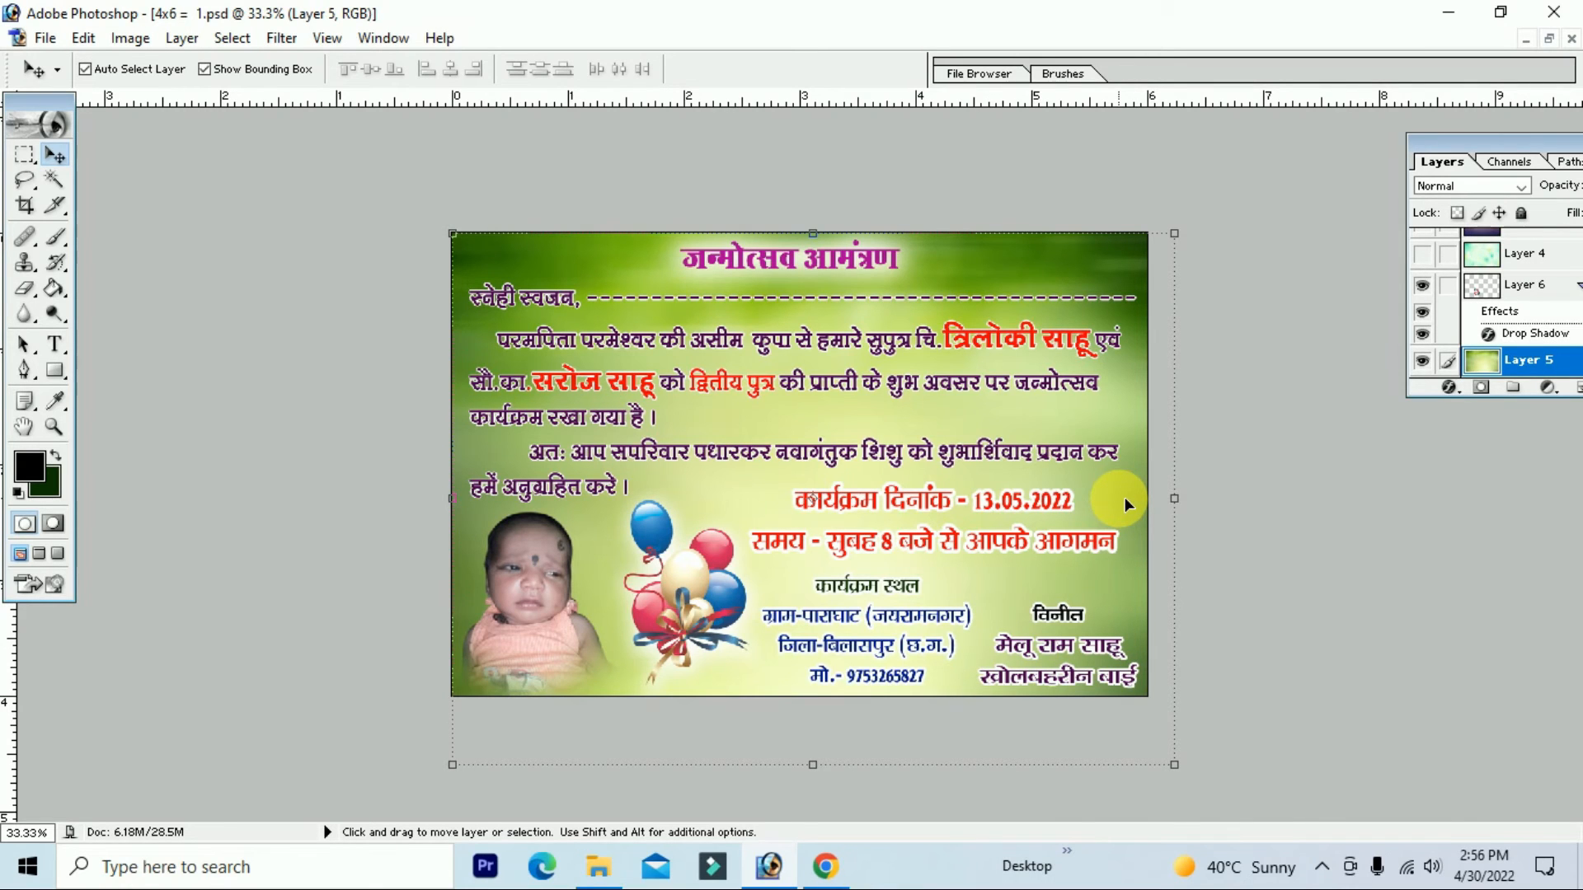
Step: Merge the visible layers into the Background layer with Shift+Ctrl+E
{"action": "key", "text": "ctrl+shift+s"}
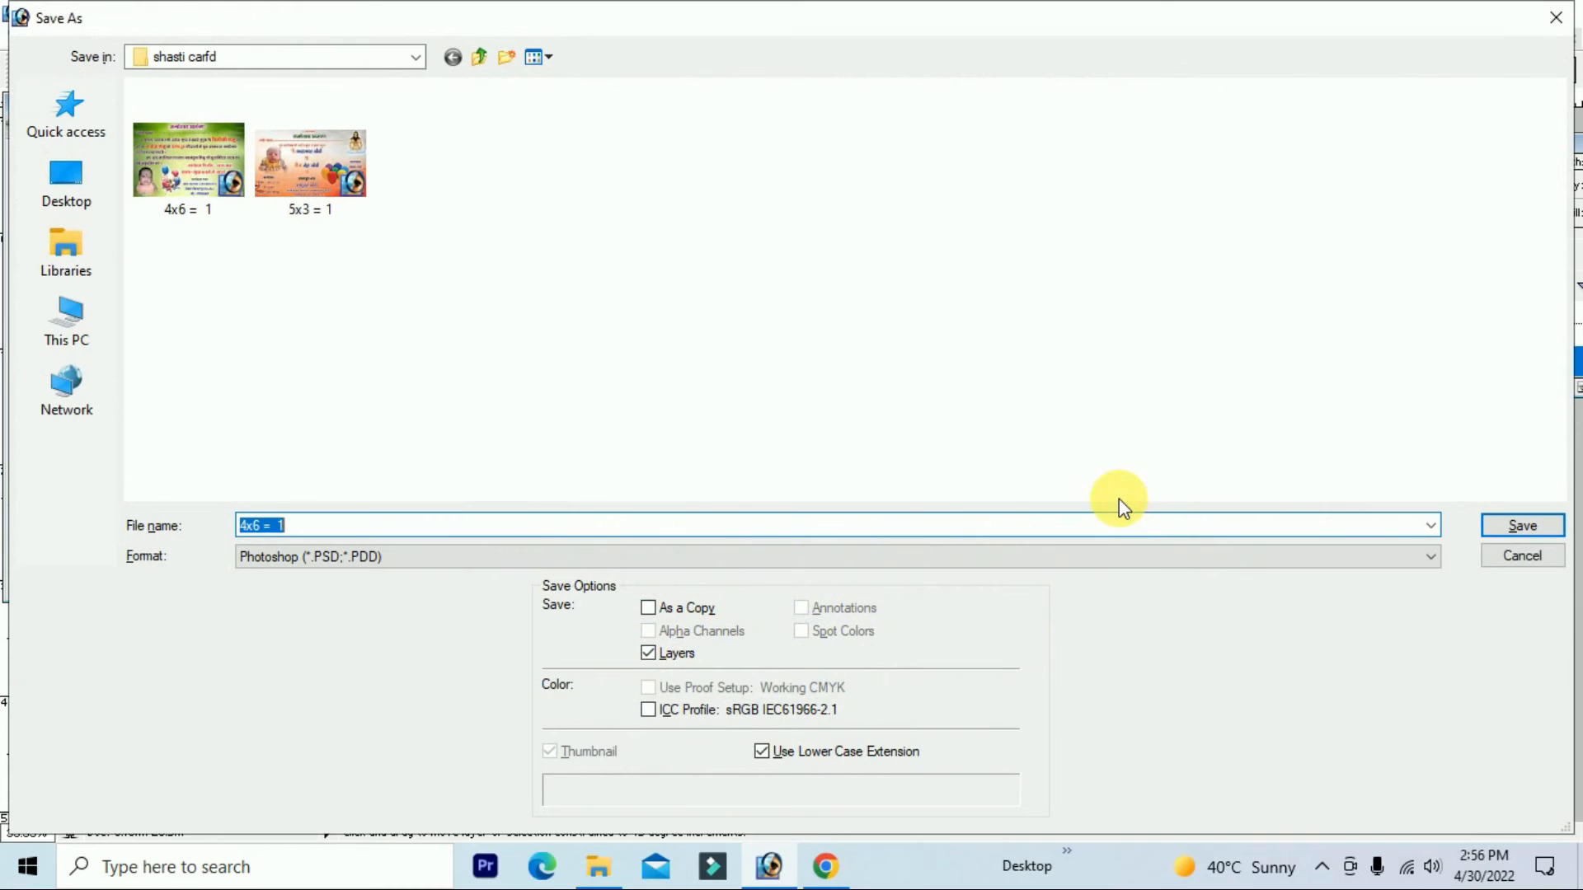
{"action": "left_click", "coordinate": [1522, 556]}
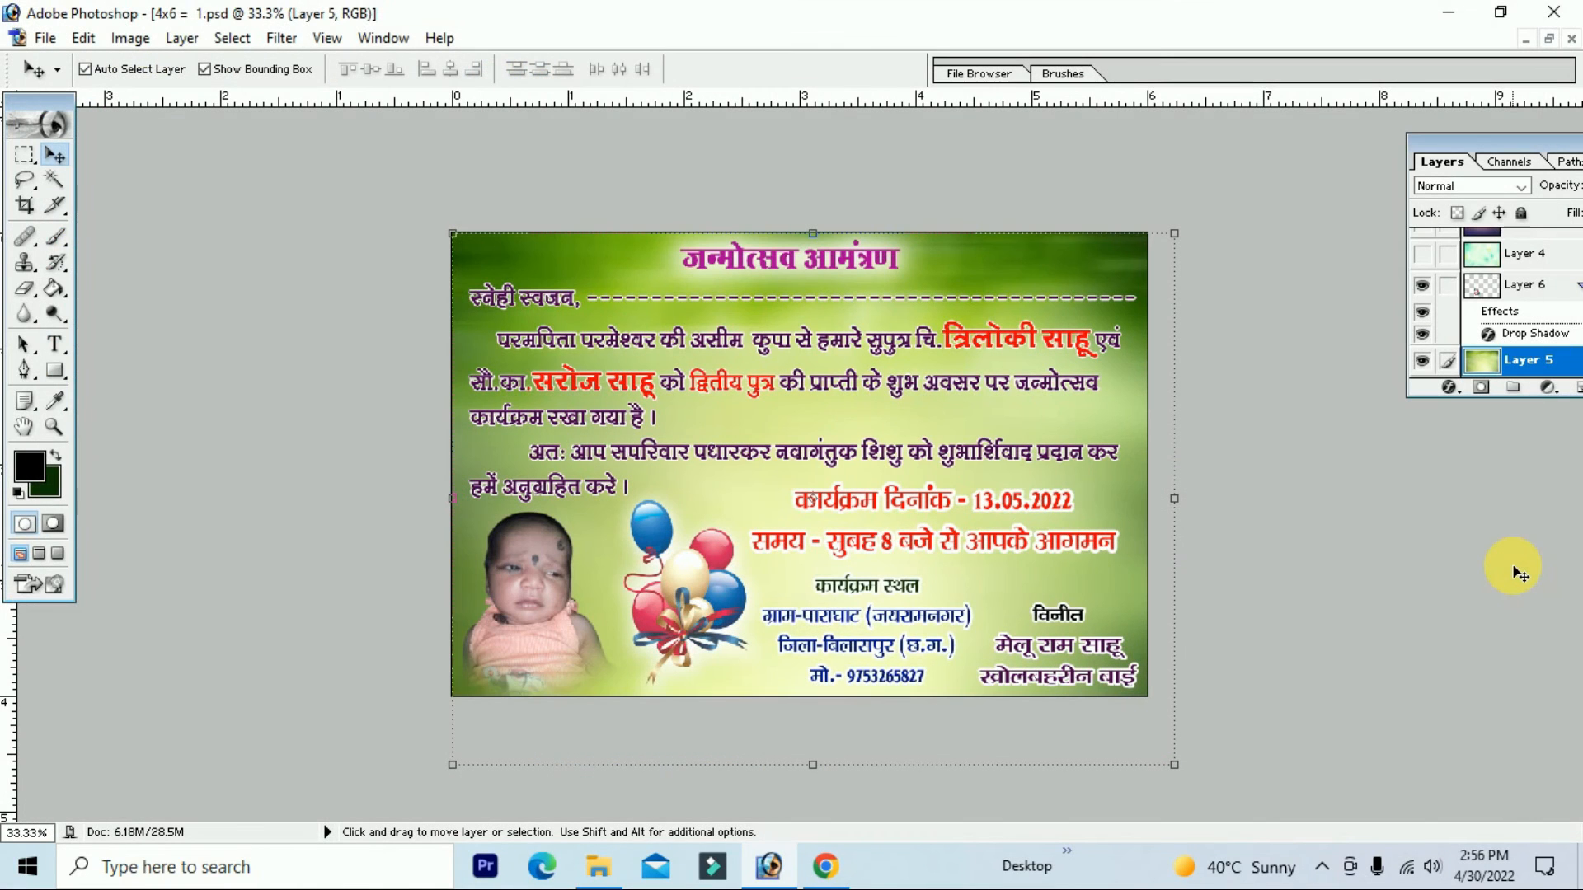
{"action": "key", "text": "ctrl+shift+e"}
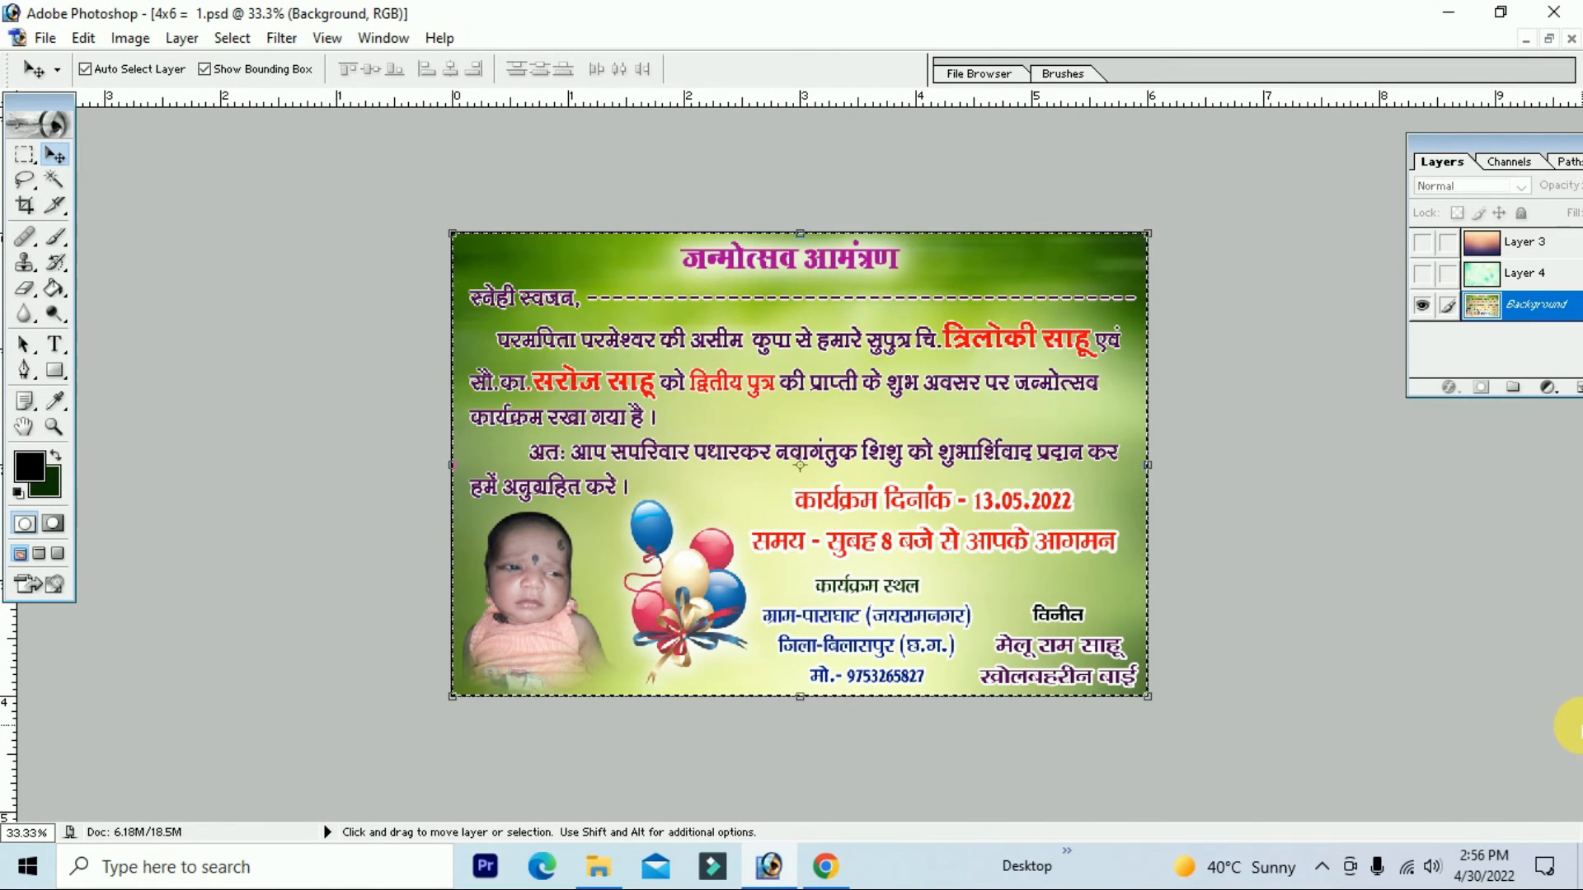
{"action": "key", "text": "ctrl+n"}
Step: Create a 13 × 19 inch, 300 pixels/inch document starting from the 8 x 10 preset
{"action": "left_click", "coordinate": [872, 348]}
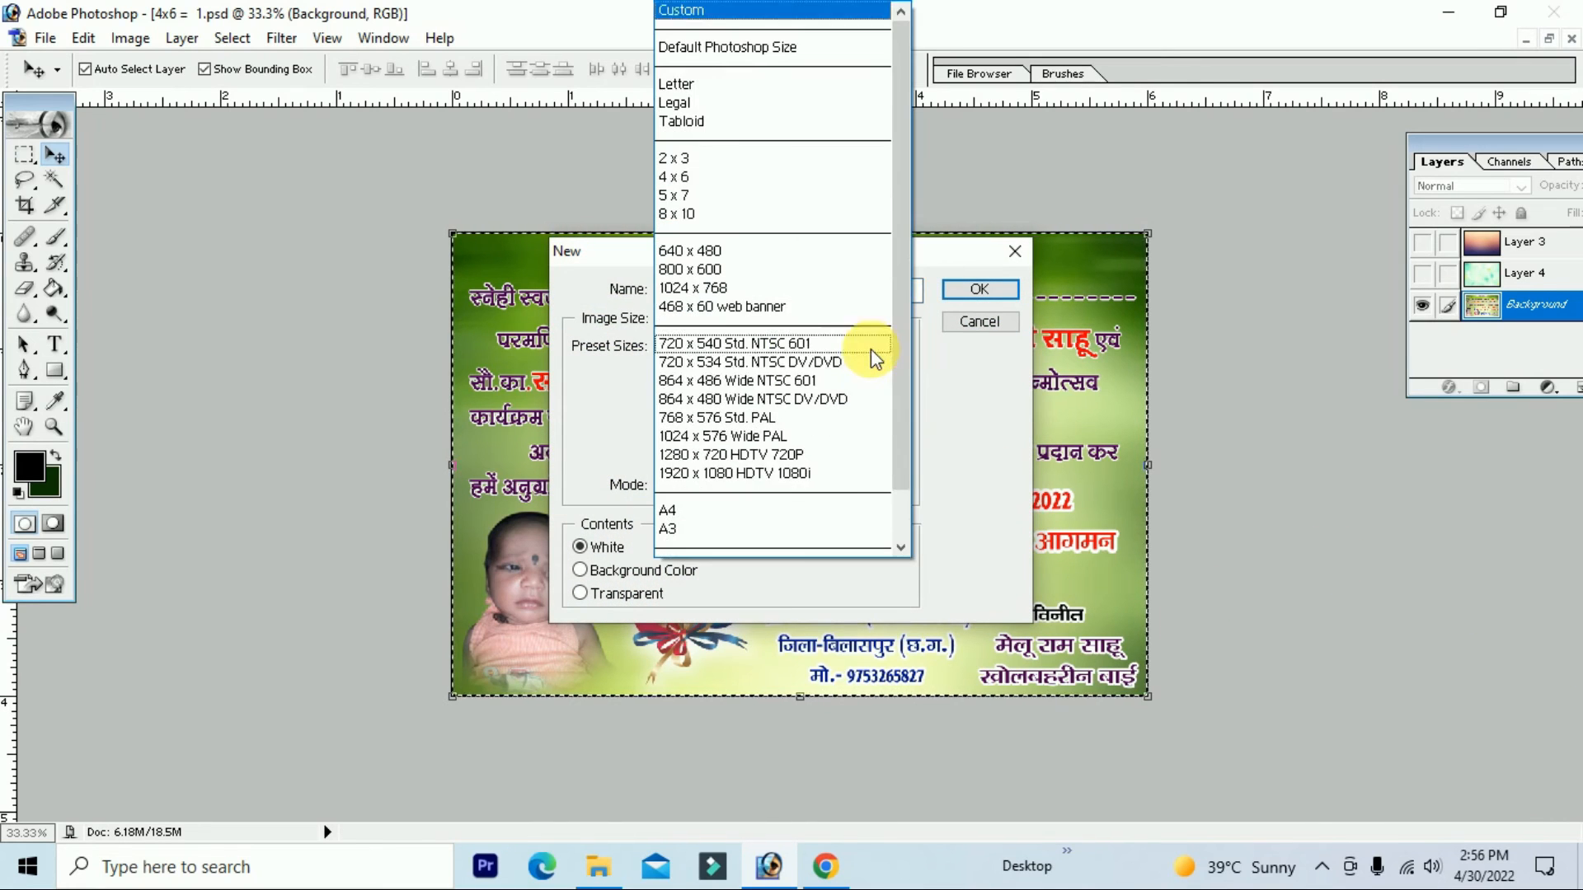
{"action": "left_click", "coordinate": [749, 214]}
{"action": "double_click", "coordinate": [738, 380]}
{"action": "type", "text": "13"}
{"action": "double_click", "coordinate": [742, 415]}
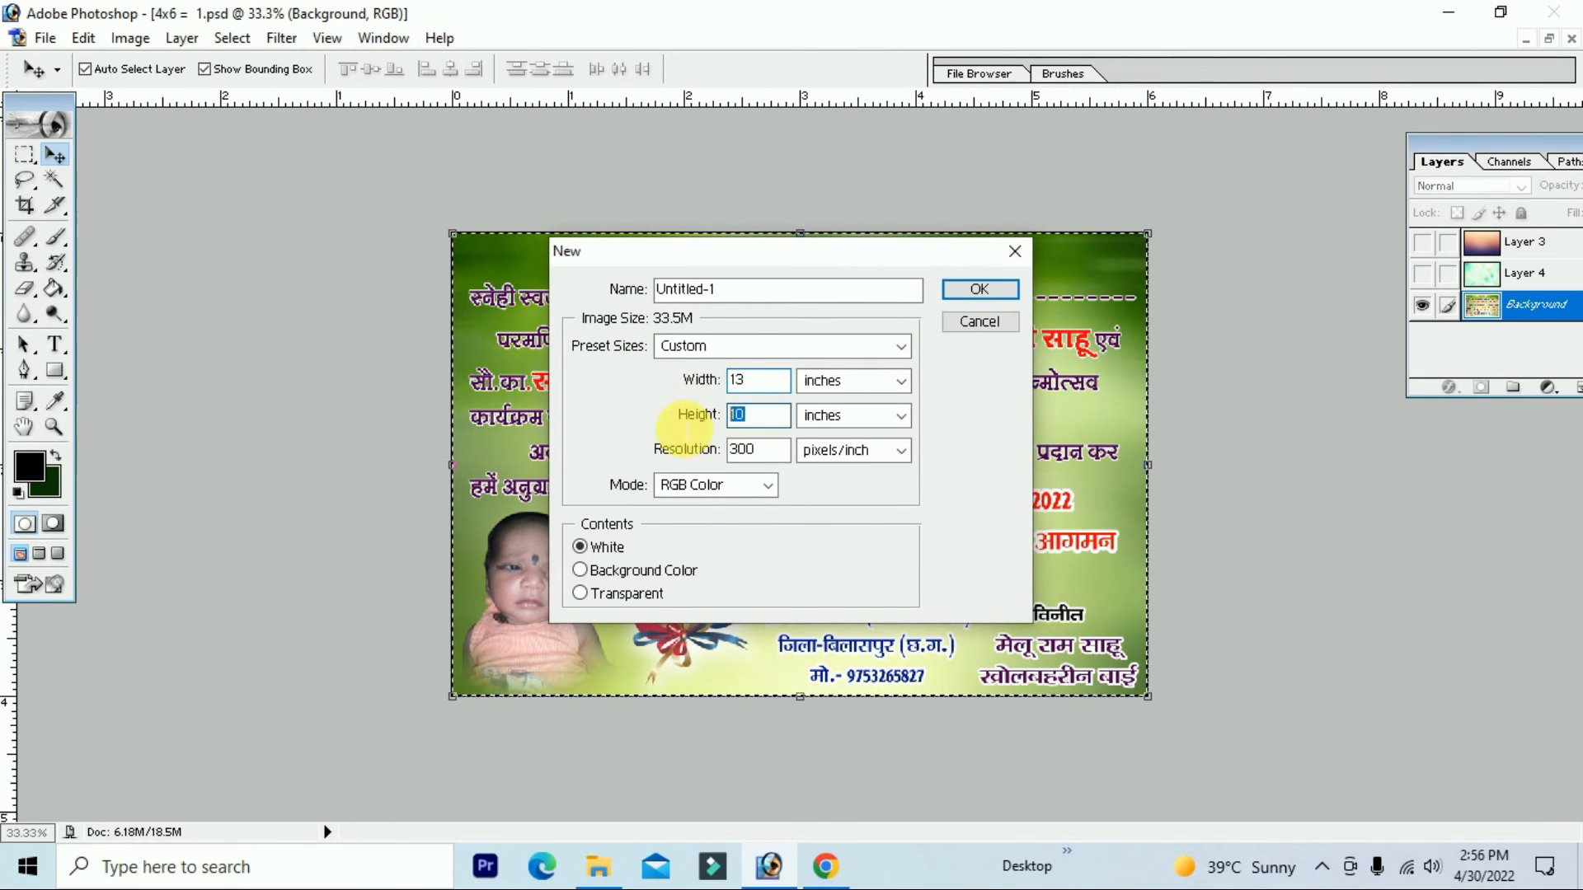
{"action": "type", "text": "19"}
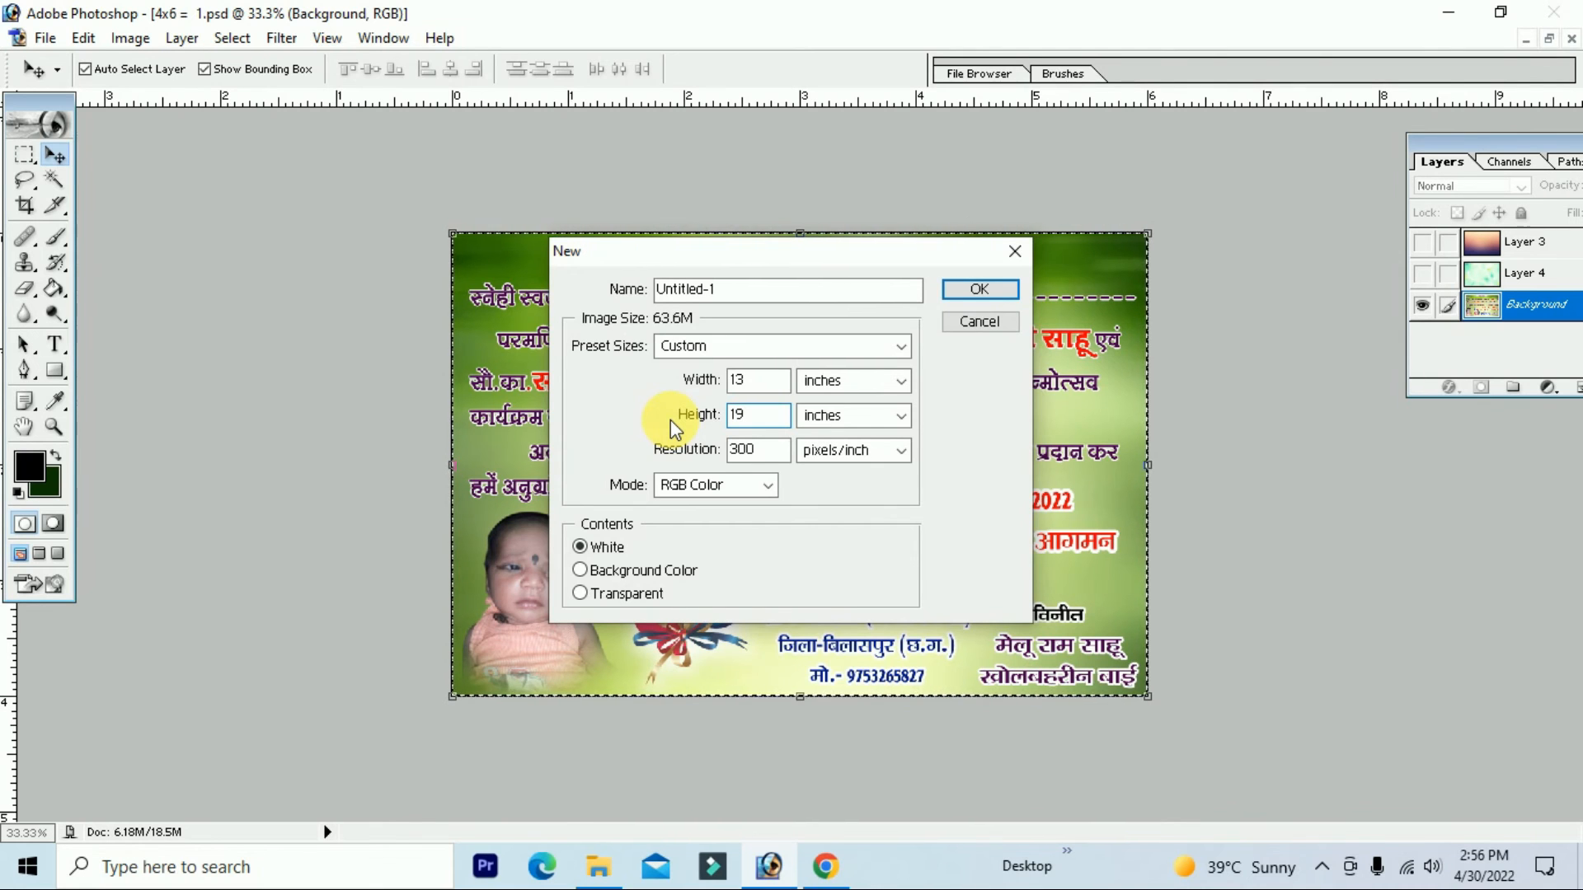
{"action": "key", "text": "Return"}
Step: Copy the invitation card into Untitled-1 and place it near the top-left corner
{"action": "left_click_drag", "start_coordinate": [308, 143], "coordinate": [1130, 209]}
{"action": "left_click_drag", "start_coordinate": [819, 244], "coordinate": [618, 218]}
{"action": "left_click_drag", "start_coordinate": [577, 330], "coordinate": [1162, 431]}
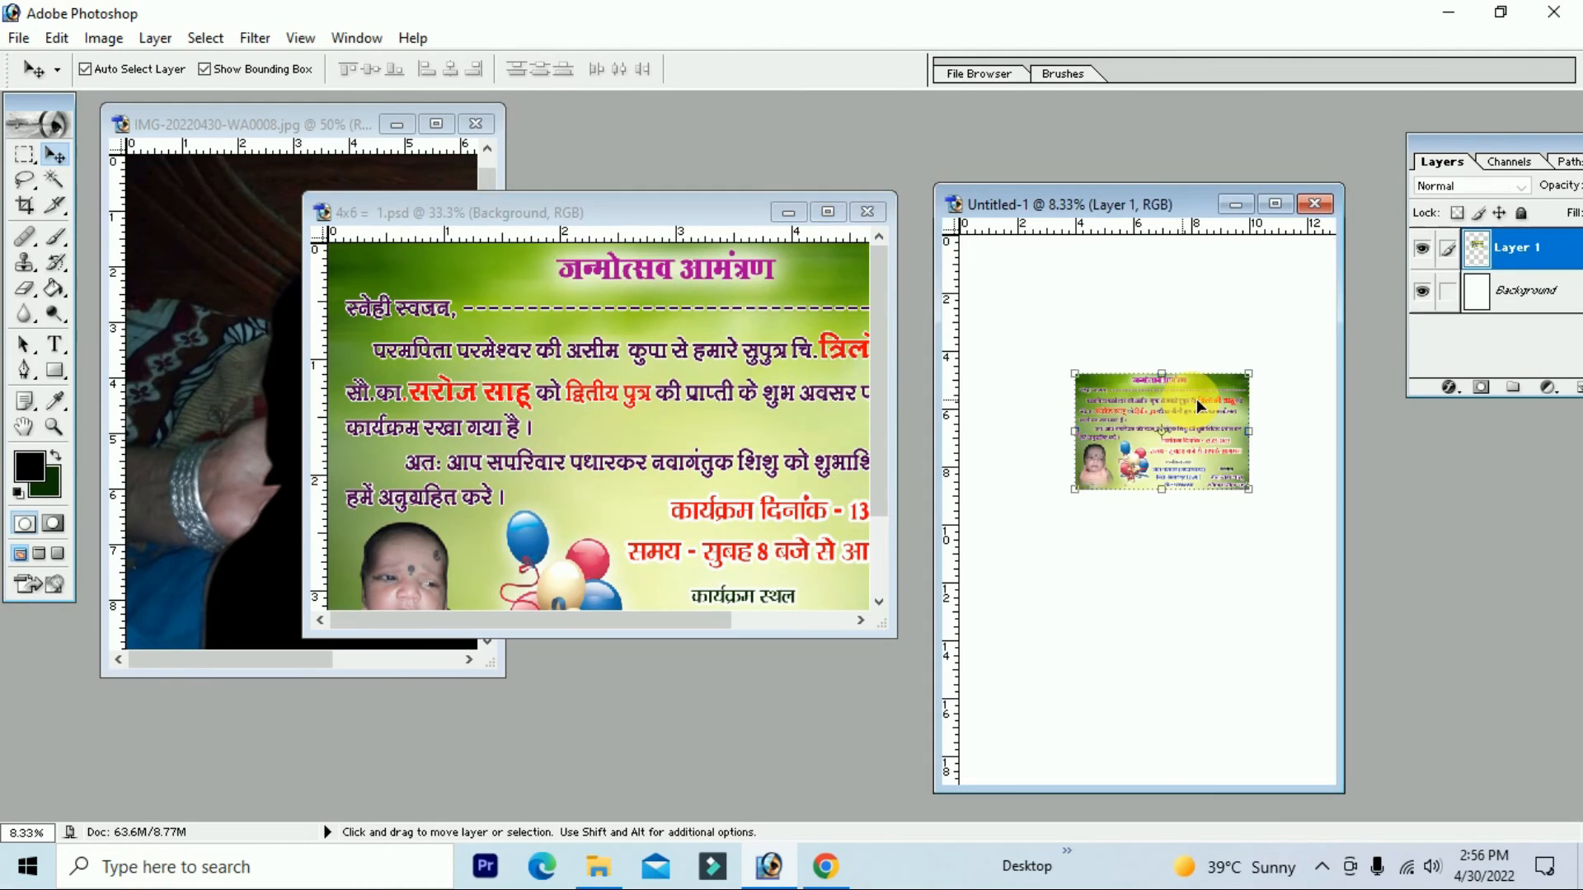
{"action": "left_click", "coordinate": [1277, 203]}
{"action": "left_click_drag", "start_coordinate": [843, 385], "coordinate": [769, 294]}
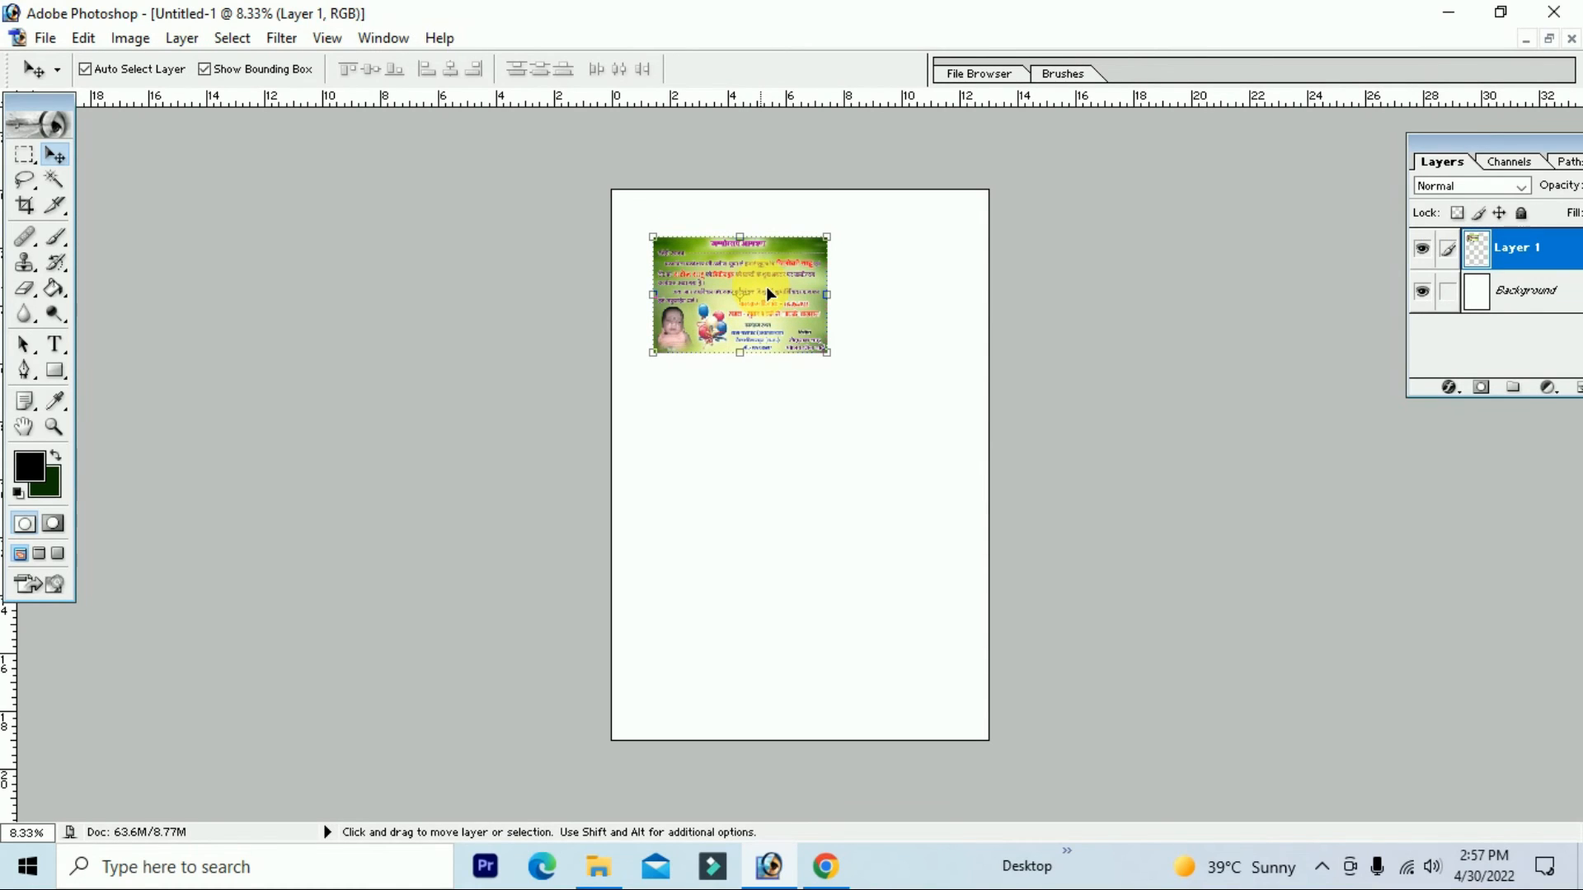
Step: Rotate the card 90° clockwise and fit the whole sheet in view
{"action": "left_click", "coordinate": [757, 353]}
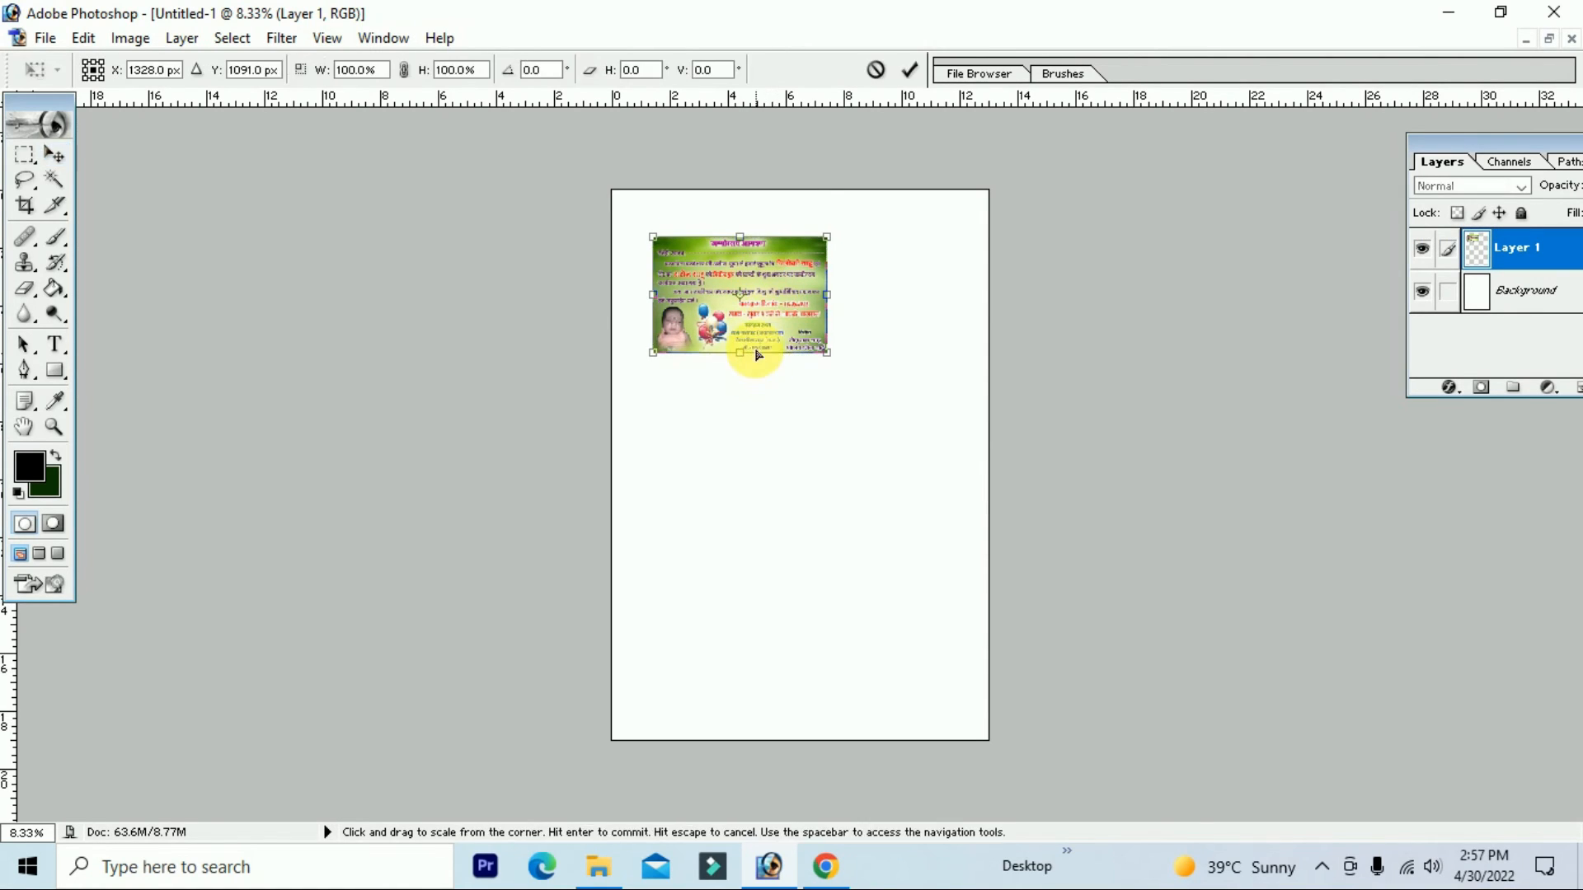
{"action": "right_click", "coordinate": [759, 356]}
{"action": "left_click", "coordinate": [894, 521]}
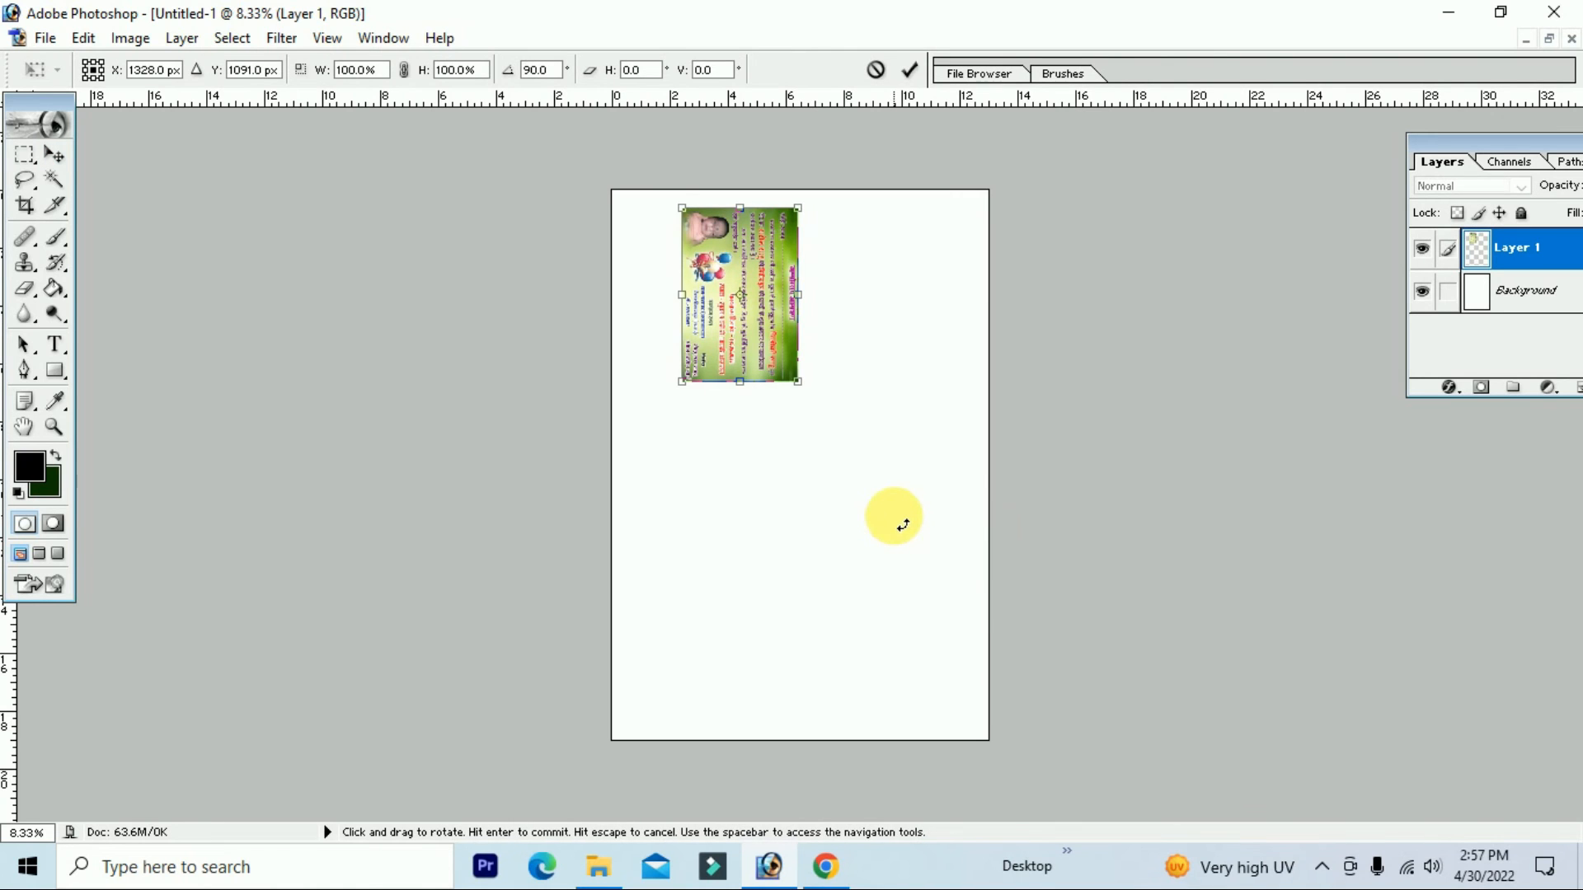
{"action": "key", "text": "Return"}
{"action": "key", "text": "ctrl+plus"}
{"action": "key", "text": "ctrl+plus"}
{"action": "left_click_drag", "start_coordinate": [869, 276], "coordinate": [632, 344]}
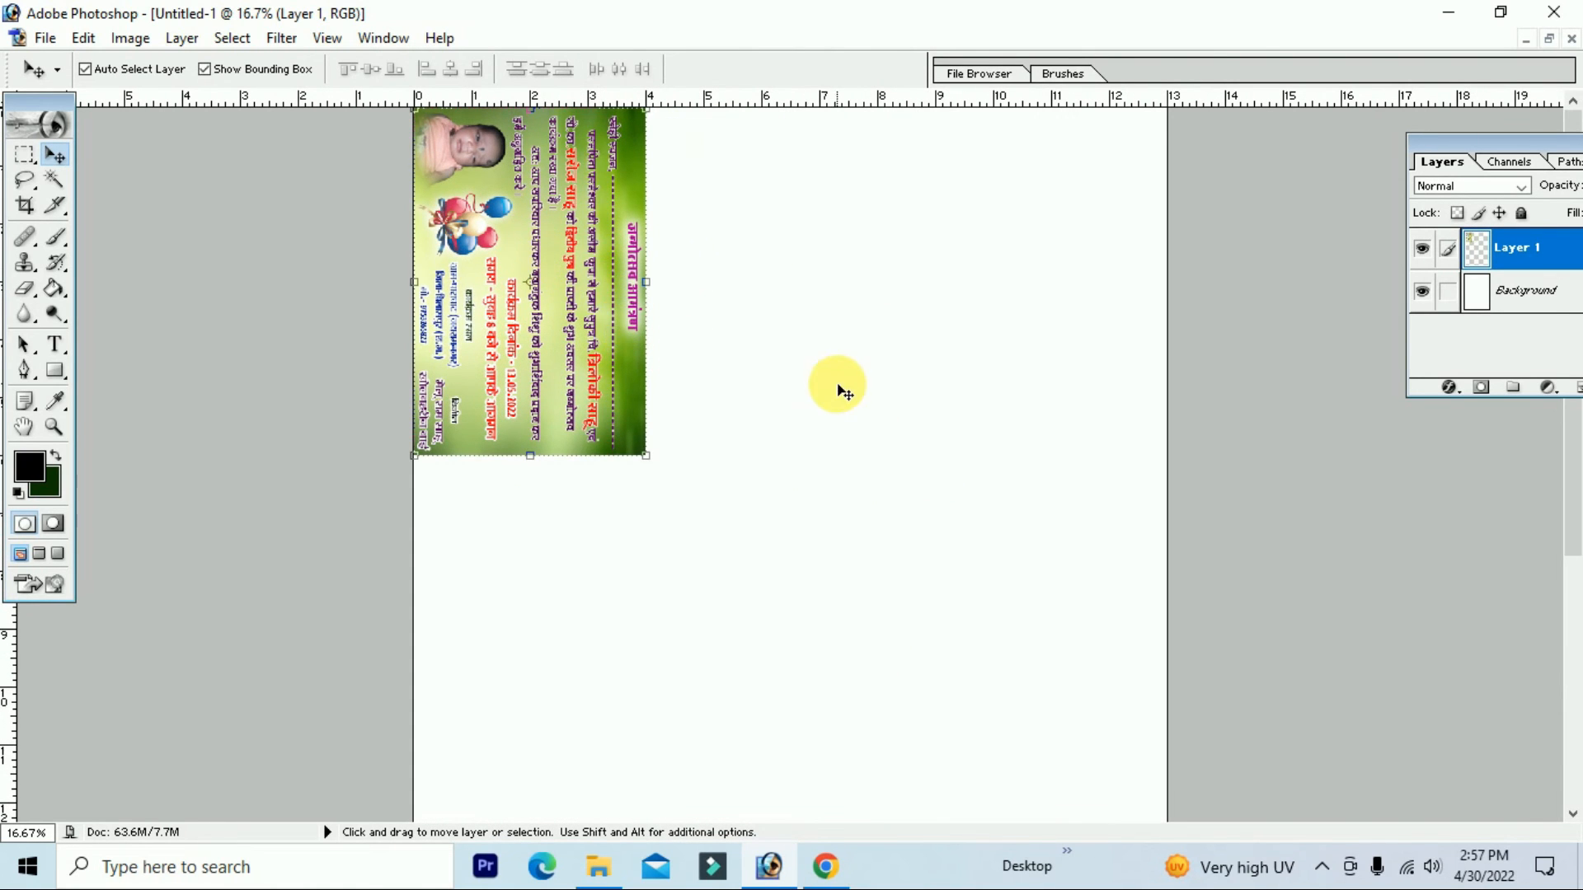
{"action": "key", "text": "ctrl+0"}
Step: Alt-drag copies to make a top row of three cards and merge them
{"action": "left_click_drag", "start_coordinate": [700, 282], "coordinate": [812, 245]}
{"action": "left_click", "coordinate": [676, 268]}
{"action": "left_click", "coordinate": [775, 261]}
{"action": "left_click_drag", "start_coordinate": [765, 220], "coordinate": [905, 216]}
{"action": "key", "text": "shift+Left"}
{"action": "key", "text": "shift+Left"}
{"action": "key", "text": "shift+Left"}
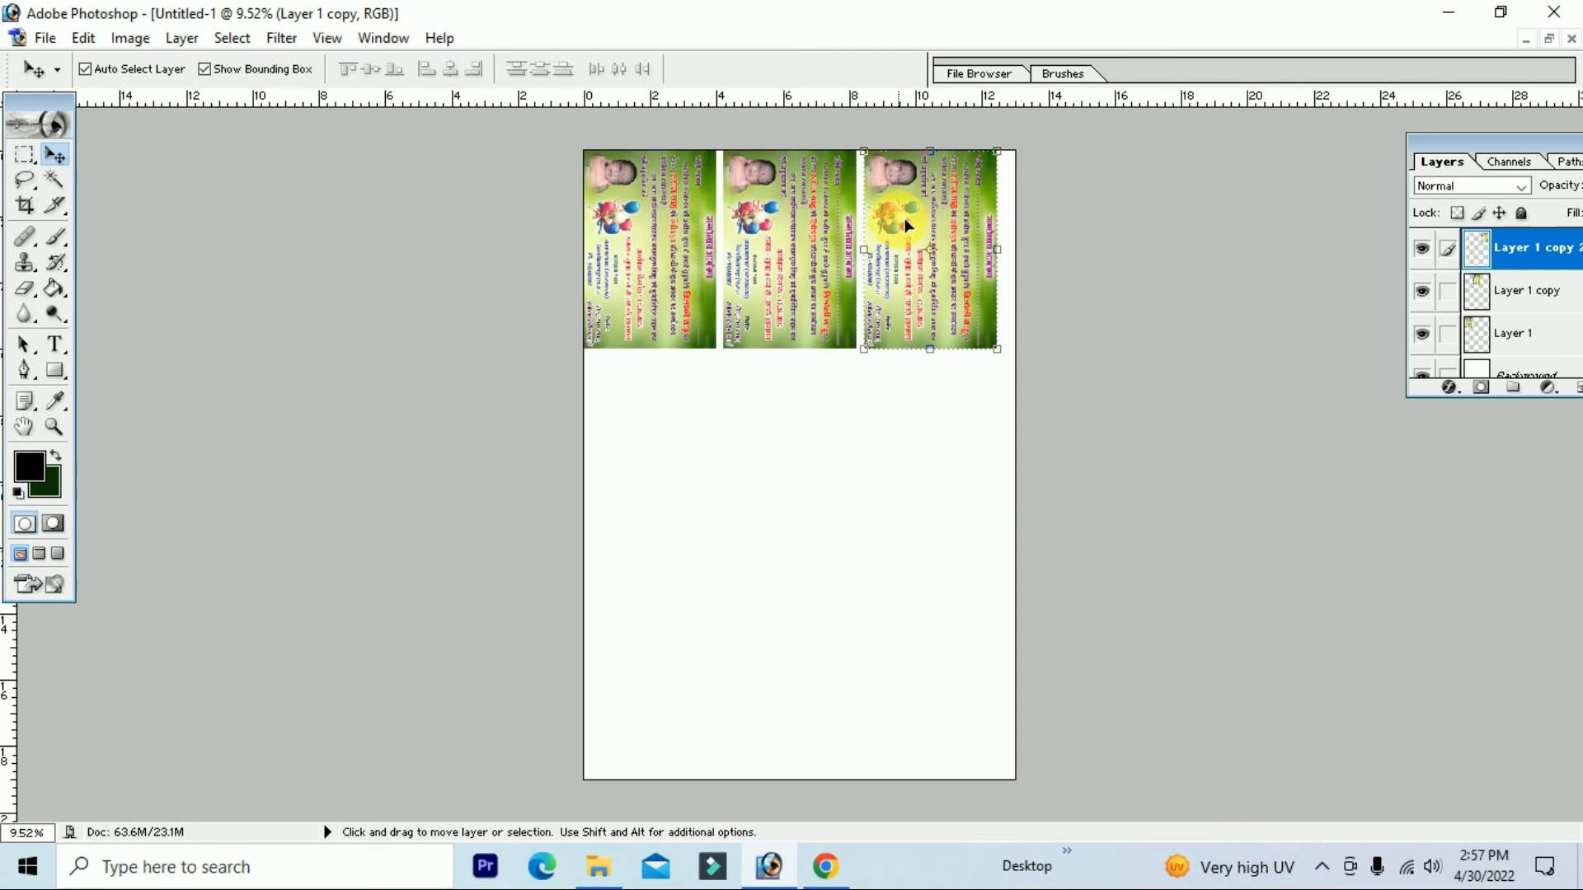
{"action": "key", "text": "ctrl+e"}
{"action": "key", "text": "ctrl+e"}
Step: Duplicate the row downward into a 3×3 grid, merge into Layer 1 and centre it
{"action": "left_click_drag", "start_coordinate": [963, 323], "coordinate": [960, 656]}
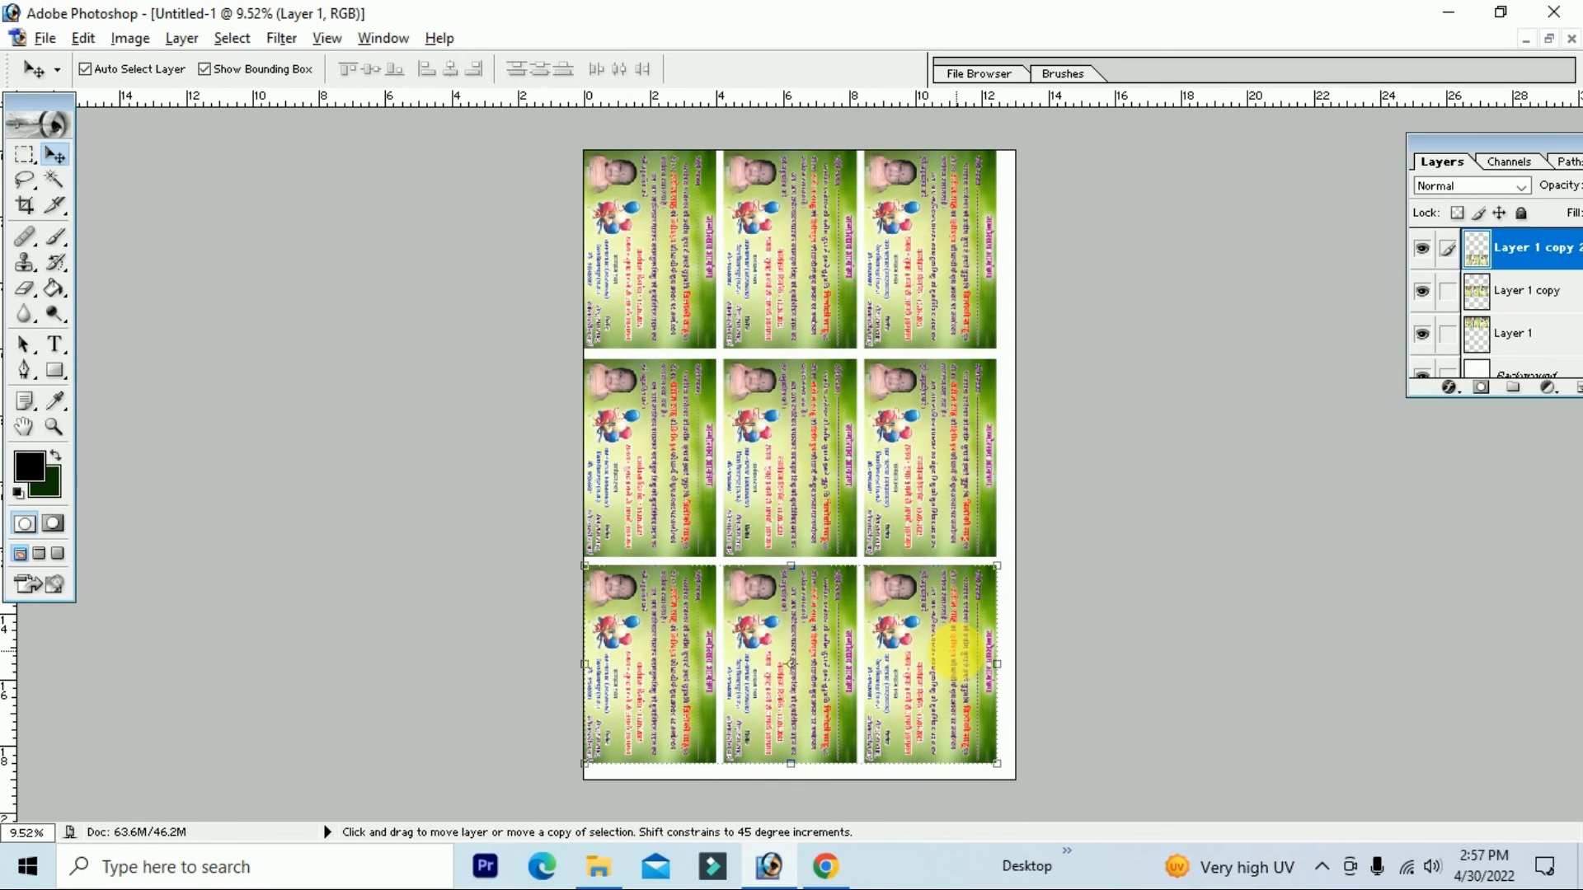
{"action": "left_click_drag", "start_coordinate": [1466, 151], "coordinate": [1281, 176]}
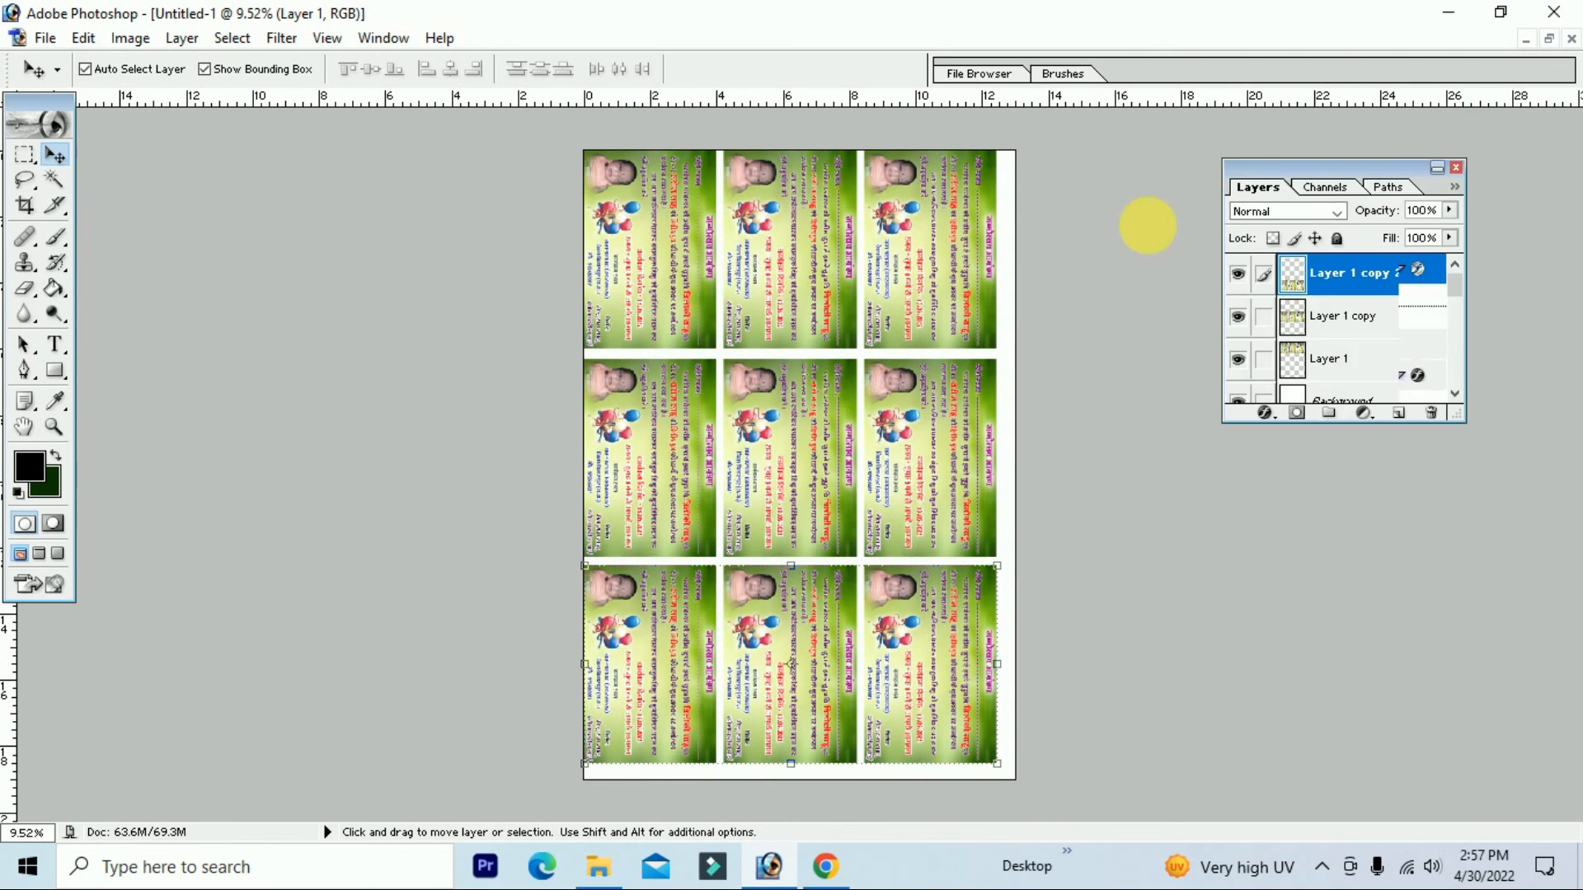
{"action": "key", "text": "ctrl+e"}
{"action": "key", "text": "ctrl+e"}
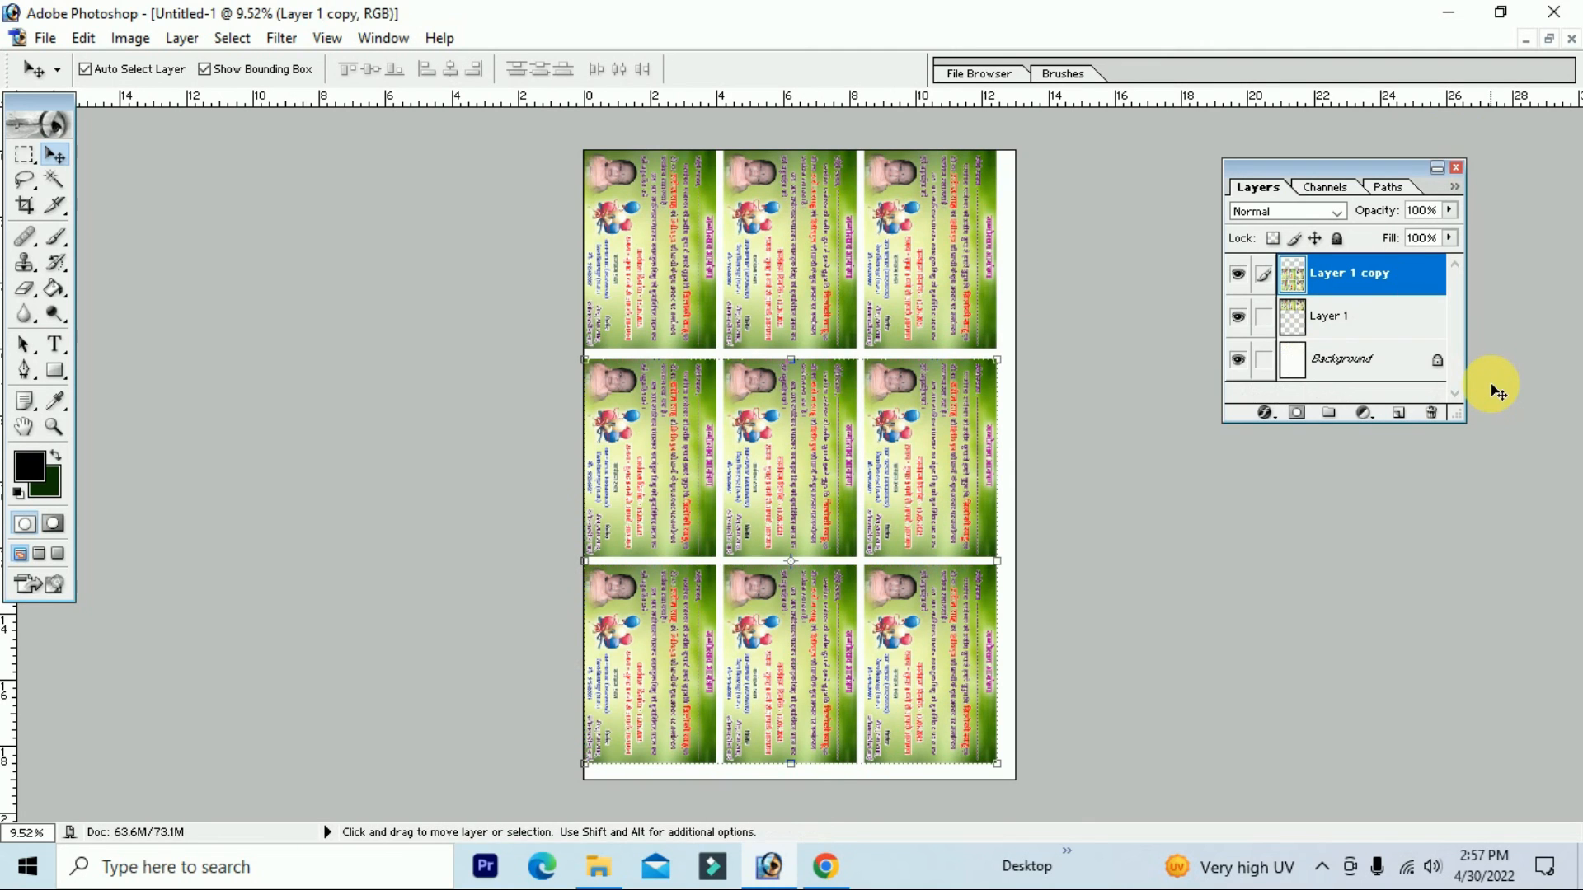
{"action": "left_click_drag", "start_coordinate": [966, 299], "coordinate": [968, 317]}
{"action": "key", "text": "ctrl+z"}
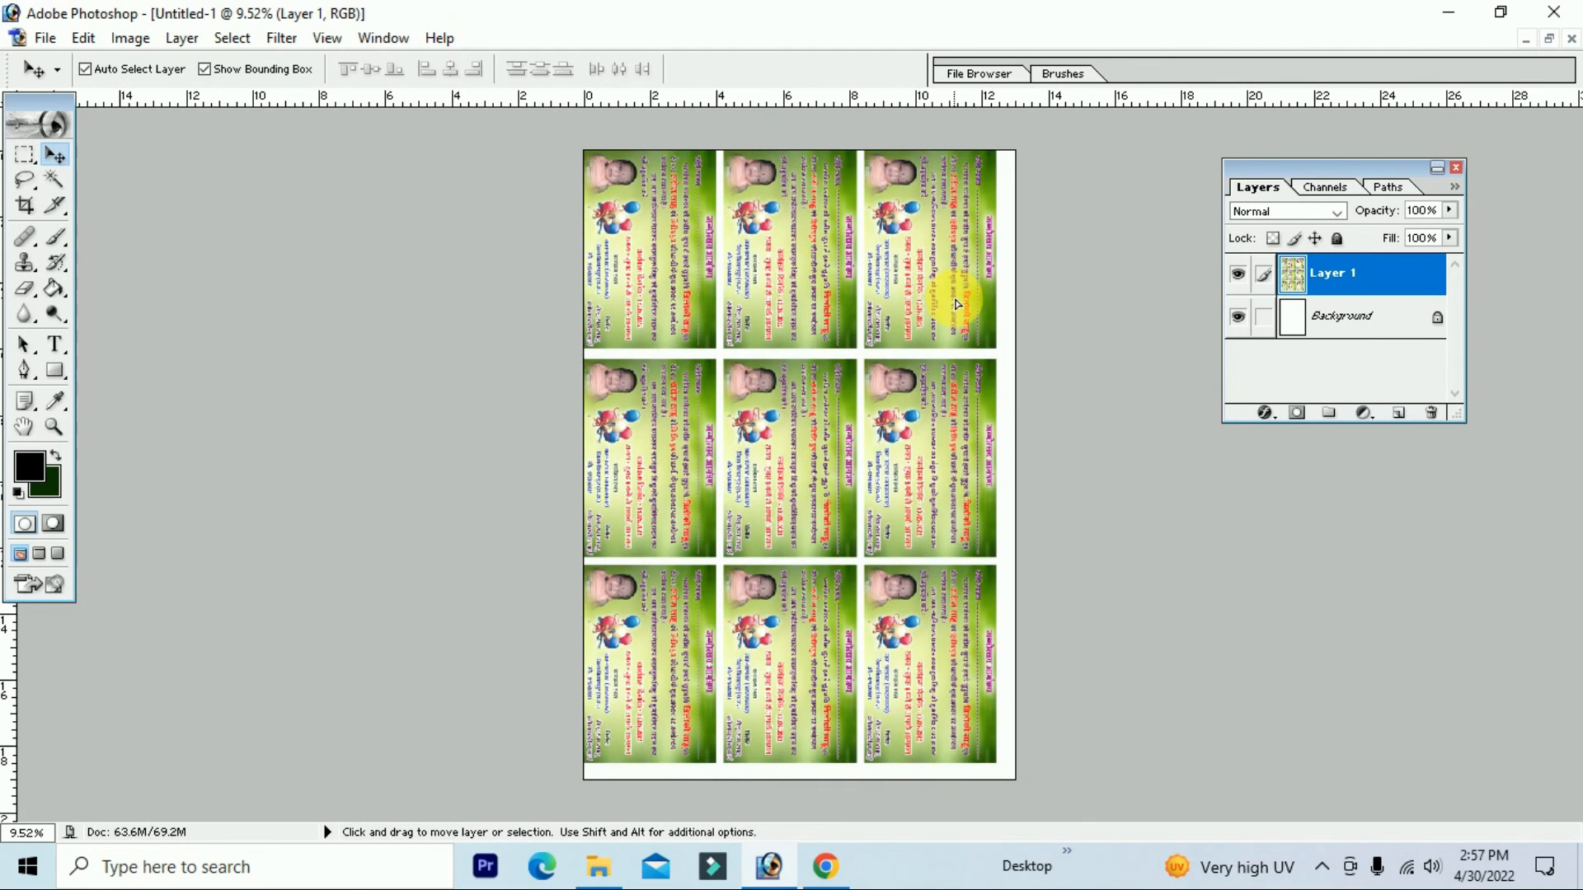
{"action": "left_click_drag", "start_coordinate": [961, 306], "coordinate": [967, 311]}
{"action": "key", "text": "Left"}
{"action": "key", "text": "Left"}
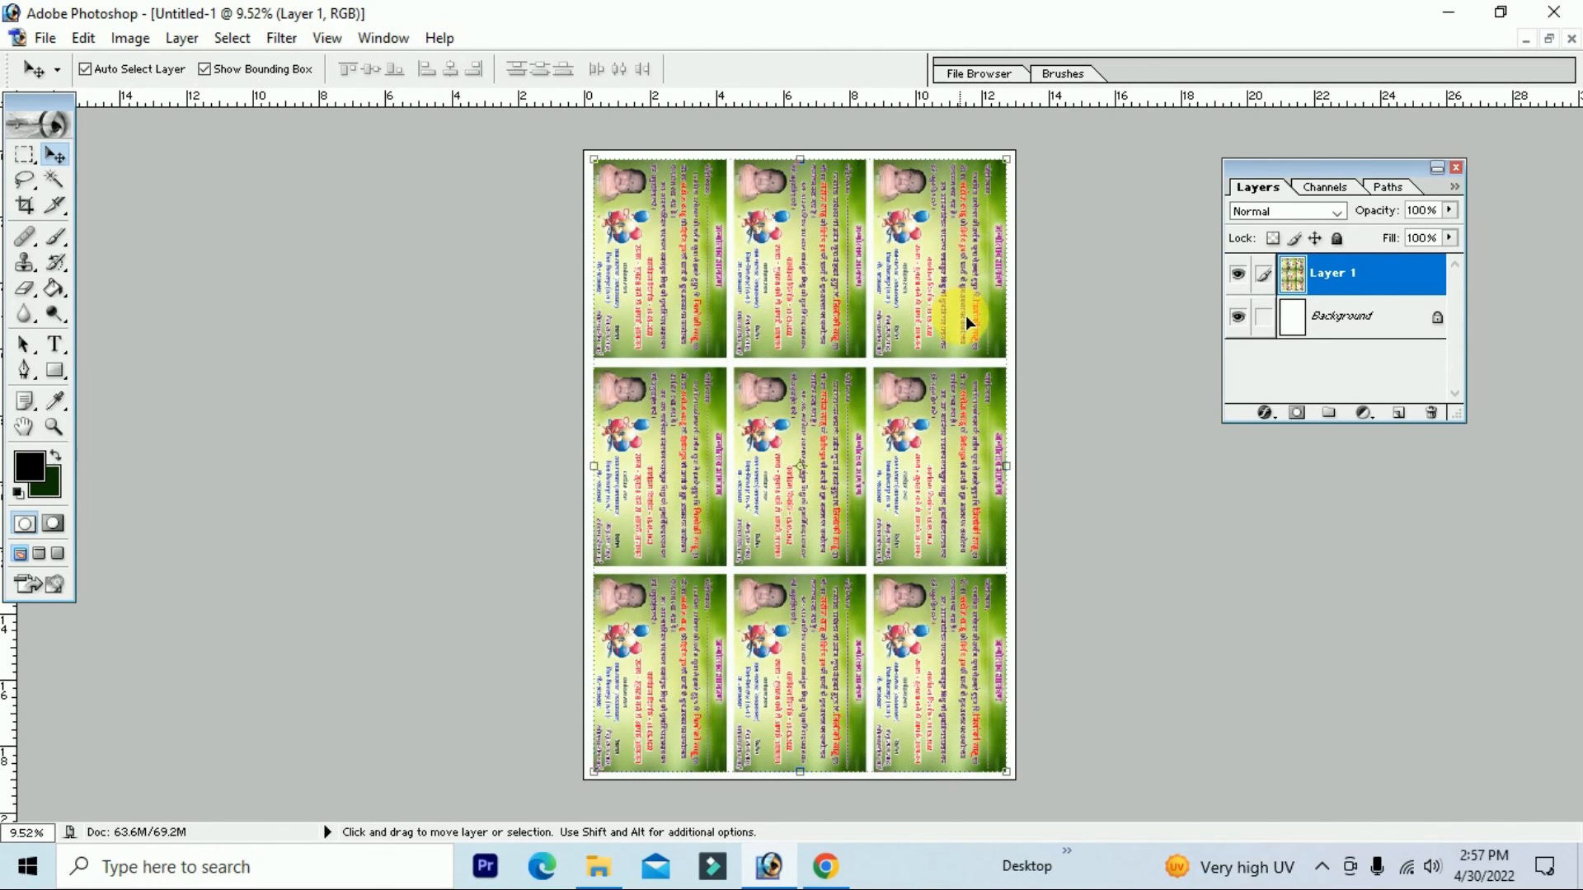
Step: Save the tiled sheet in JPEG format under the file name '13x19 = 23 Copy'
{"action": "left_click", "coordinate": [45, 37]}
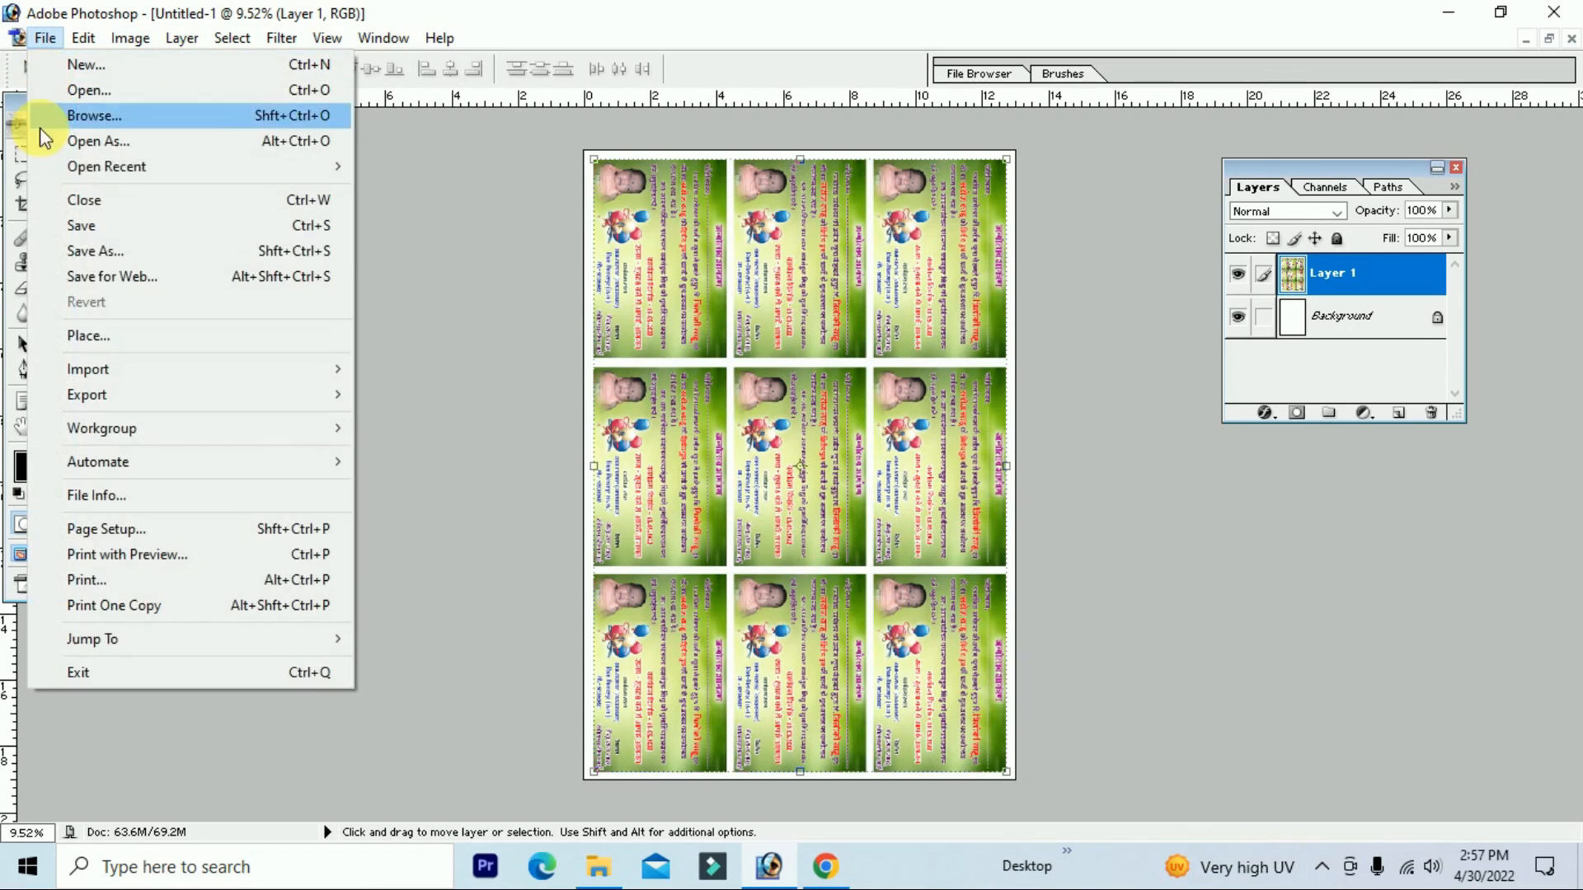
{"action": "left_click", "coordinate": [115, 250]}
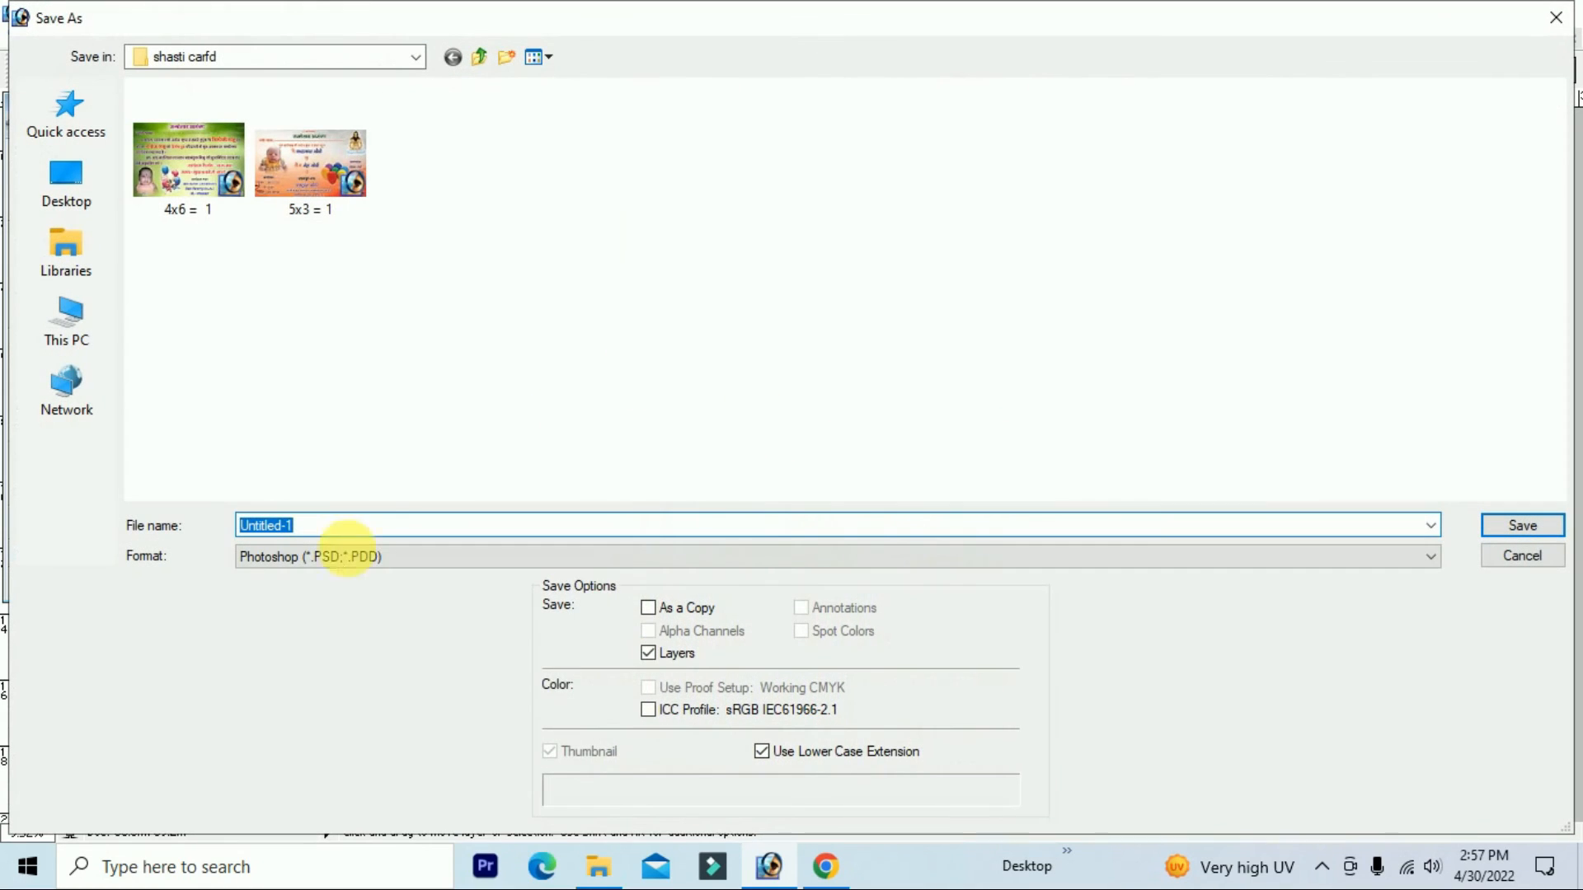
{"action": "left_click", "coordinate": [325, 554]}
{"action": "left_click", "coordinate": [266, 669]}
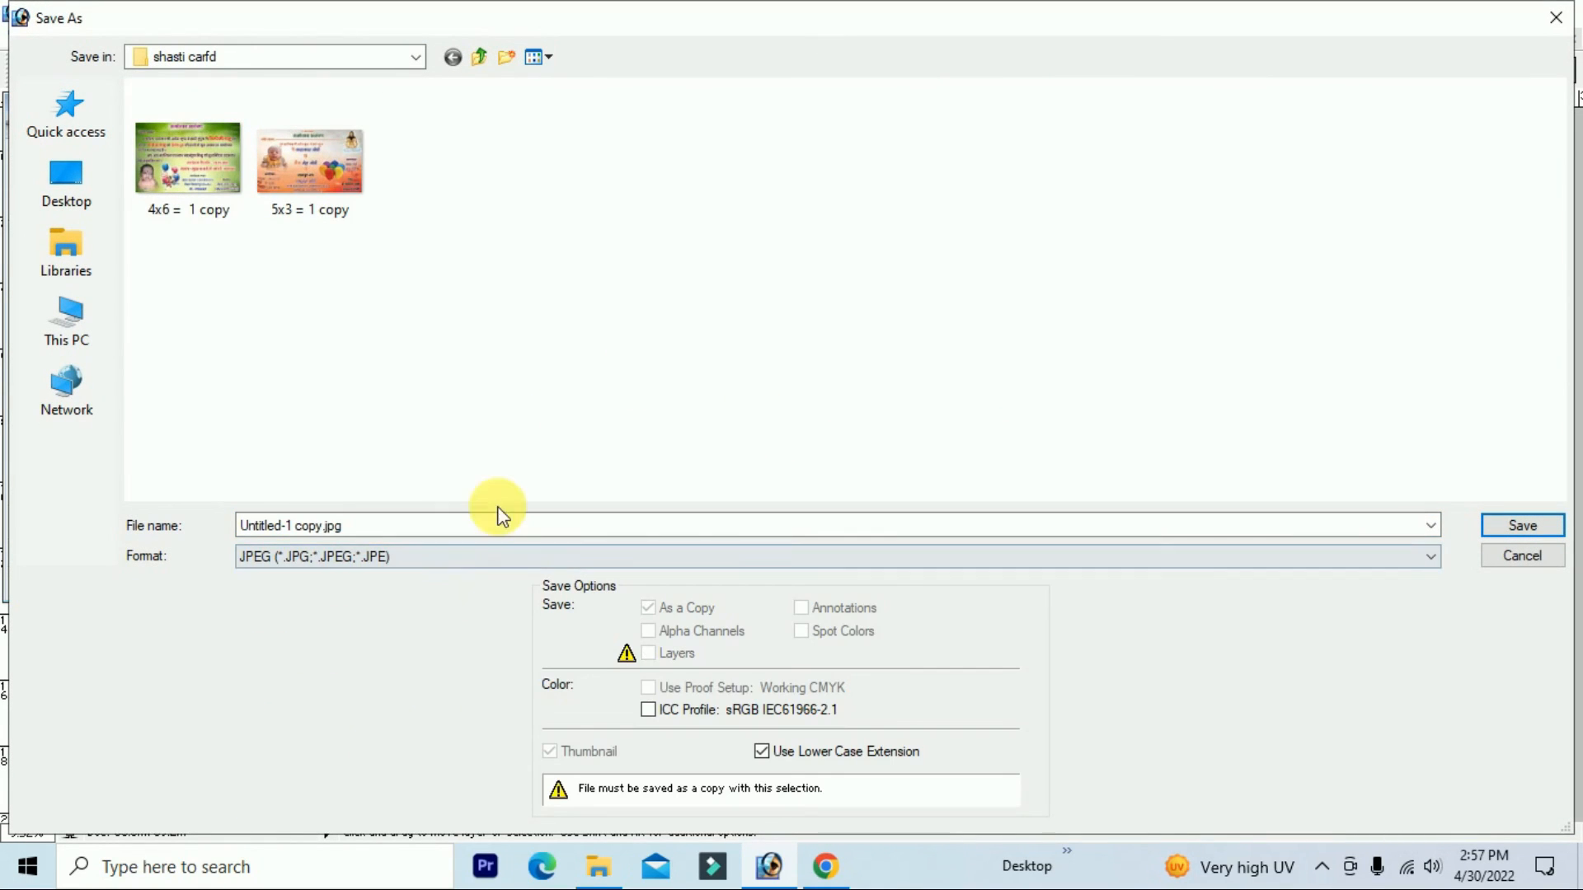
{"action": "left_click", "coordinate": [415, 529]}
{"action": "type", "text": "1"}
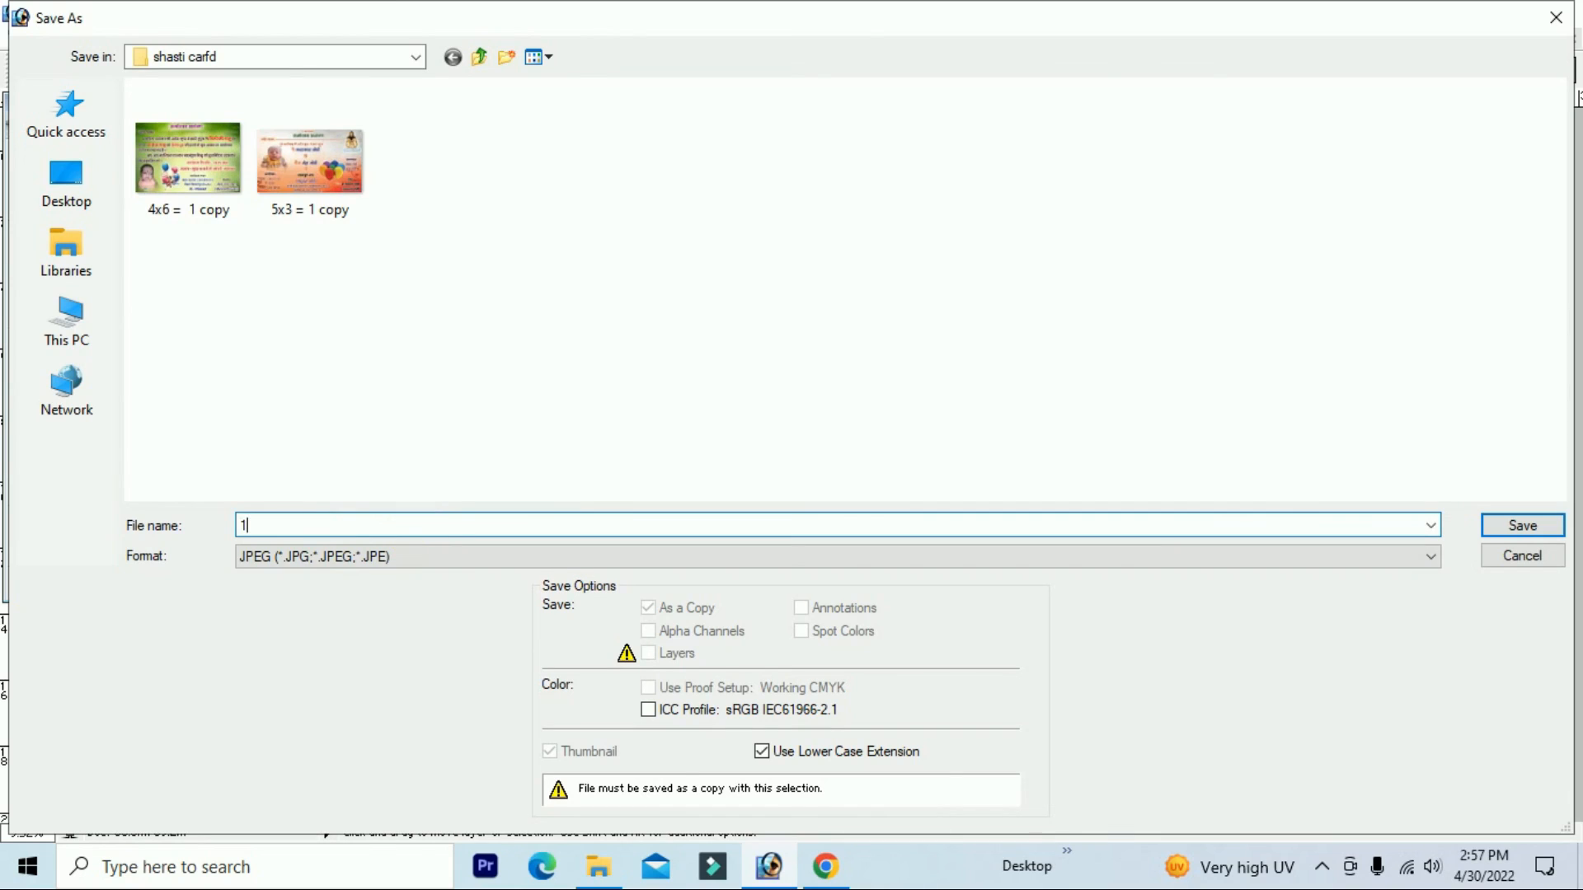
{"action": "type", "text": "3x19 ="}
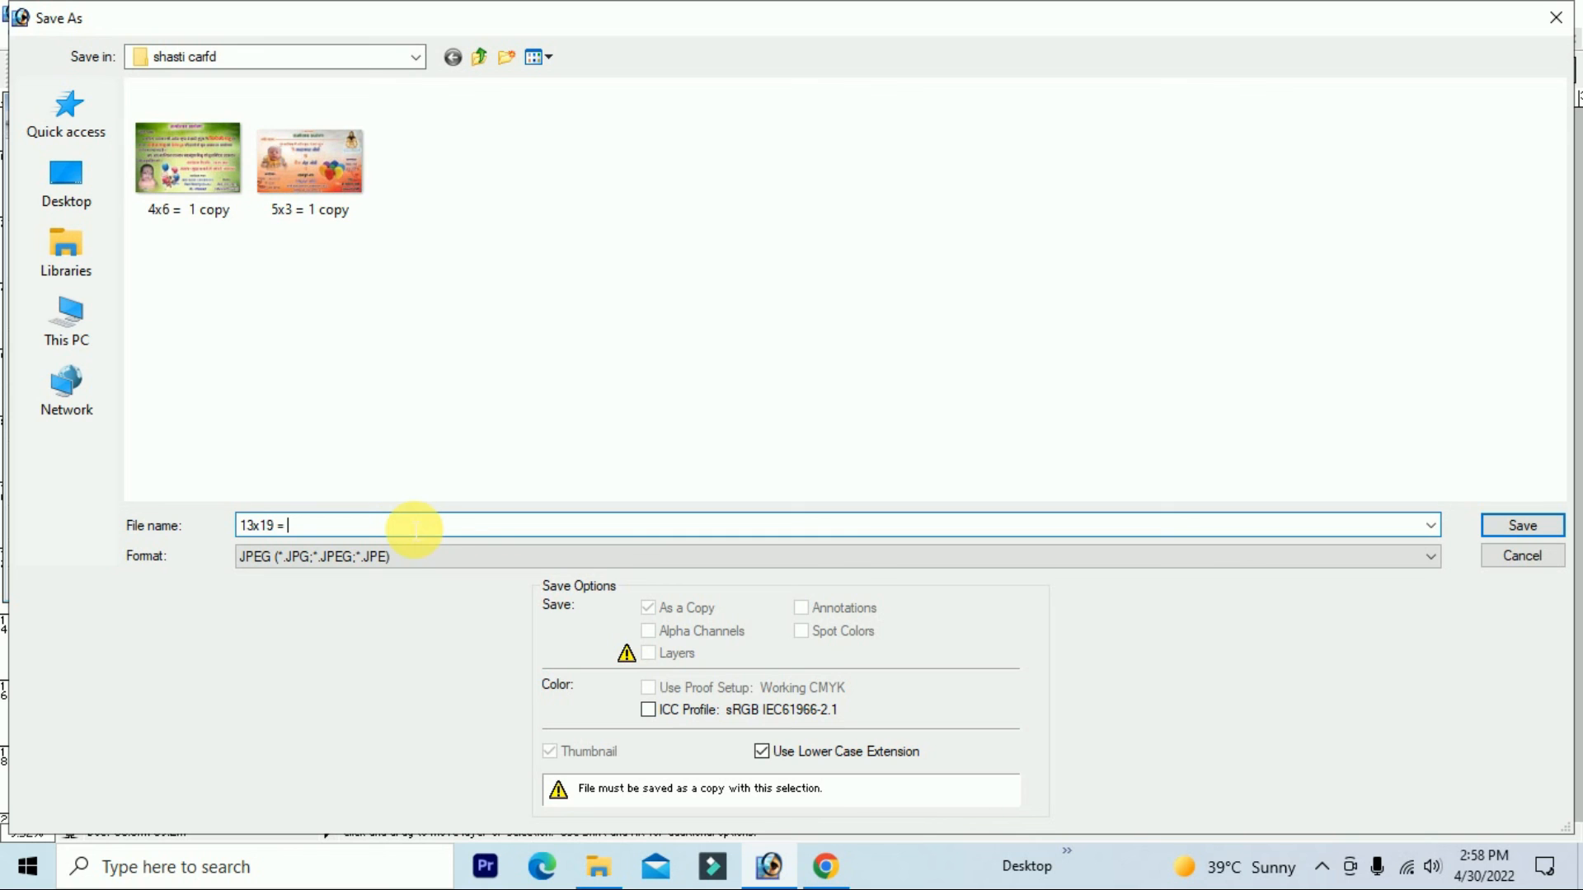
{"action": "type", "text": "23"}
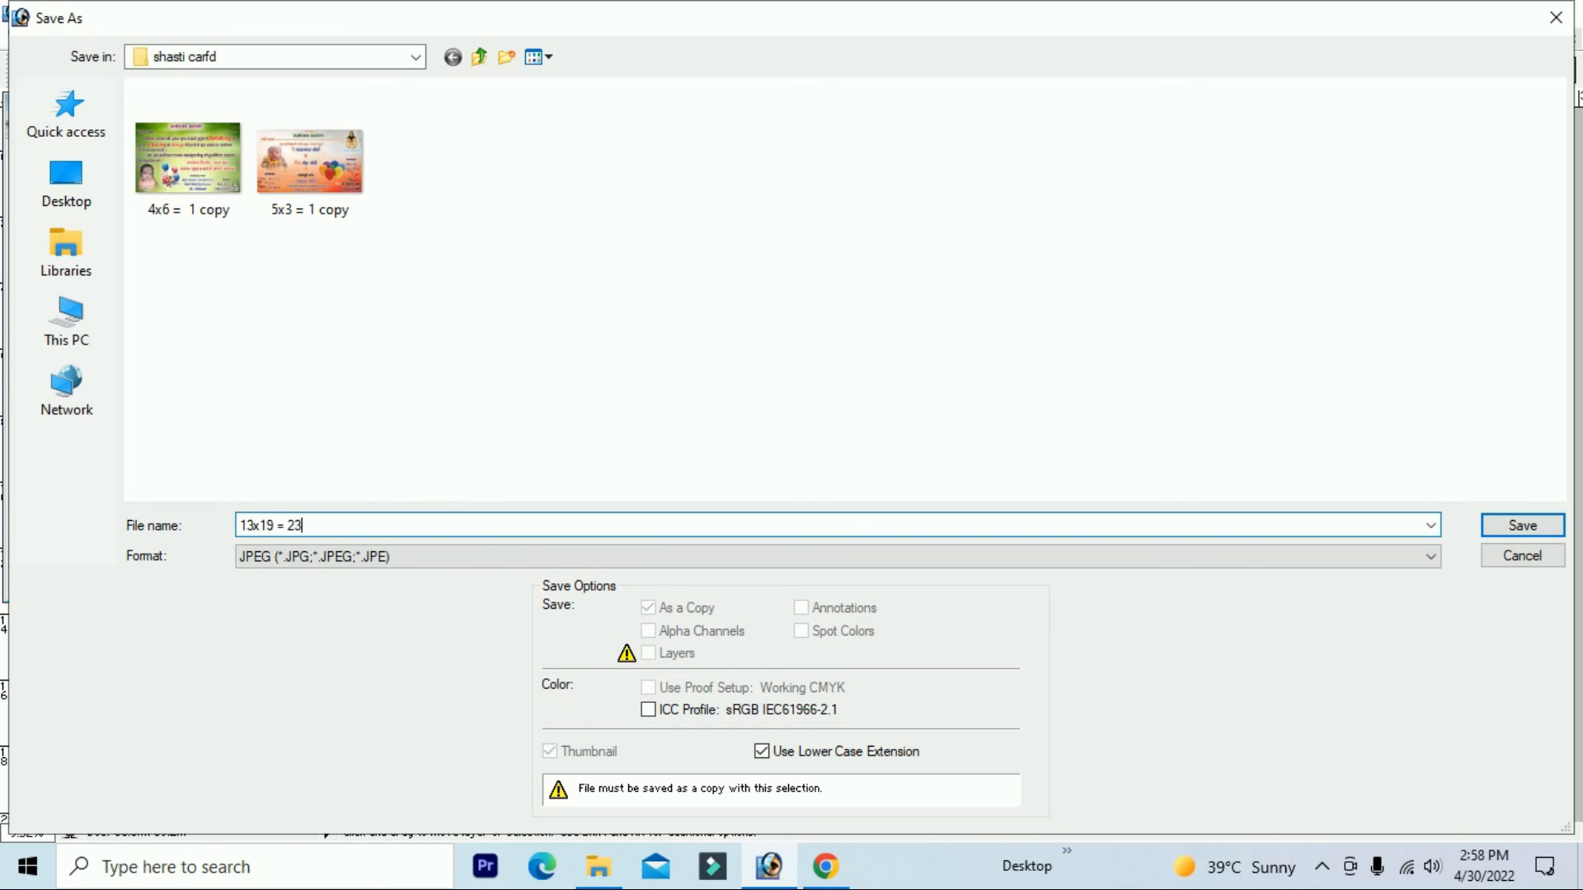
{"action": "type", "text": " Copy"}
{"action": "key", "text": "Return"}
{"action": "key", "text": "Return"}
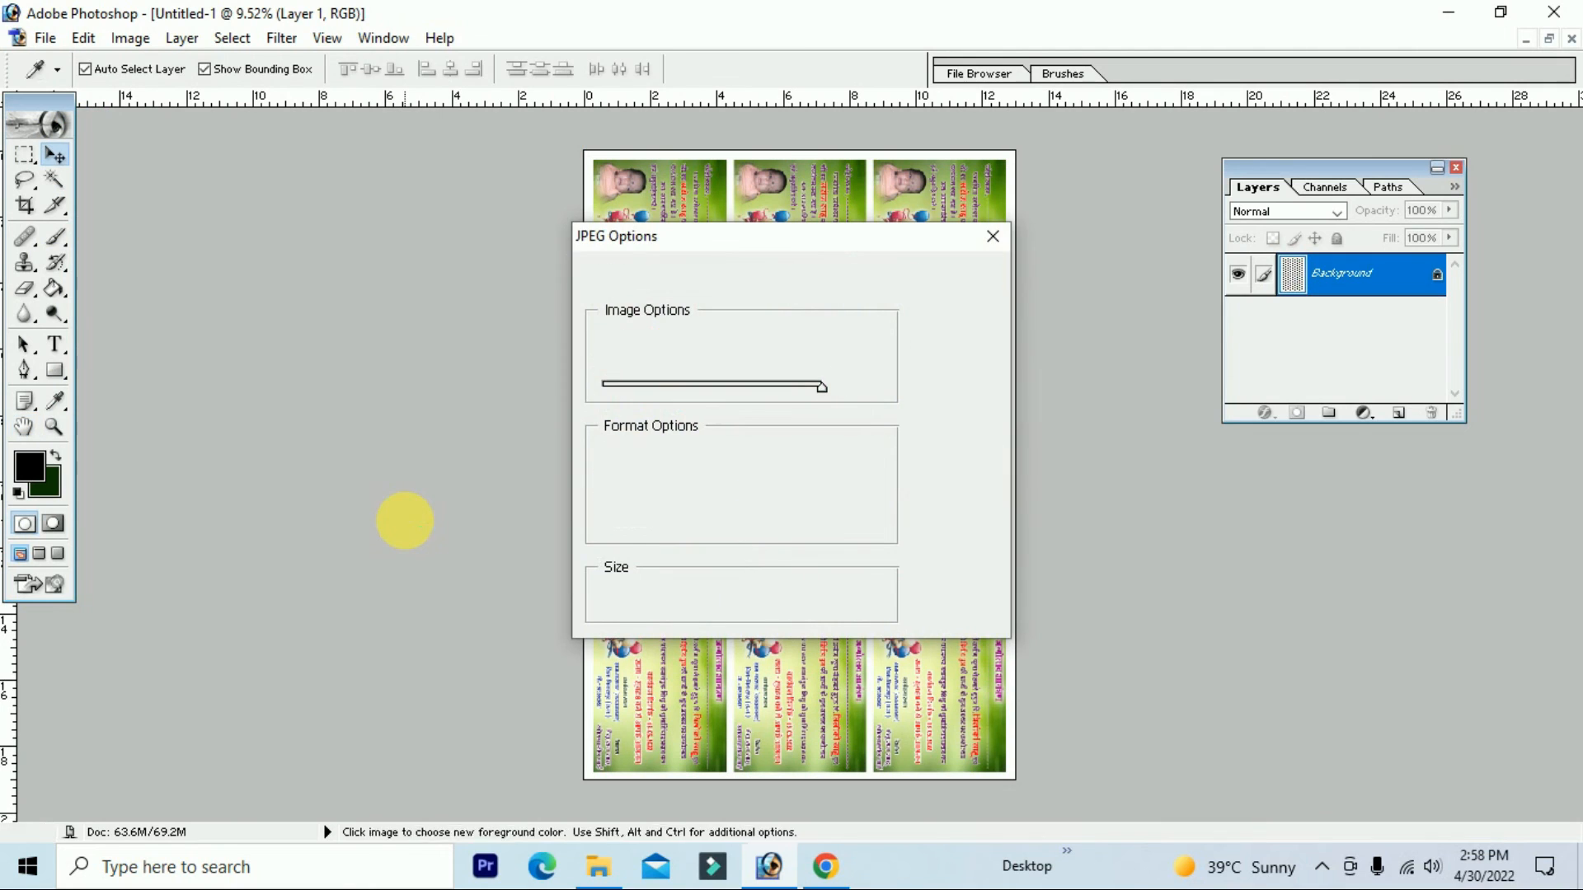